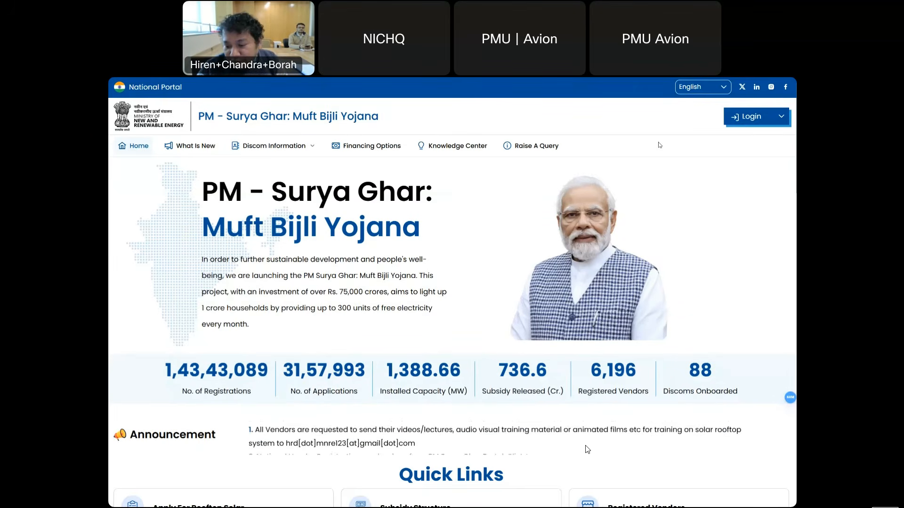
- Clear a stray header selection, go to Vendor Login and start a new registration with Register Now
left_click_drag(658, 144, 693, 83)
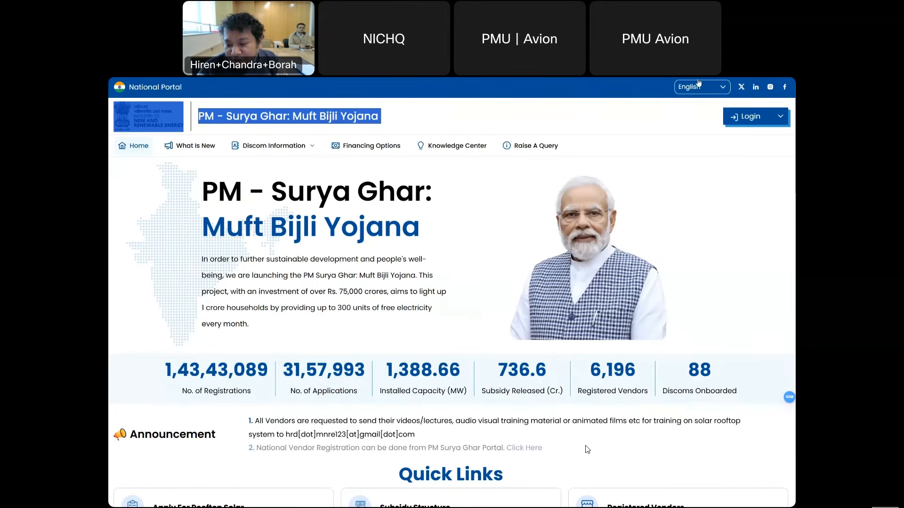
left_click(669, 156)
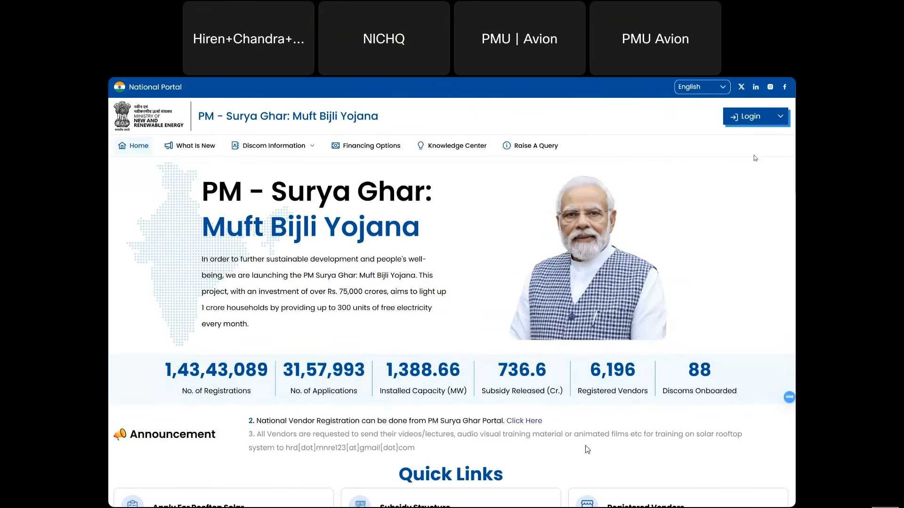
left_click(776, 120)
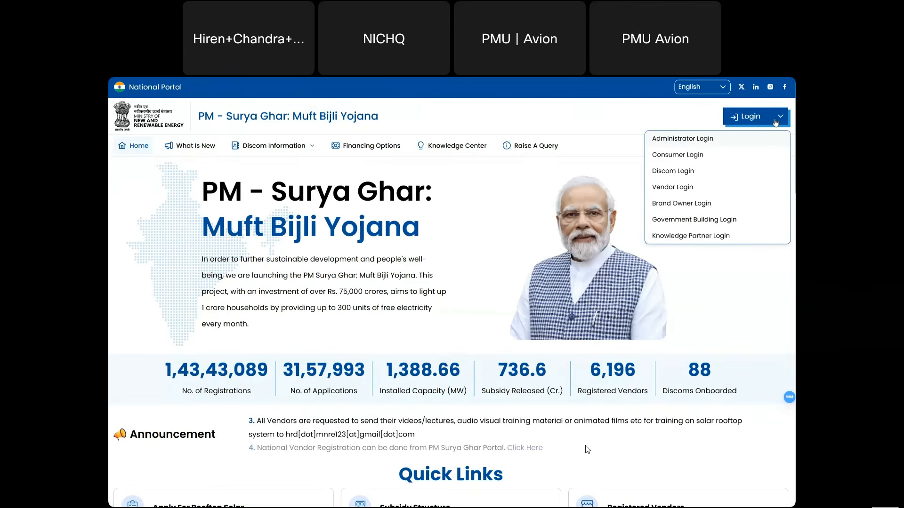
left_click(686, 188)
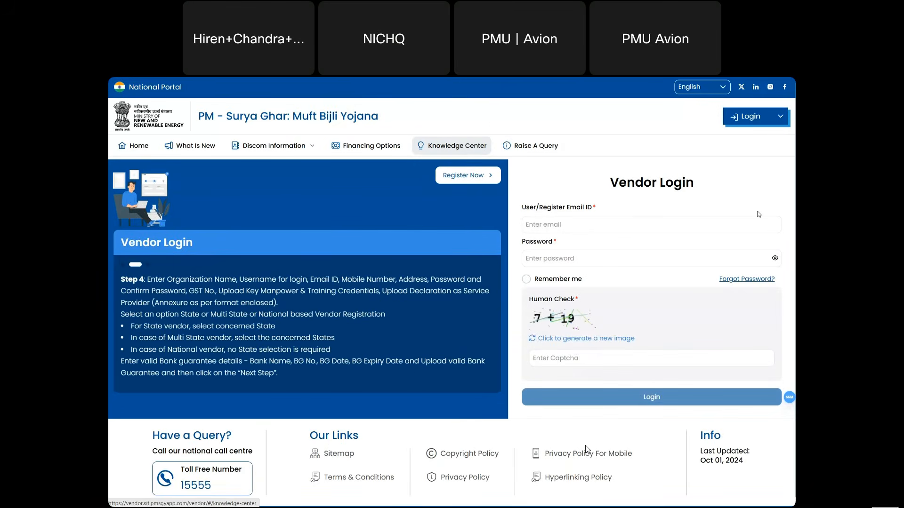
left_click(639, 220)
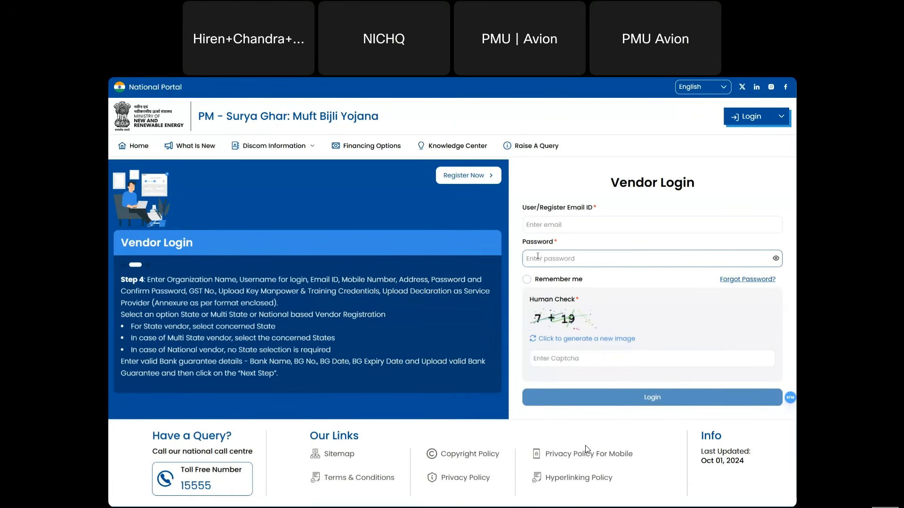
left_click(476, 178)
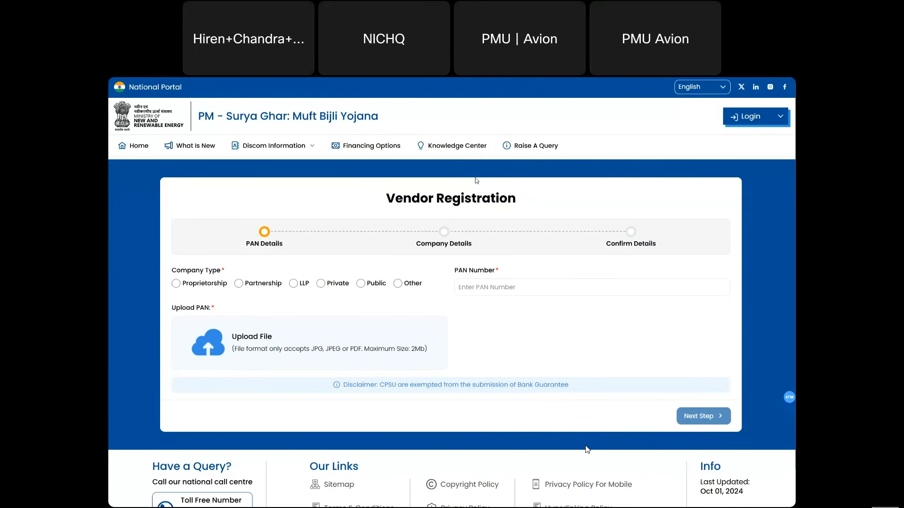
- Try the Public, Private and LLP company types and CPSU answers, settling on Partnership
left_click(360, 284)
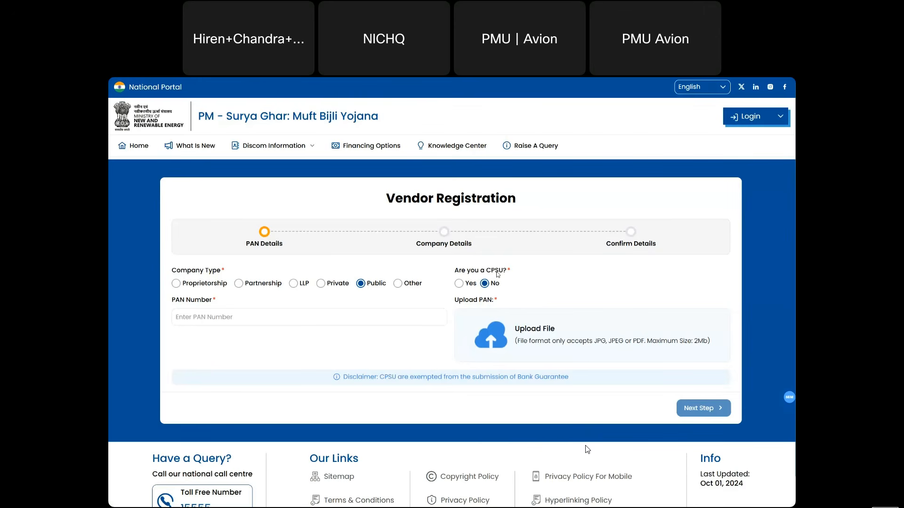
left_click(460, 284)
left_click(485, 284)
left_click(321, 283)
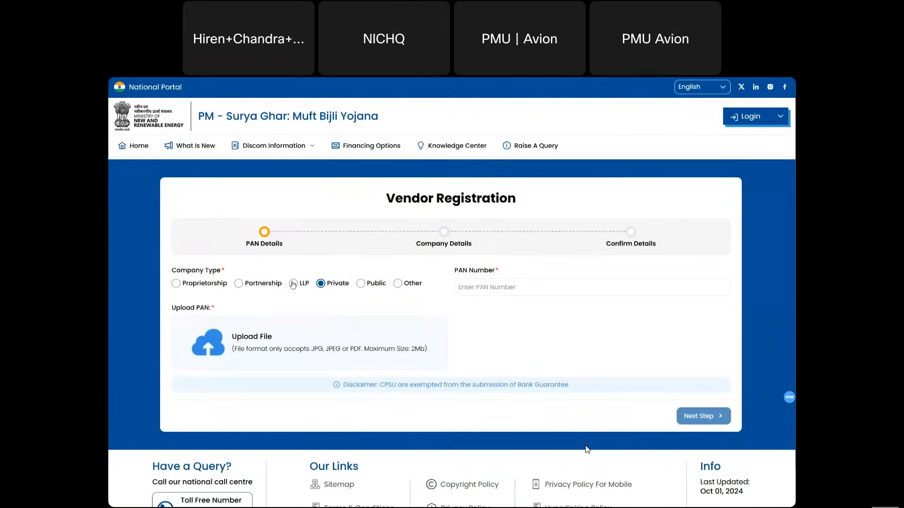
left_click(293, 283)
left_click(240, 284)
- Enter the company's PAN number and cancel the PAN card file upload
left_click(472, 286)
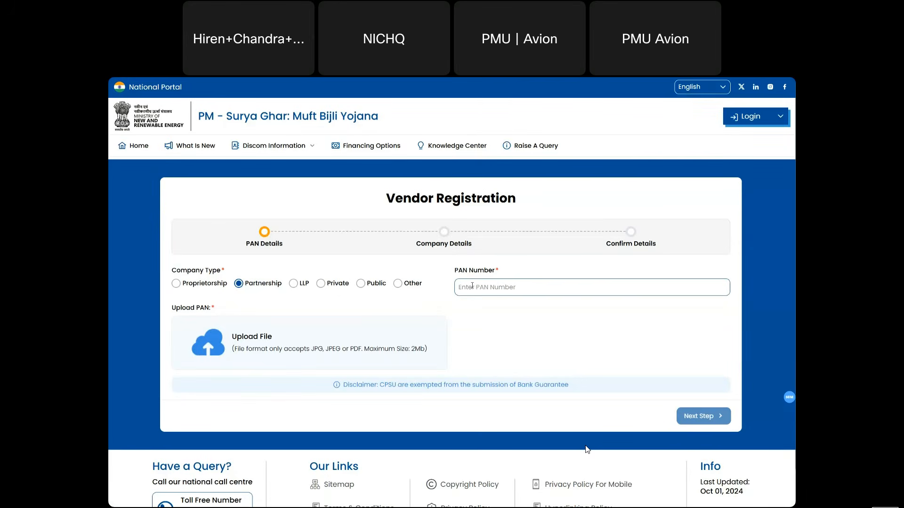
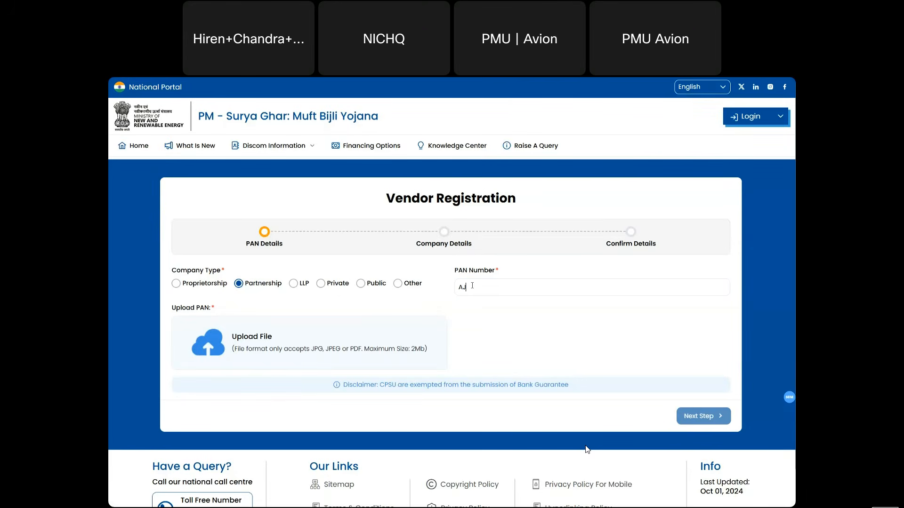
left_click(306, 340)
key("Escape")
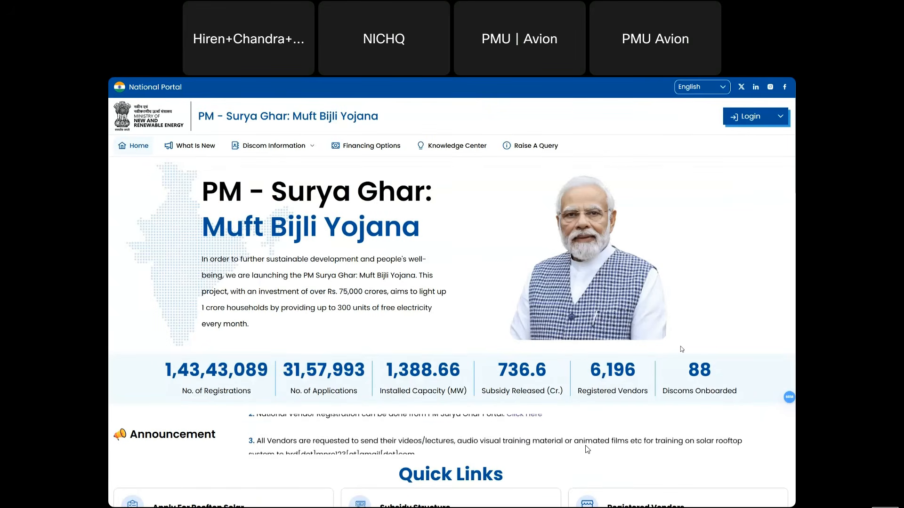
- Revisit the Vendor Login page, then switch back to the tab with the filled registration form
left_click(778, 123)
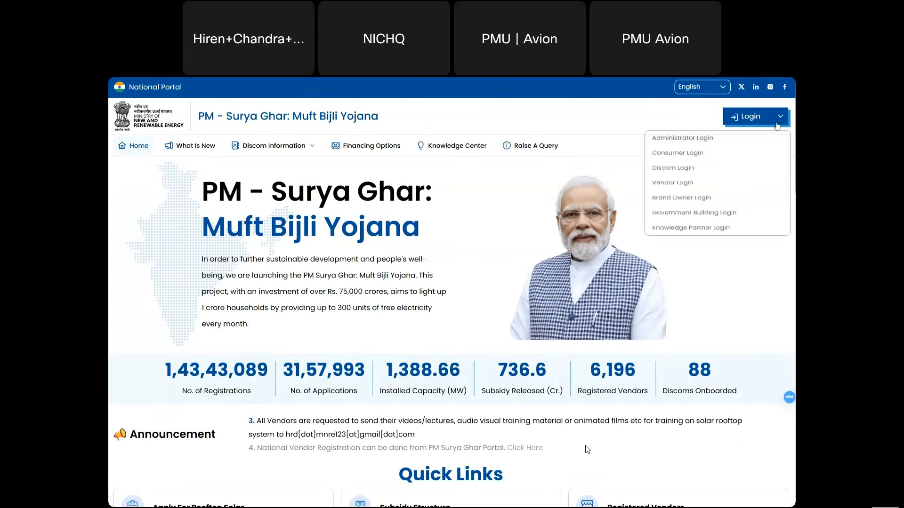
left_click(676, 189)
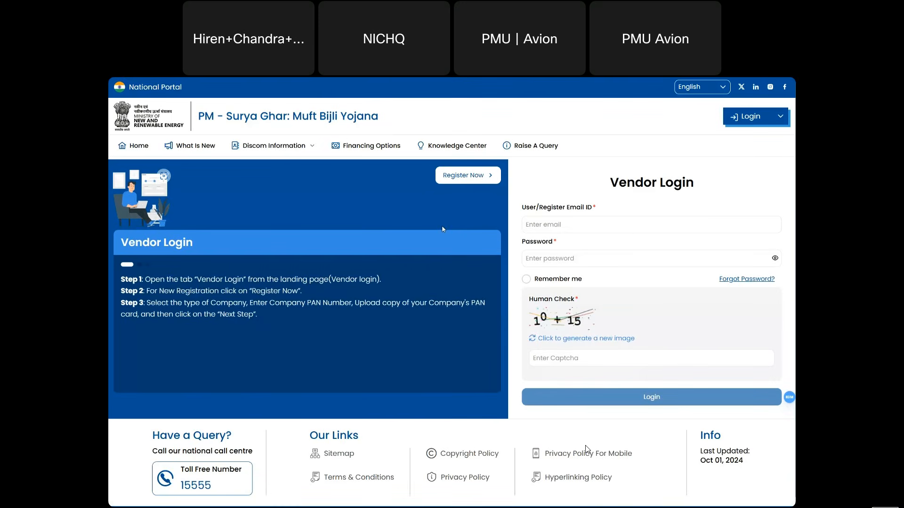
left_click(562, 252)
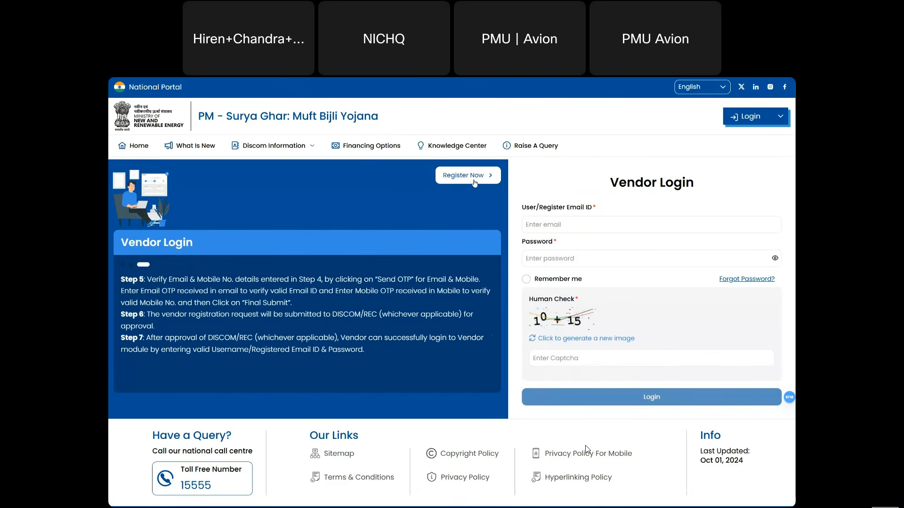
key("ctrl+Tab")
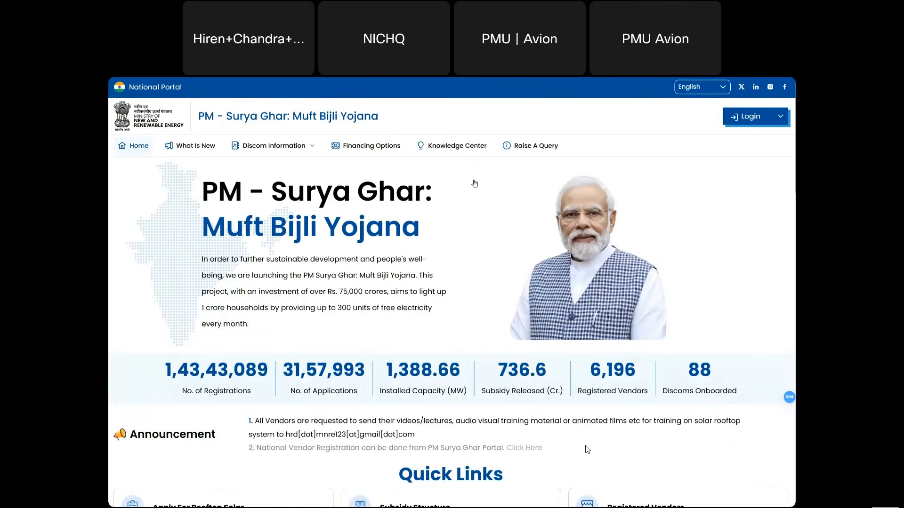
key("ctrl+Tab")
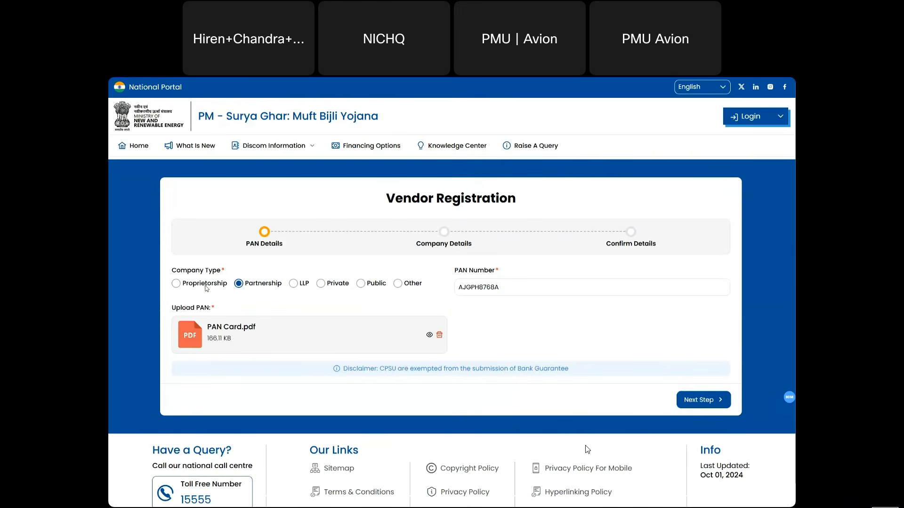
- Choose Private as the company type, with CPSU answered No, and proceed to Company Details
left_click(363, 285)
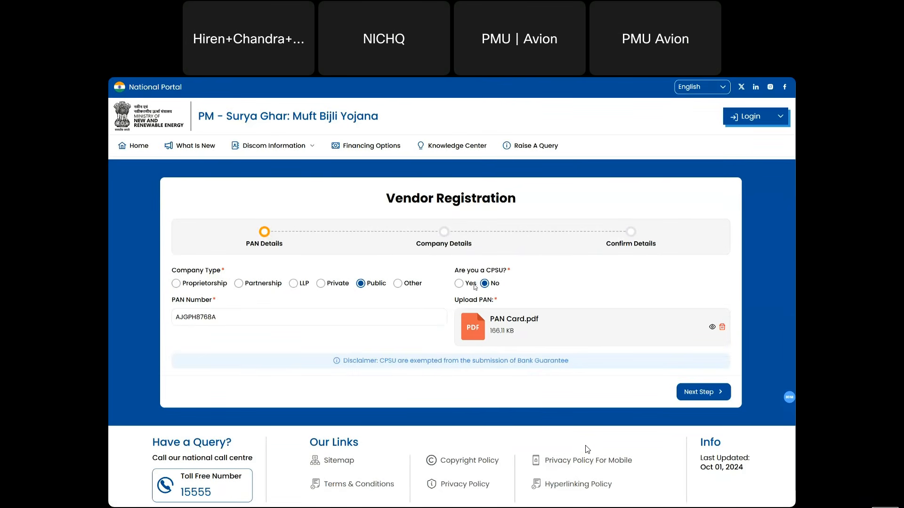
left_click(460, 284)
left_click(485, 284)
left_click(321, 284)
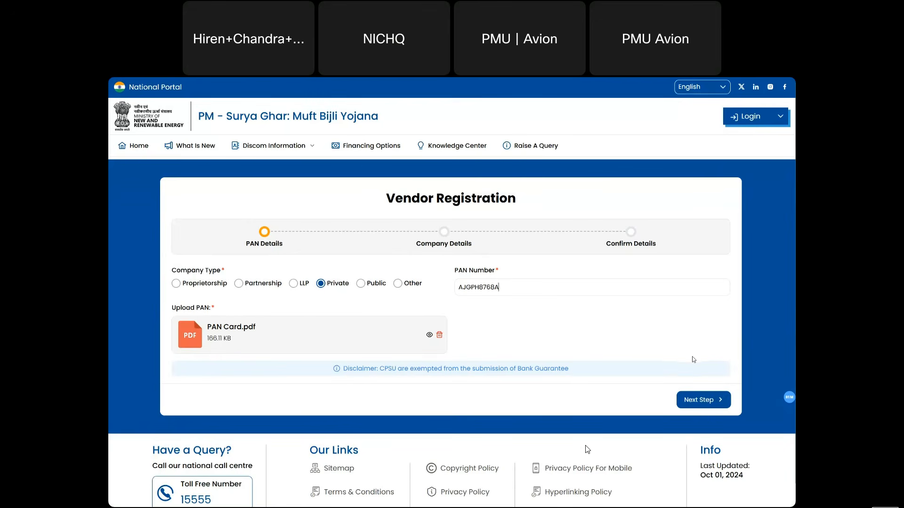
left_click(693, 401)
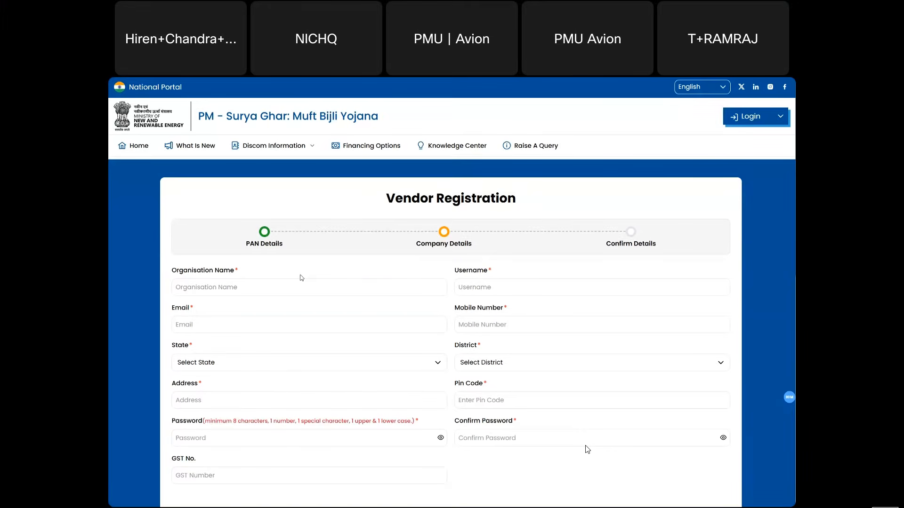
- Enter organisation name Riyan Solar, a username, the contact e-mail and the mobile number
left_click(284, 284)
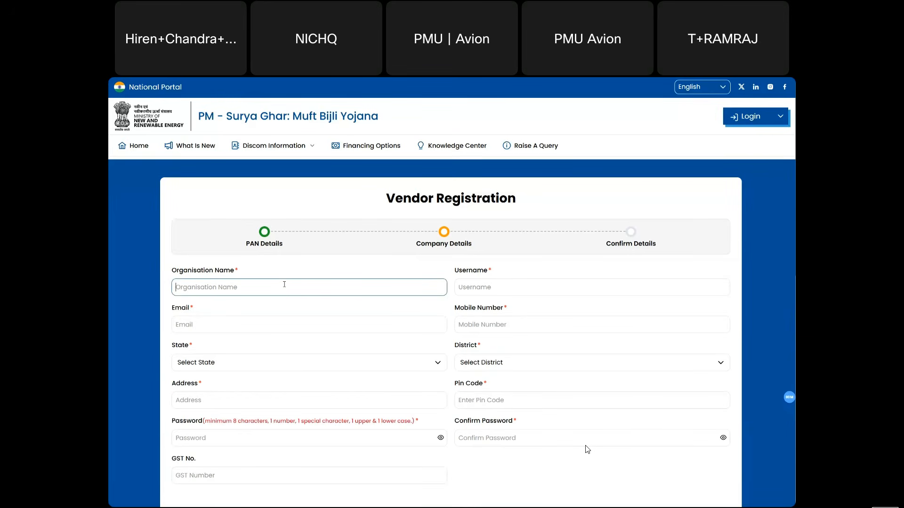
type("Riyan")
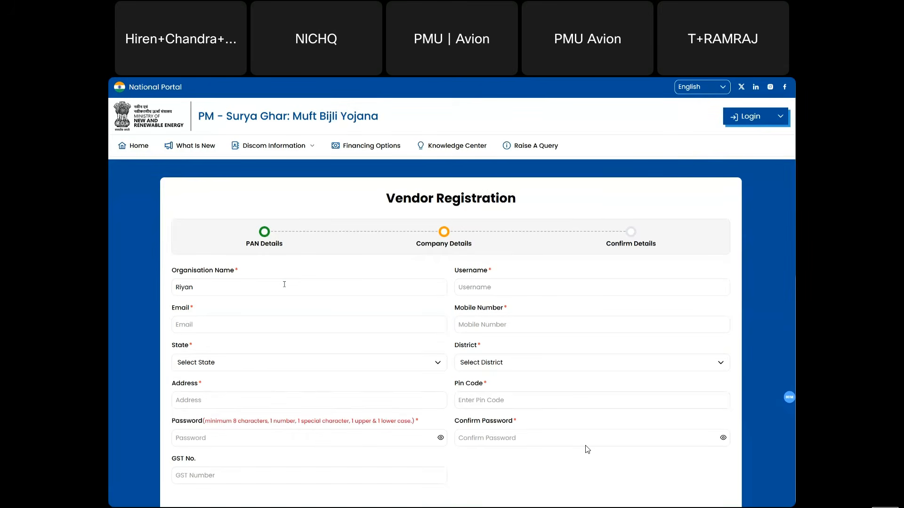
type(" Solar")
left_click(499, 288)
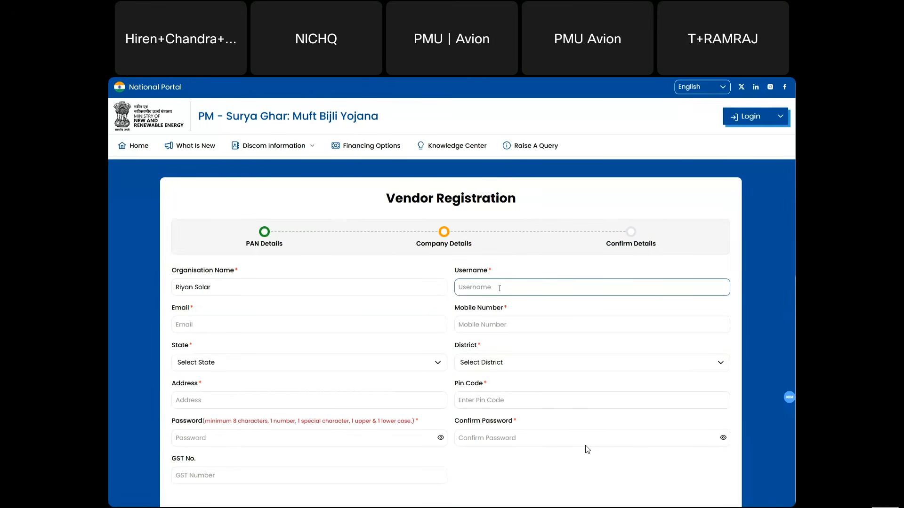
type("riyan")
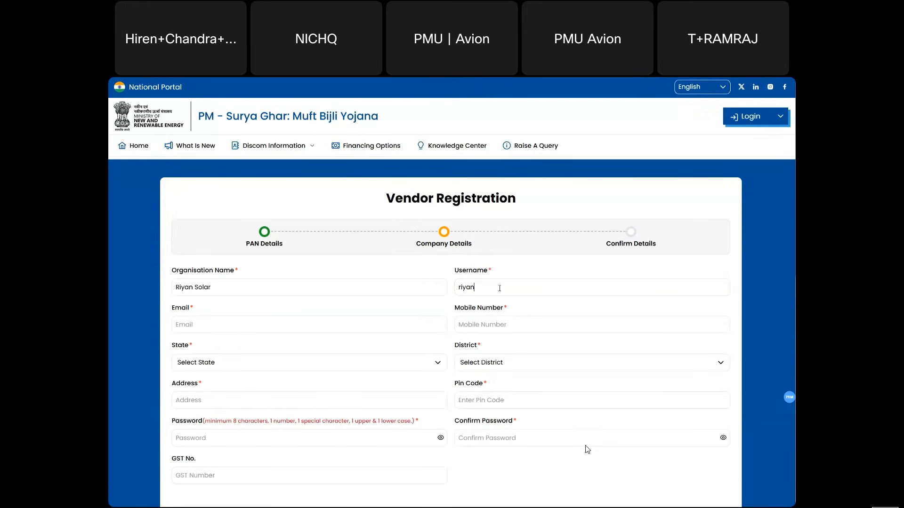
type(".solar")
left_click(315, 333)
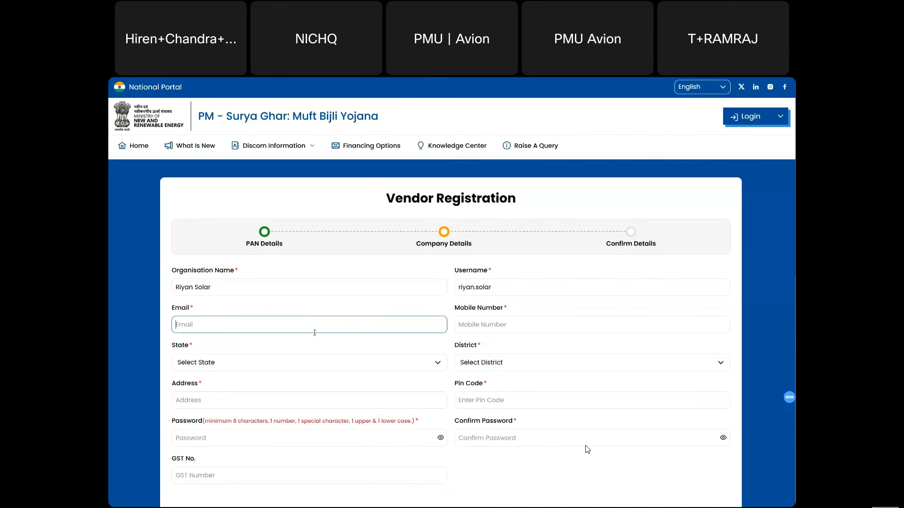
left_click(453, 322)
left_click(380, 324)
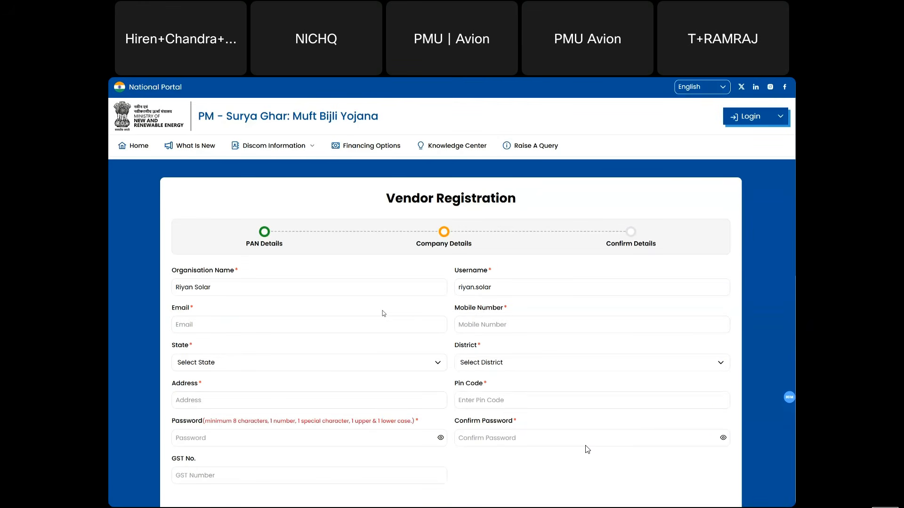
left_click(338, 326)
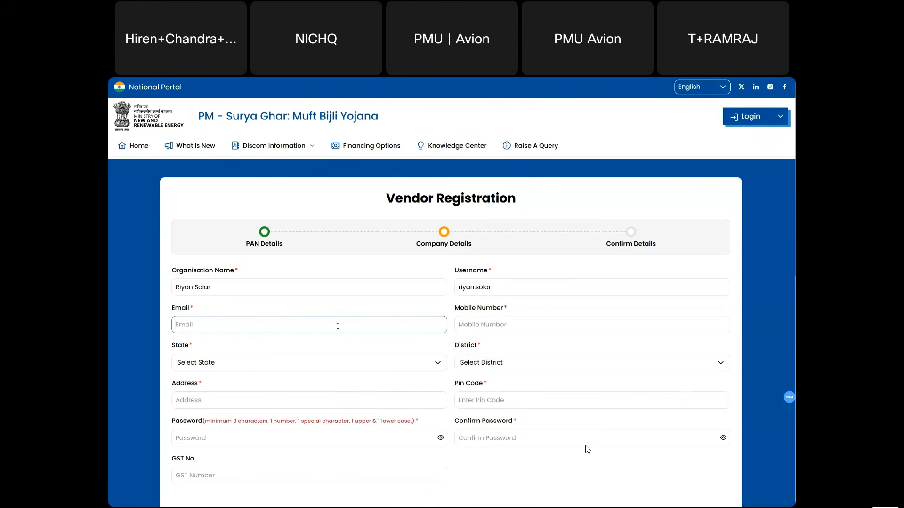
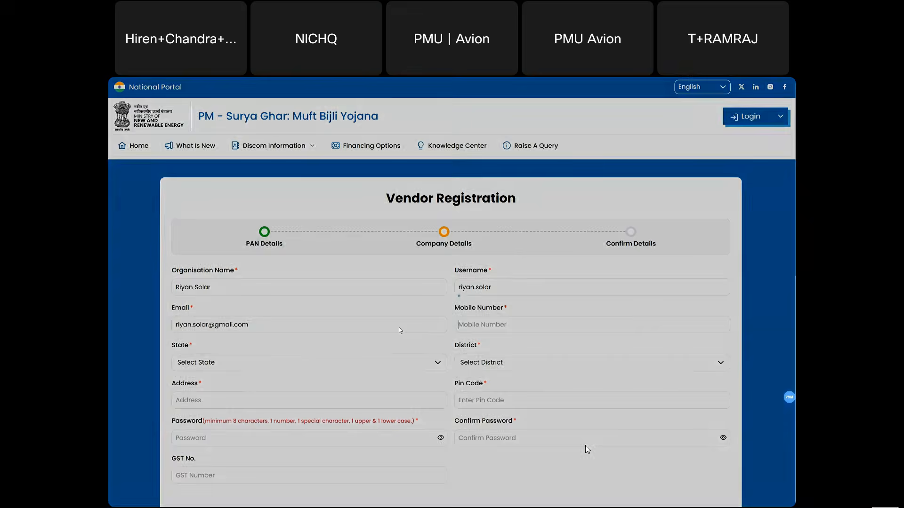
key("Tab")
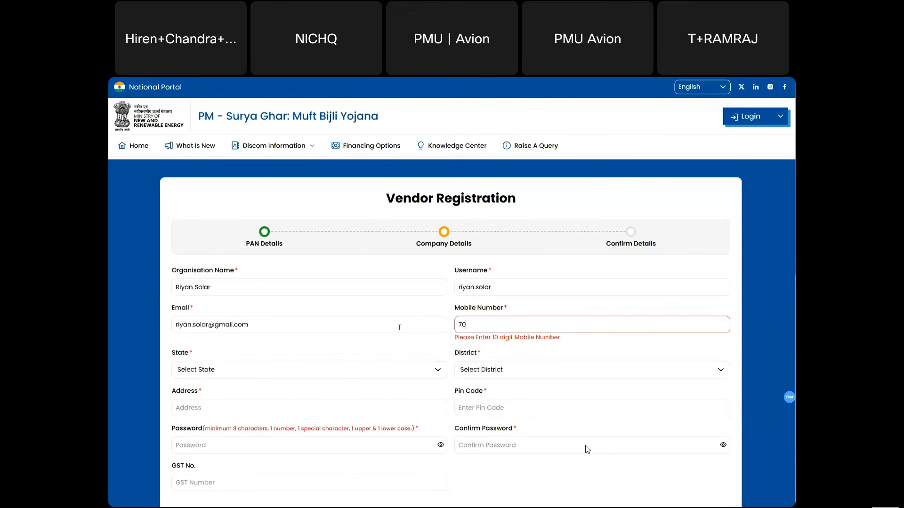
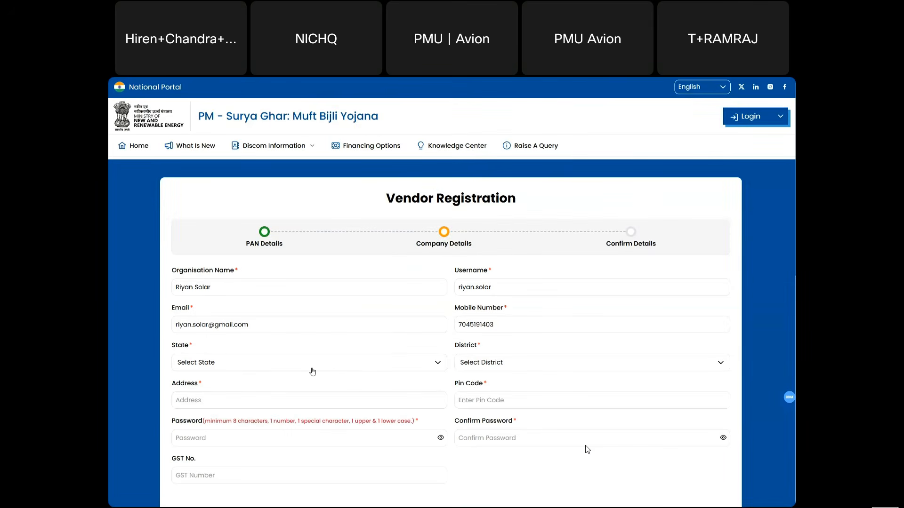
- Set state MAHARASHTRA, district RAIGAD, address Navi Mumbai and pin code 410210
left_click(312, 371)
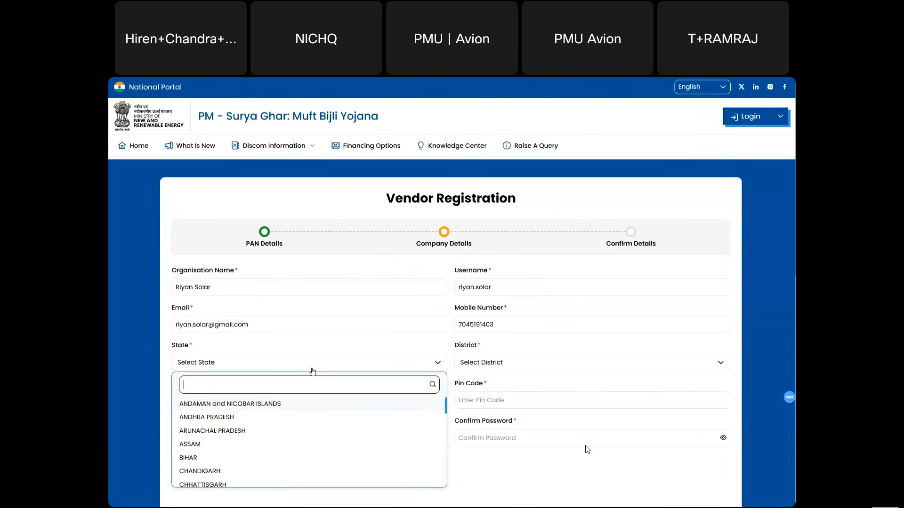
type("maha")
key("Return")
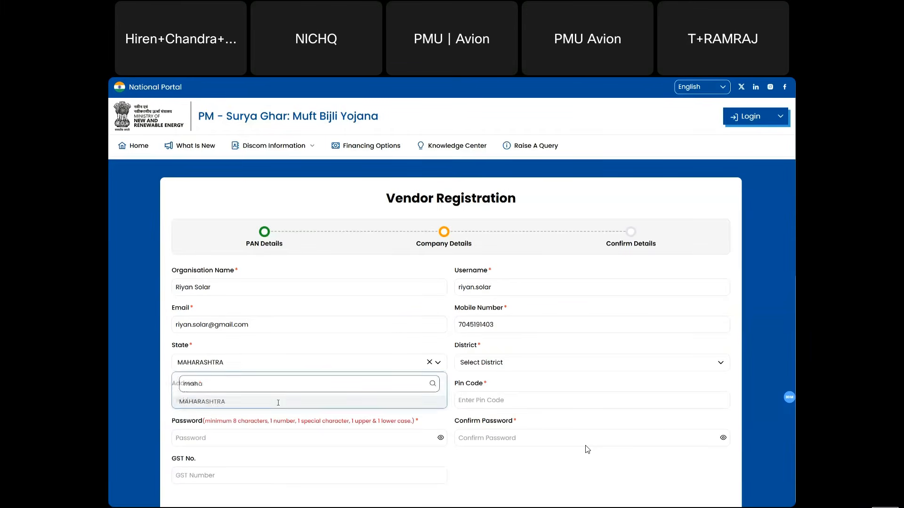
left_click(526, 360)
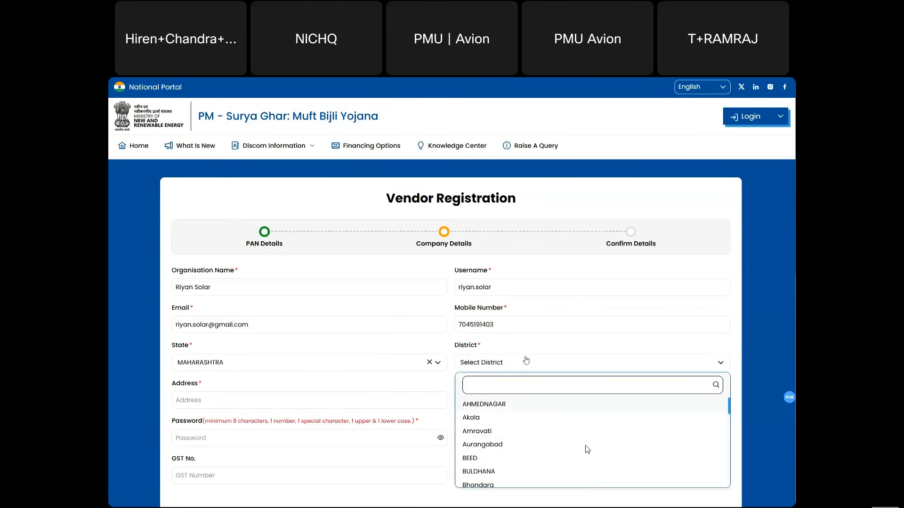
type("raig")
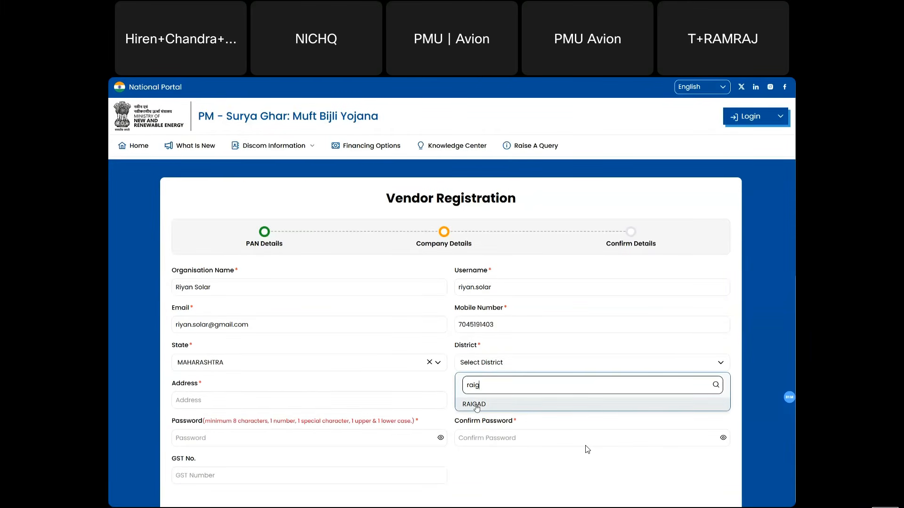
left_click(476, 405)
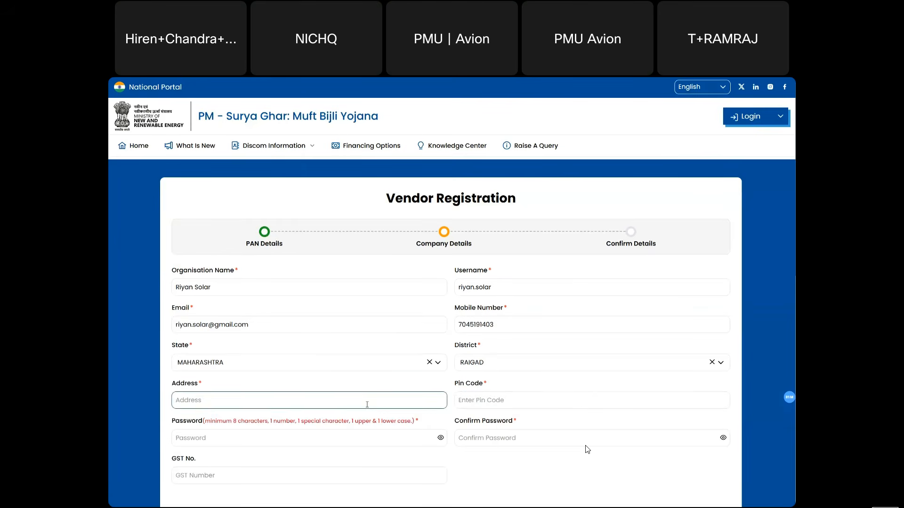
left_click(367, 405)
type("Navi Mumba")
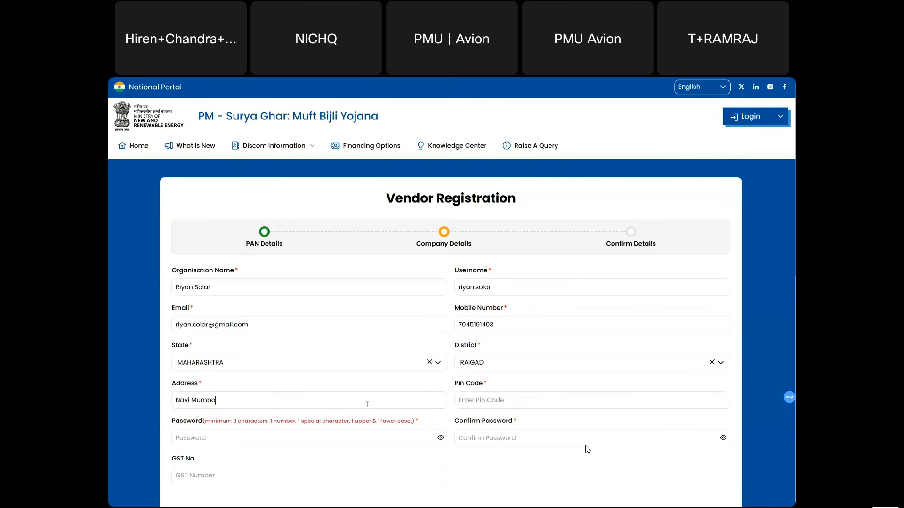
type("i")
type("4102")
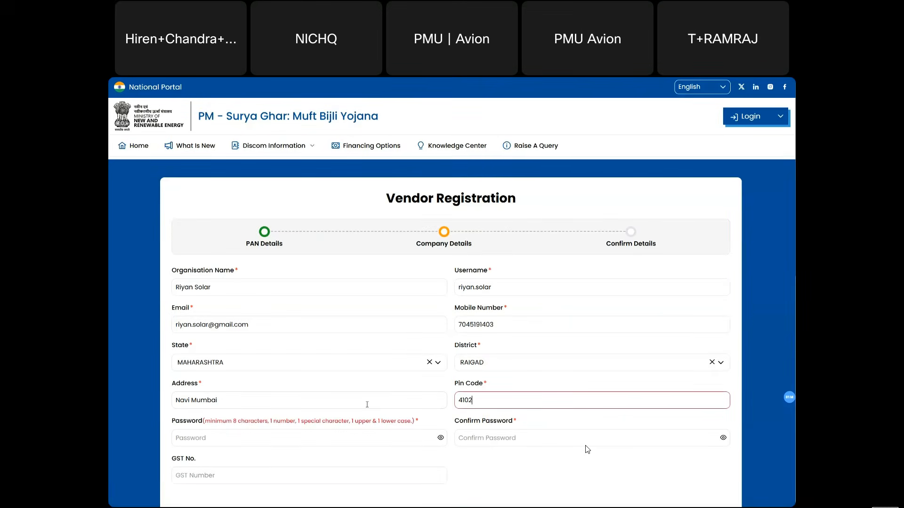
type("10")
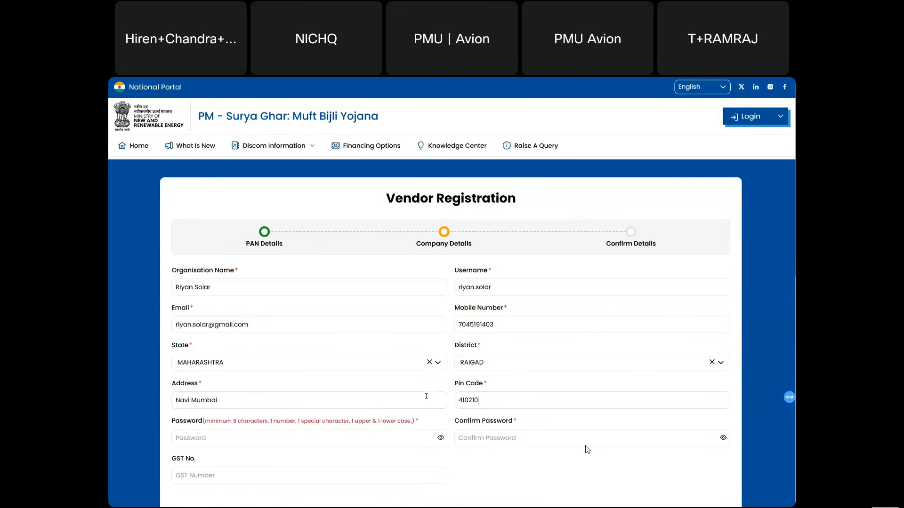
- Enter and confirm the account password, leaving the GST number blank
scroll(400, 399, "down", 1)
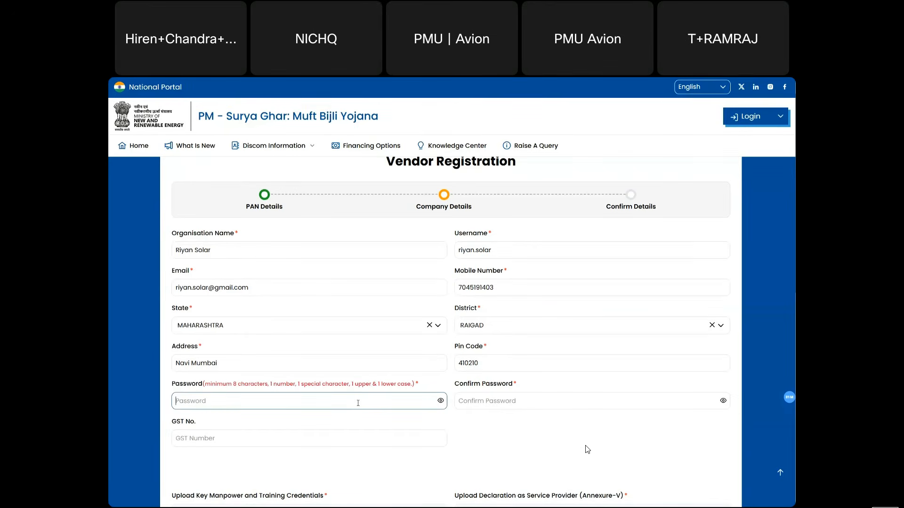
left_click(358, 403)
type("•••••")
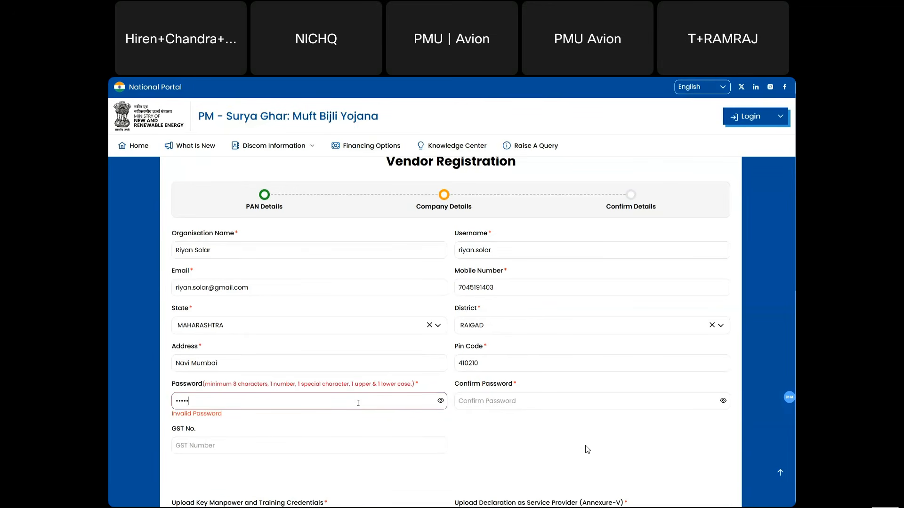
type("••••")
key("Tab")
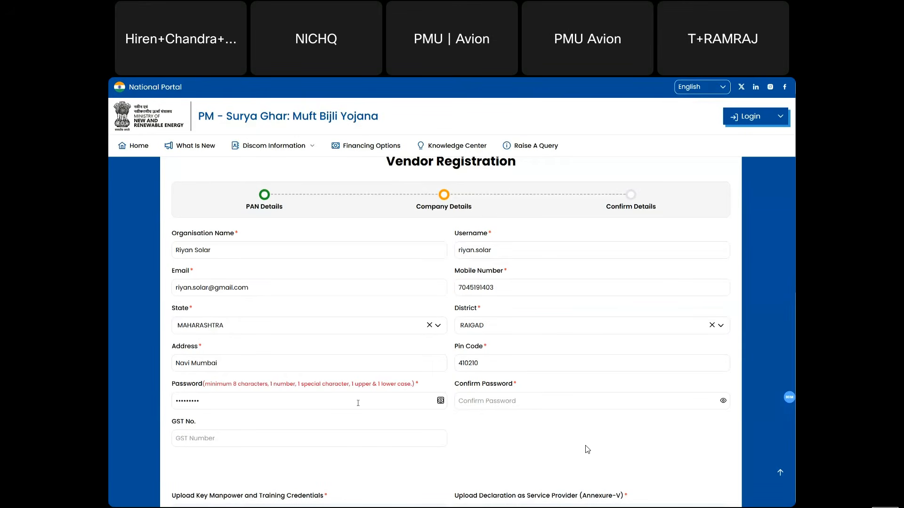
left_click(478, 407)
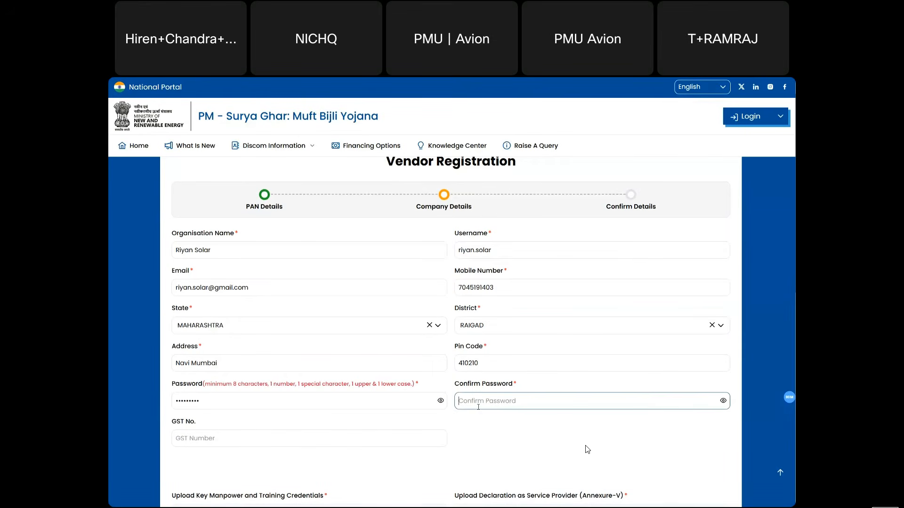
type("•••••••••")
scroll(479, 406, "down", 1)
left_click(342, 377)
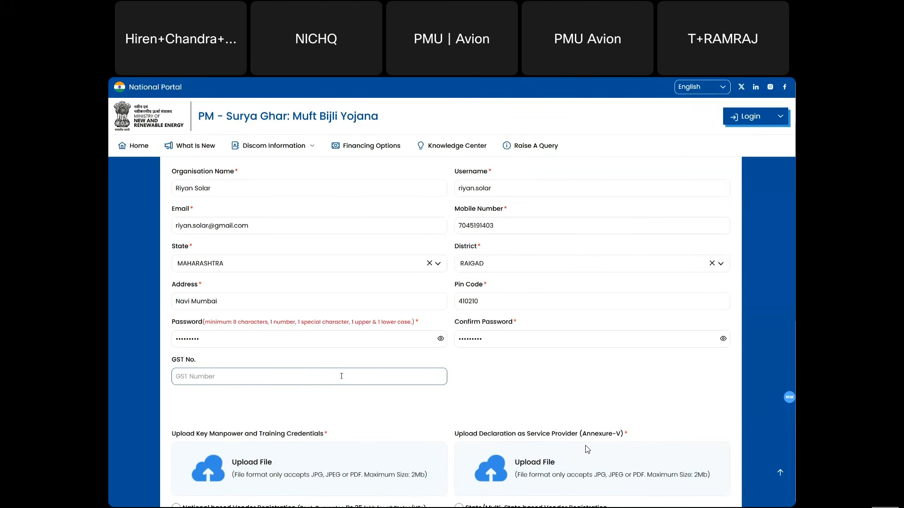
left_click(243, 399)
scroll(244, 381, "down", 1)
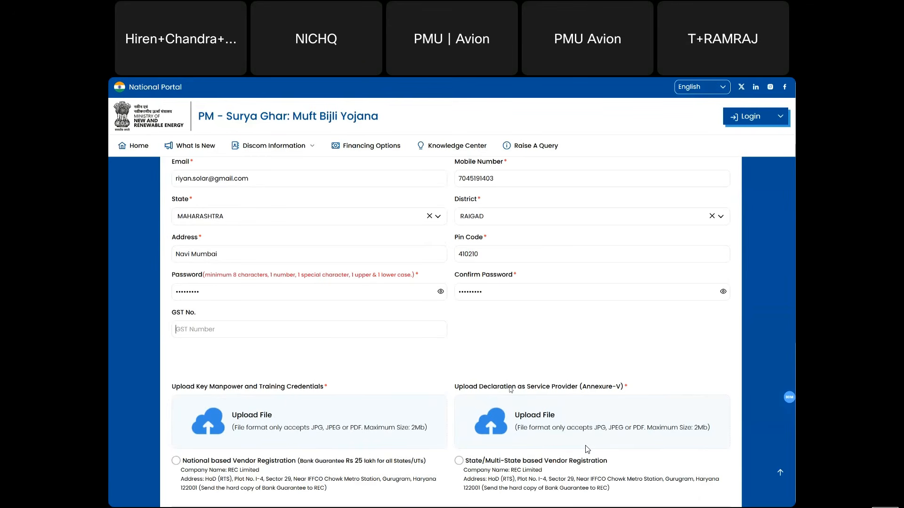
- Upload Key Manpower and Training Credentials.pdf and Service Provider Declaration.pdf to their upload boxes
left_click(327, 430)
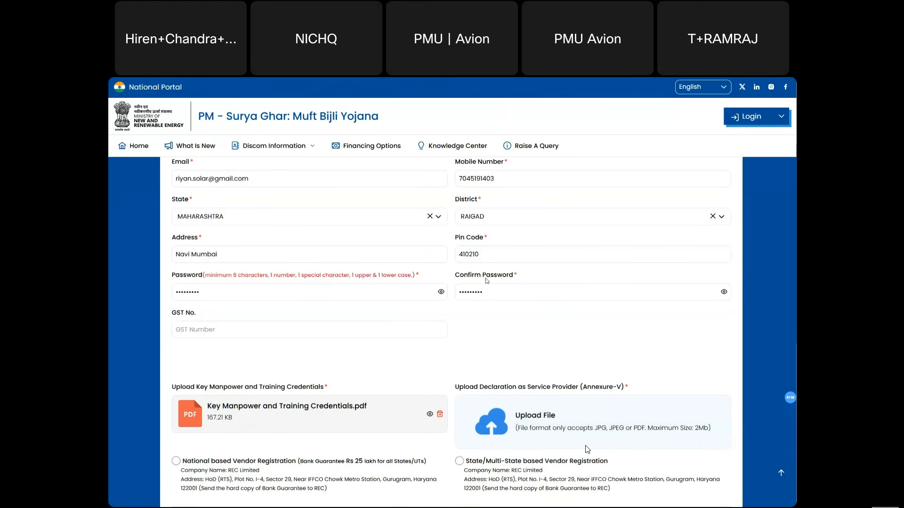
scroll(286, 338, "down", 1)
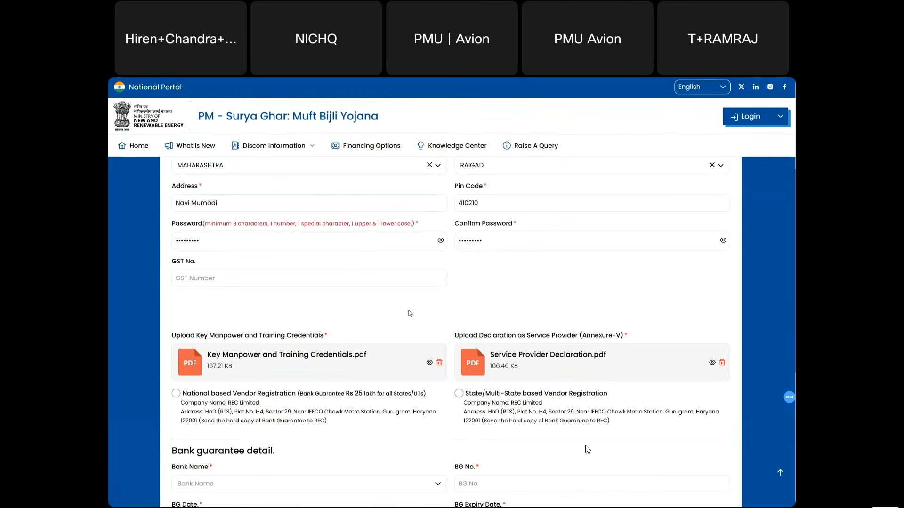
scroll(410, 313, "down", 1)
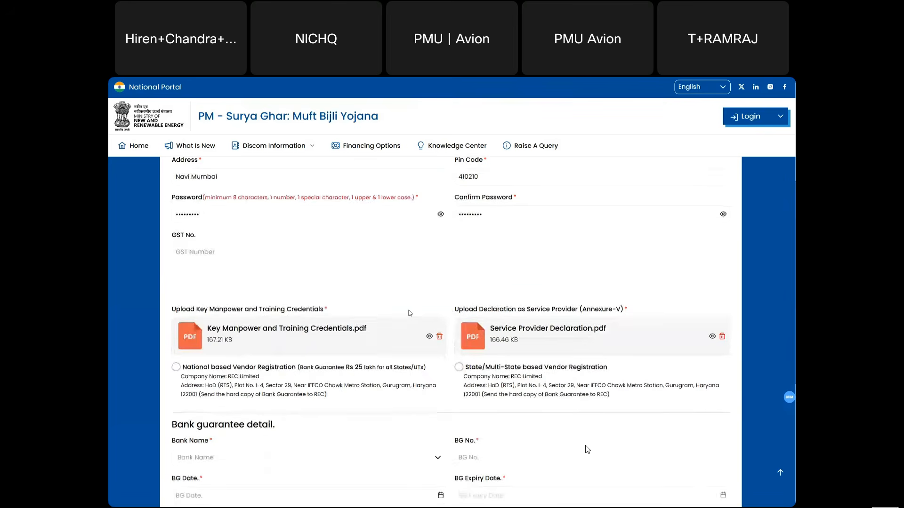
- Choose State/Multi-State registration and submit CHANDIGARH, CHHATTISGARH and MAHARASHTRA as working states
left_click(176, 368)
left_click(460, 368)
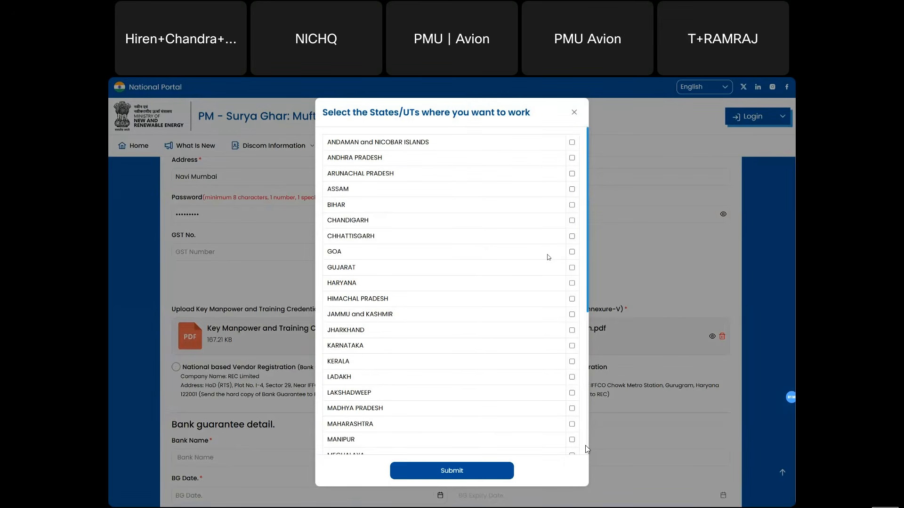
left_click(573, 222)
left_click(573, 237)
scroll(567, 372, "down", 1)
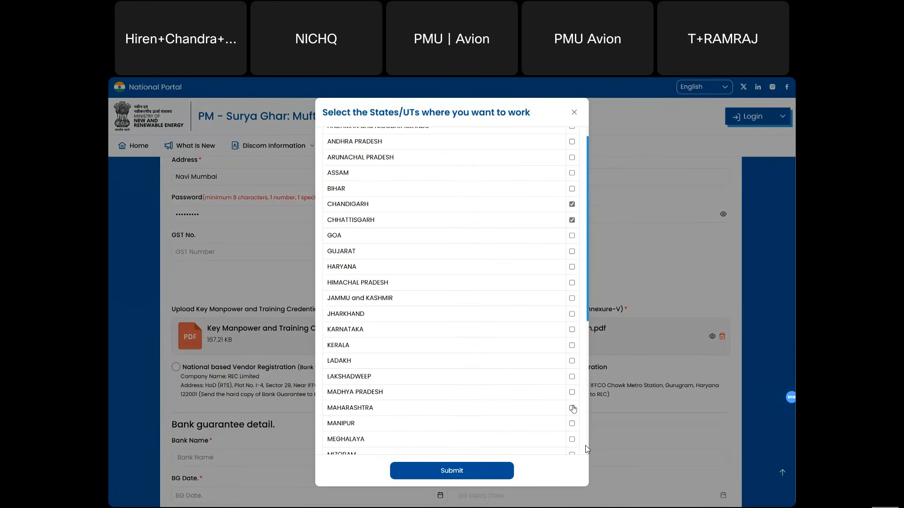
left_click(572, 408)
left_click(471, 472)
scroll(482, 401, "down", 1)
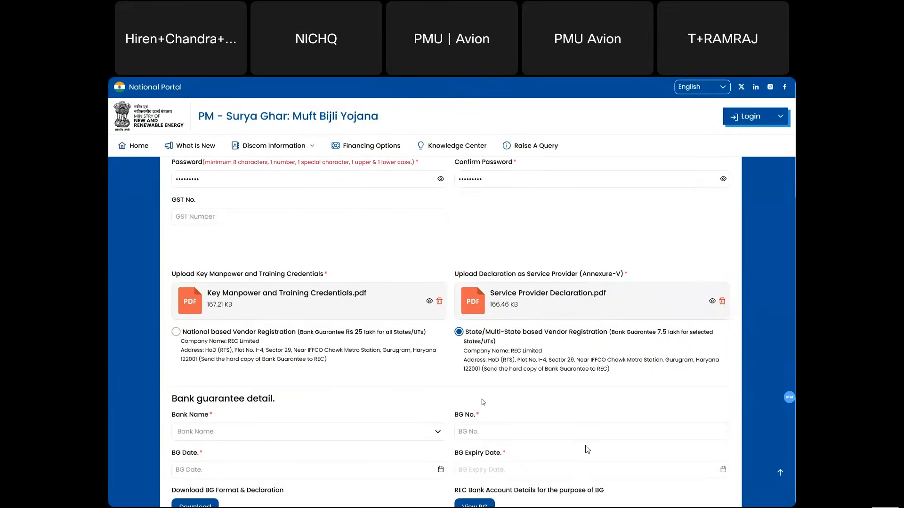
scroll(481, 401, "down", 2)
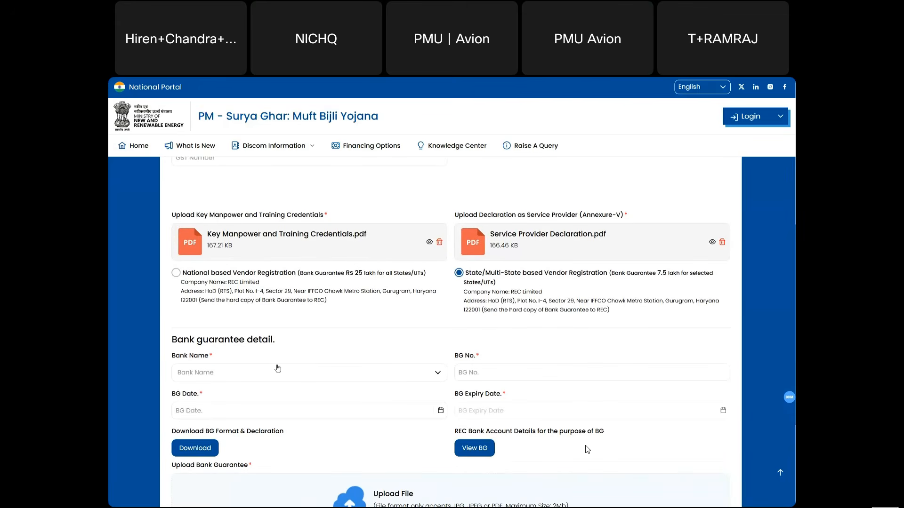
- Select AB BANK LIMITED as the guarantee bank and enter the bank guarantee number
scroll(587, 450, "down", 1)
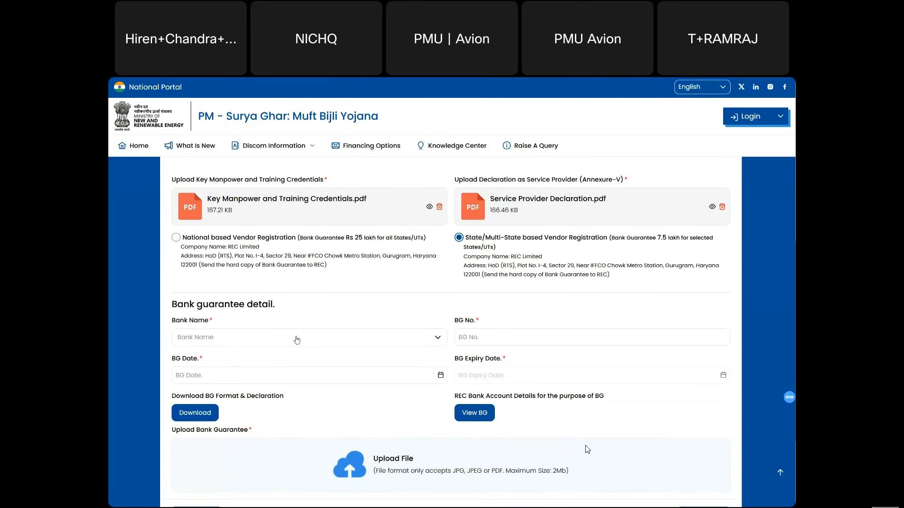
scroll(587, 449, "down", 1)
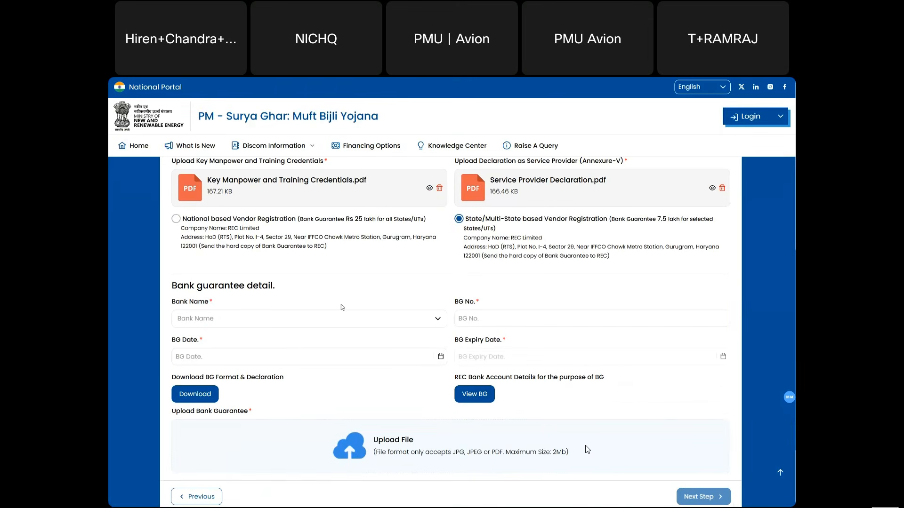
left_click(306, 320)
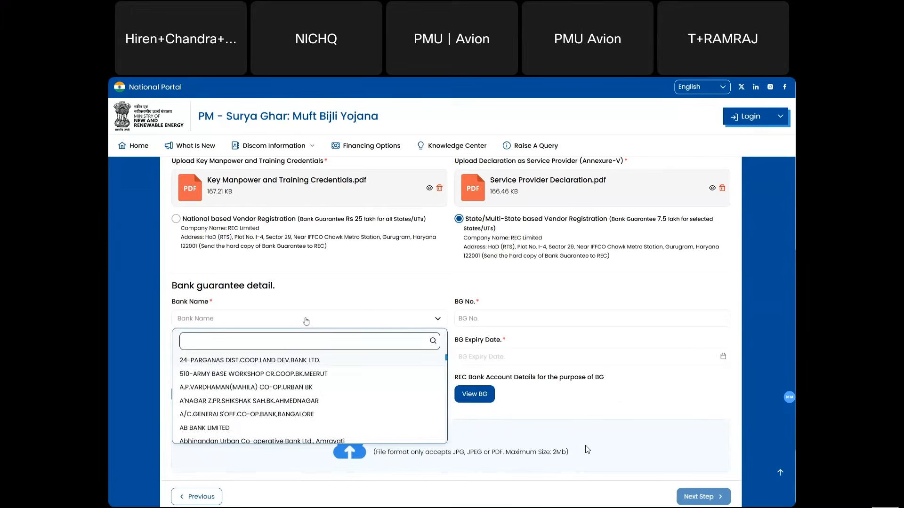
left_click(249, 428)
left_click(468, 323)
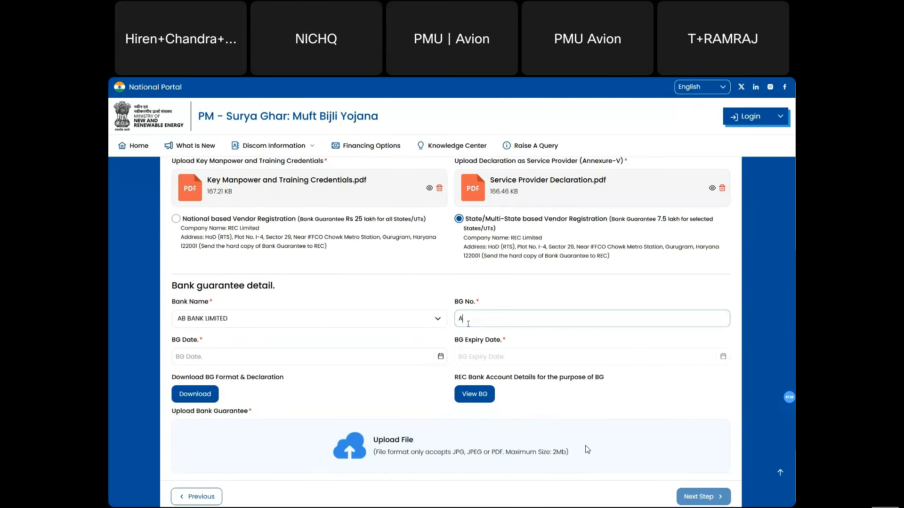
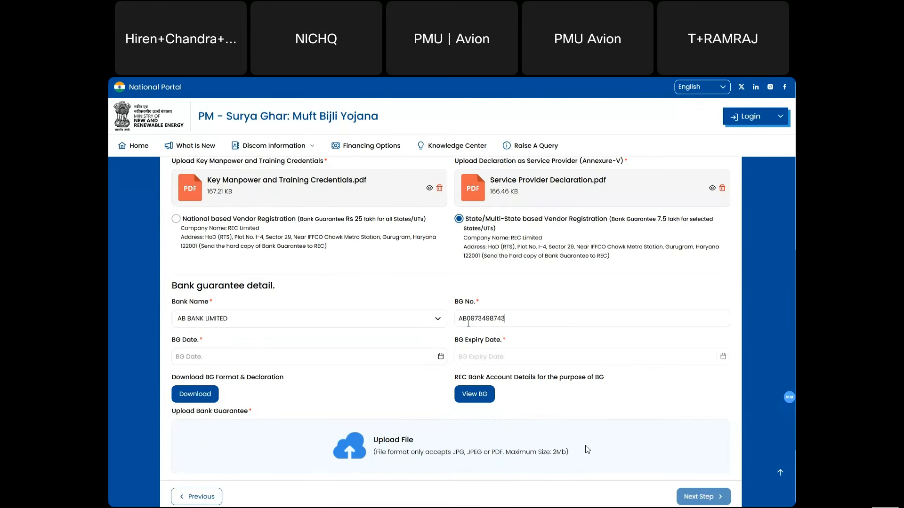
- Set guarantee date 2025-01-02, expiry 2030-01-31, and attach Bank Guarantee.pdf
left_click(425, 357)
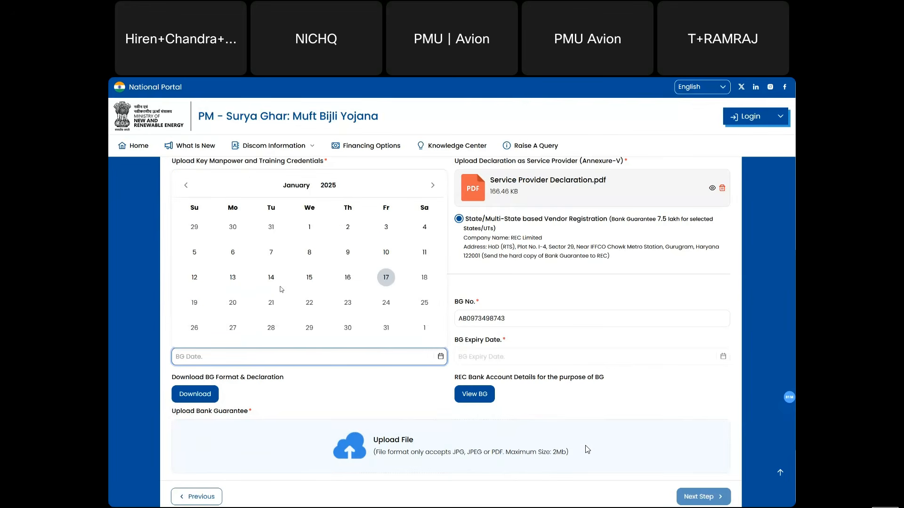
left_click(347, 228)
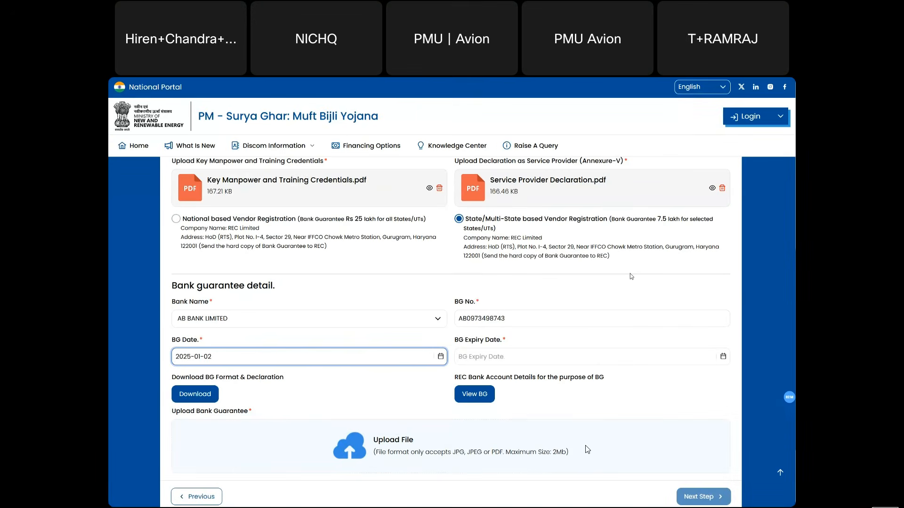
left_click(519, 358)
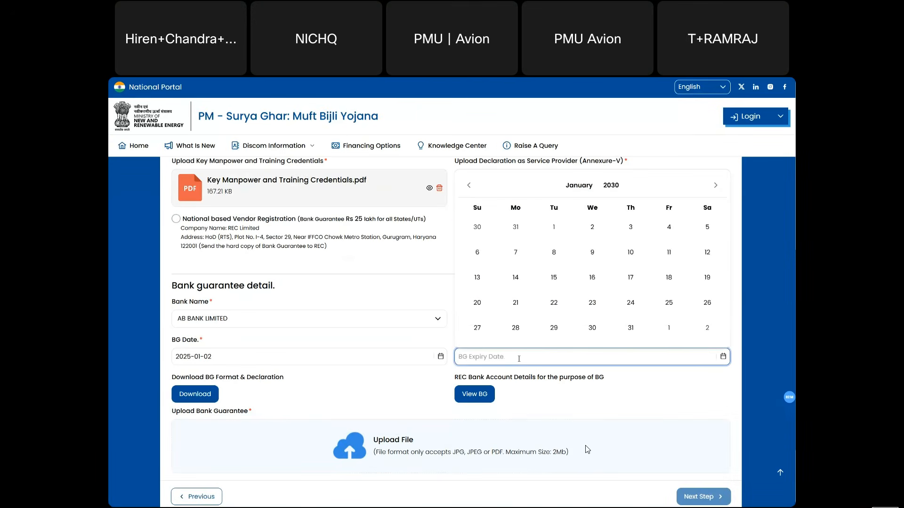
left_click(630, 328)
scroll(297, 377, "down", 1)
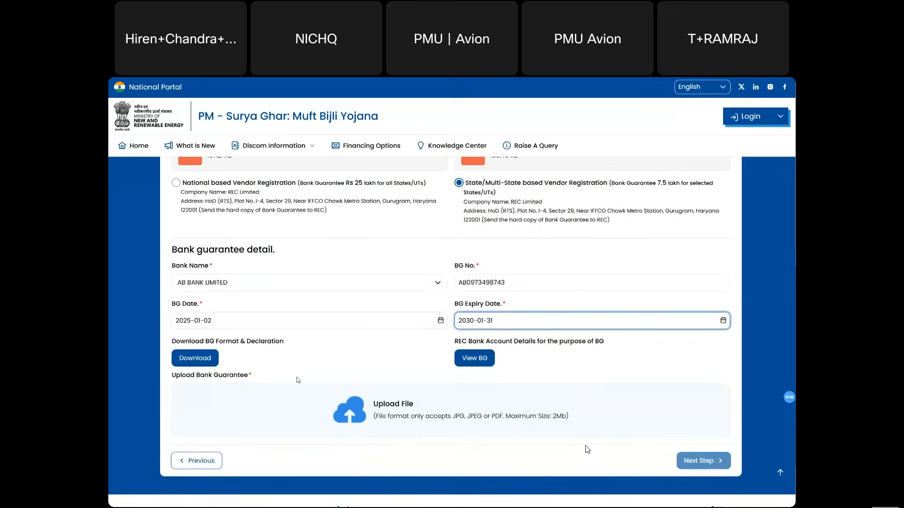
left_click(395, 393)
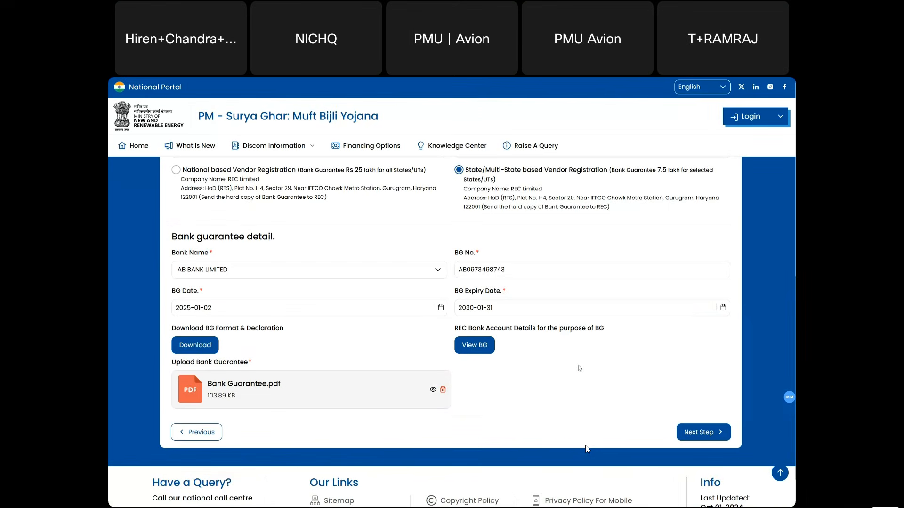
scroll(579, 368, "up", 10)
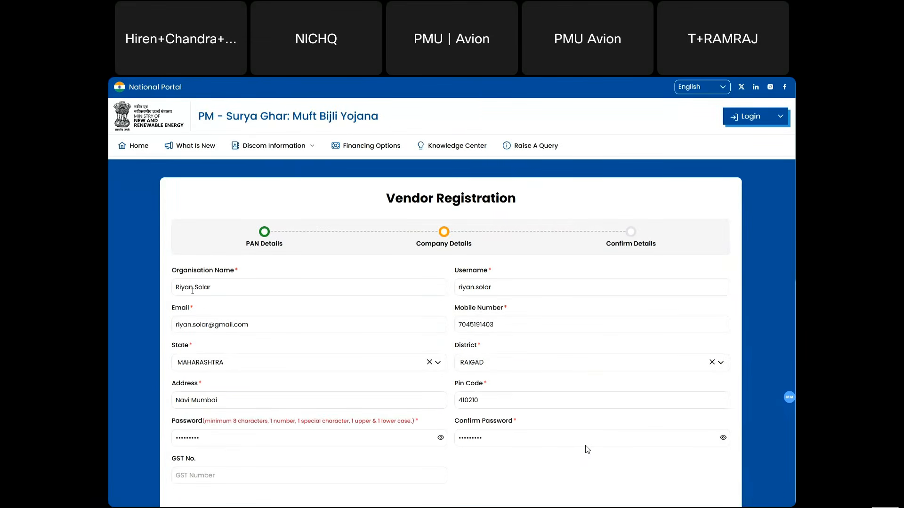
double_click(485, 290)
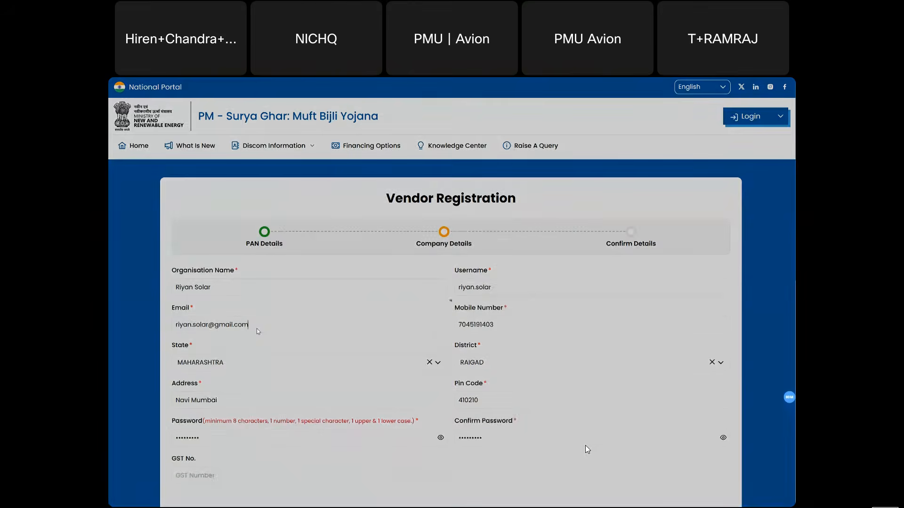
left_click(257, 329)
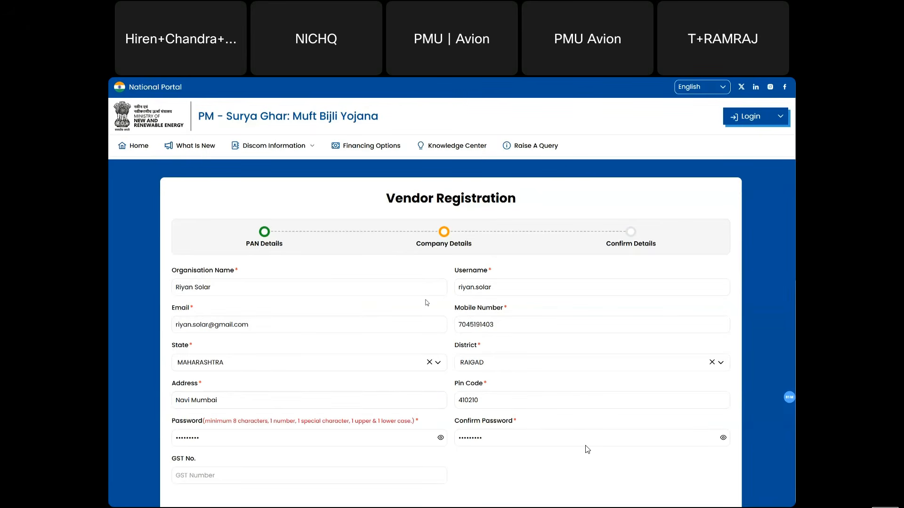
scroll(426, 301, "down", 1)
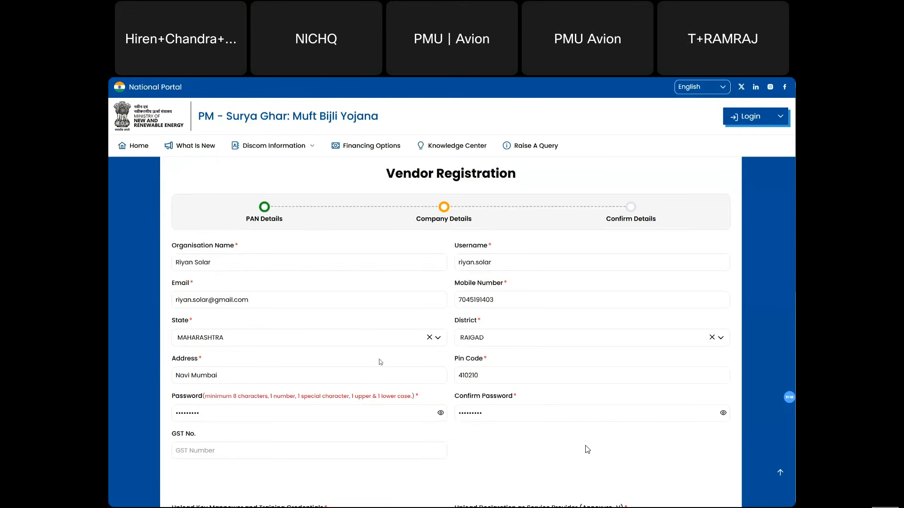
scroll(481, 363, "down", 1)
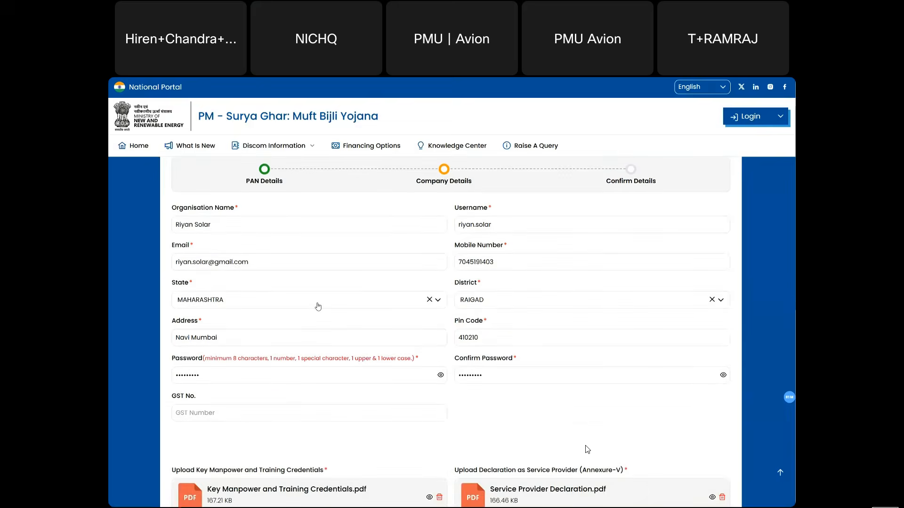
scroll(401, 346, "down", 1)
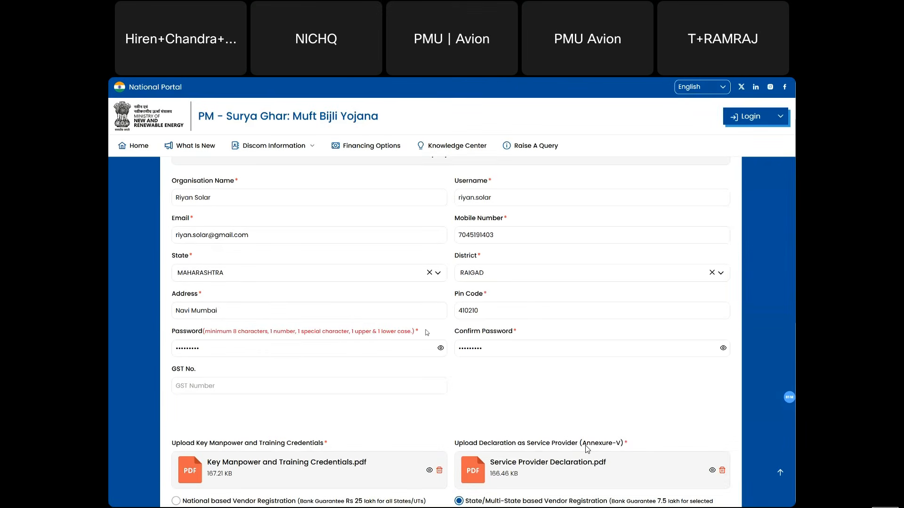
scroll(427, 333, "down", 1)
scroll(426, 330, "down", 2)
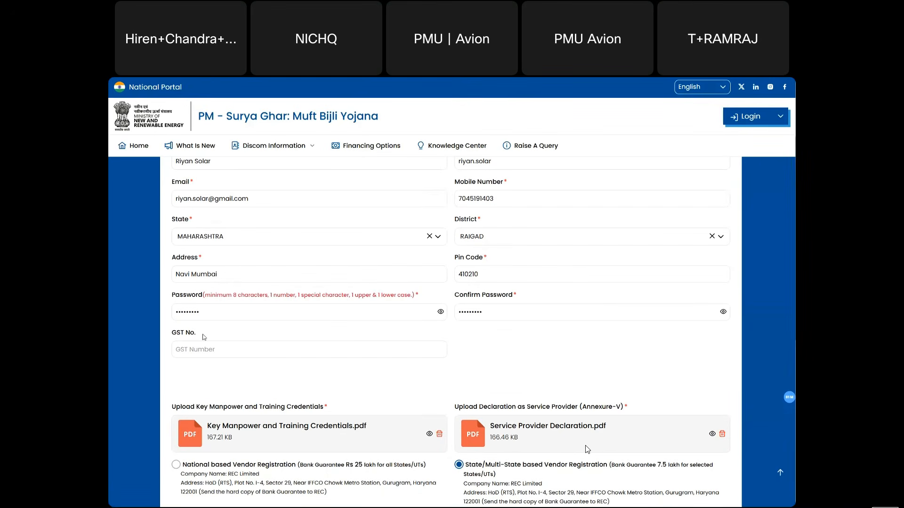
left_click_drag(202, 338, 171, 335)
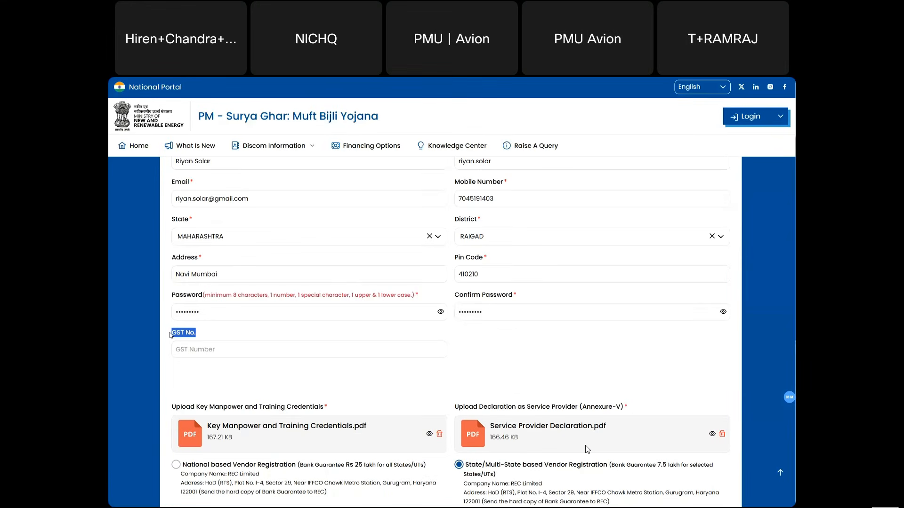
left_click(193, 387)
scroll(193, 387, "down", 2)
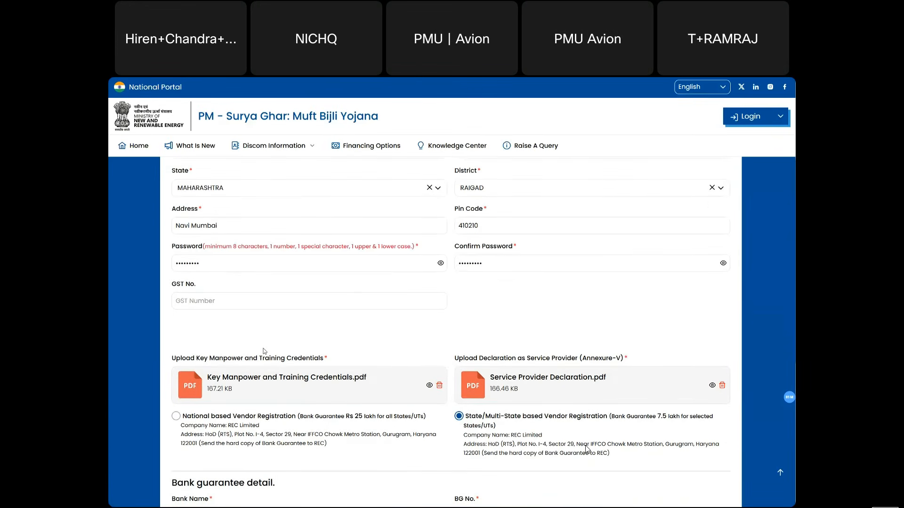
scroll(198, 358, "down", 1)
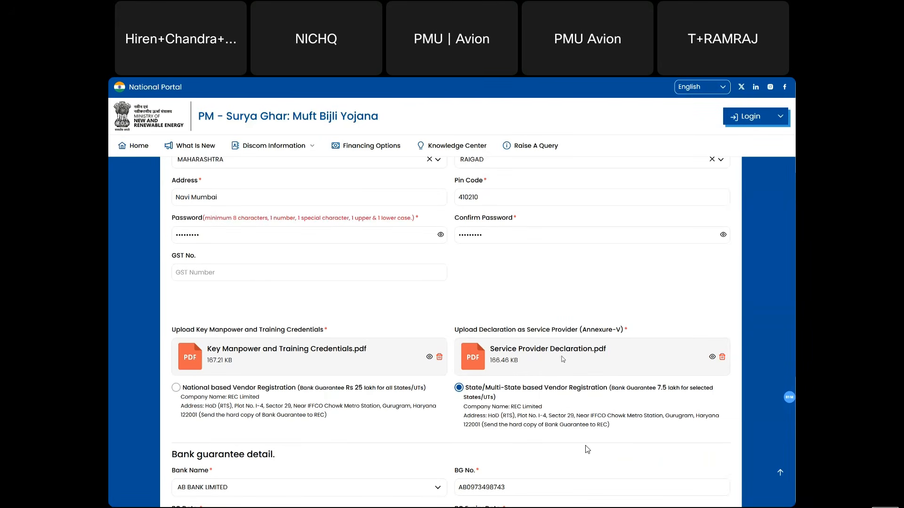
scroll(561, 357, "down", 1)
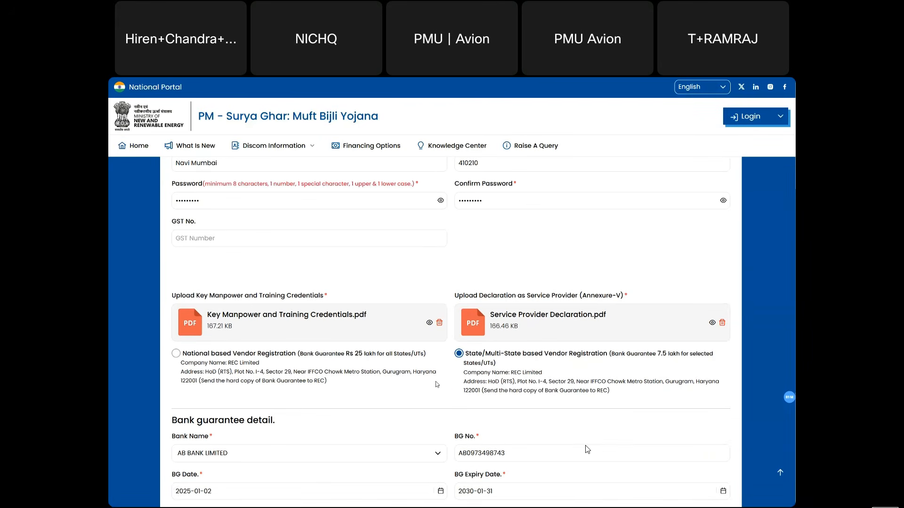
scroll(436, 384, "down", 1)
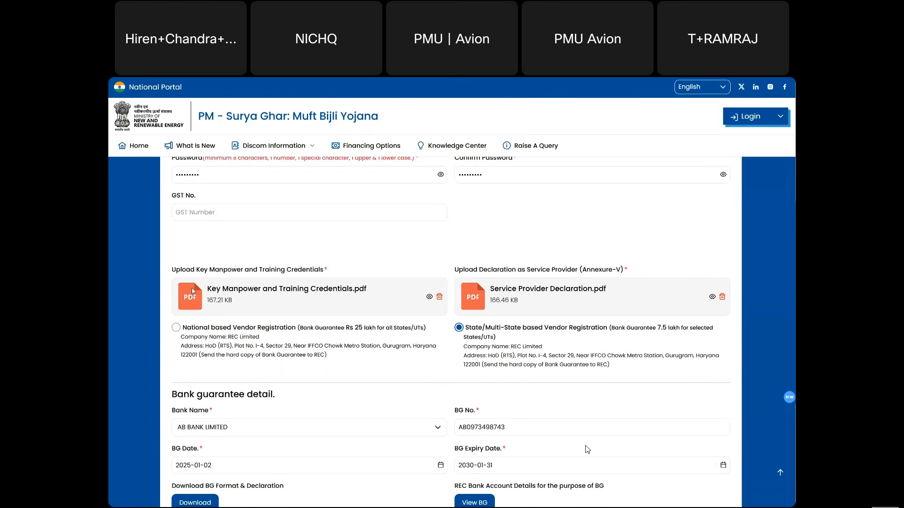
- Toggle National then State/Multi-State and resubmit Chandigarh, Chhattisgarh and Maharashtra as working states
left_click(176, 328)
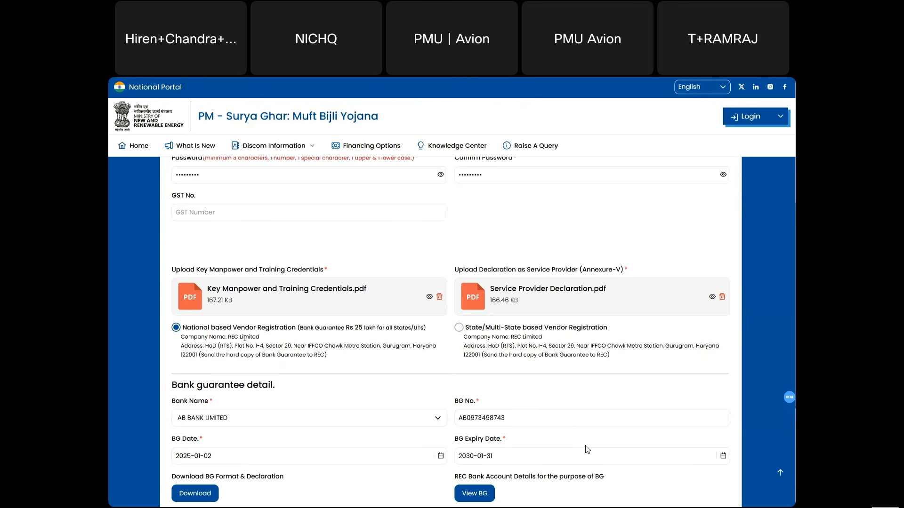
left_click(459, 328)
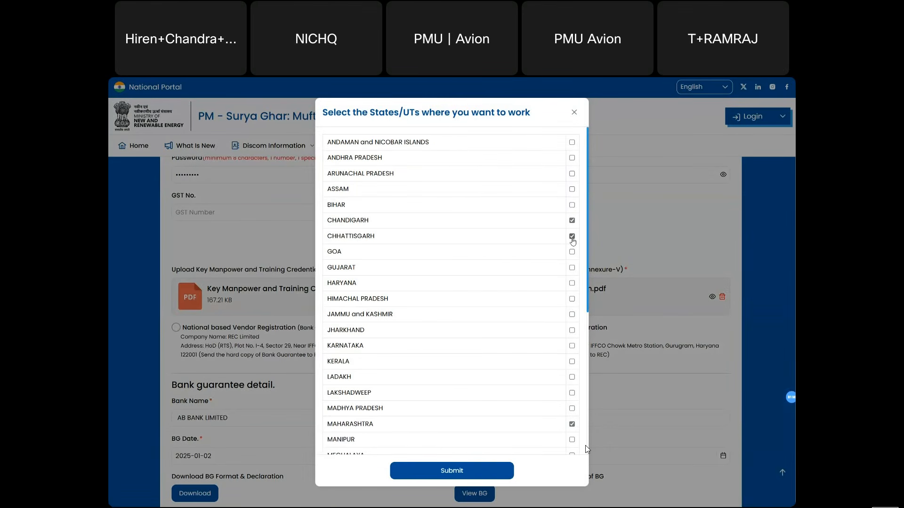
left_click(491, 471)
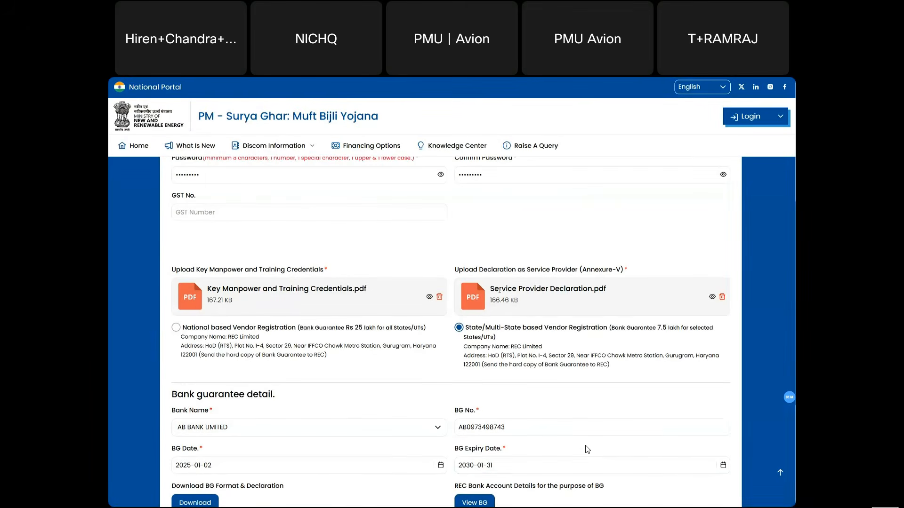
- Review the bank guarantee issue and expiry date fields
scroll(494, 342, "down", 1)
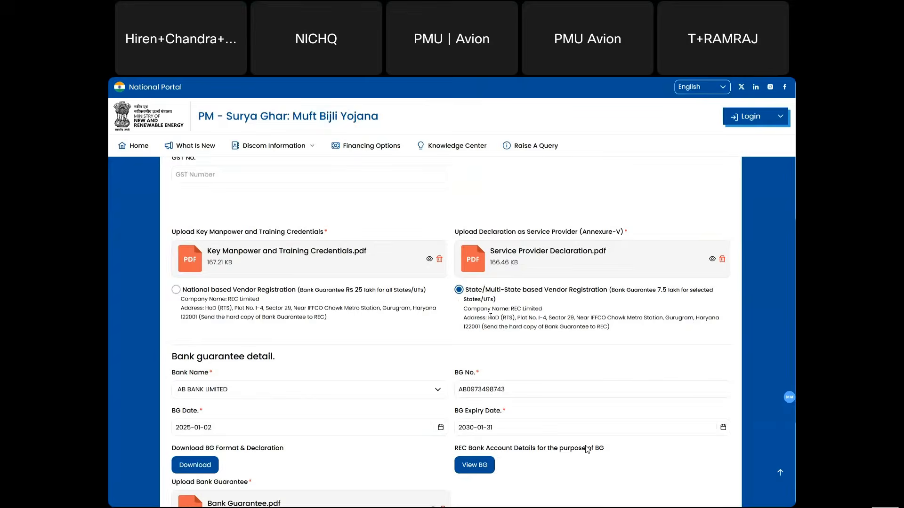
scroll(587, 450, "down", 2)
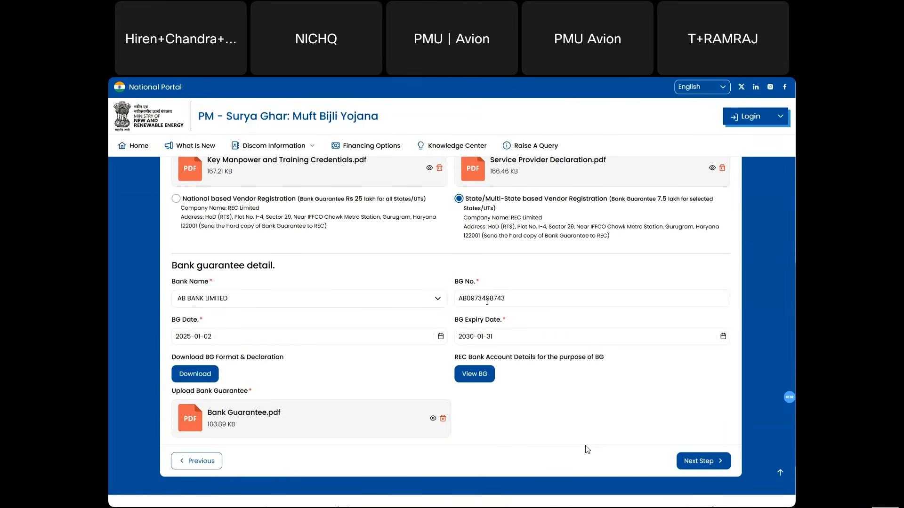
left_click(208, 338)
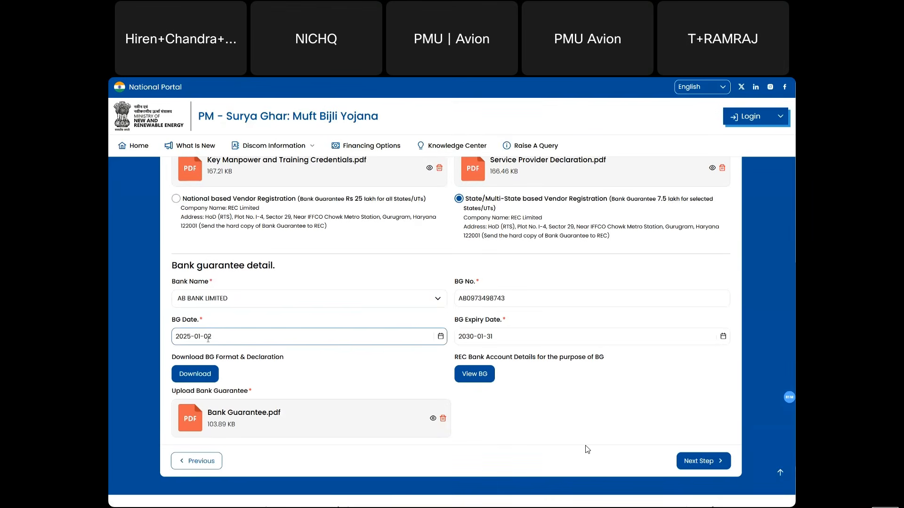
left_click(474, 331)
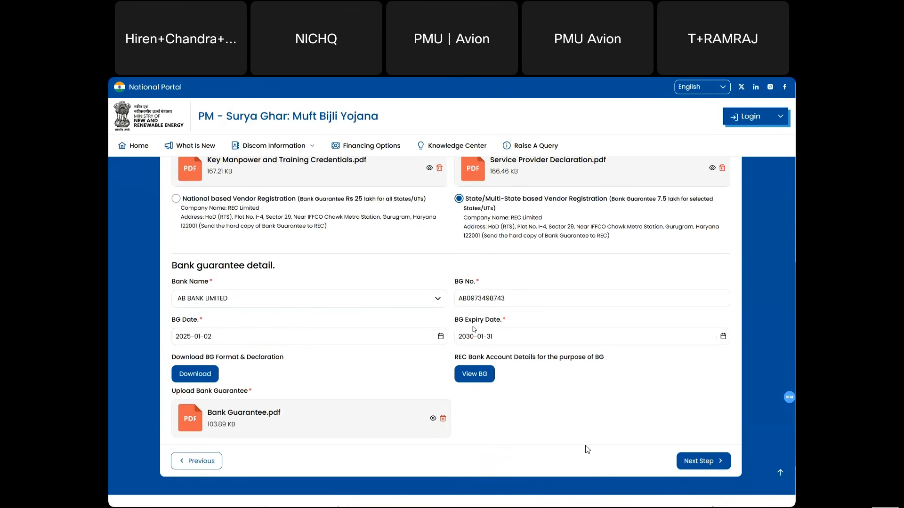
left_click(455, 320)
left_click(456, 331)
left_click(424, 324)
left_click(268, 342)
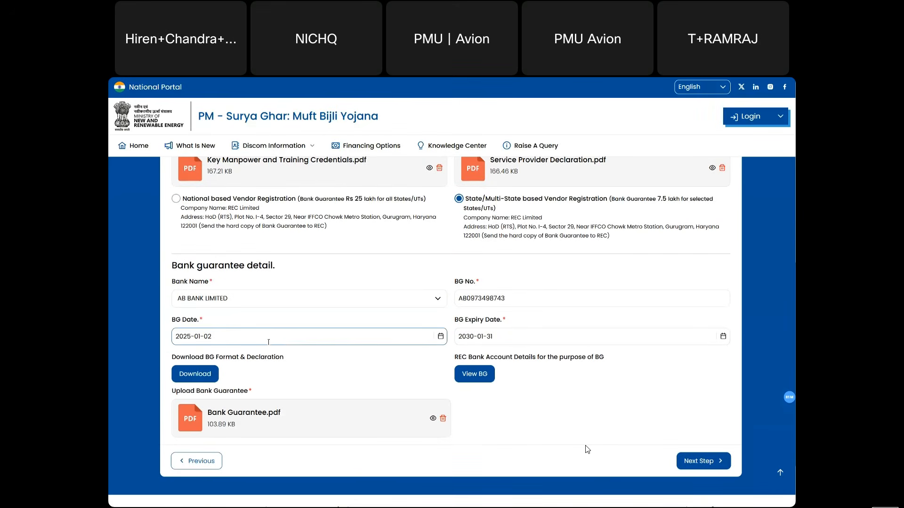
left_click(485, 341)
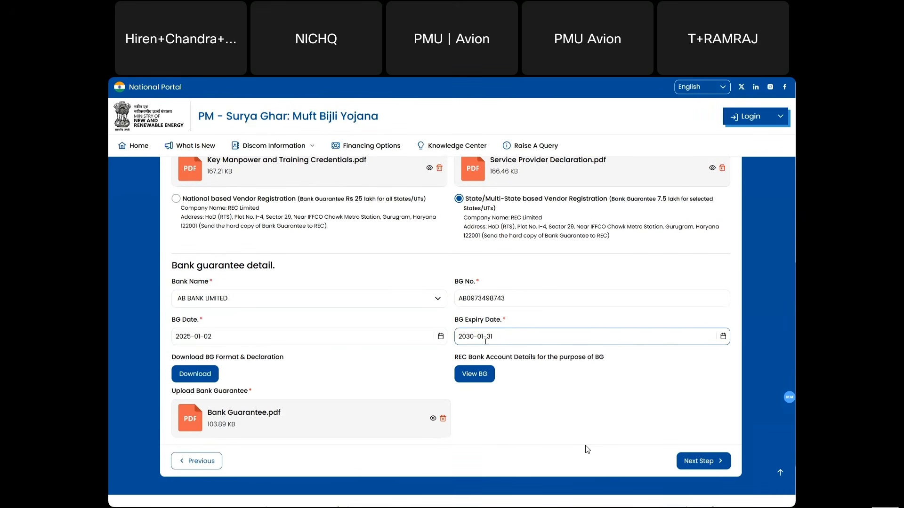
left_click(433, 338)
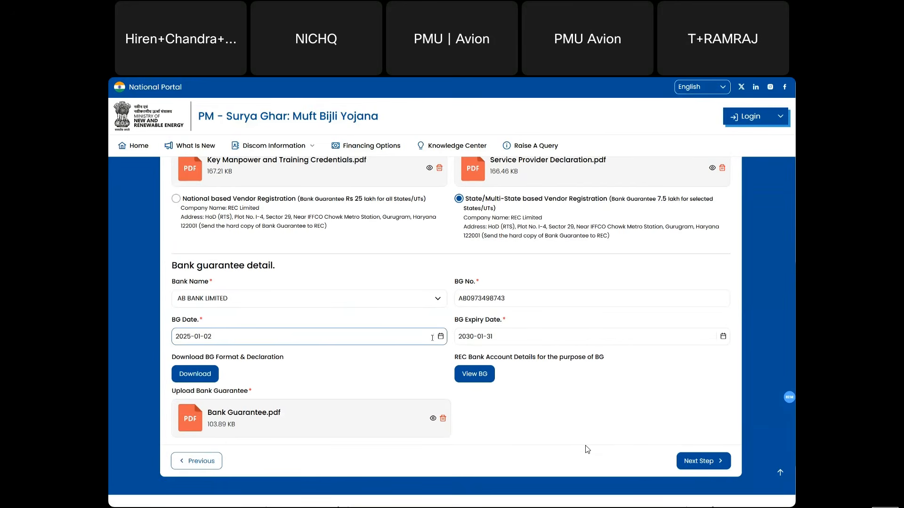
left_click(504, 337)
left_click(508, 321)
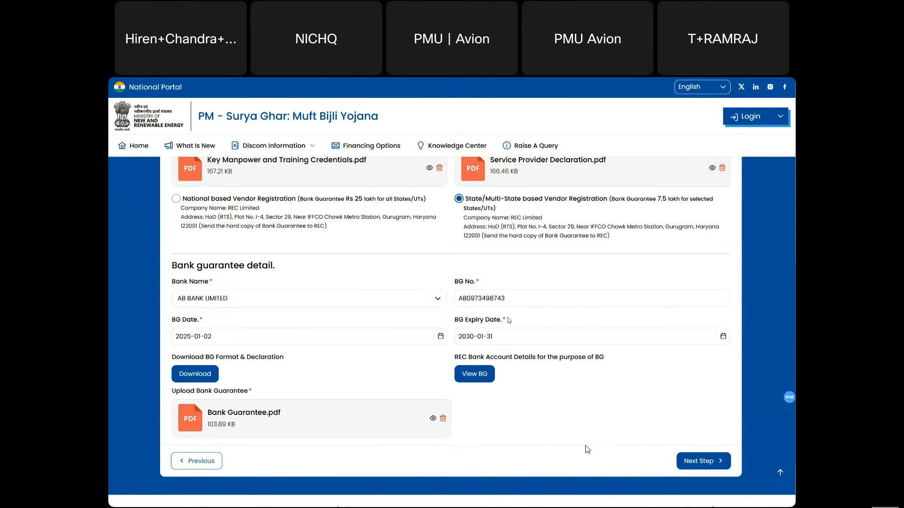
- Advance the registration to the Confirm Details step
scroll(385, 370, "down", 1)
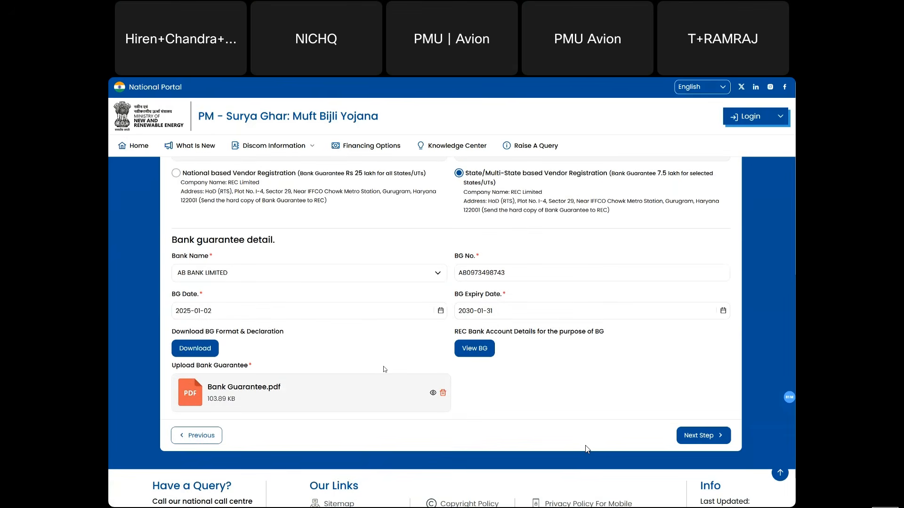
scroll(289, 347, "down", 1)
scroll(289, 348, "down", 1)
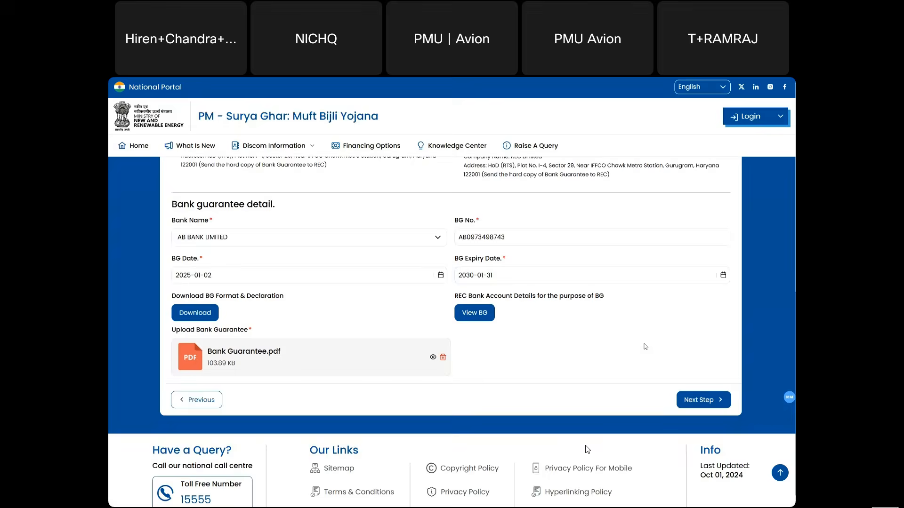
scroll(645, 347, "up", 1)
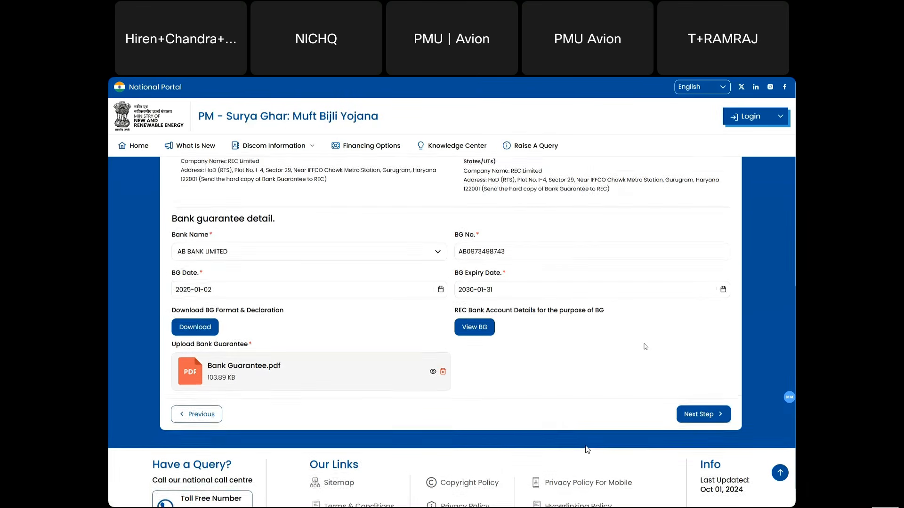
left_click(705, 414)
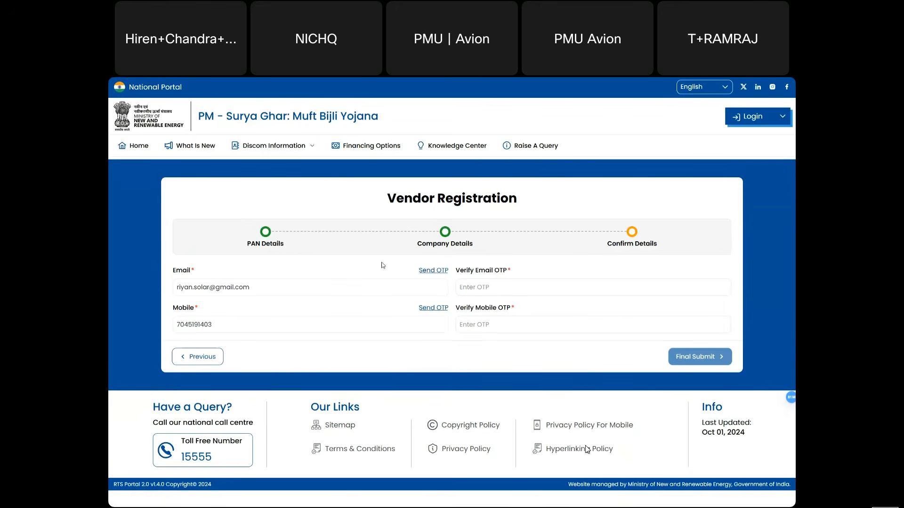
- Request the email and mobile OTPs, then enter each received verification code in its field
left_click(427, 272)
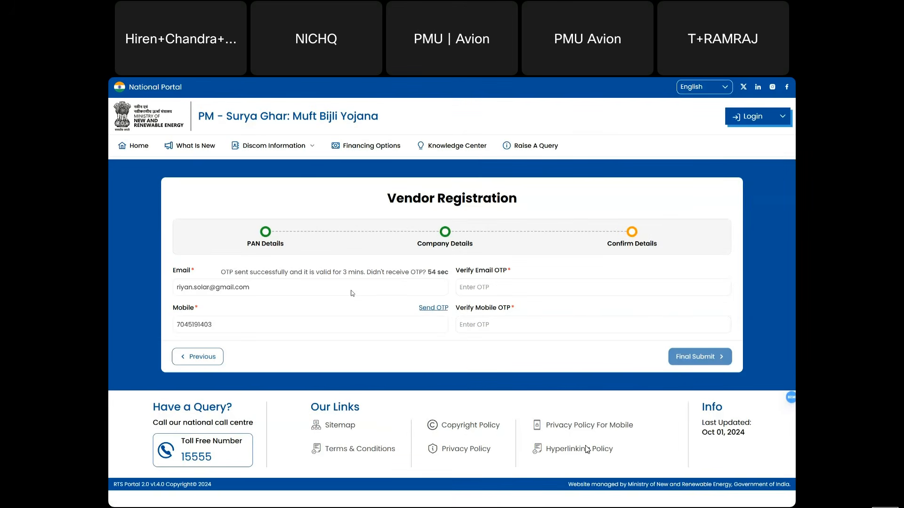
left_click(431, 309)
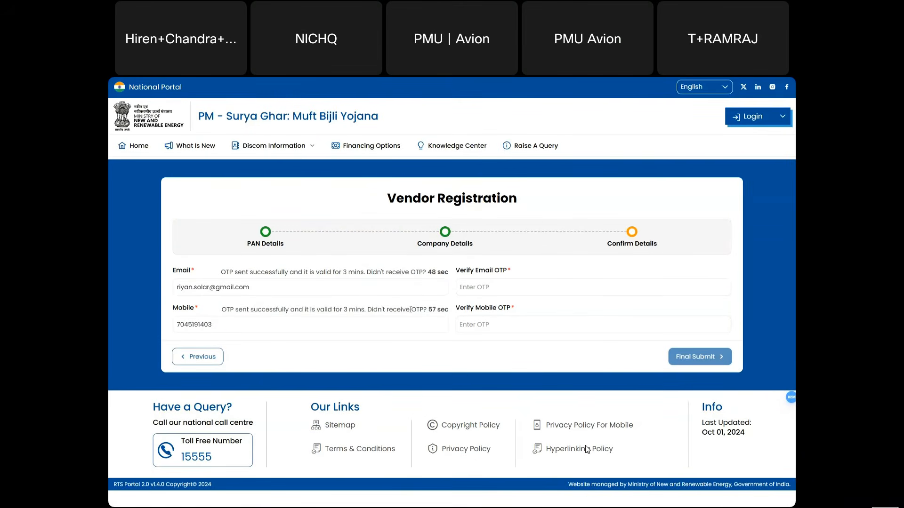
left_click(473, 288)
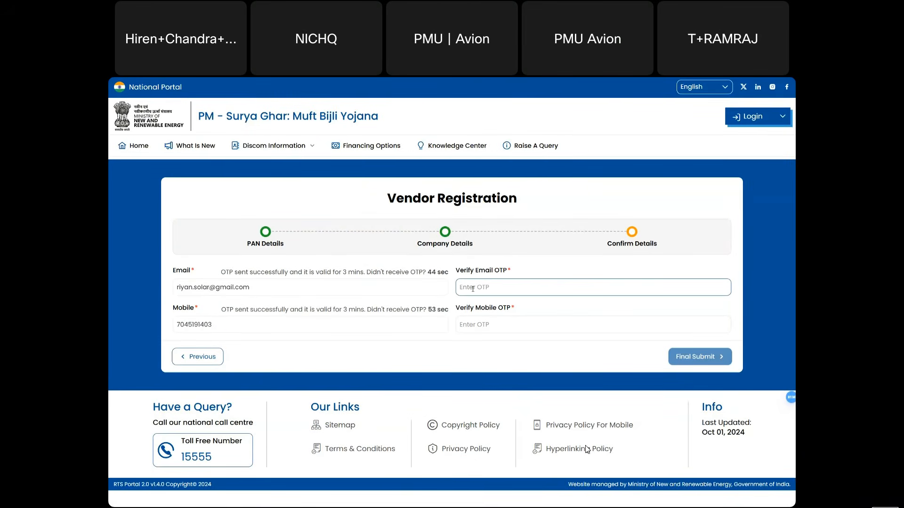
type("433771")
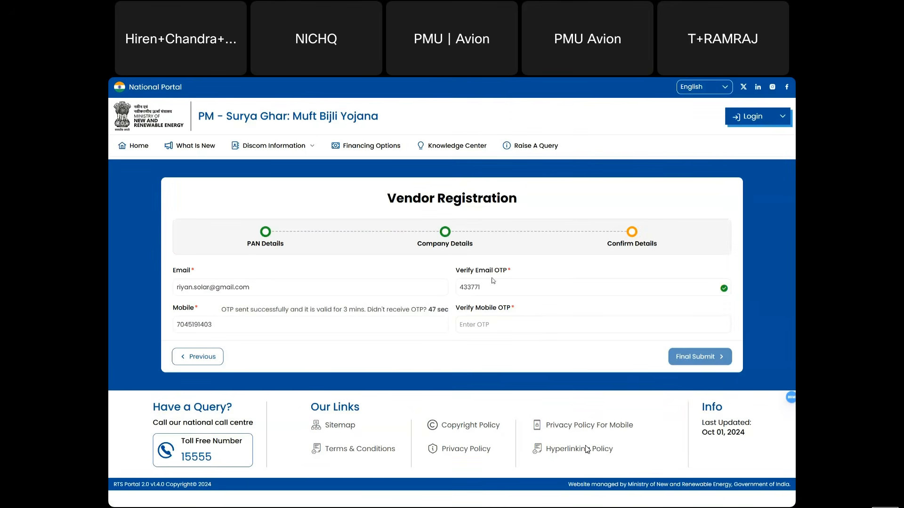
left_click(486, 324)
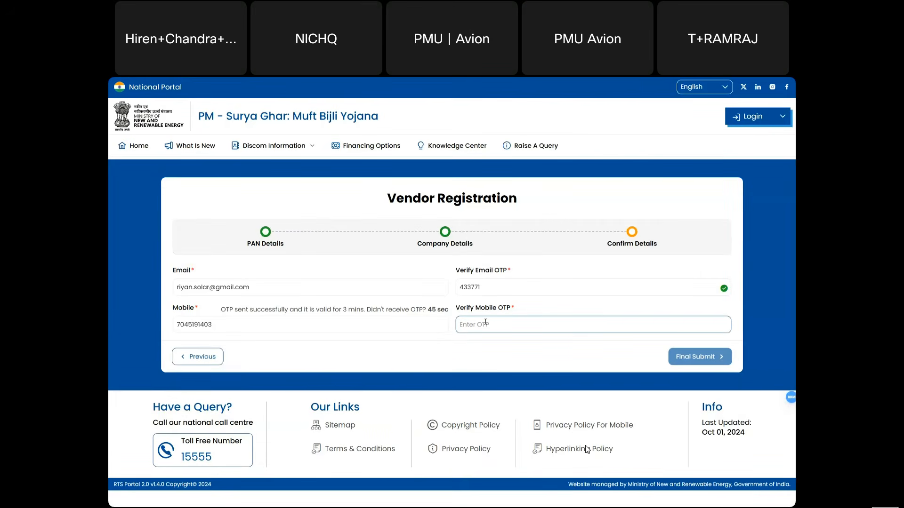
type("7")
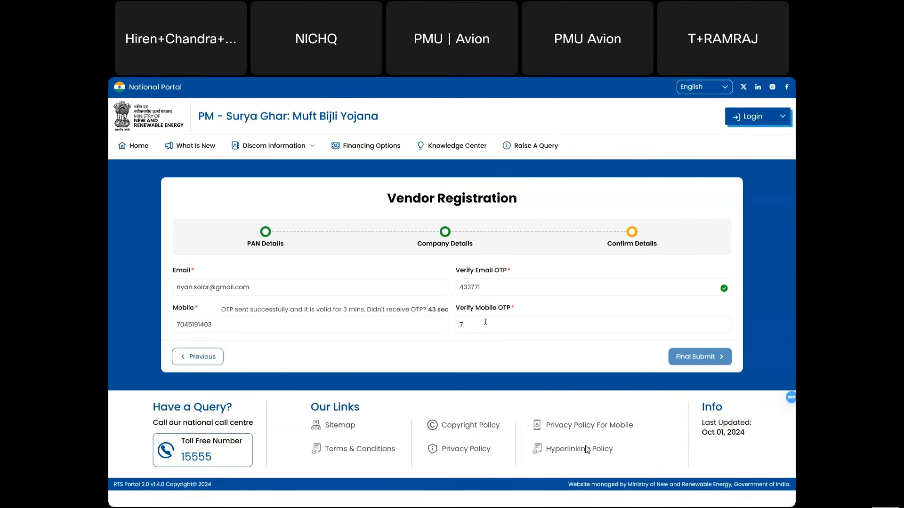
type("89")
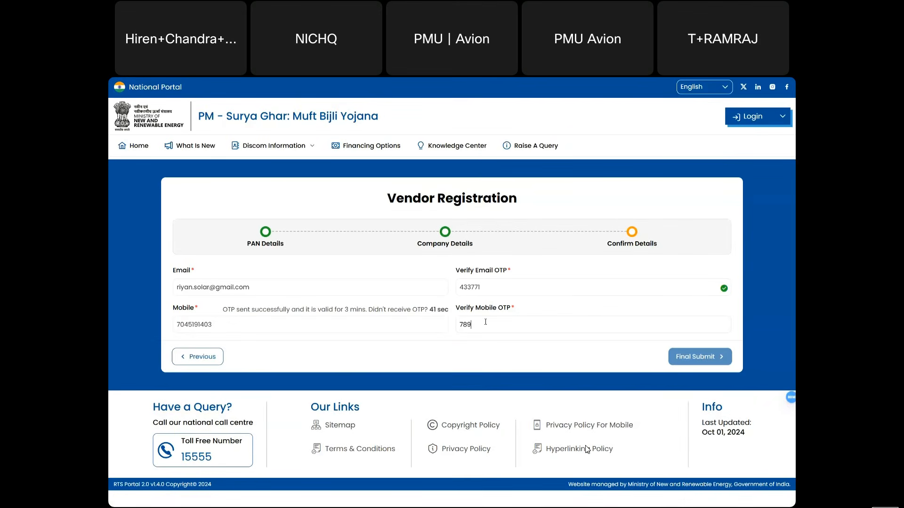
type("251")
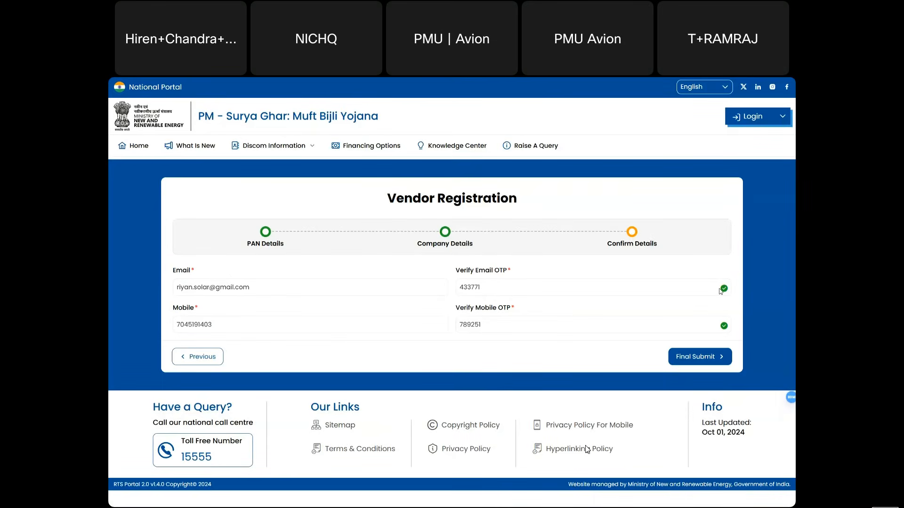
- Final-submit the vendor registration and highlight the under-approval-at-Discom/REC confirmation message
left_click(689, 357)
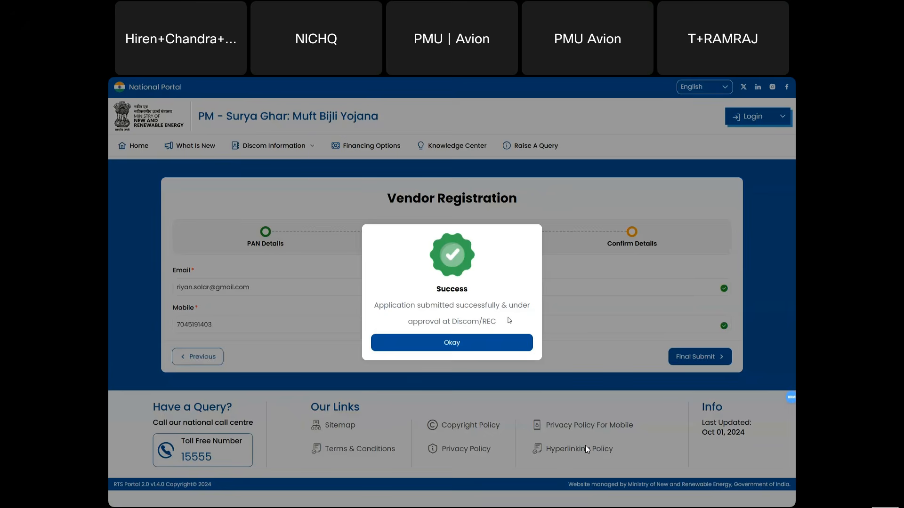
left_click_drag(385, 306, 502, 322)
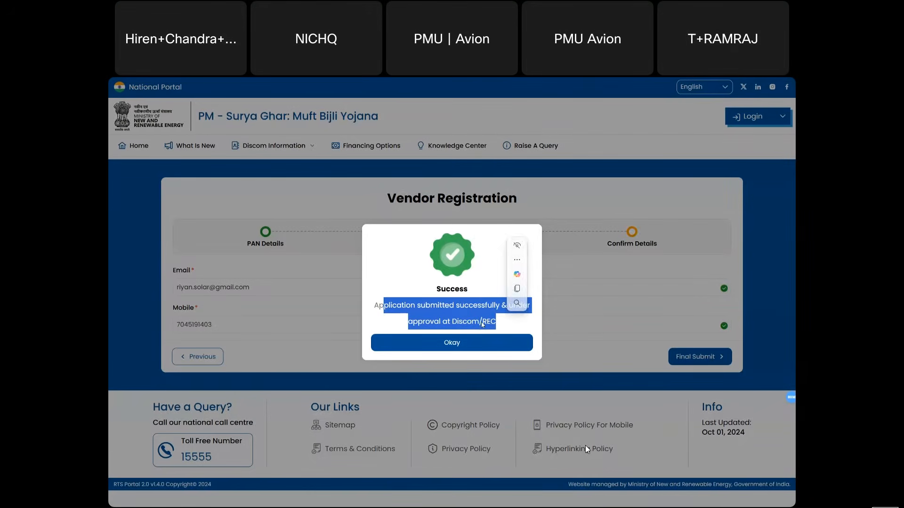
left_click(481, 322)
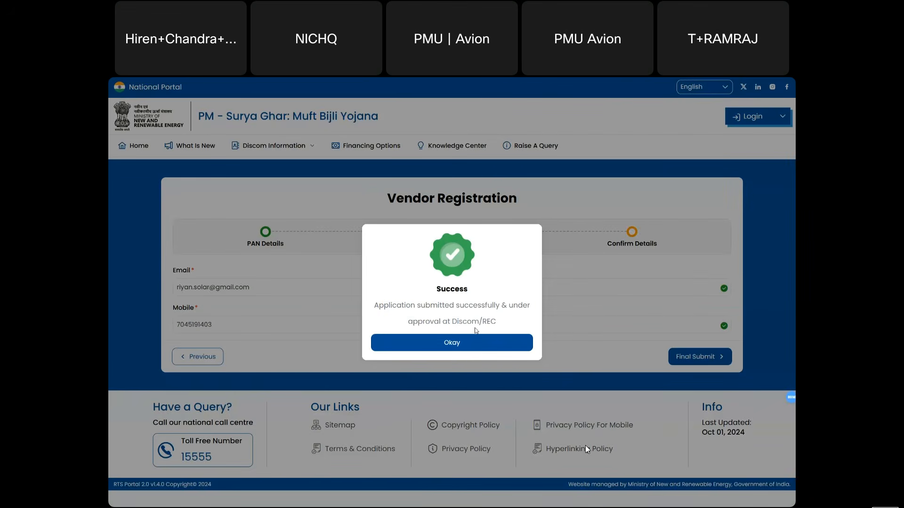
- Dismiss the success dialog and try vendor login with the registered email, Remember me, and captcha 31
left_click(454, 341)
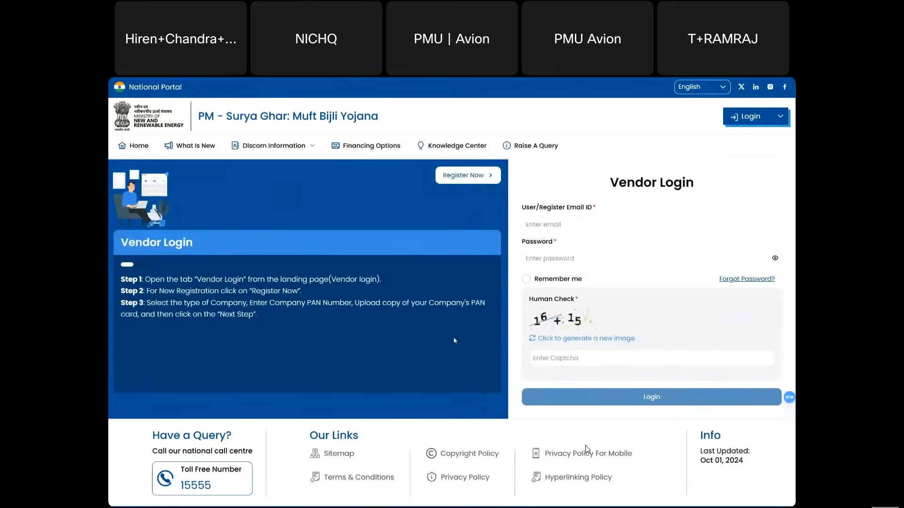
left_click(538, 226)
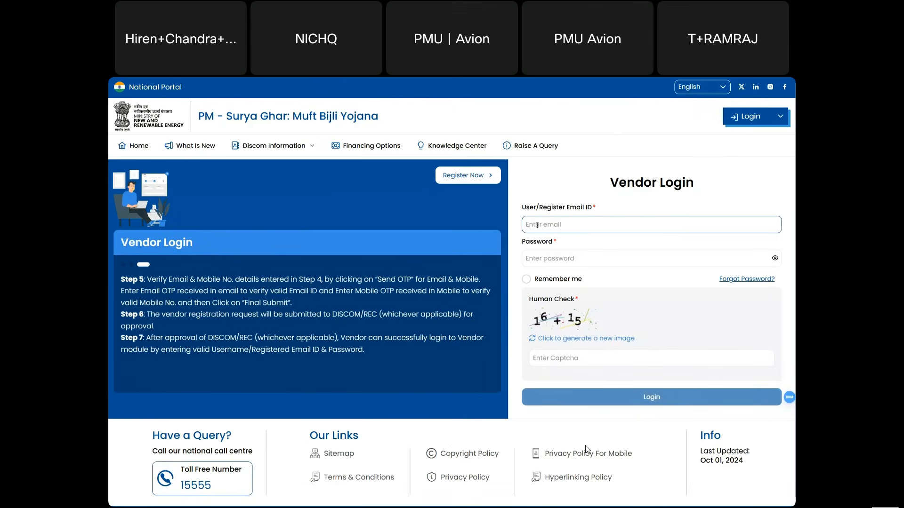
type("shau")
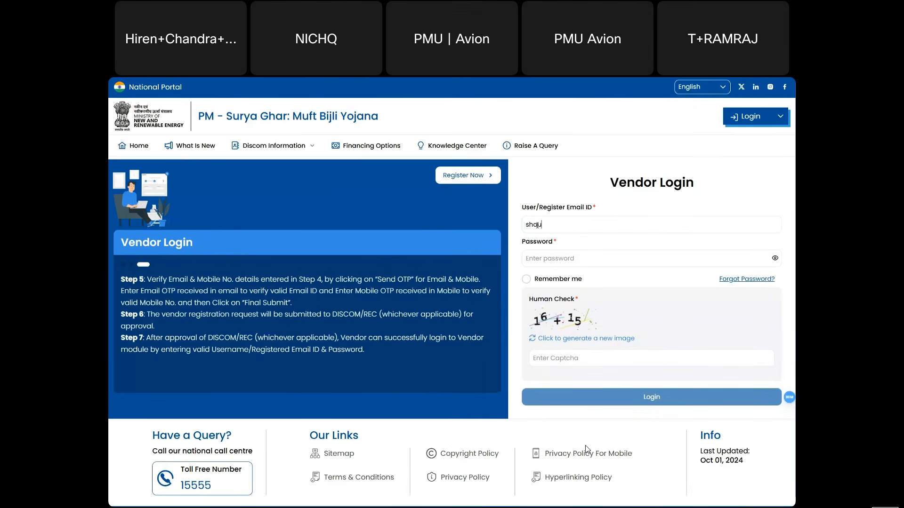
type("rya.solar")
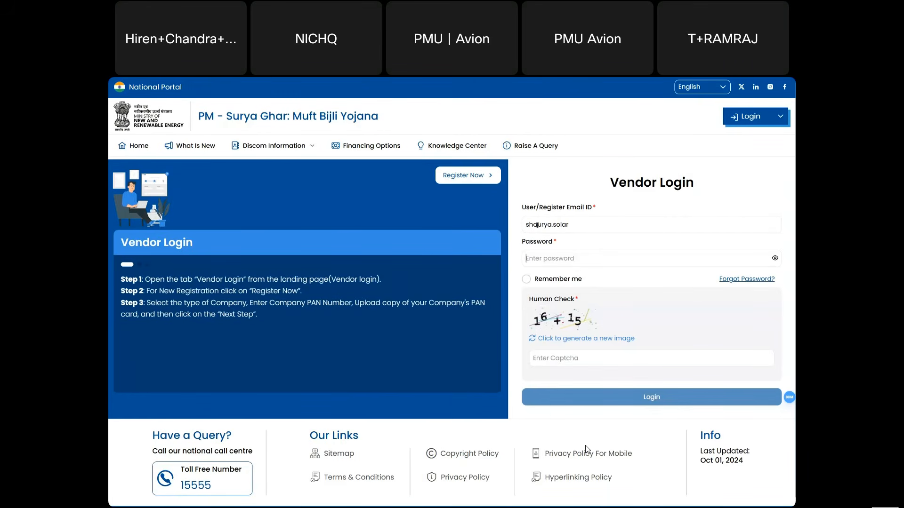
type("•••••••••")
left_click(526, 280)
left_click(570, 356)
type("31")
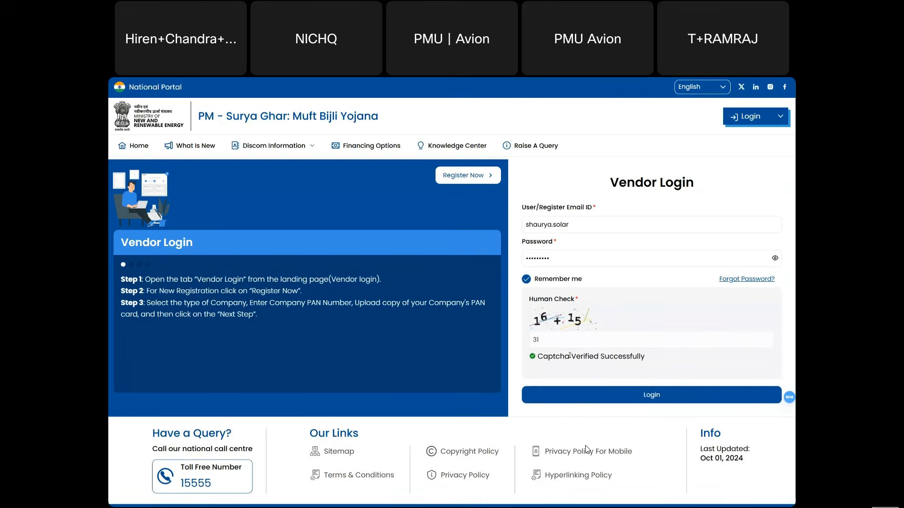
left_click(589, 399)
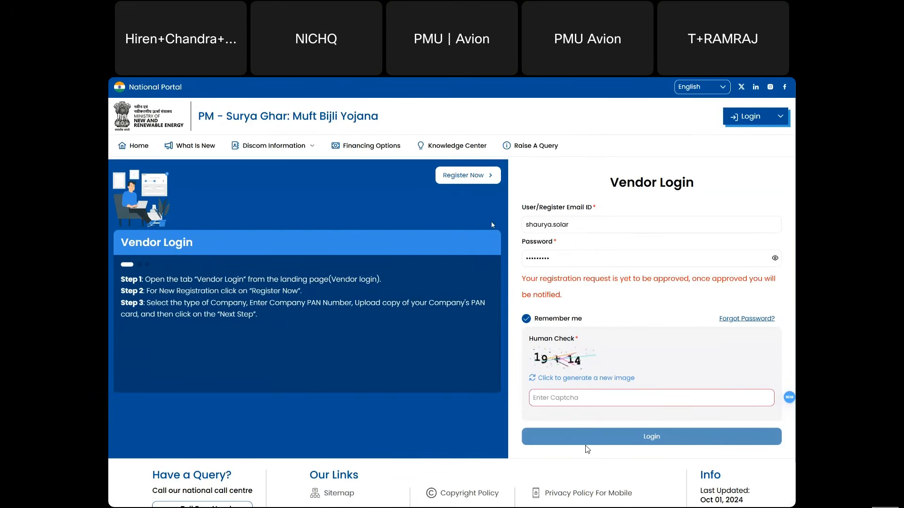
- Answer the new captcha with 33 and log in to the vendor account
left_click(542, 395)
type("33")
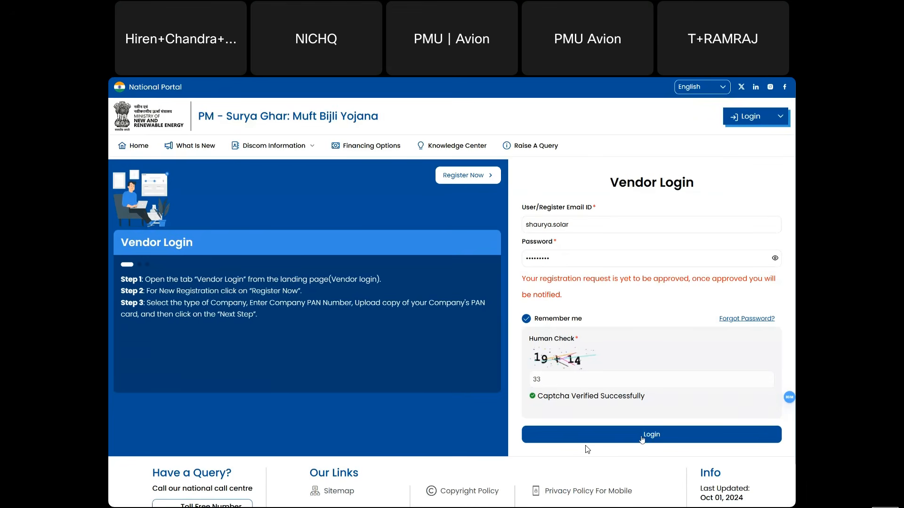
left_click(642, 439)
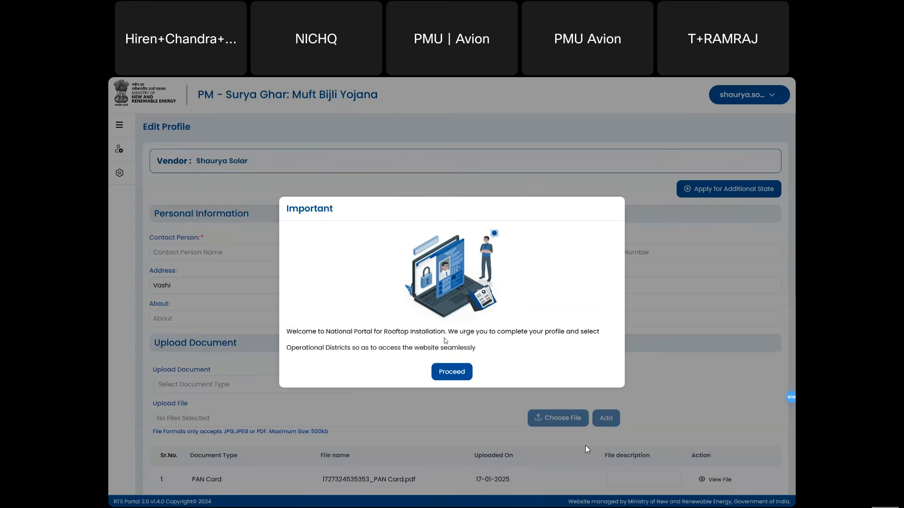
- Dismiss the welcome notice and enter the contact person's name, e-mail address and mobile number
left_click(462, 372)
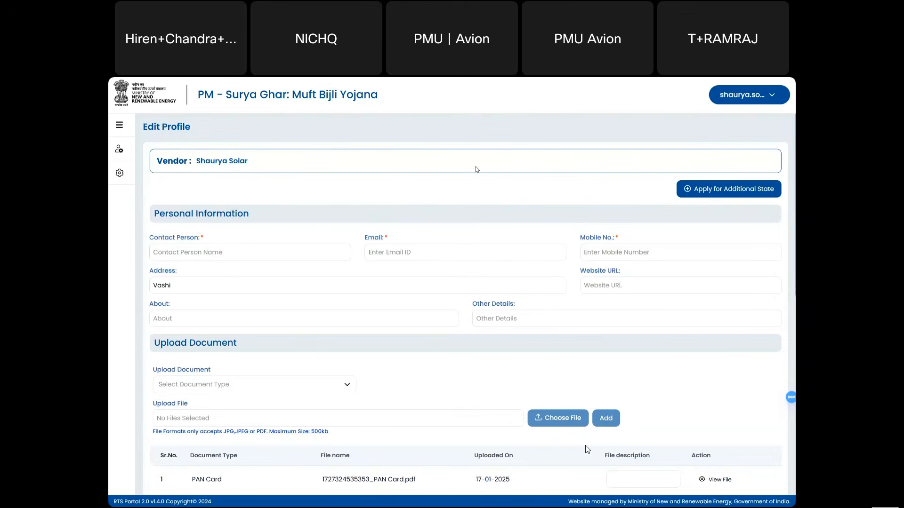
left_click(226, 253)
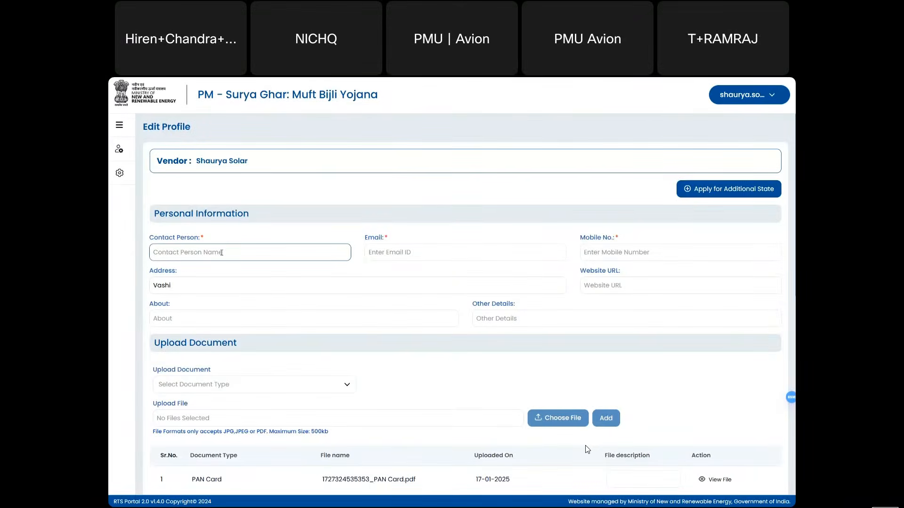
left_click(201, 238)
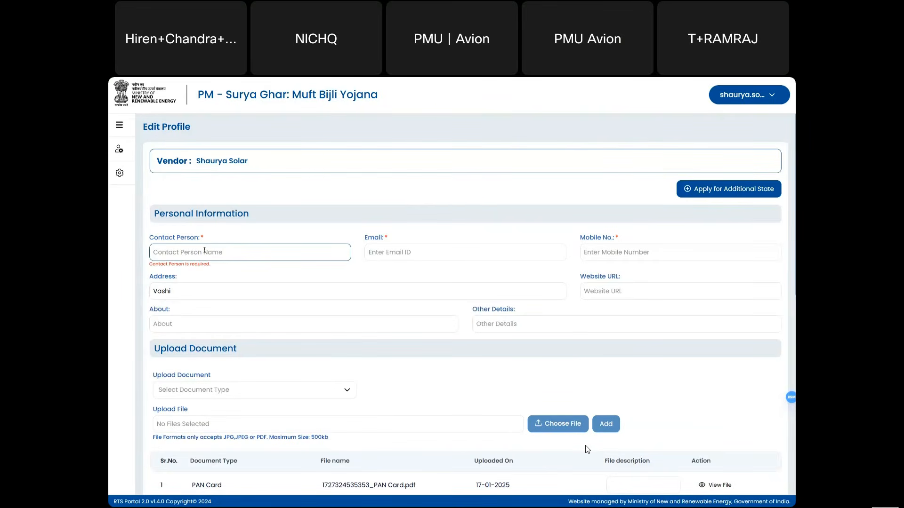
type("Shoeb")
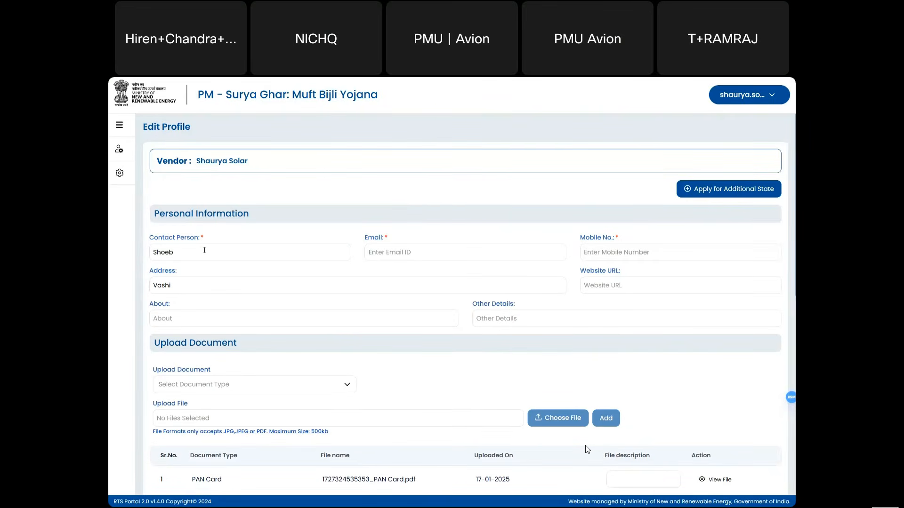
key("Tab")
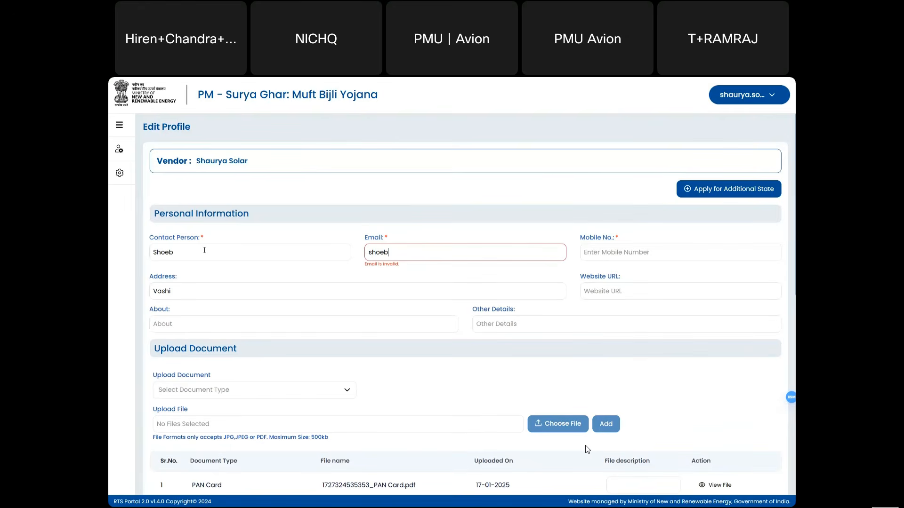
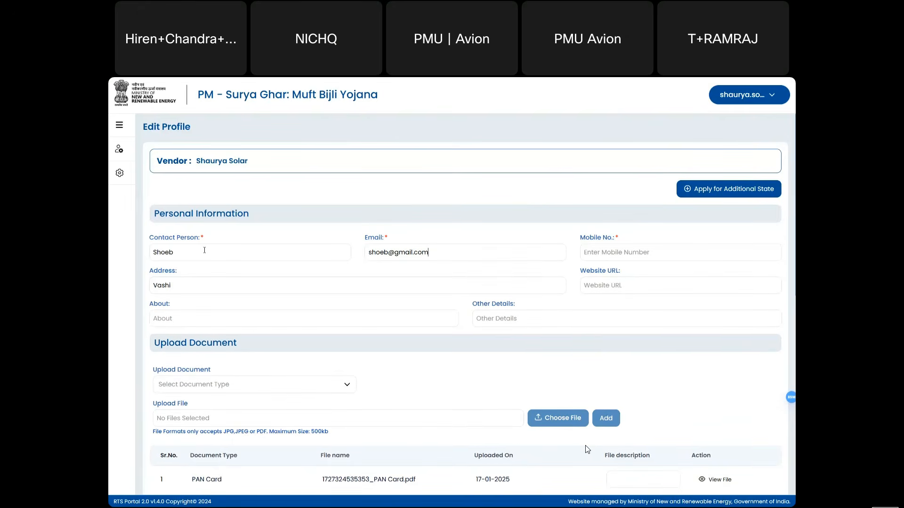
key("Tab")
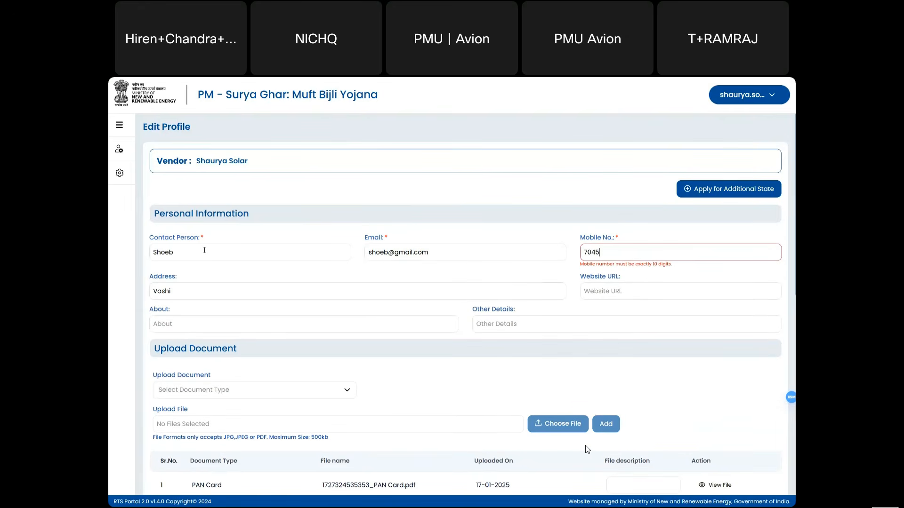
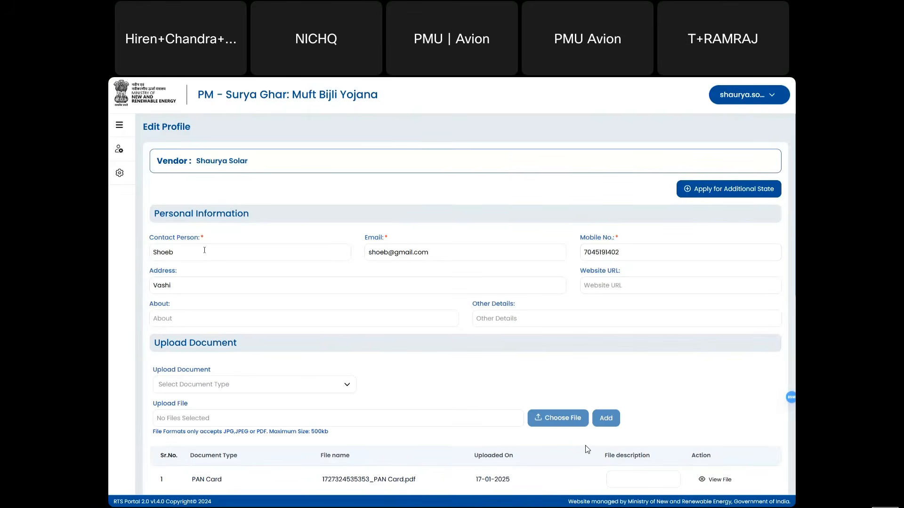
- Enter IFSC code ICIC0983749, select ICICI BANK LTD as the bank, and type the Vashi branch
scroll(296, 299, "down", 6)
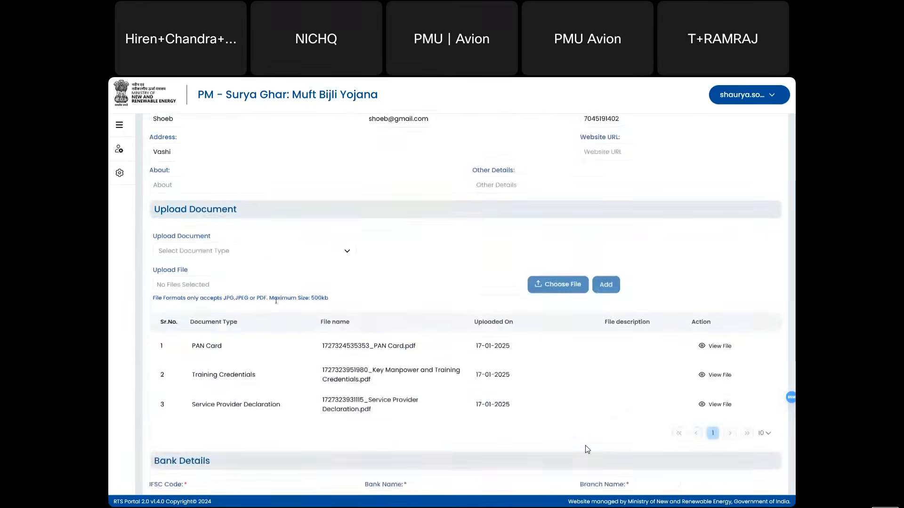
scroll(295, 299, "down", 2)
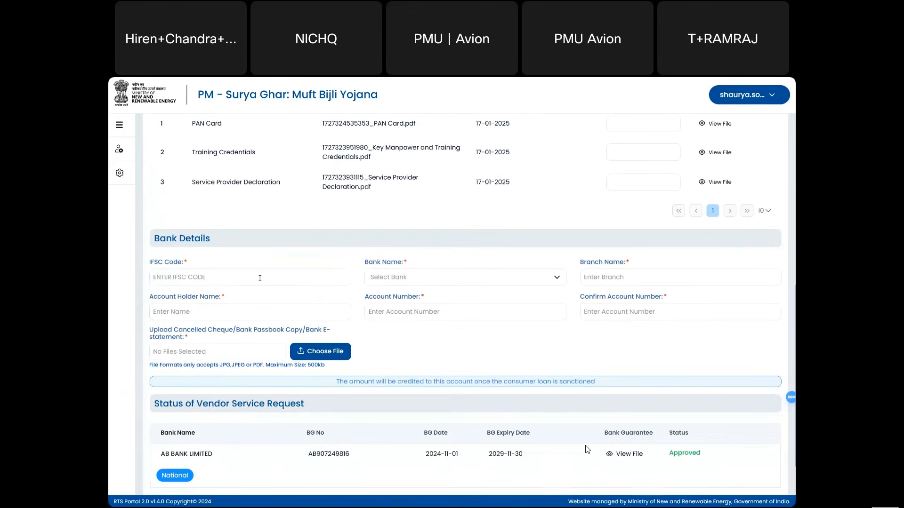
left_click(259, 278)
left_click_drag(456, 384, 535, 368)
left_click(535, 368)
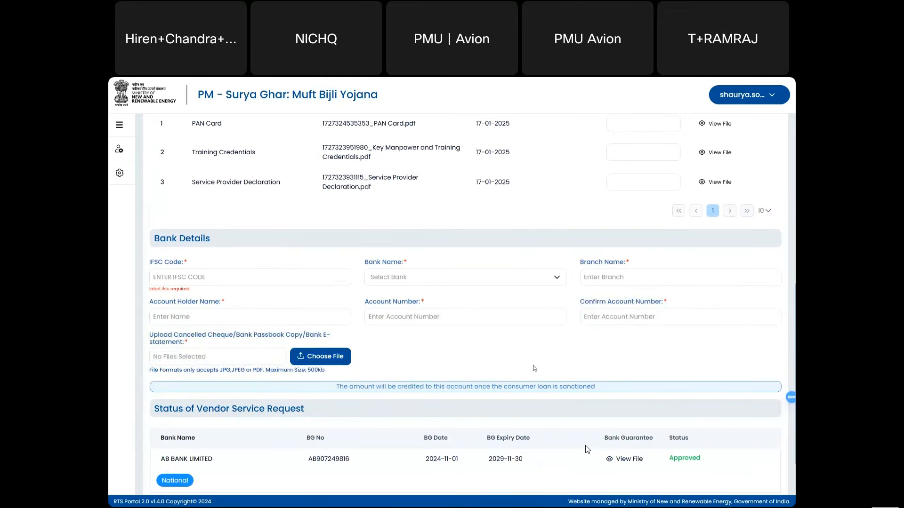
left_click(231, 282)
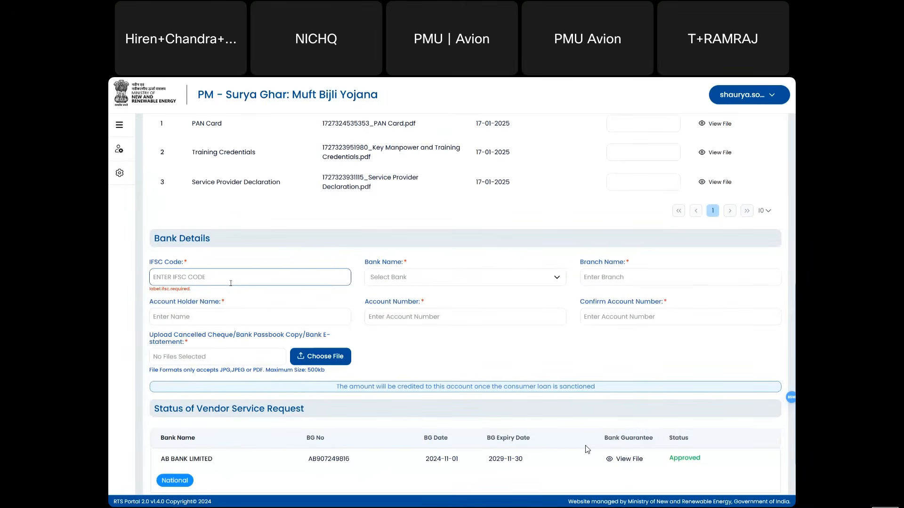
type("ICI")
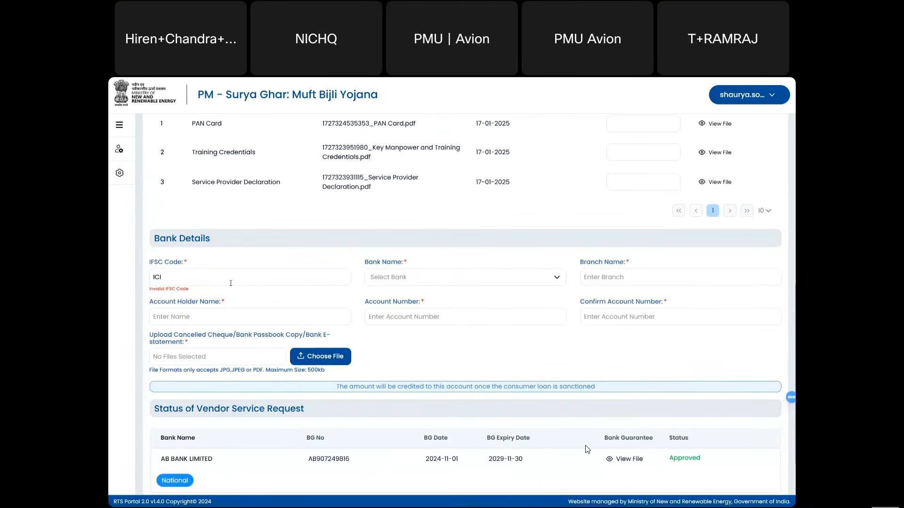
type("C0983749")
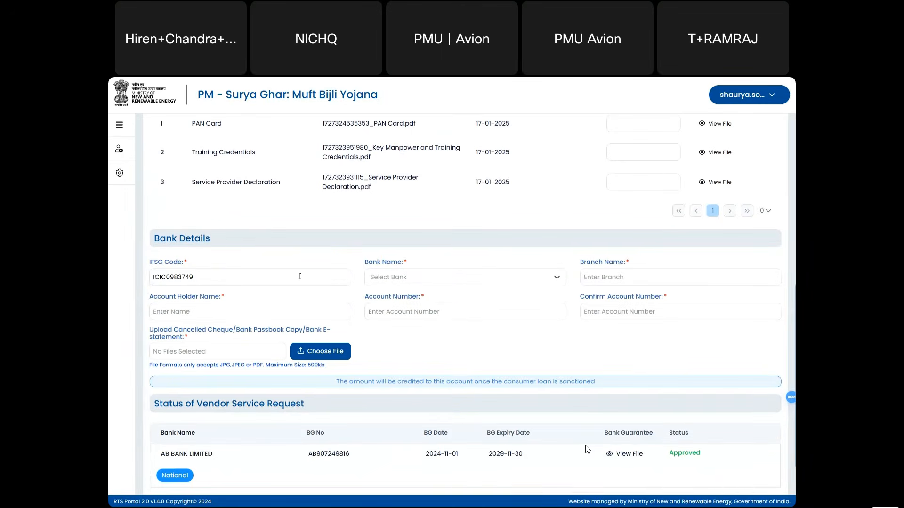
left_click(381, 273)
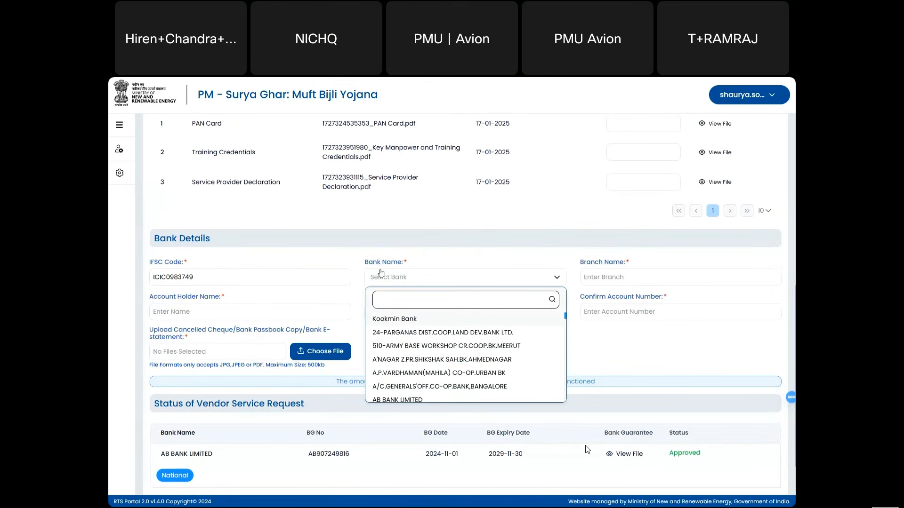
type("ICI")
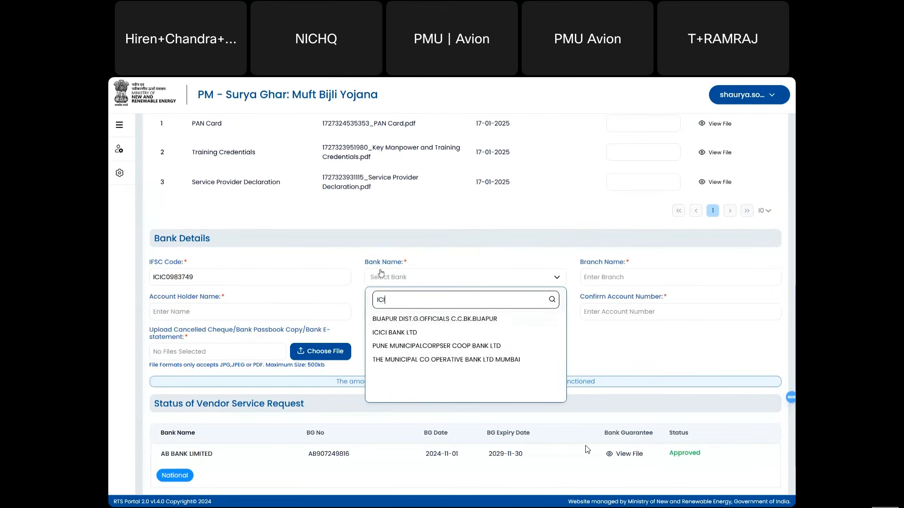
left_click(391, 332)
left_click(607, 273)
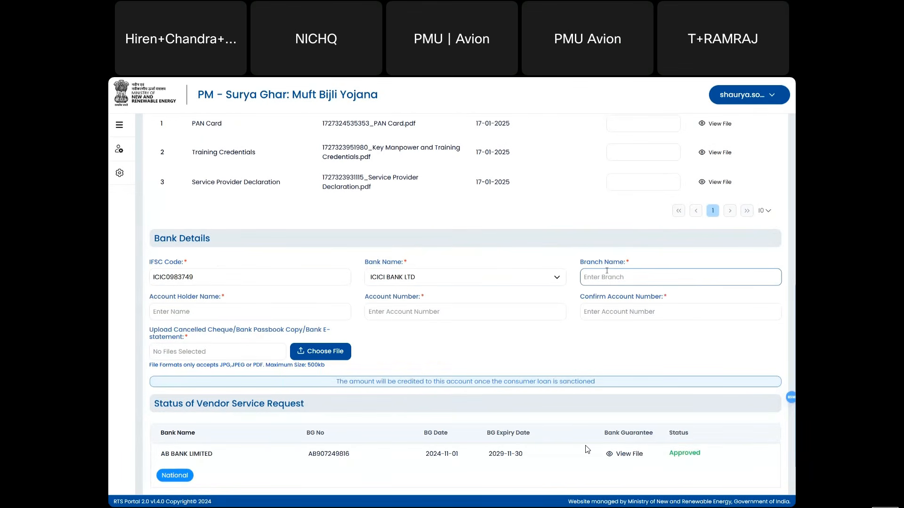
type("Vah")
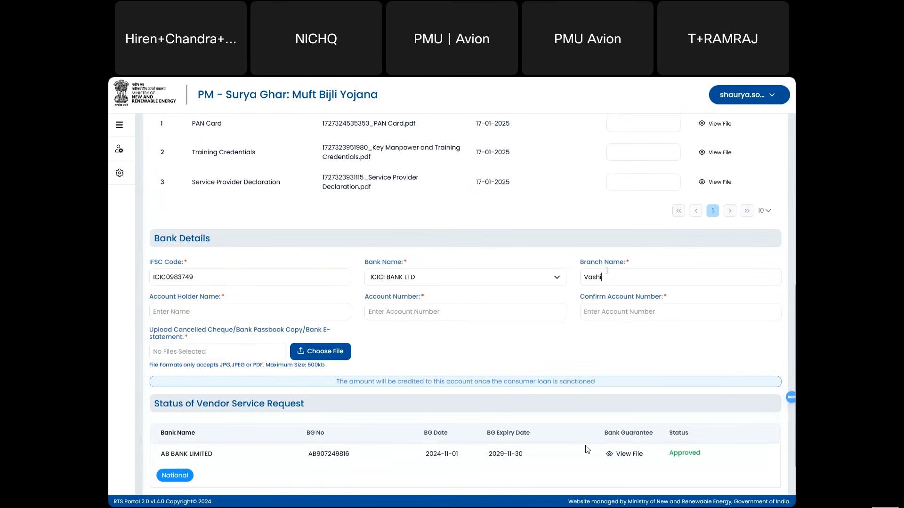
- Enter the account holder's name and account number, correcting the confirmation until both numbers match
left_click(311, 314)
type("Shoeb")
key("Tab")
type("•••••••••")
left_click(611, 316)
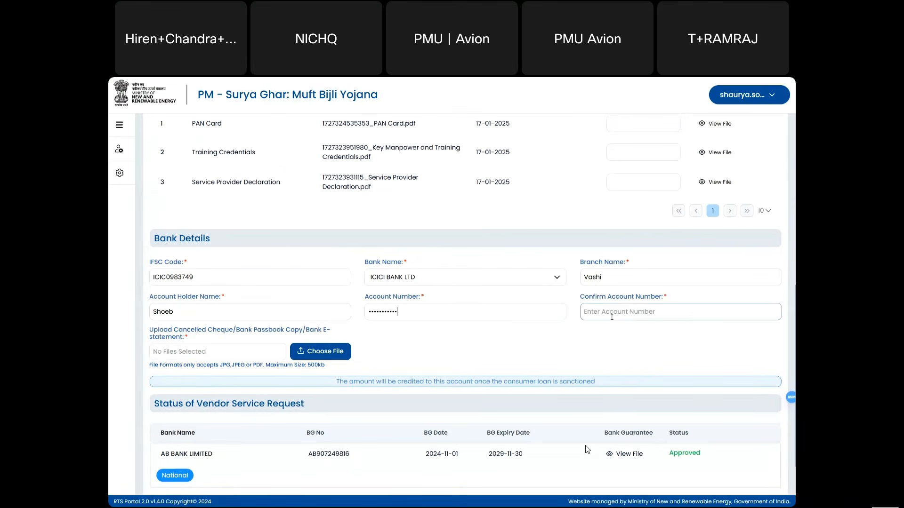
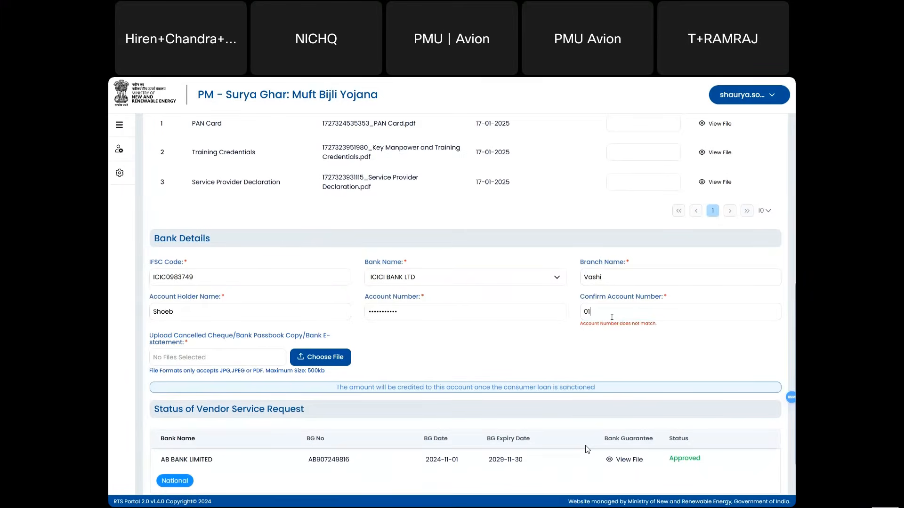
left_click(517, 310)
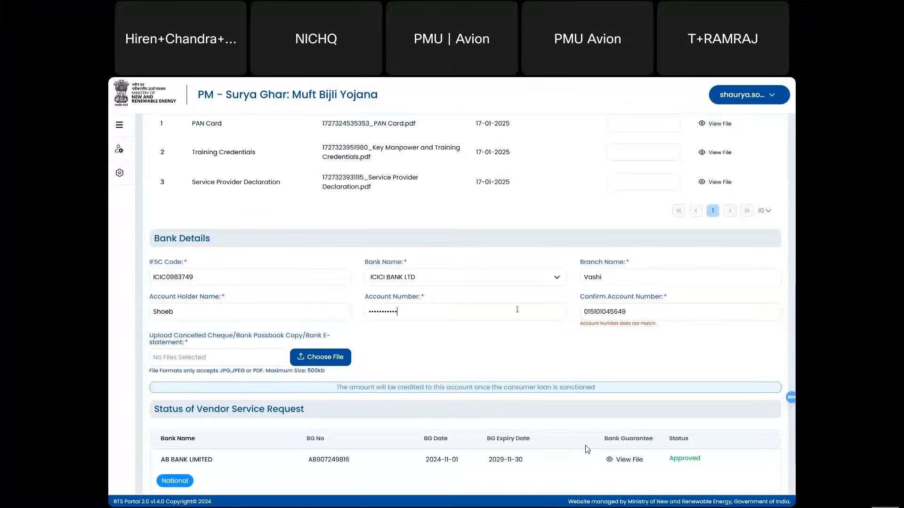
double_click(633, 315)
key("BackSpace")
double_click(556, 314)
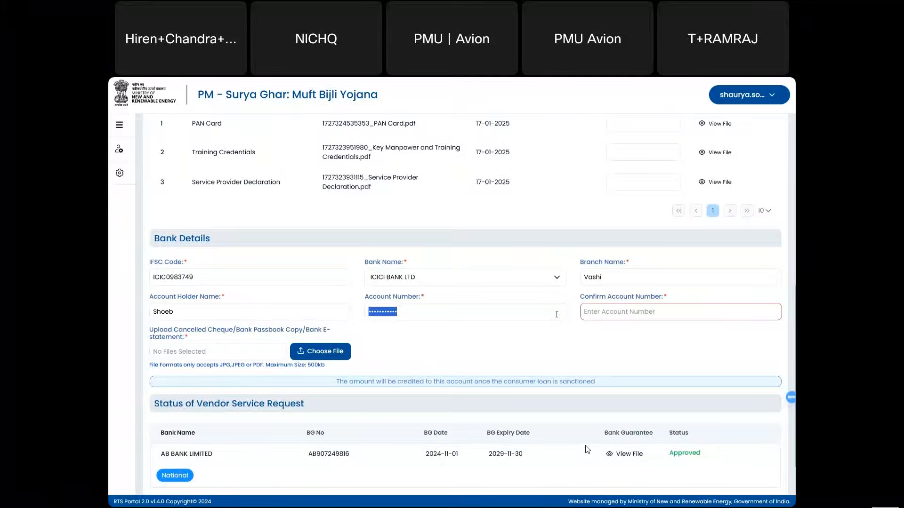
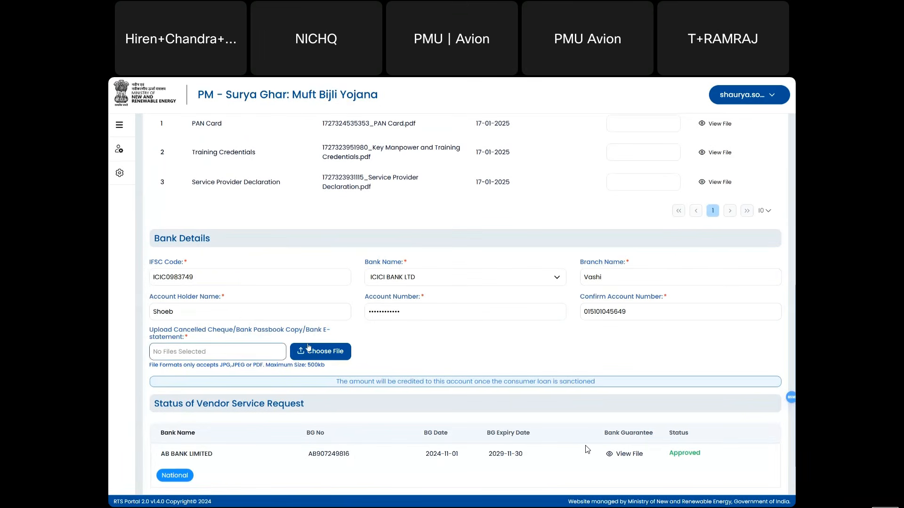
- Attach Cheque.pdf as the cancelled cheque document and review the completed form
left_click(327, 353)
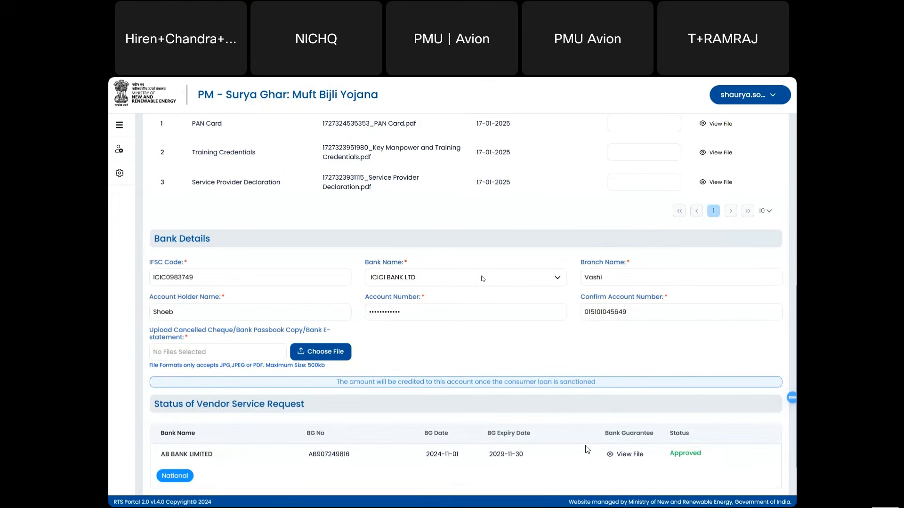
scroll(460, 351, "down", 1)
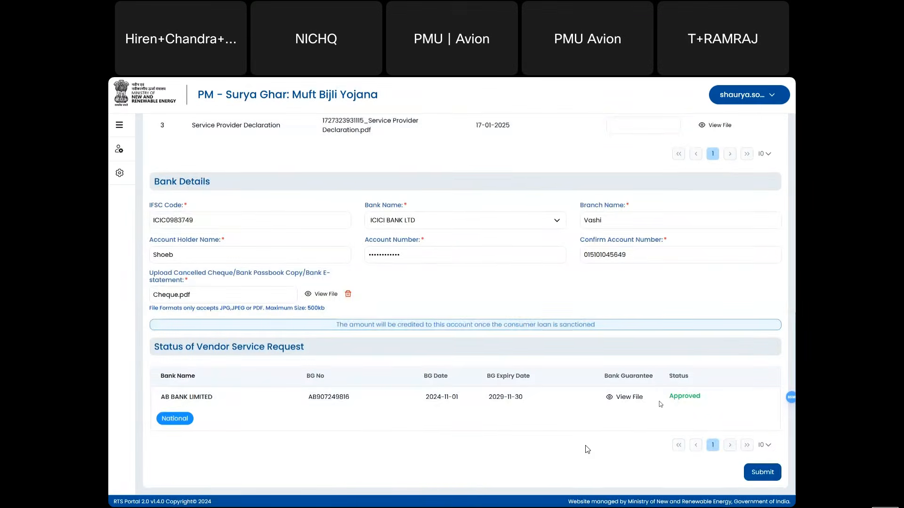
scroll(661, 404, "up", 2)
scroll(708, 451, "down", 2)
- Submit the profile with bank details, highlight the notice's profile and district requests, then dismiss it
left_click(760, 473)
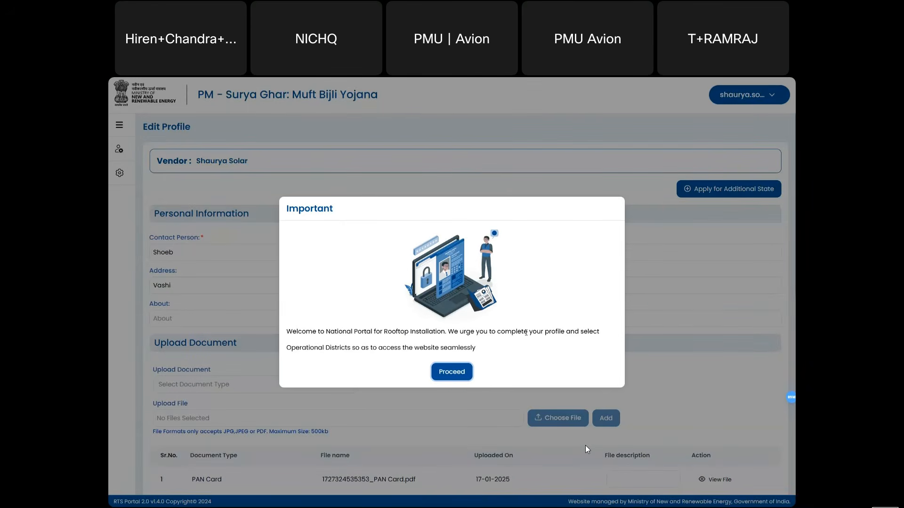
left_click_drag(526, 332, 561, 333)
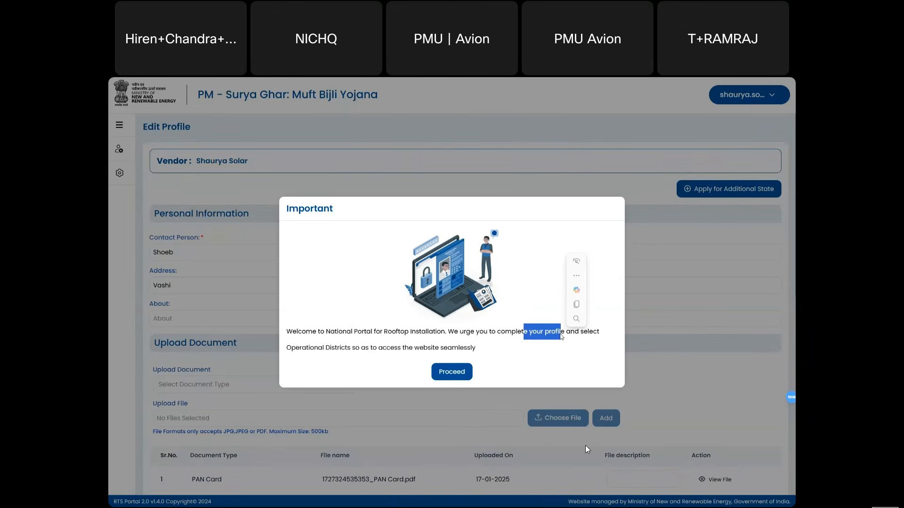
left_click_drag(304, 349, 330, 348)
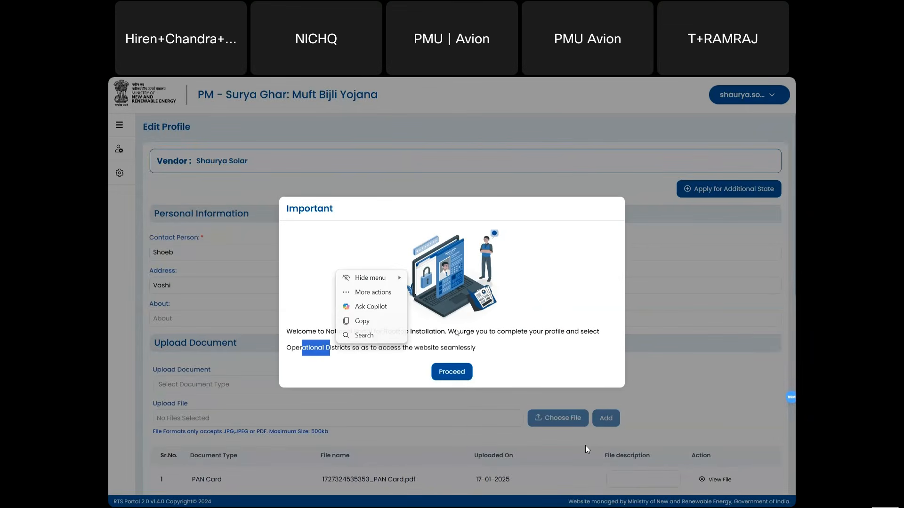
left_click(452, 372)
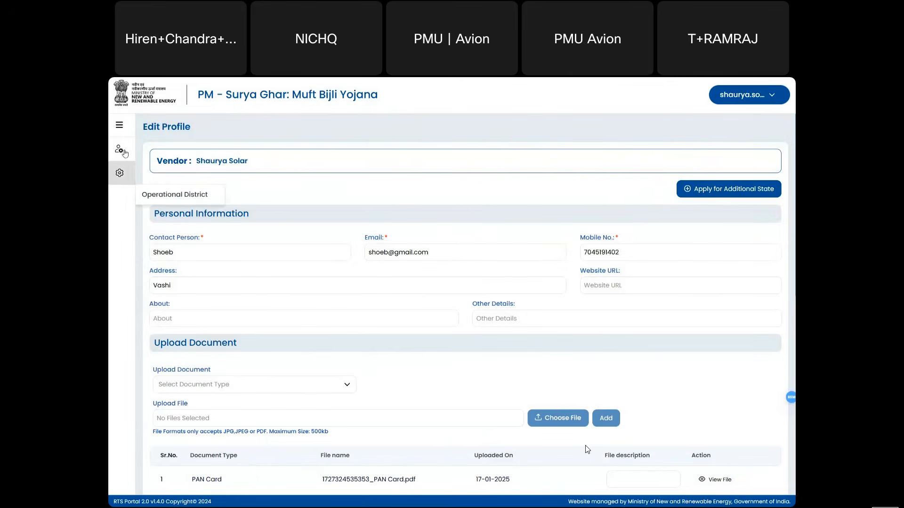
- Add all three ANDAMAN and NICOBAR ISLANDS districts to My Districts and save them
left_click(121, 172)
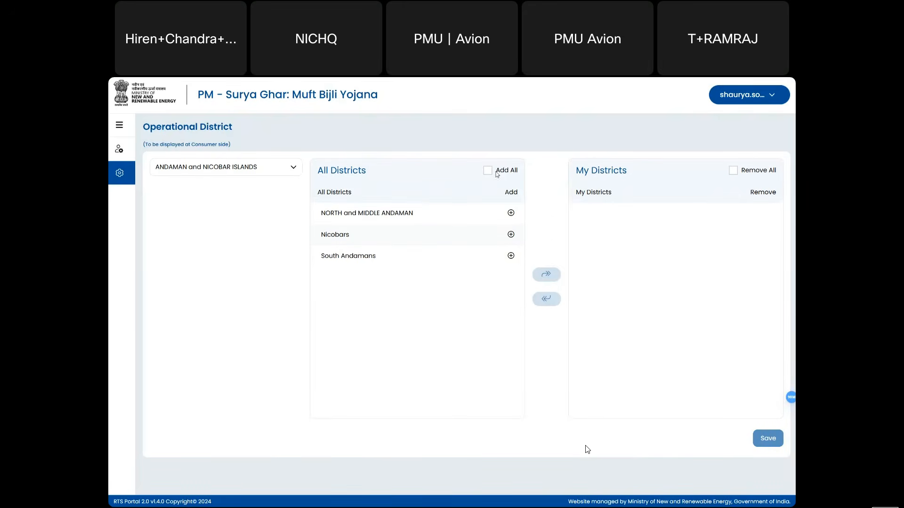
left_click(487, 170)
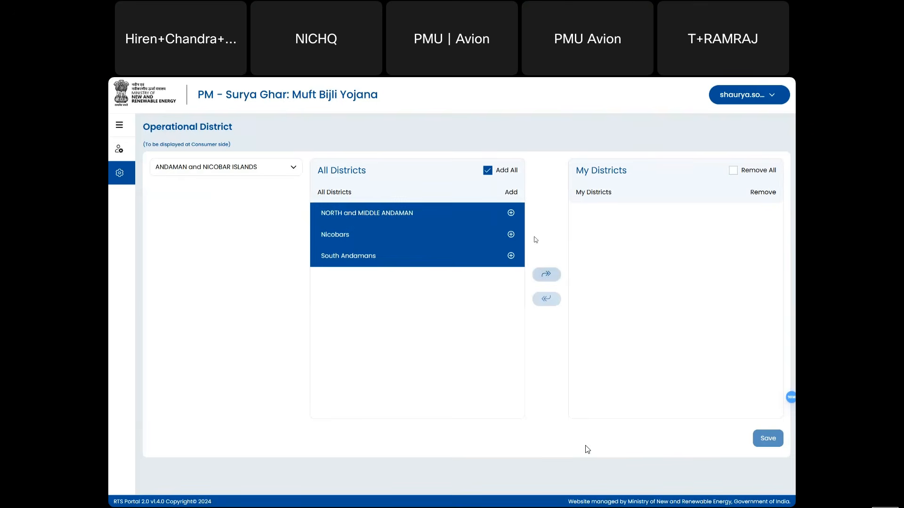
left_click(546, 274)
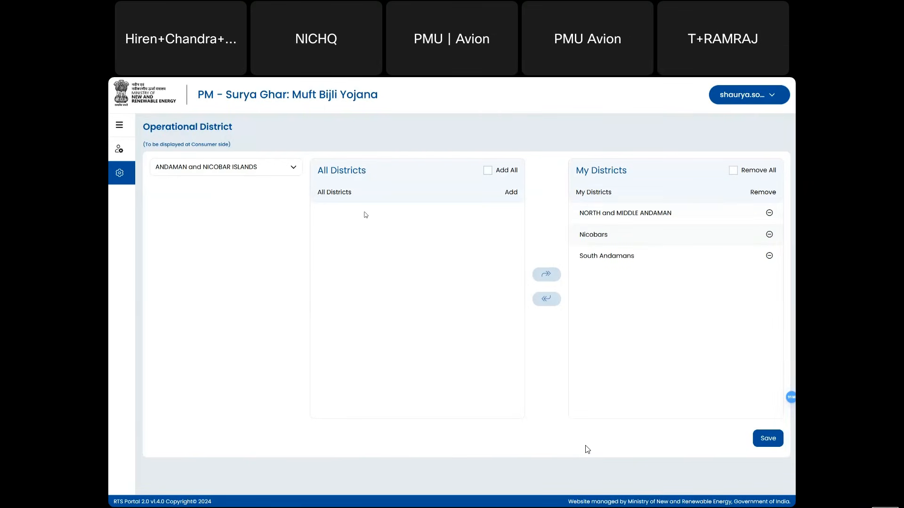
left_click(775, 441)
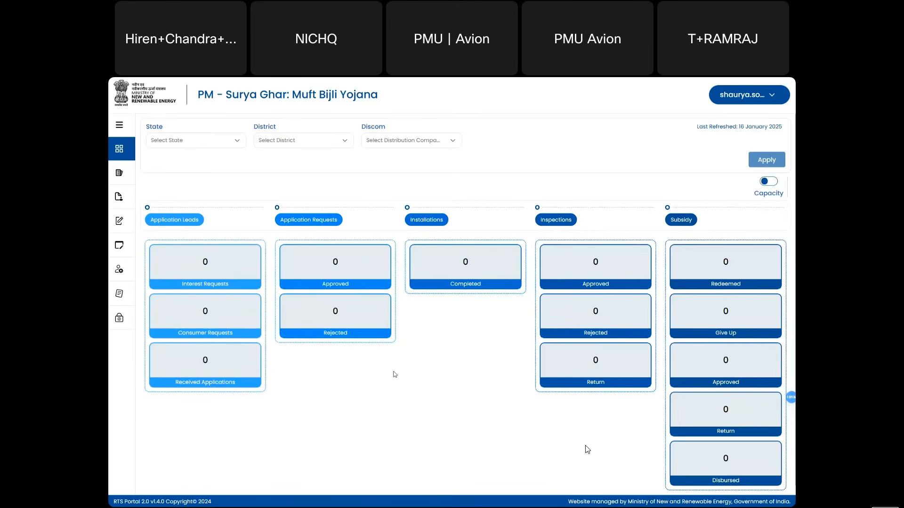
- Expand and collapse the sidebar menu, then log out through the username dropdown
left_click(123, 129)
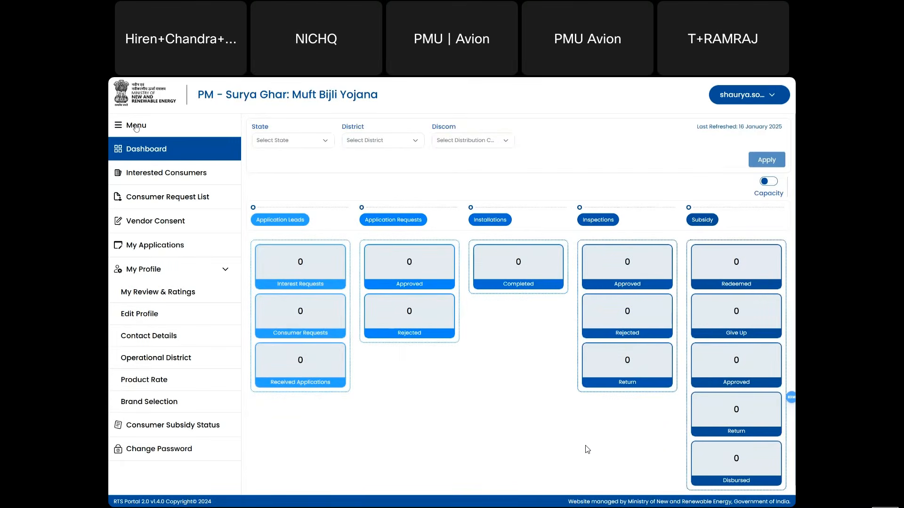
left_click(136, 127)
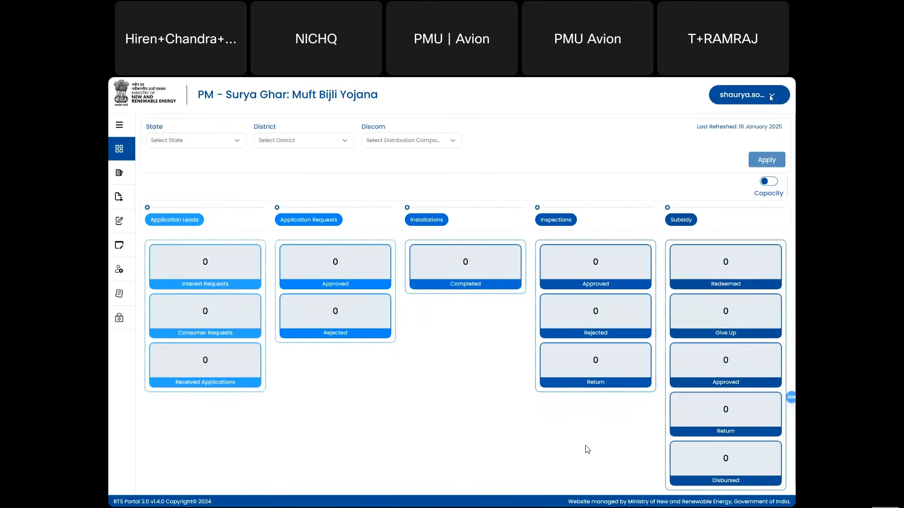
left_click(771, 97)
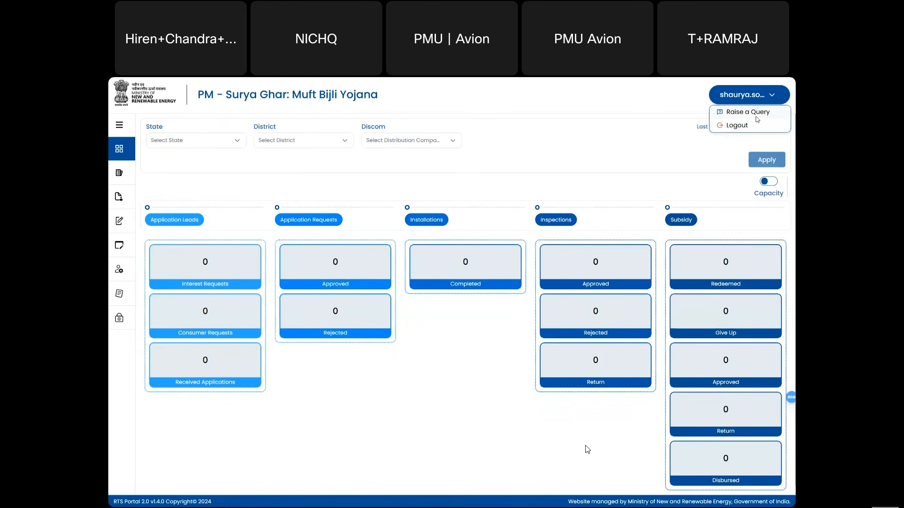
left_click(748, 126)
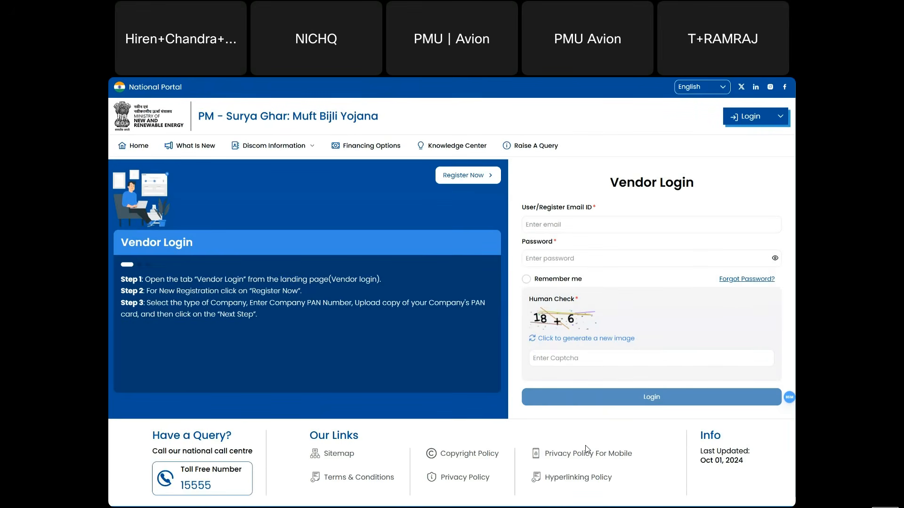
- Log in as the second vendor with its username, password, Remember me, and captcha answer 24
left_click(540, 224)
type("riyan.solar")
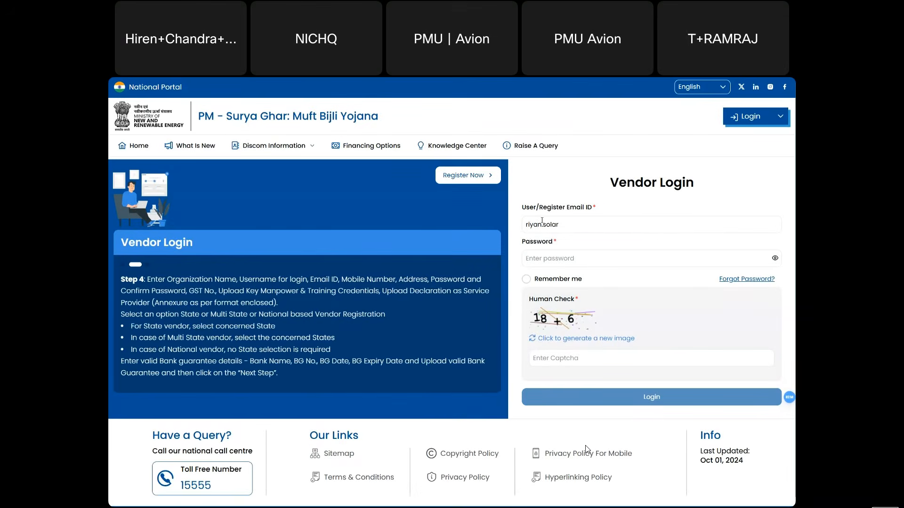
left_click(560, 261)
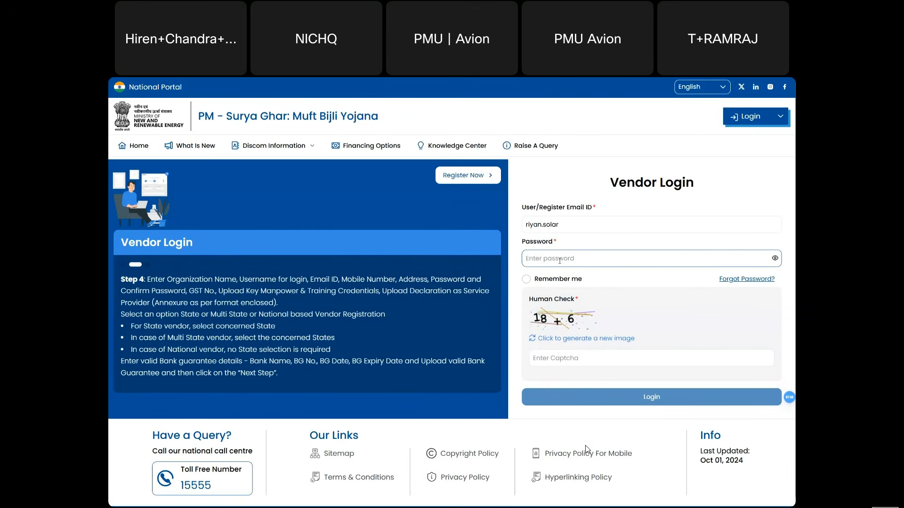
type("•••••")
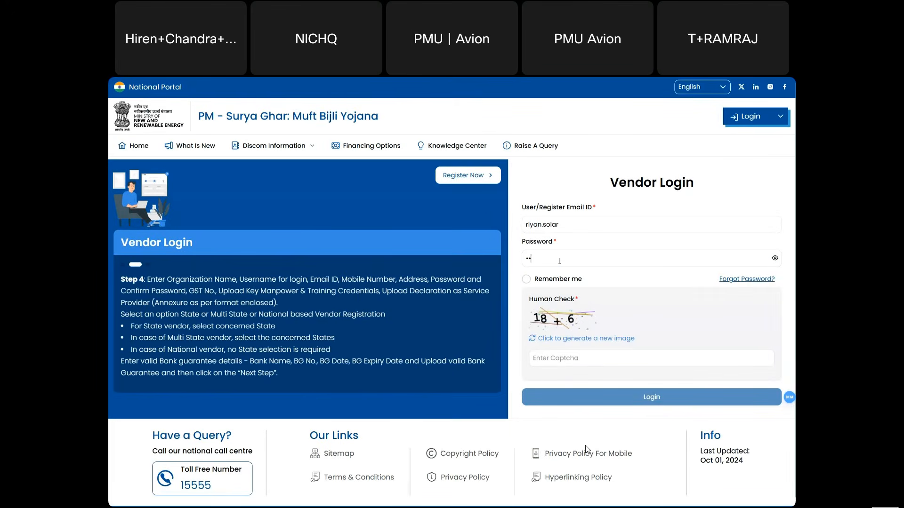
type("•")
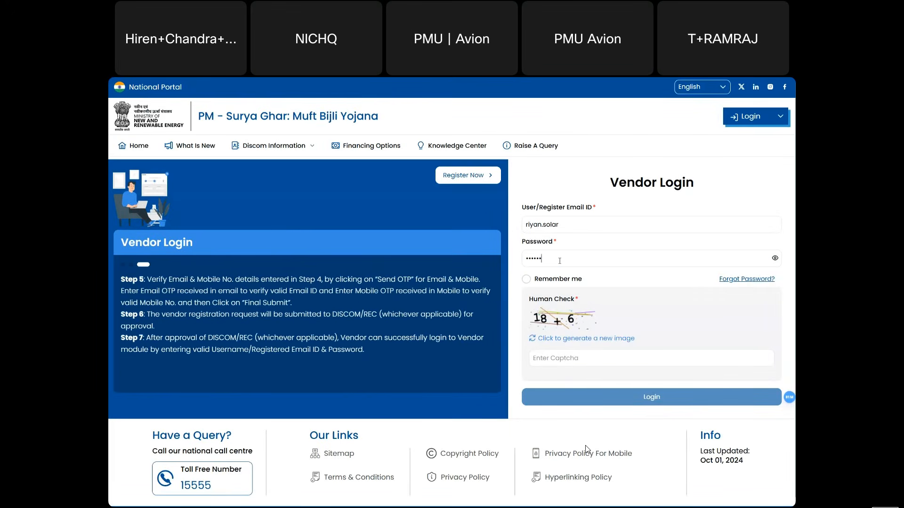
type("•••")
left_click(526, 281)
left_click(551, 355)
type("2")
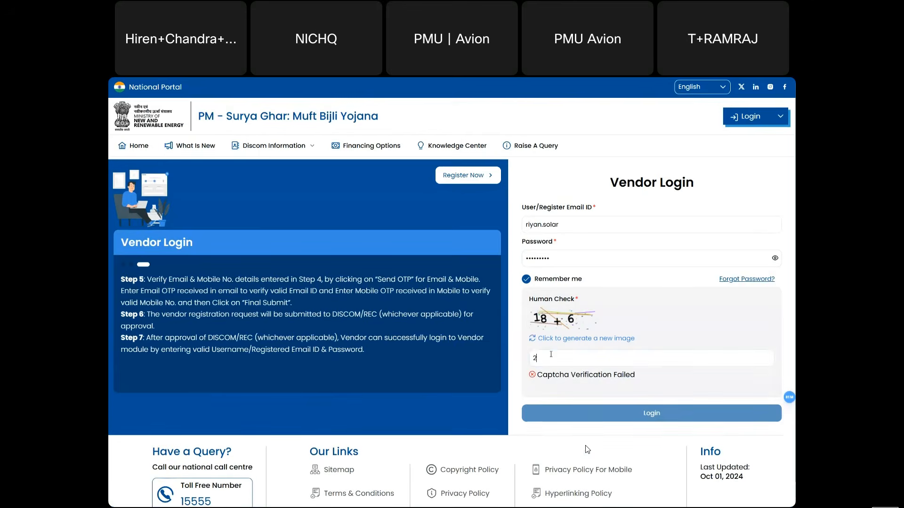
type("4")
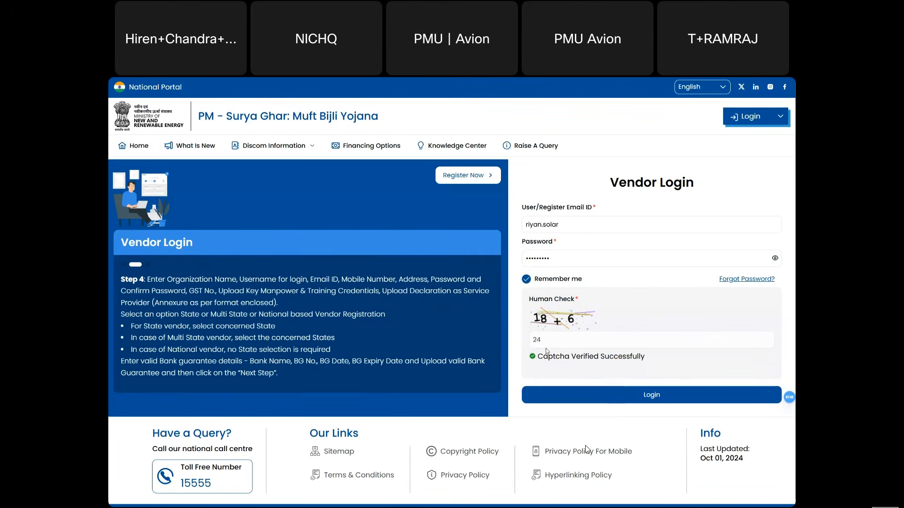
left_click(623, 401)
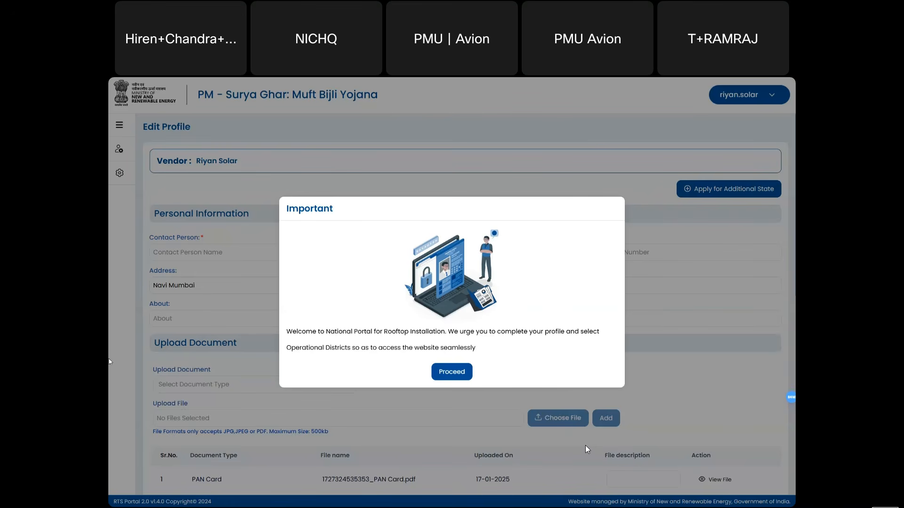
- Dismiss the welcome notice, then enter the contact person's name, e-mail address and 10-digit mobile number
left_click(449, 370)
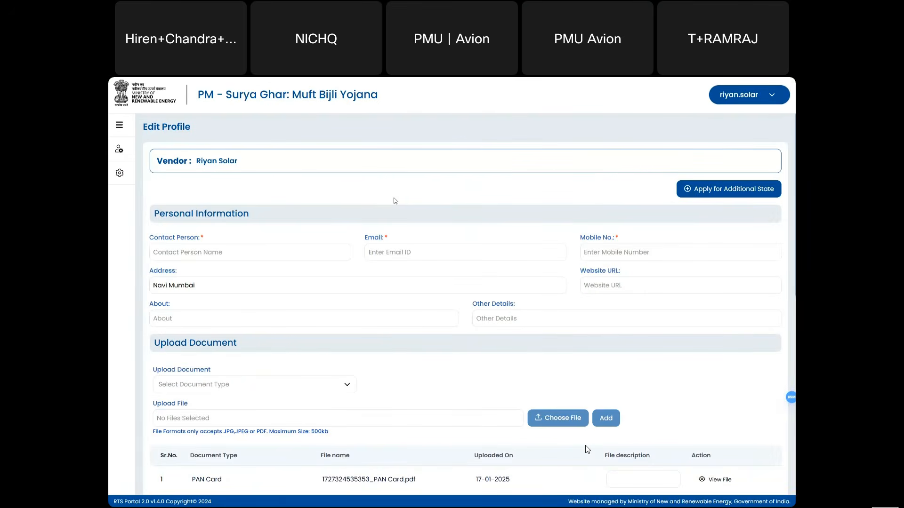
left_click(265, 254)
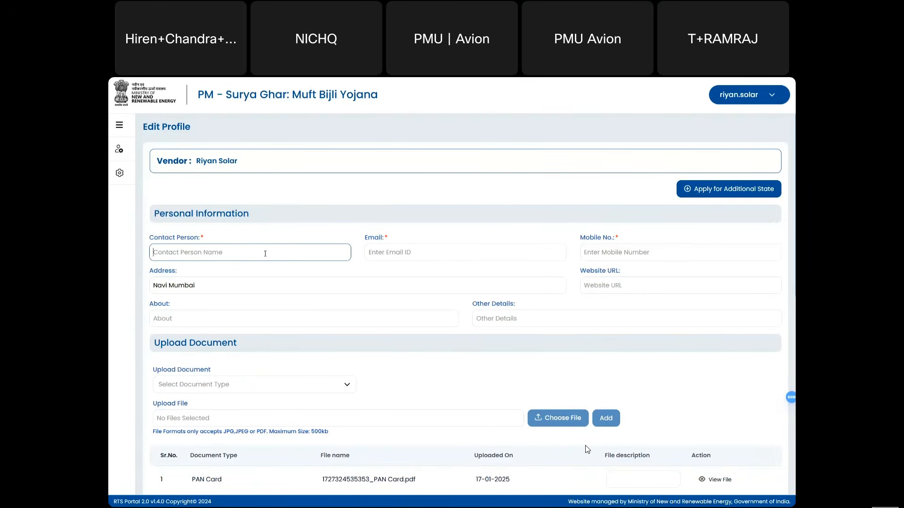
type("Shoaib")
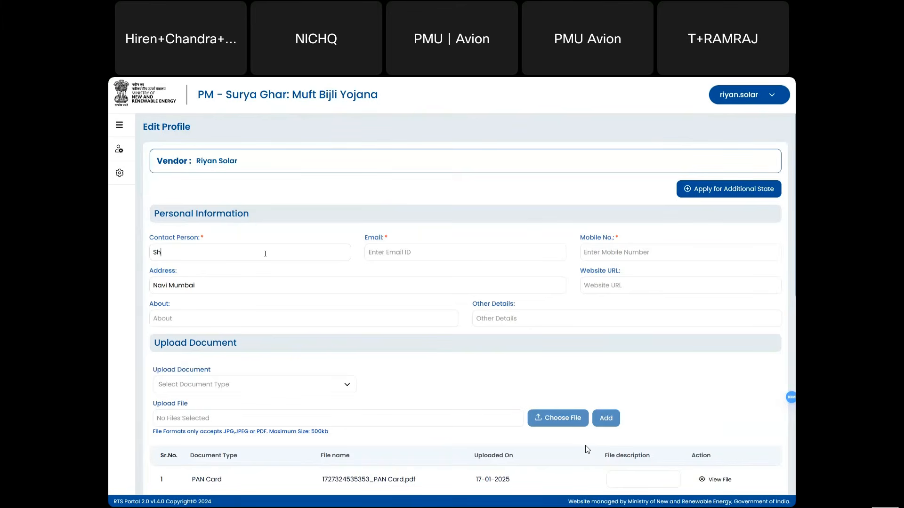
left_click(382, 249)
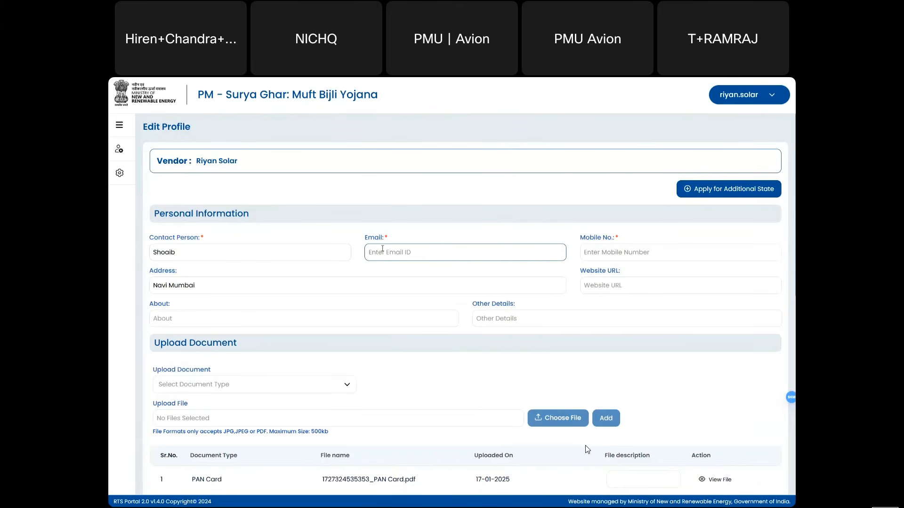
left_click(203, 240)
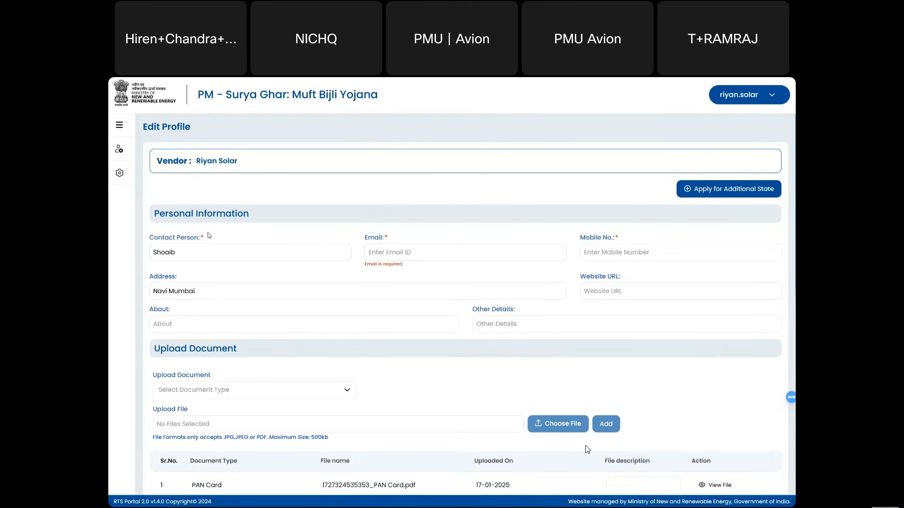
left_click(389, 253)
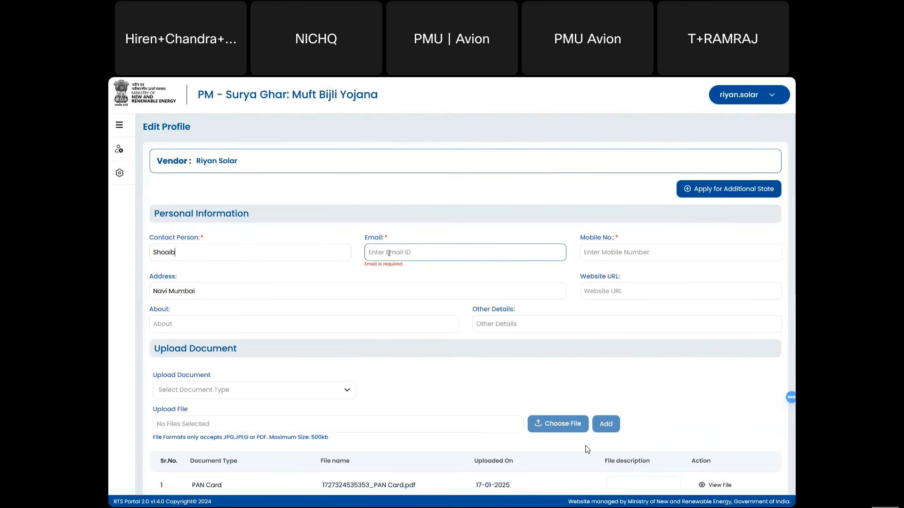
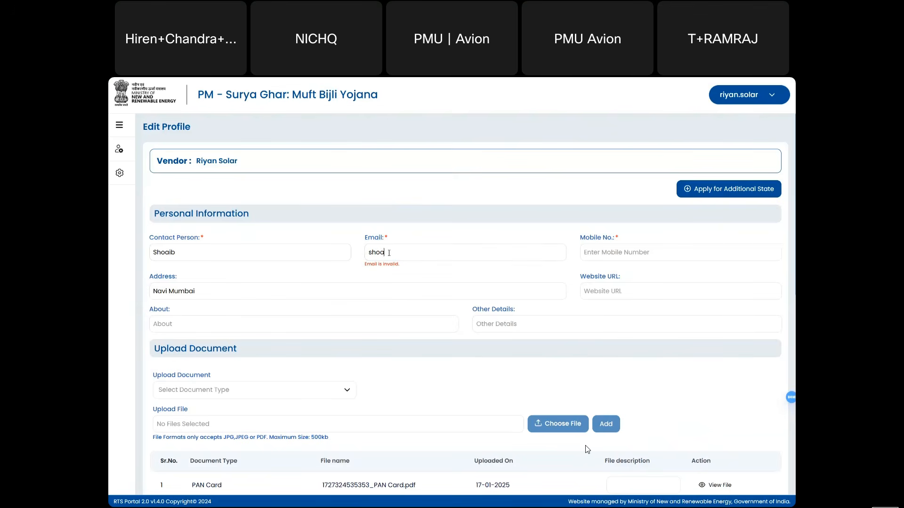
key("Tab")
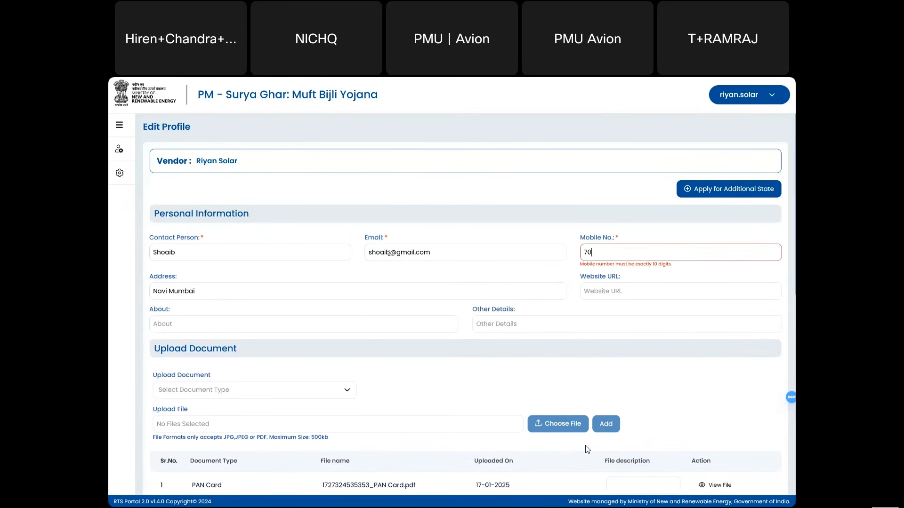
scroll(332, 335, "down", 7)
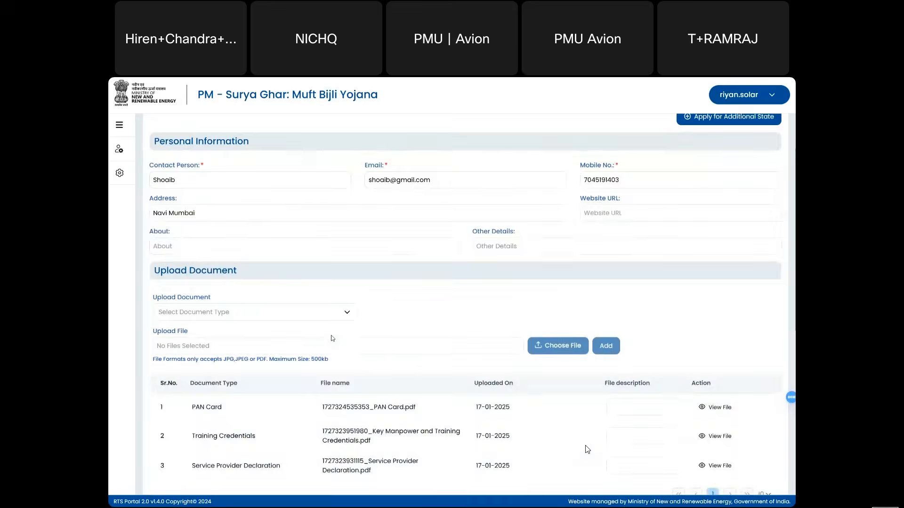
- Enter the IFSC code and pick ICICI BANK LTD as the bank
left_click(219, 302)
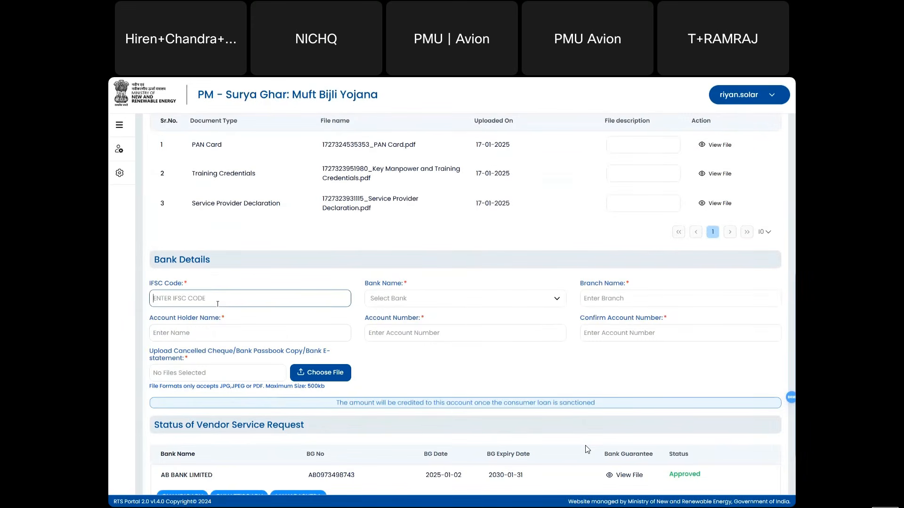
left_click(327, 219)
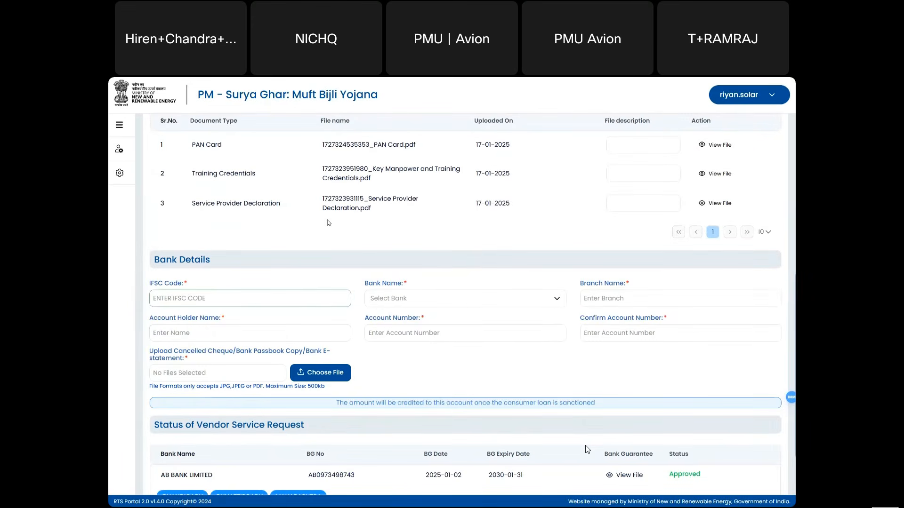
type("ICIC")
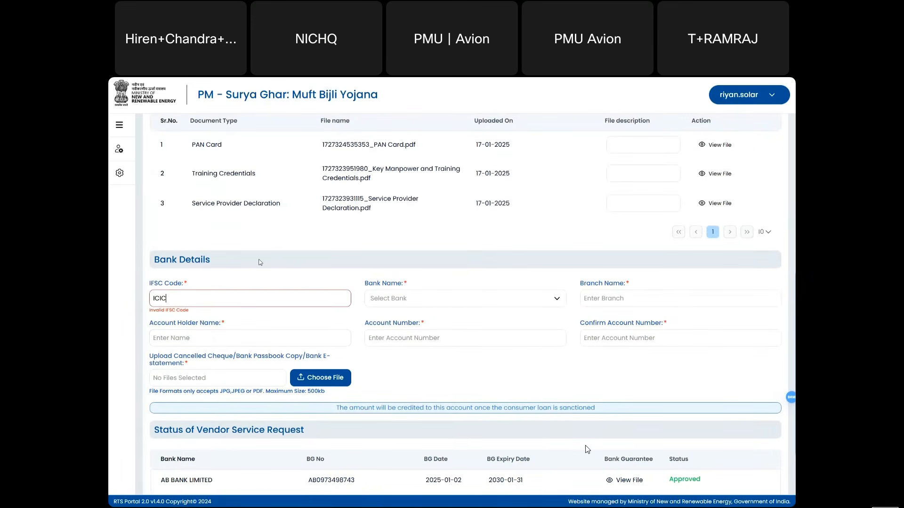
type("0232145")
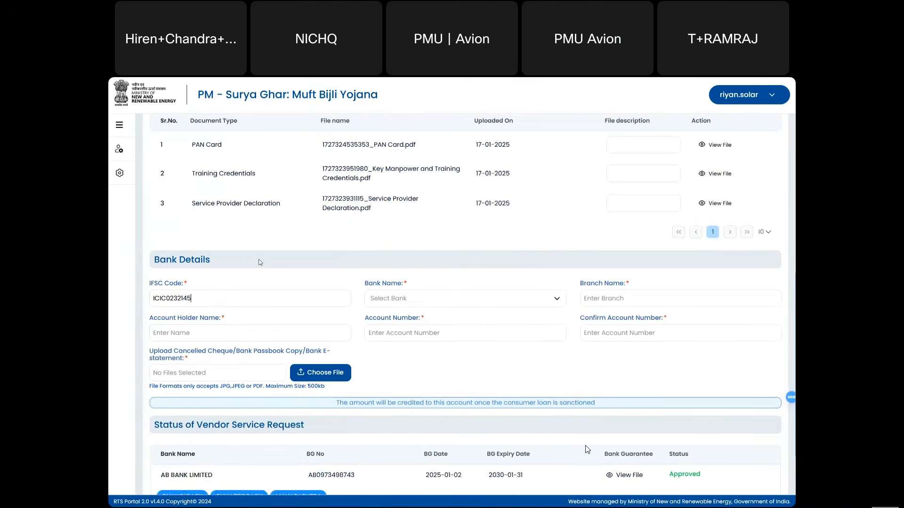
left_click(381, 298)
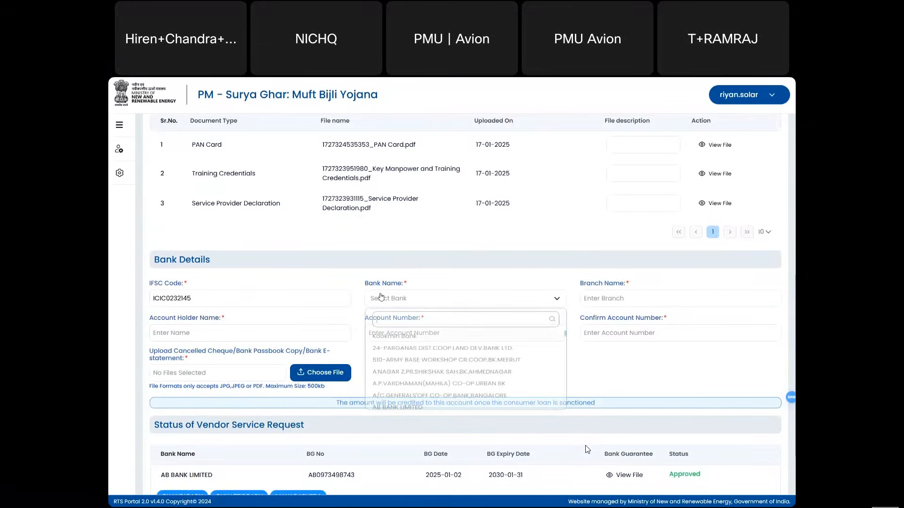
type("ICIC")
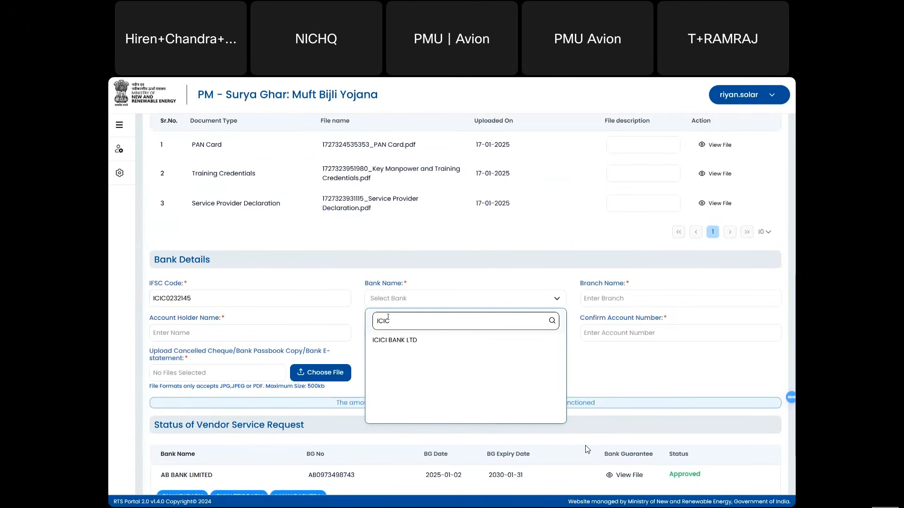
left_click(391, 340)
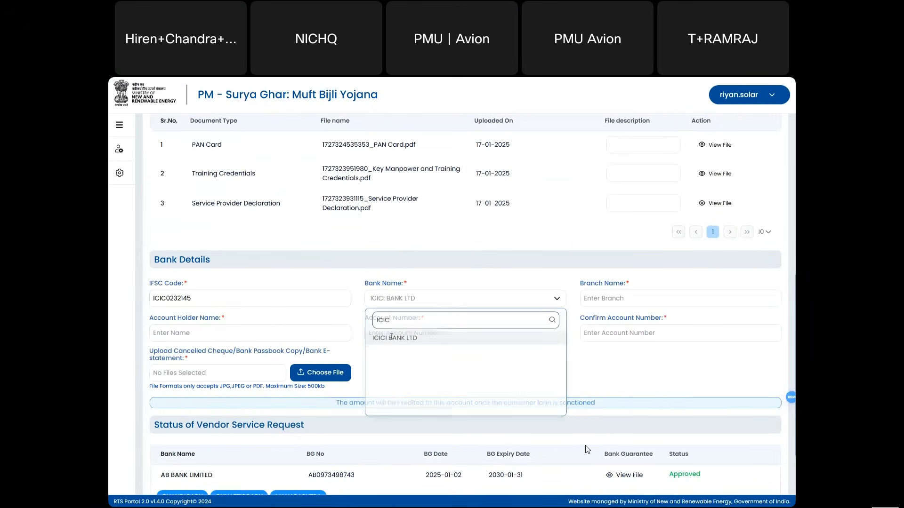
- Set branch to Navi Mumbai, enter the account holder's name, and enter and confirm the account number
left_click(605, 298)
type("Navi Mum")
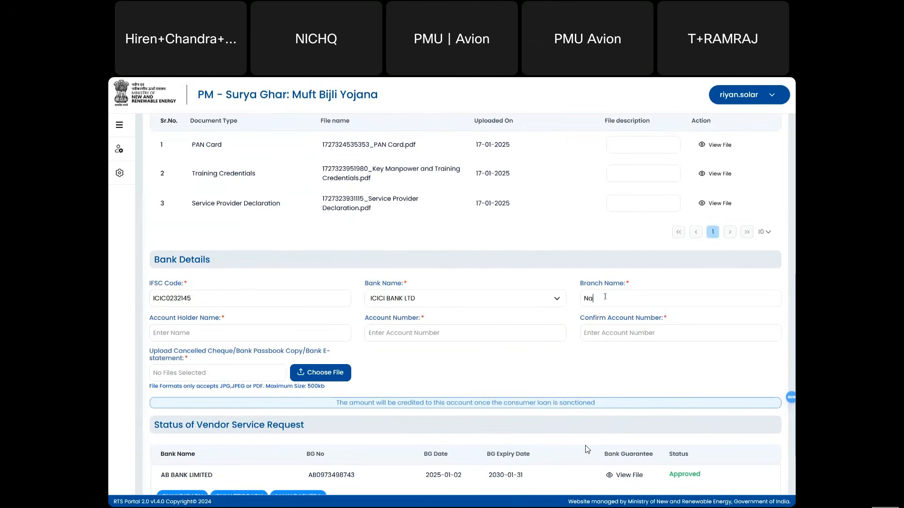
type("bai")
left_click(179, 331)
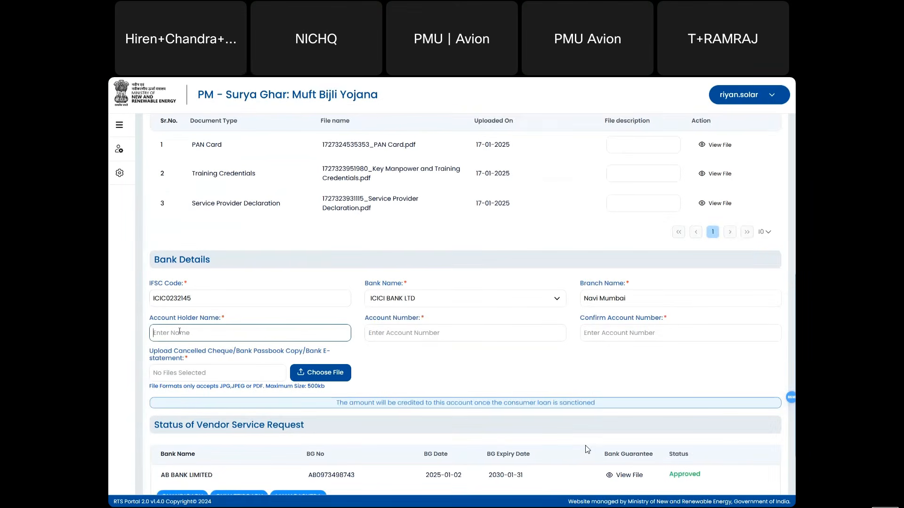
type("Shoe")
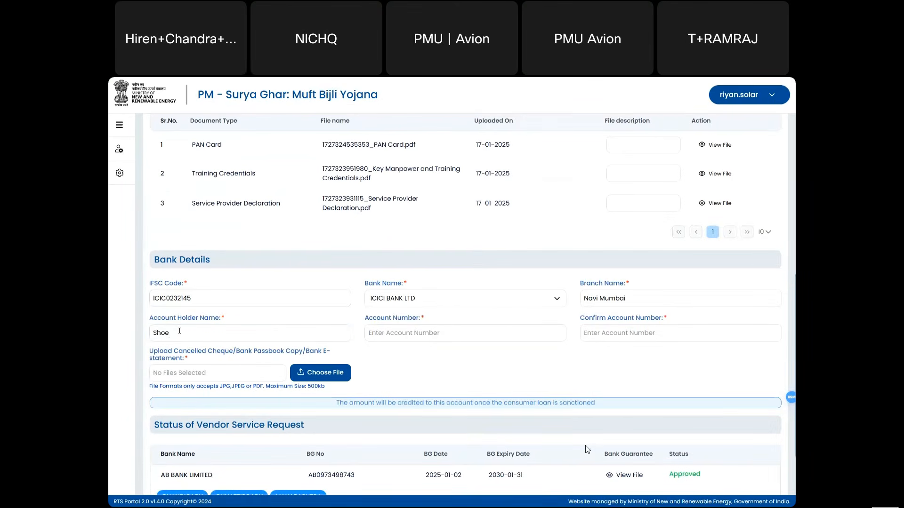
key("BackSpace")
type("aib")
left_click(379, 329)
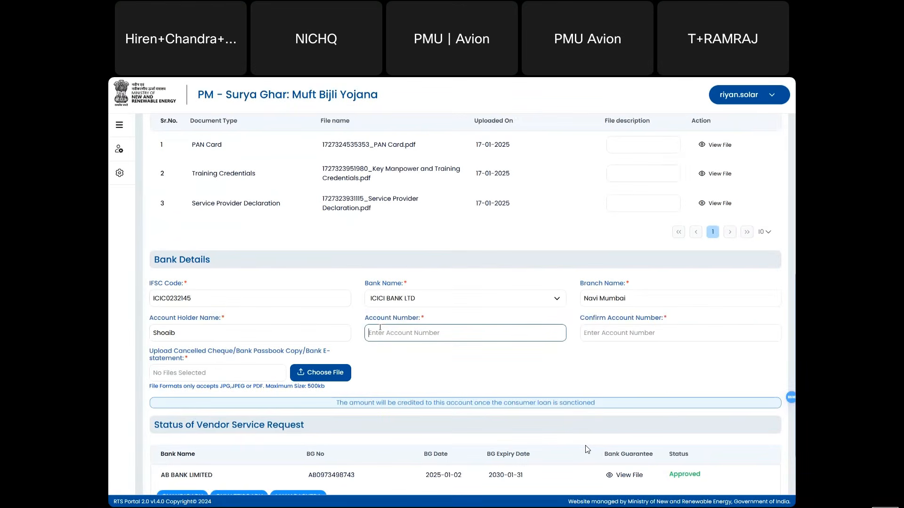
type("••")
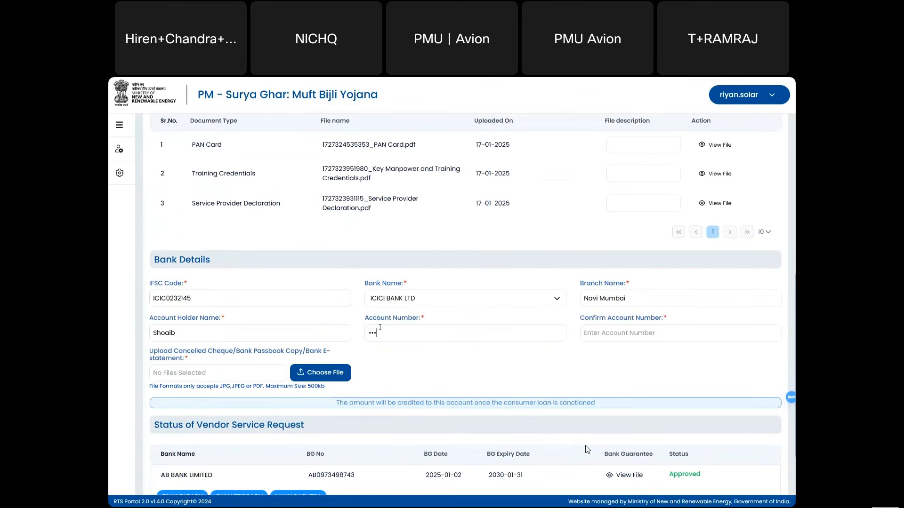
type("•••••••••")
left_click(609, 335)
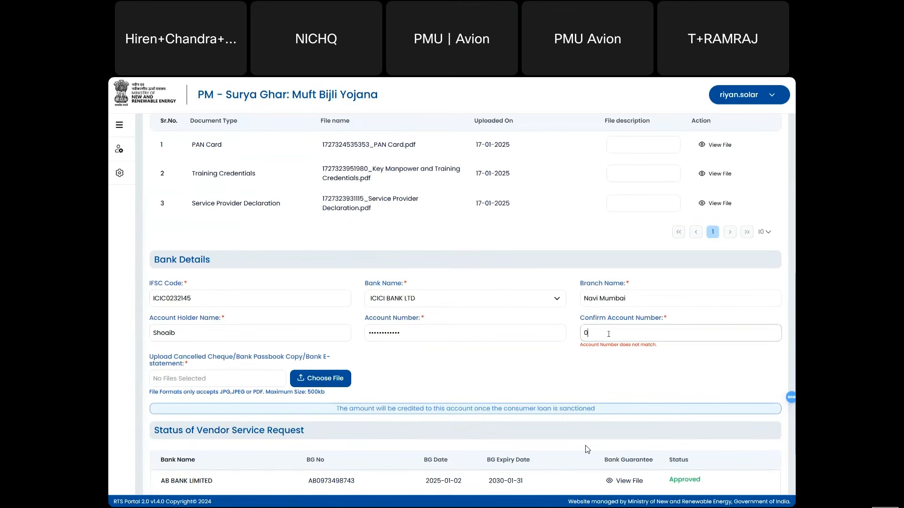
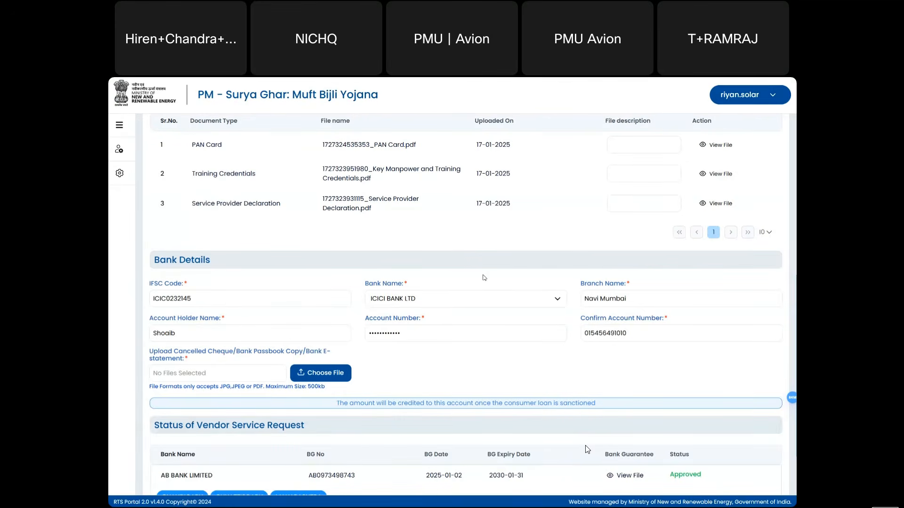
scroll(489, 306, "down", 2)
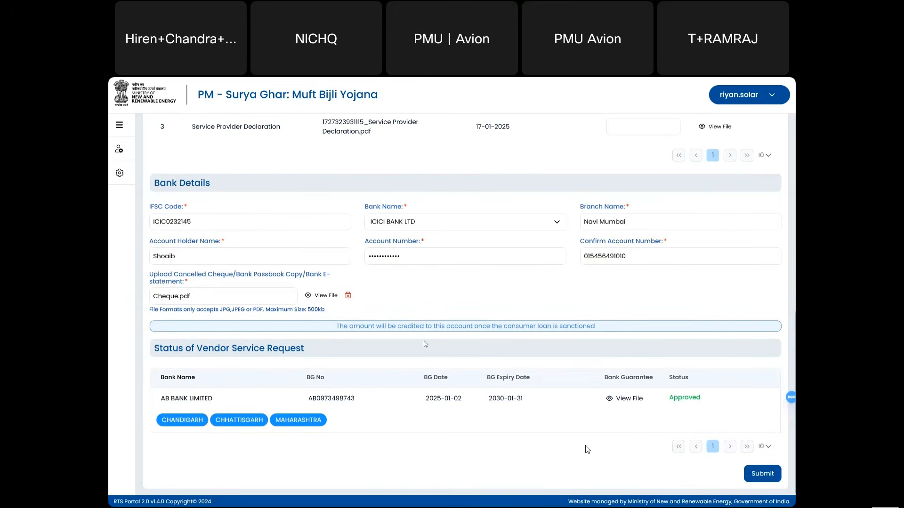
- Submit the completed vendor profile and dismiss the welcome notice
left_click(121, 125)
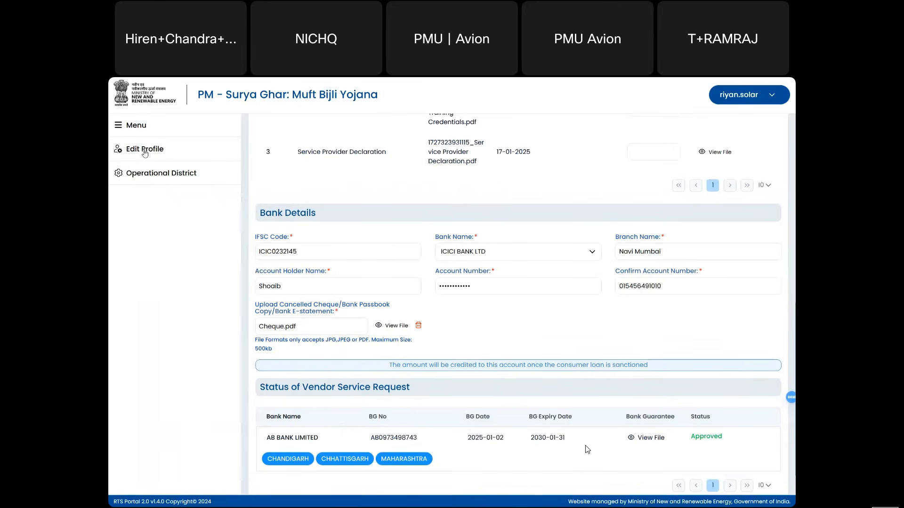
left_click(129, 127)
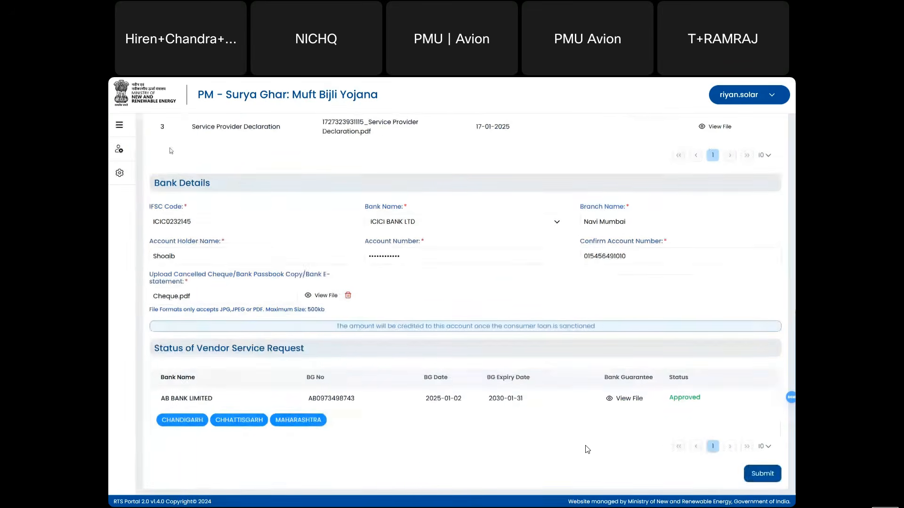
left_click(770, 477)
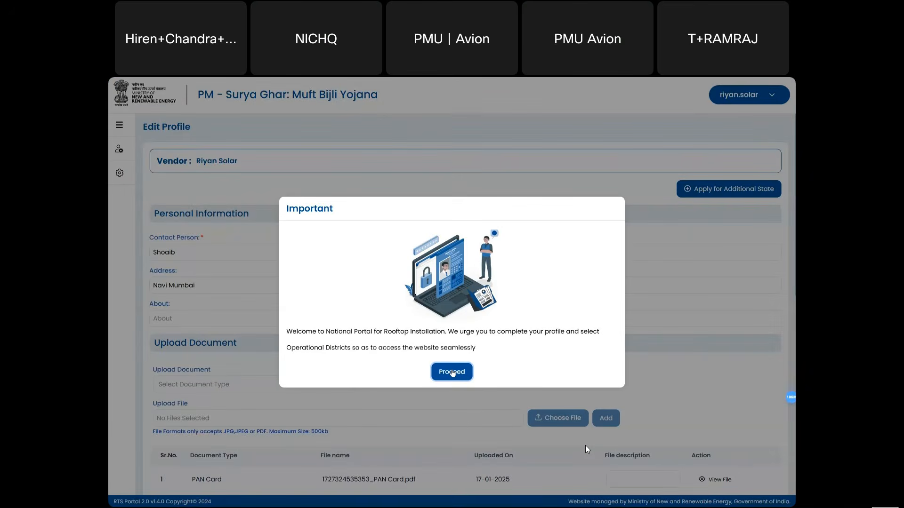
left_click(452, 372)
scroll(453, 373, "down", 1)
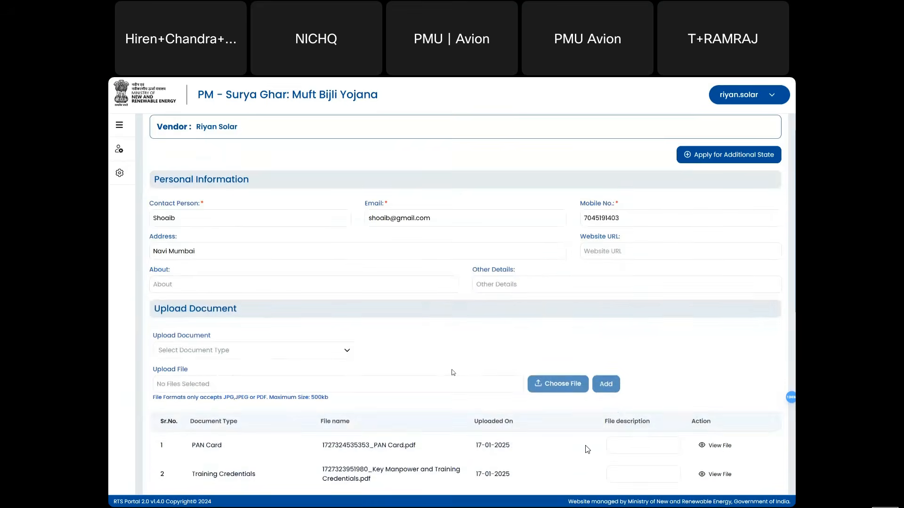
scroll(453, 372, "down", 5)
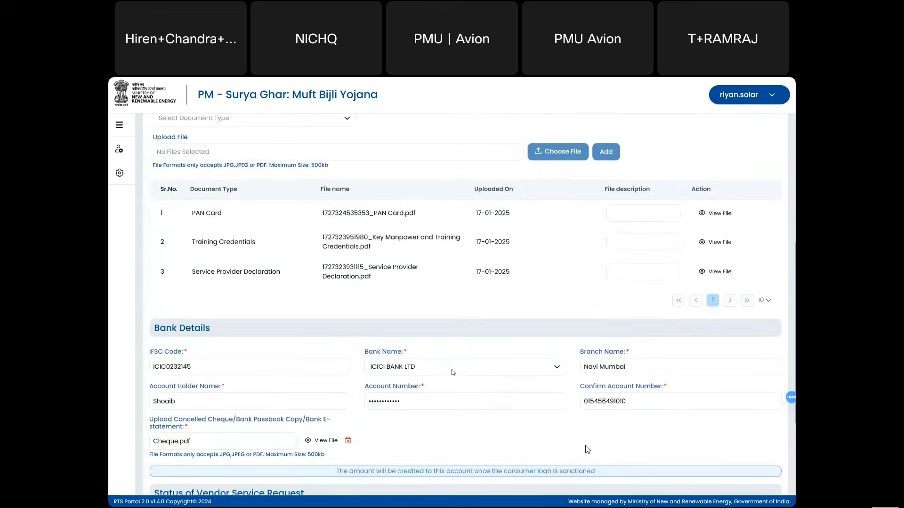
scroll(453, 373, "down", 3)
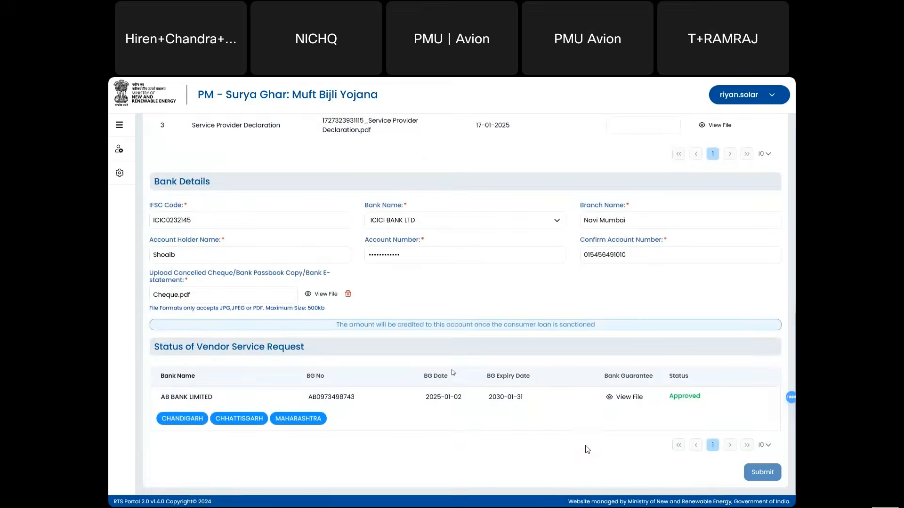
scroll(453, 373, "up", 6)
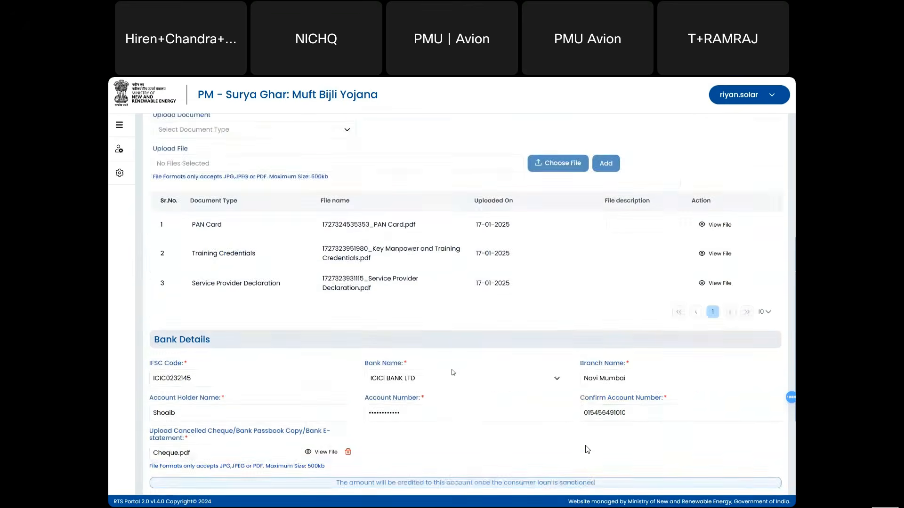
- Move all MAHARASHTRA districts into My Districts and save them as operational districts
left_click(119, 173)
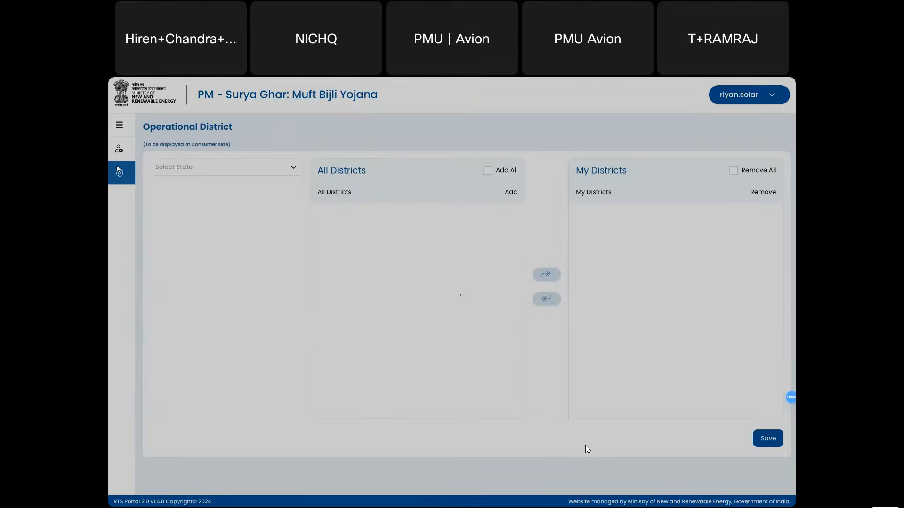
left_click(190, 171)
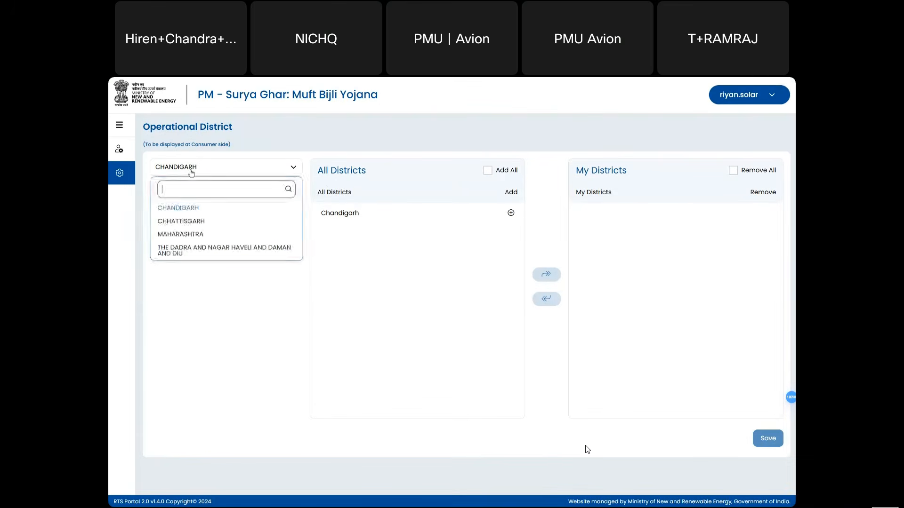
left_click(187, 236)
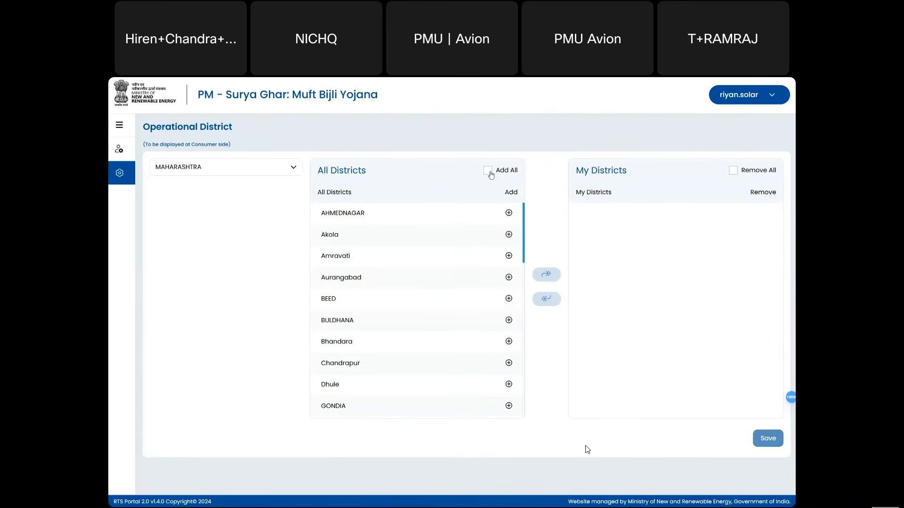
left_click(488, 171)
left_click(556, 281)
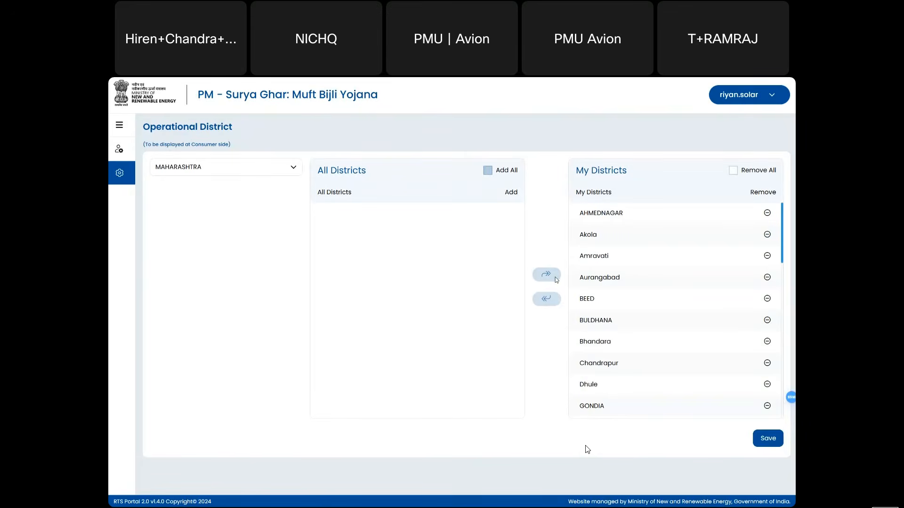
left_click(767, 439)
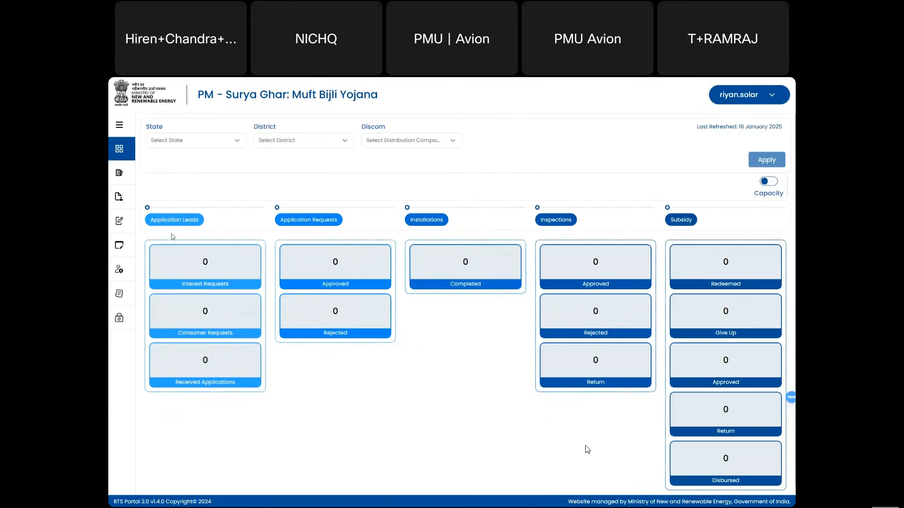
- Log out of the current vendor account
left_click(121, 130)
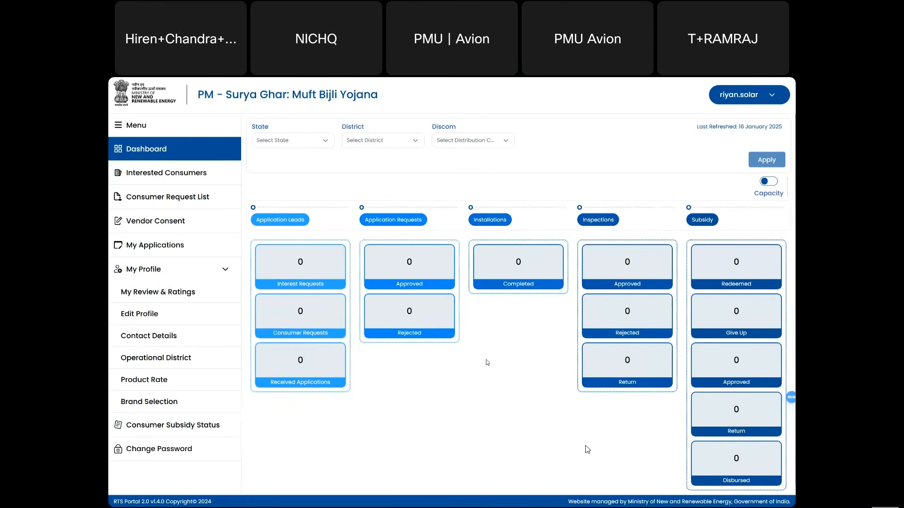
left_click(778, 91)
left_click(751, 127)
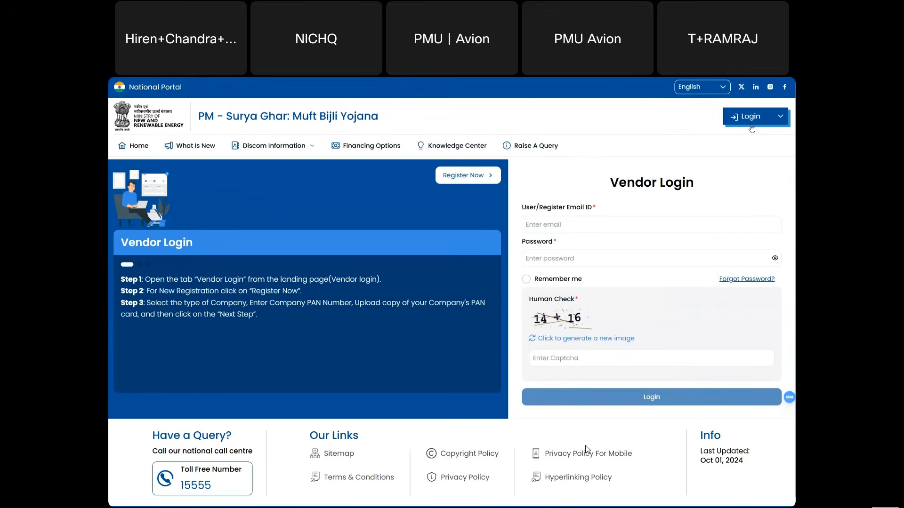
- Log in as the second vendor with its credentials and captcha answer 30
left_click(623, 227)
type("Voltoza••••••••")
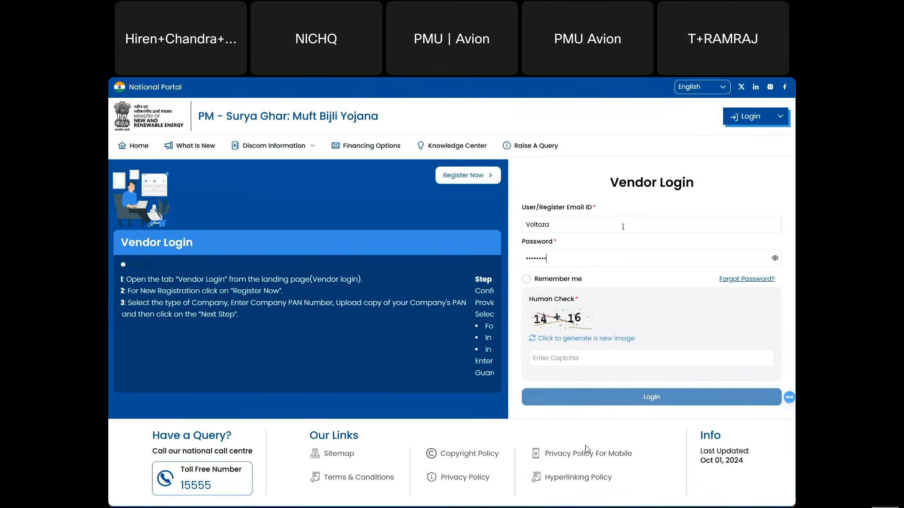
left_click(557, 357)
type("30")
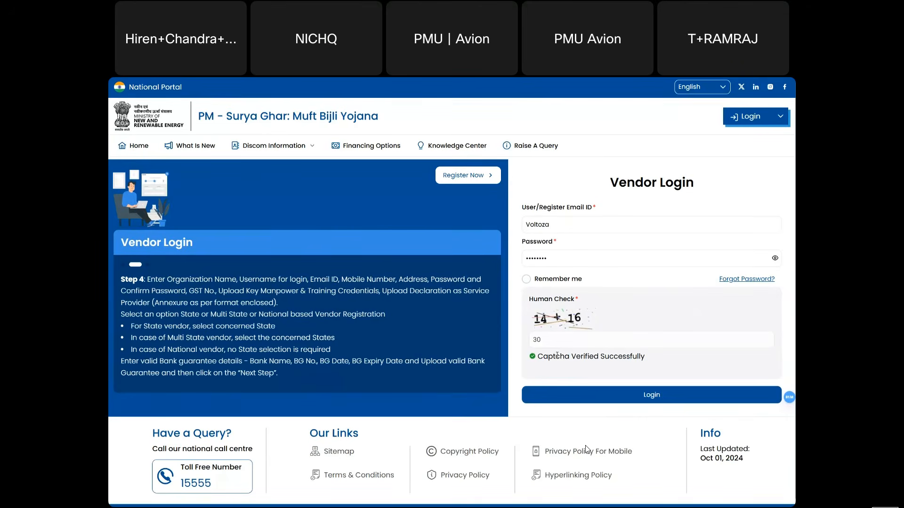
left_click(603, 397)
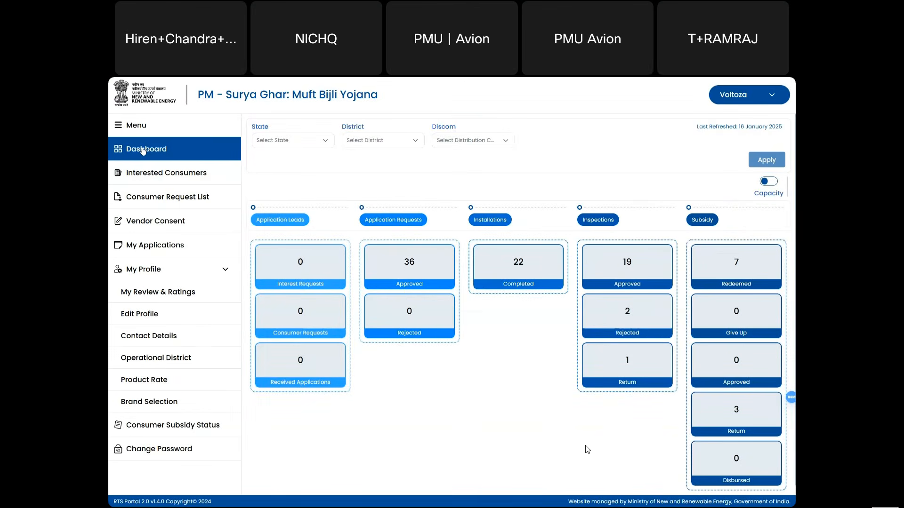
- Open Interested Consumers from the sidebar, showing 5 pending and 0 completed requests
left_click(121, 127)
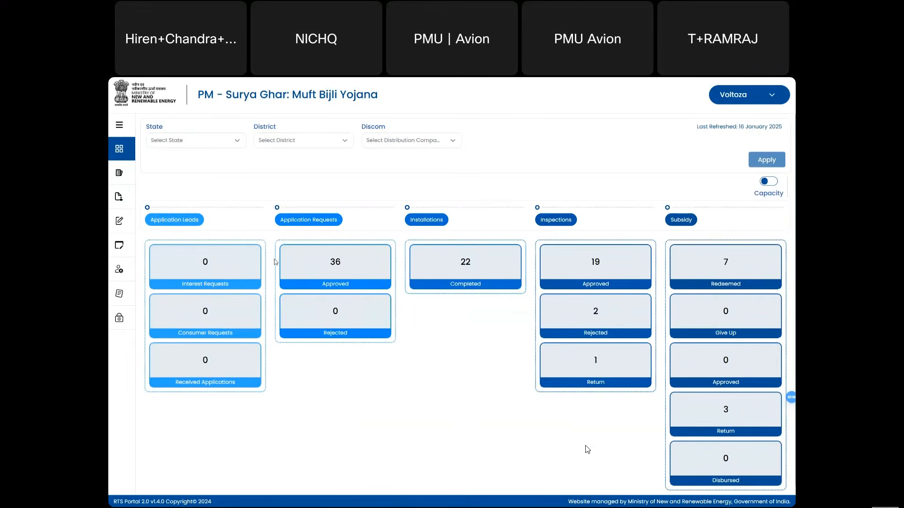
left_click(175, 147)
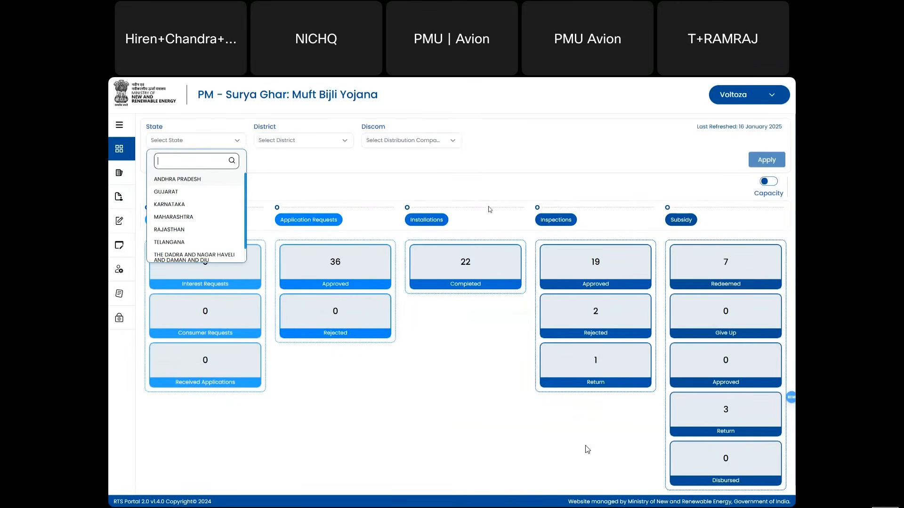
left_click(502, 197)
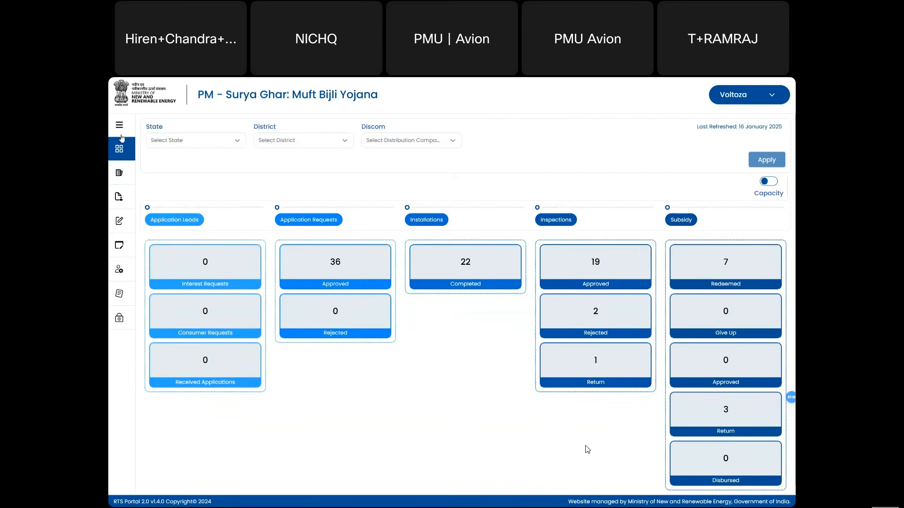
left_click(120, 134)
left_click(135, 174)
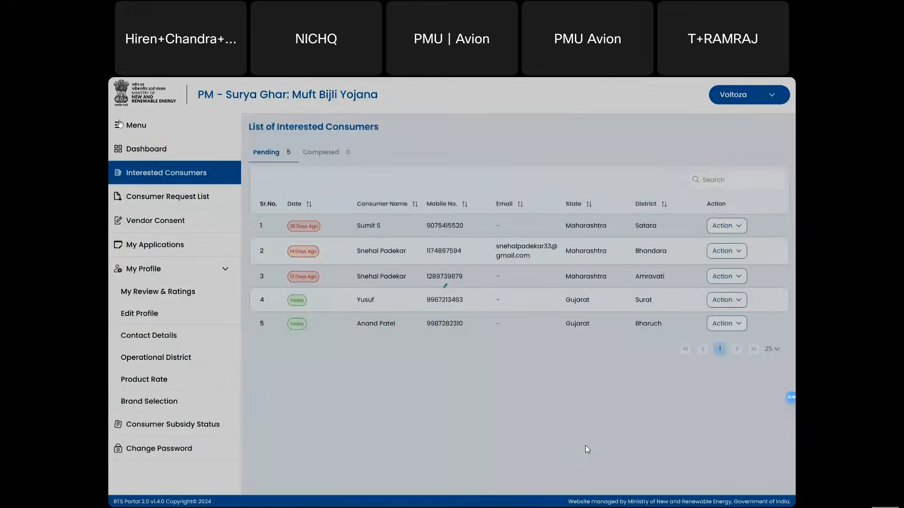
- Open the Action status dropdown for the Satara consumer in row 1 of Pending
left_click(117, 124)
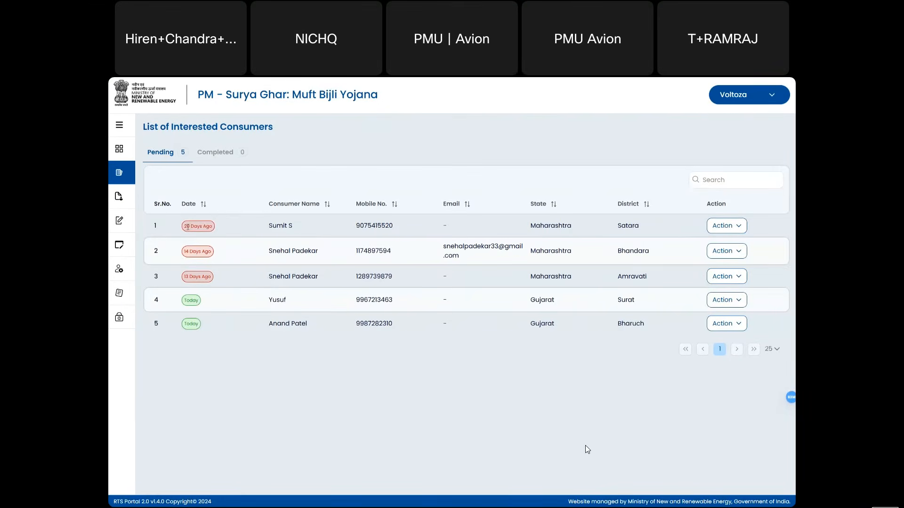
left_click_drag(187, 227, 202, 251)
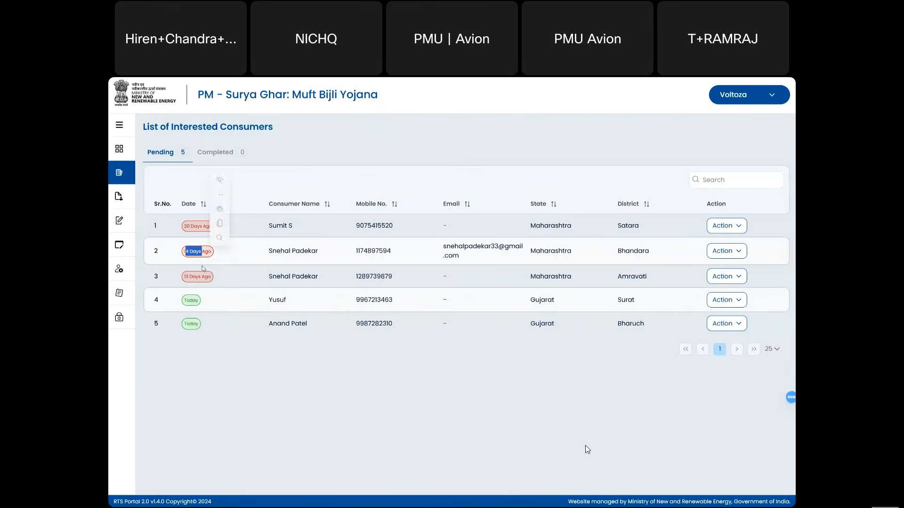
left_click(206, 302)
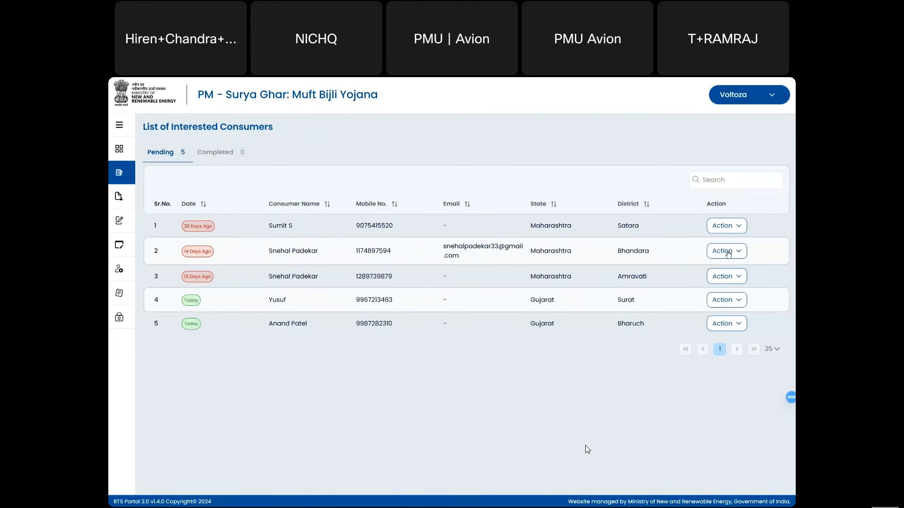
left_click(742, 227)
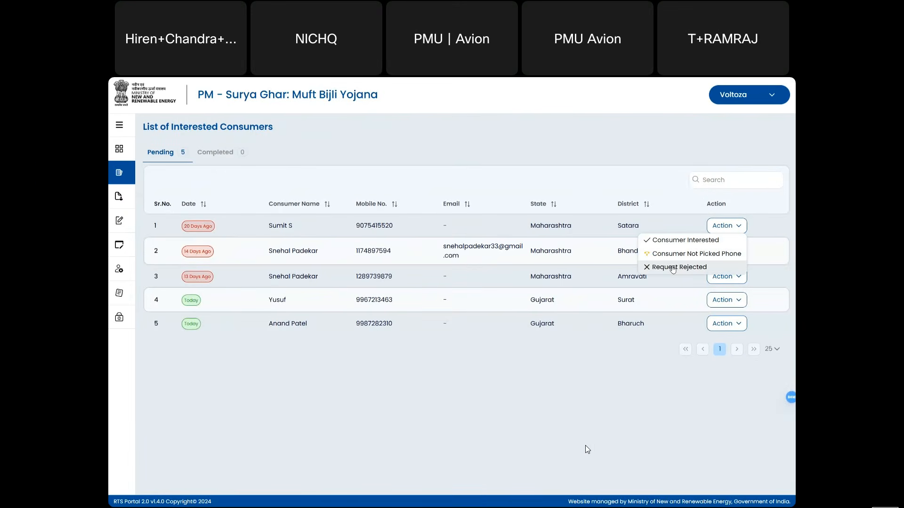
- Mark the Satara consumer as Consumer Interested and confirm
left_click(667, 241)
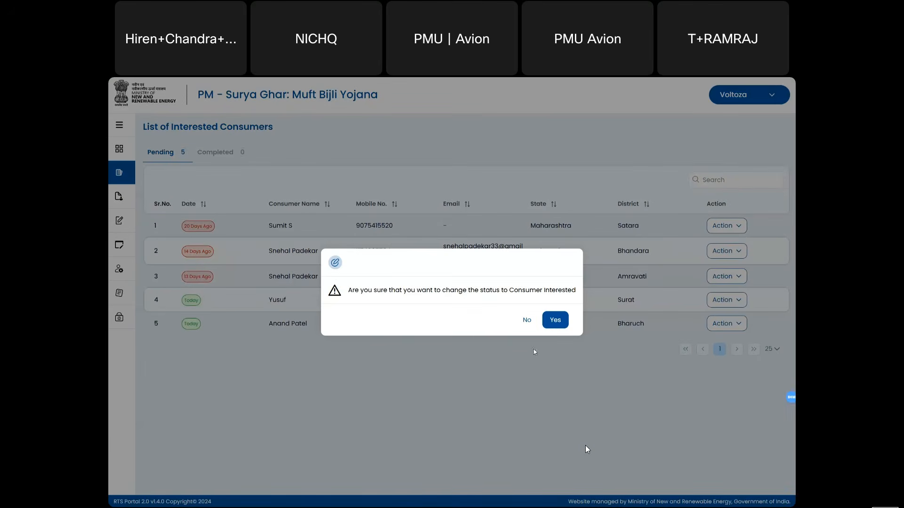
left_click(555, 322)
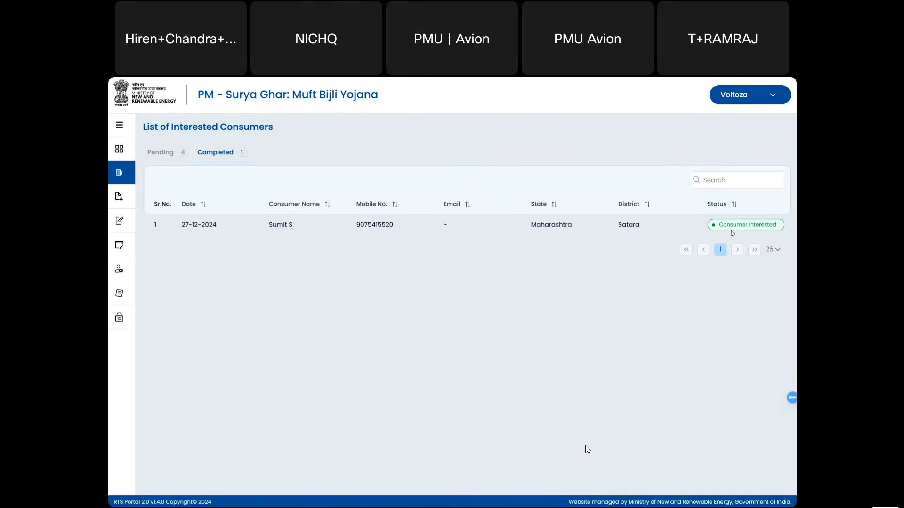
left_click(156, 154)
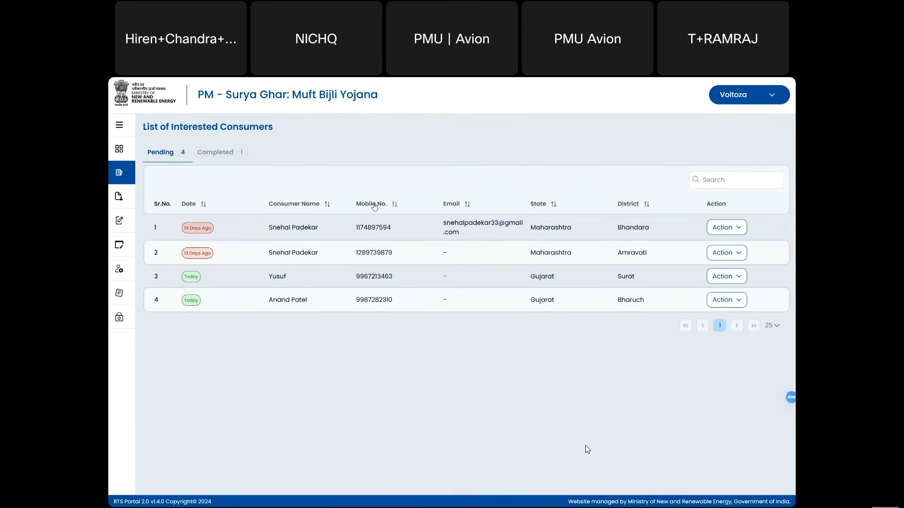
- Set the Bhandara consumer's status to Consumer Not Picked Phone and confirm
left_click(716, 232)
left_click(696, 252)
left_click(722, 230)
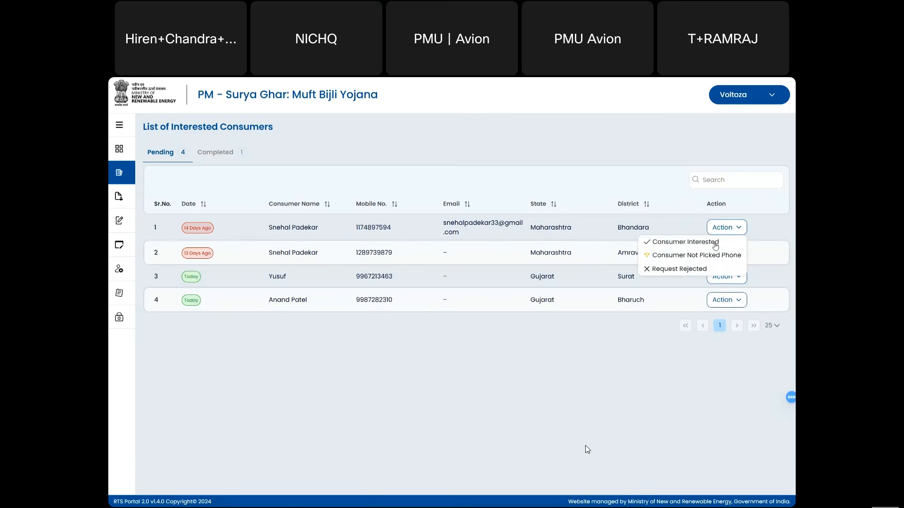
left_click(696, 259)
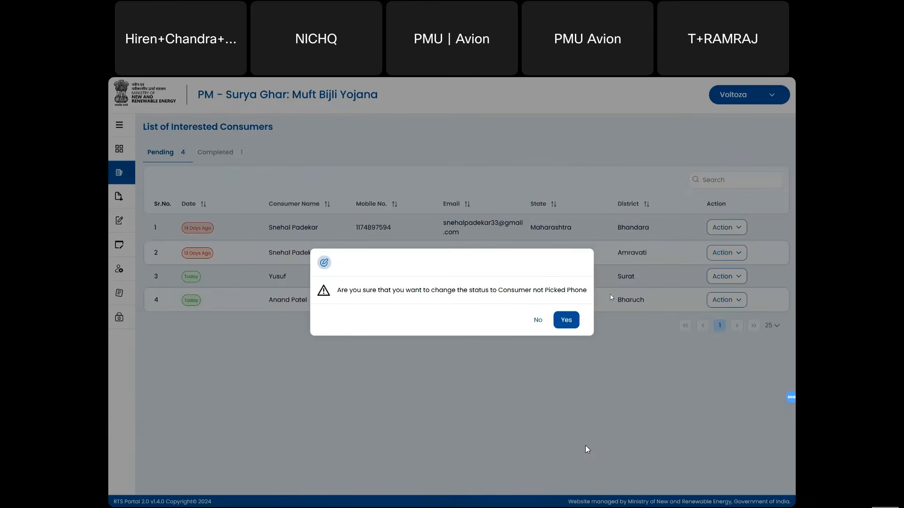
left_click(565, 320)
left_click(235, 152)
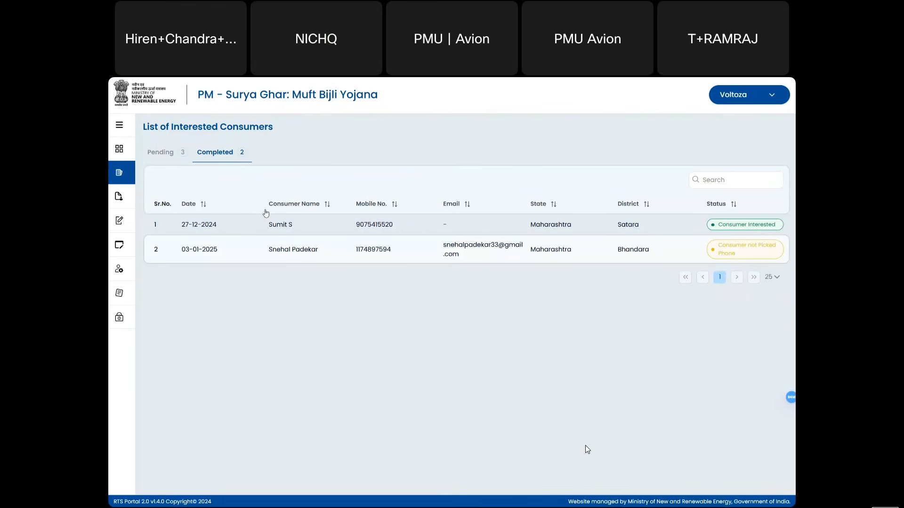
triple_click(731, 252)
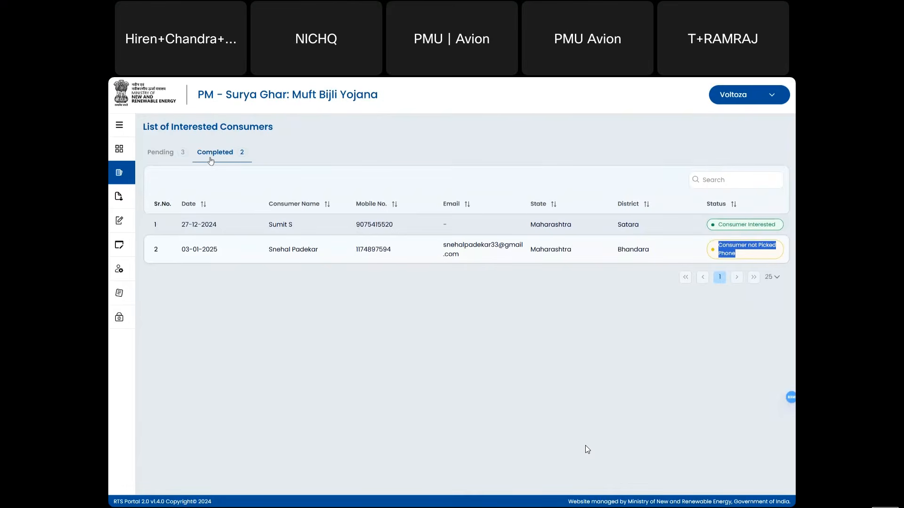
- Return to the vendor dashboard via the sidebar
left_click(164, 153)
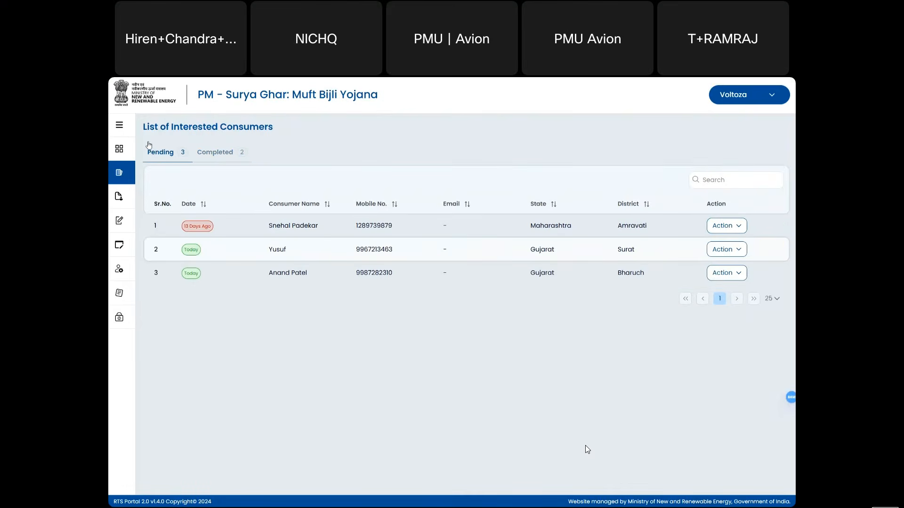
left_click(119, 125)
left_click(119, 125)
left_click(119, 128)
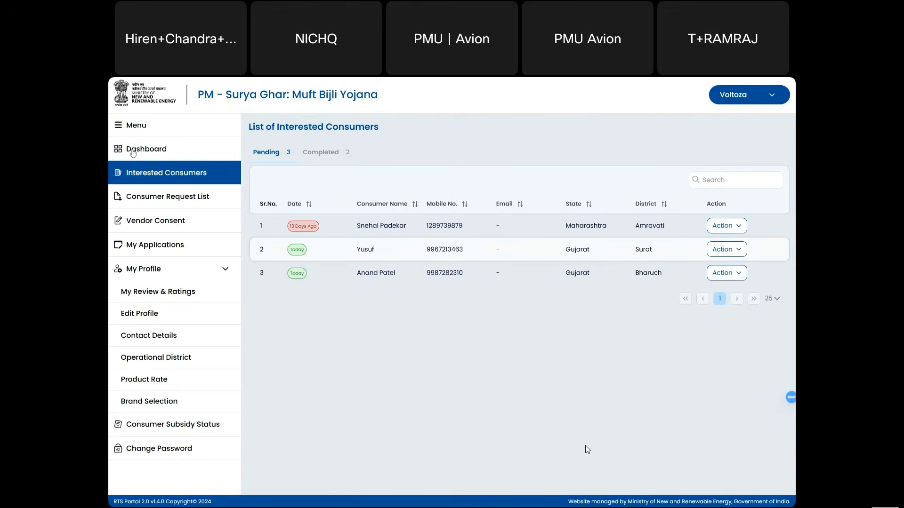
left_click(133, 151)
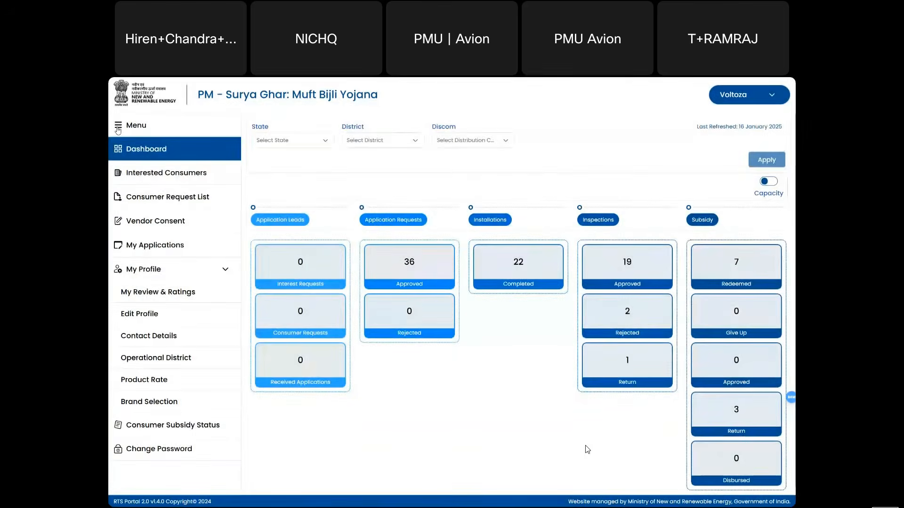
left_click(118, 128)
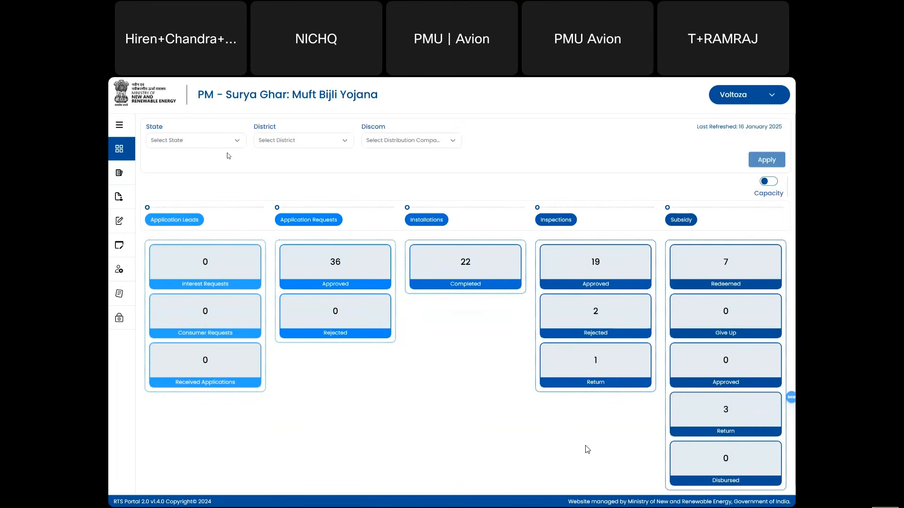
- Open the Interested Consumers list from the sidebar and collapse the menu
left_click(120, 126)
left_click(150, 177)
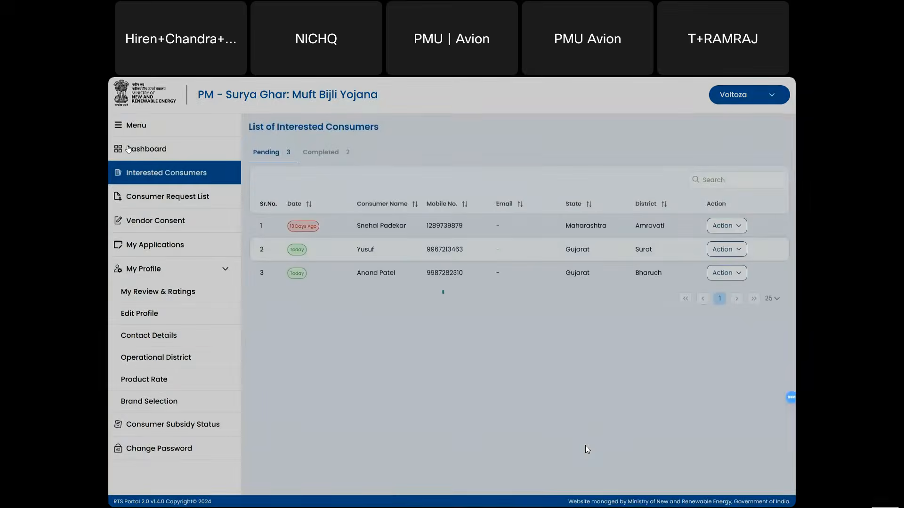
left_click(120, 126)
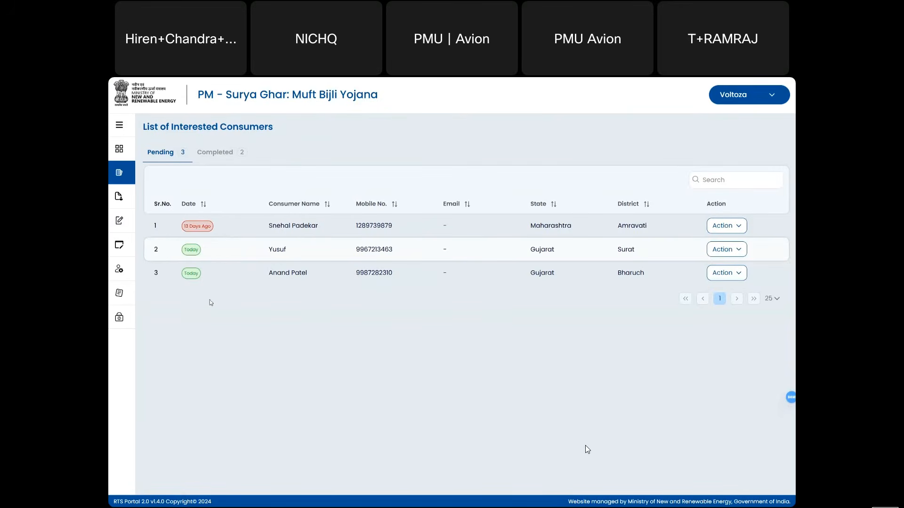
- Check the Surat consumer's row 2 details and open its Action status choices
double_click(373, 250)
double_click(444, 251)
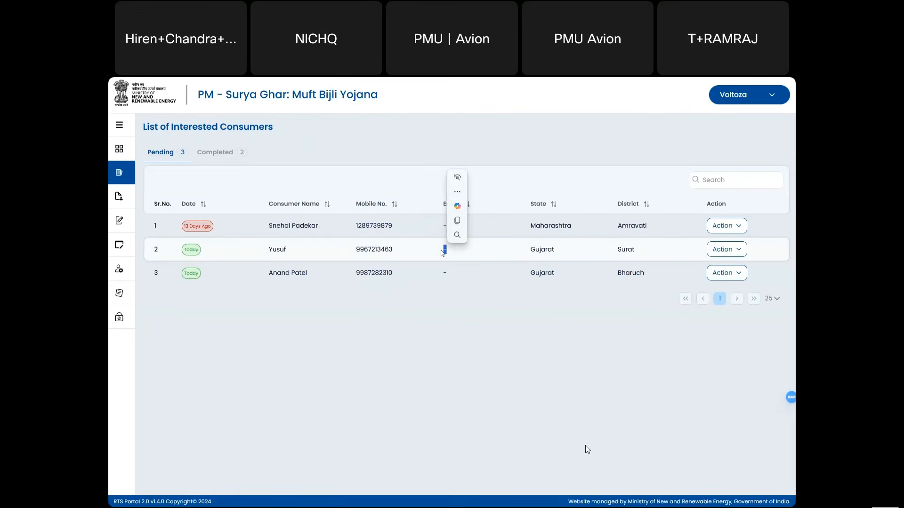
left_click(379, 248)
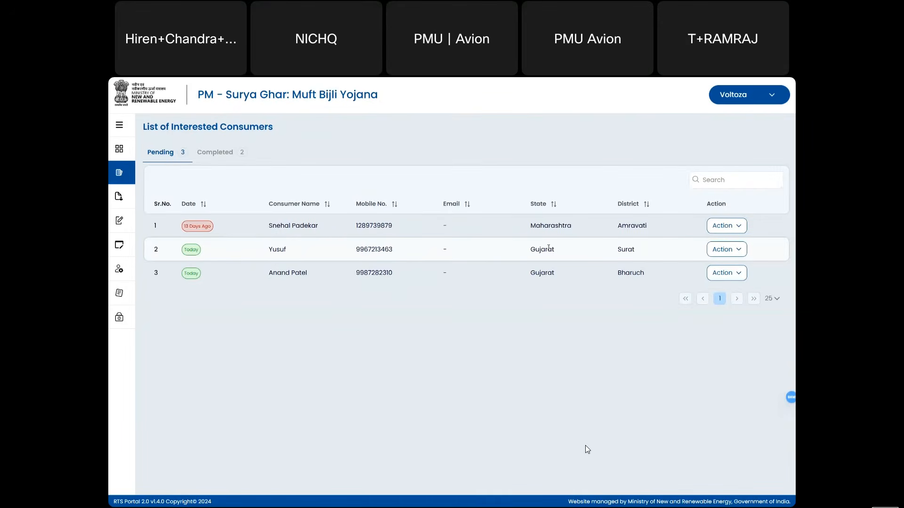
double_click(376, 251)
left_click(735, 246)
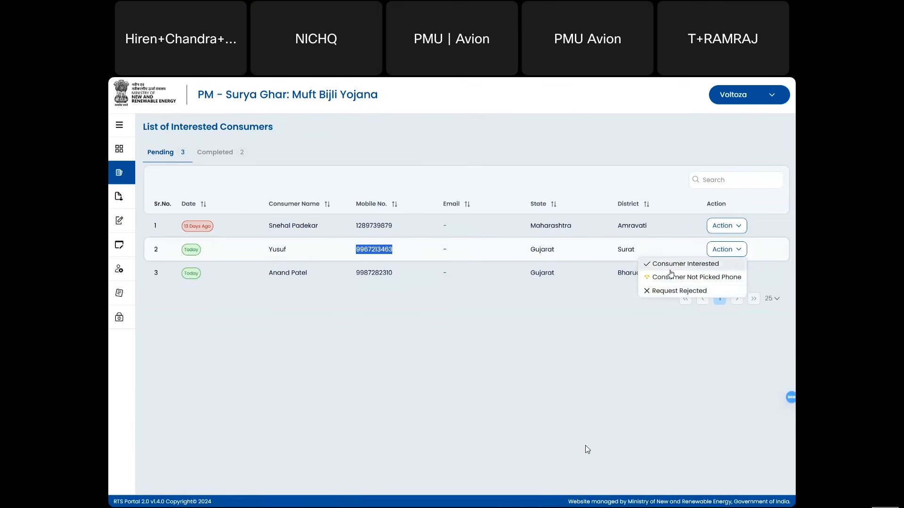
- Set the Surat consumer's status to Request Rejected, confirm with Yes, and review the statuses
left_click(669, 292)
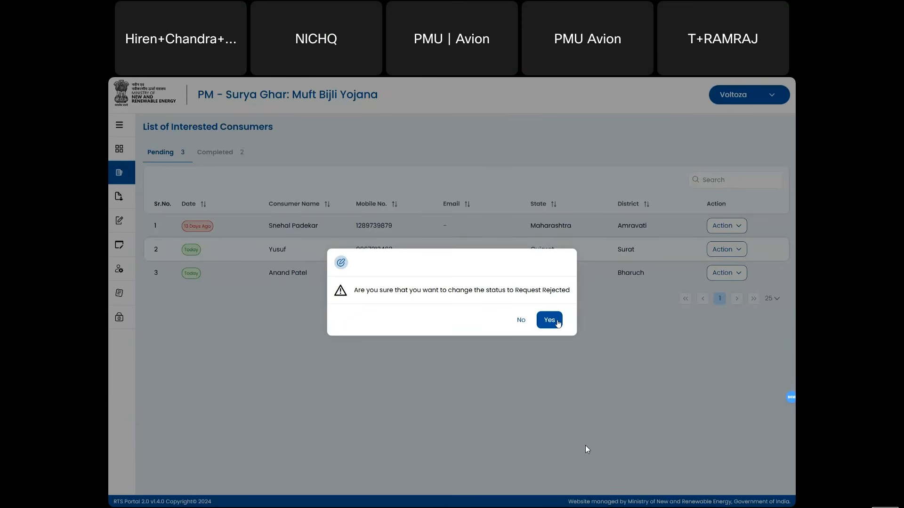
left_click(557, 322)
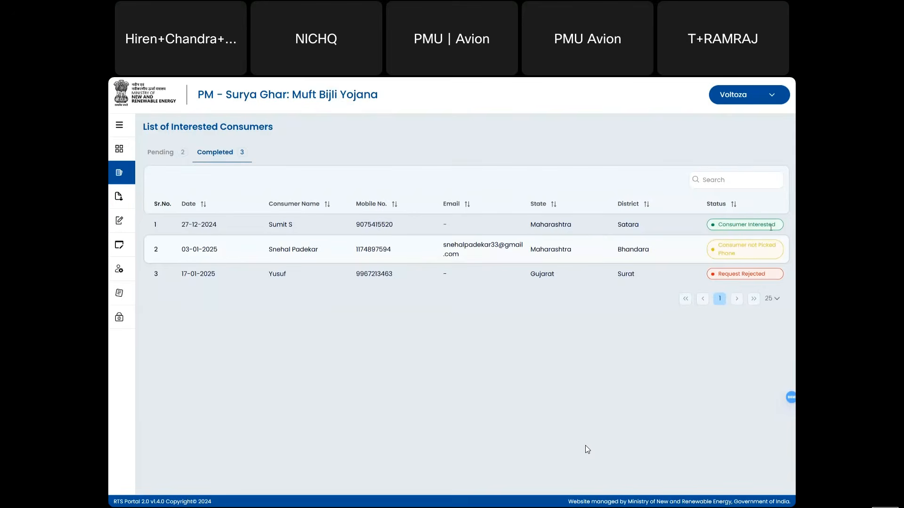
left_click_drag(733, 253, 715, 250)
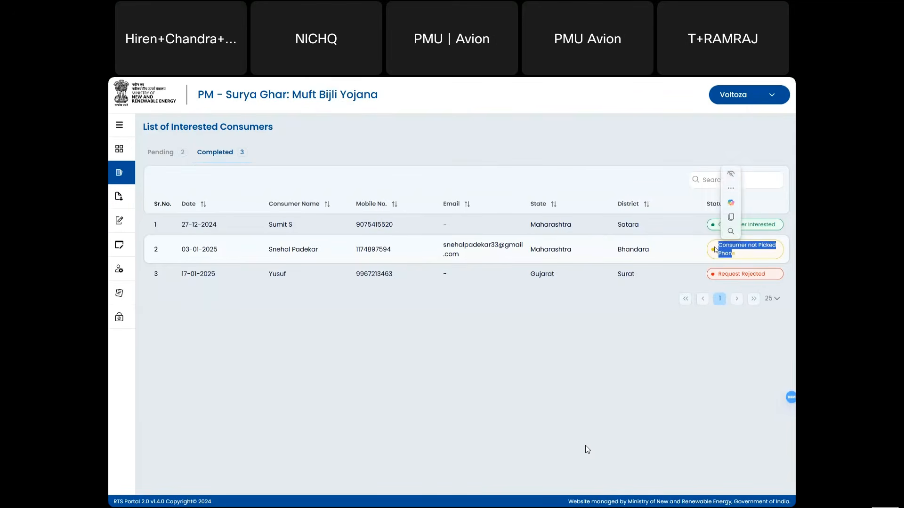
double_click(724, 274)
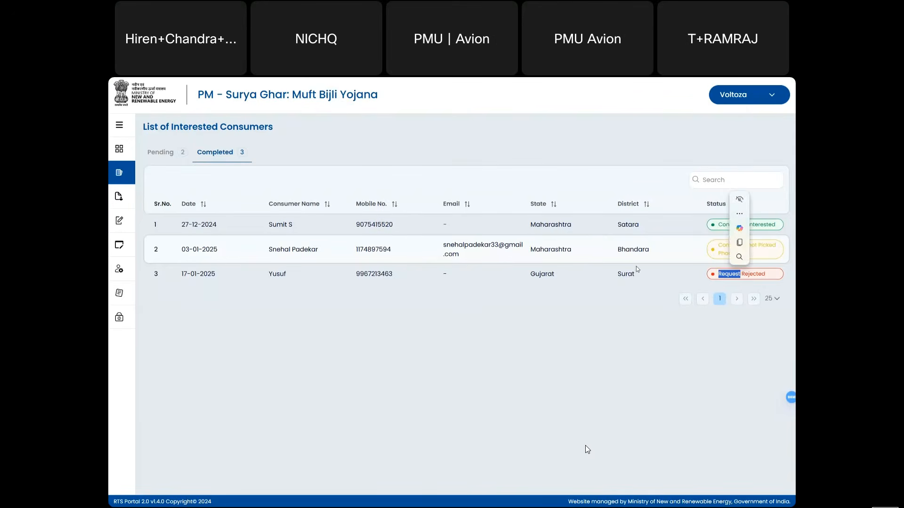
left_click(762, 273)
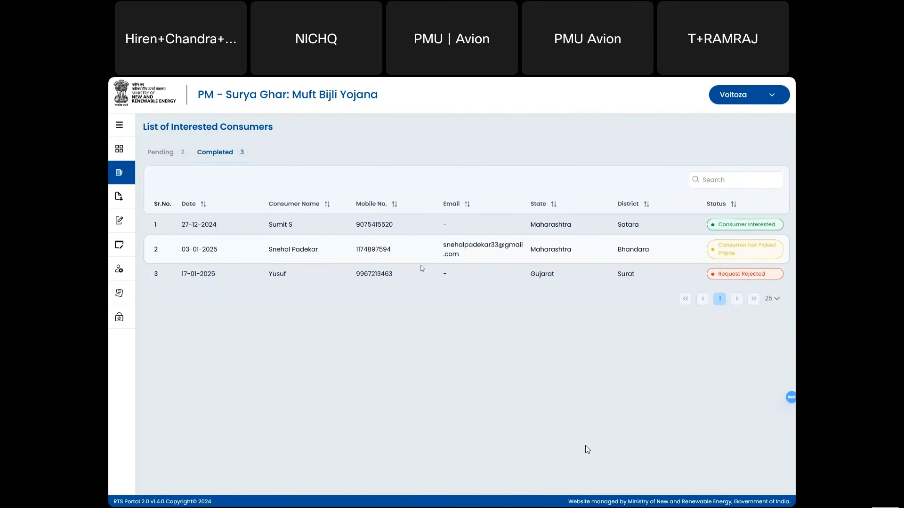
left_click(121, 133)
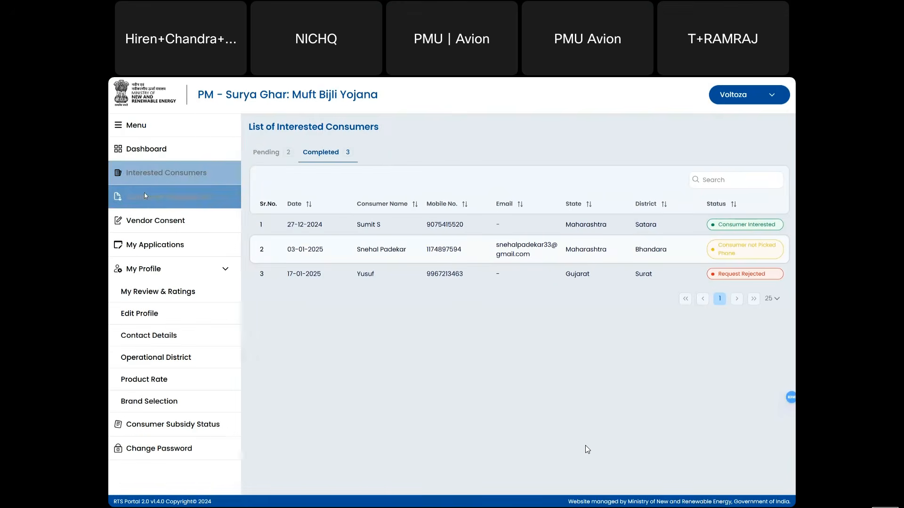
- Open the Consumer Request List and the accept/reject choices for the Pune consumer in row 2
left_click(145, 196)
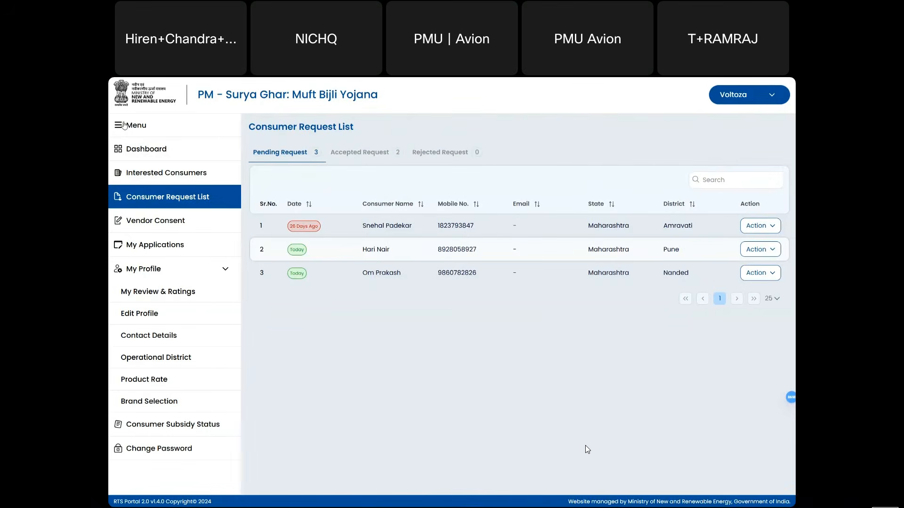
left_click(124, 125)
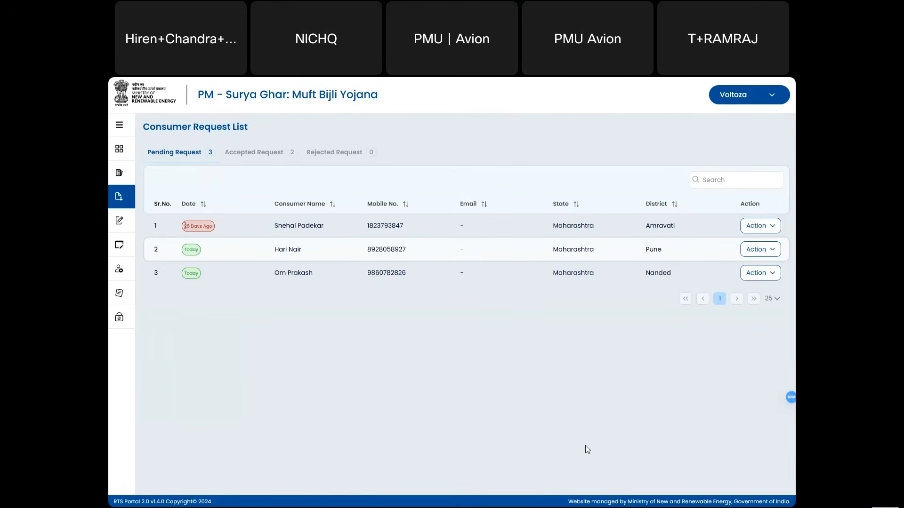
left_click_drag(185, 226, 210, 227)
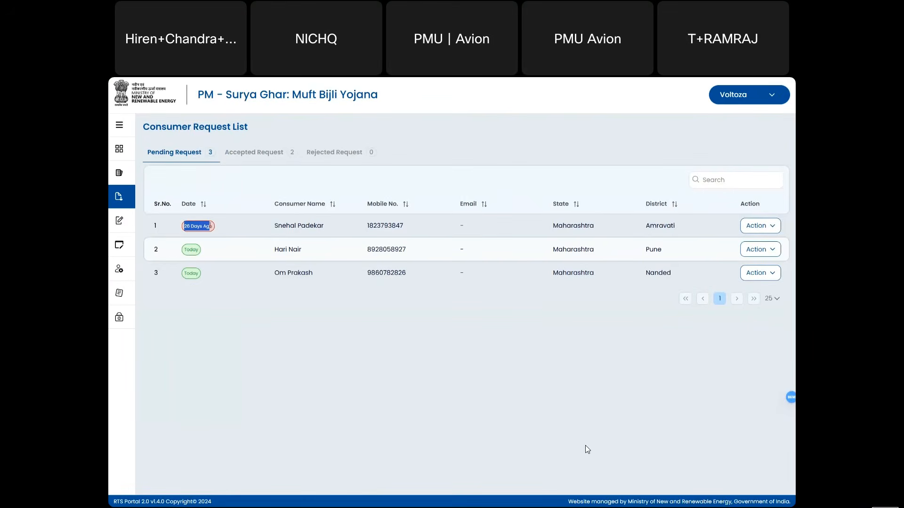
left_click(202, 310)
double_click(393, 255)
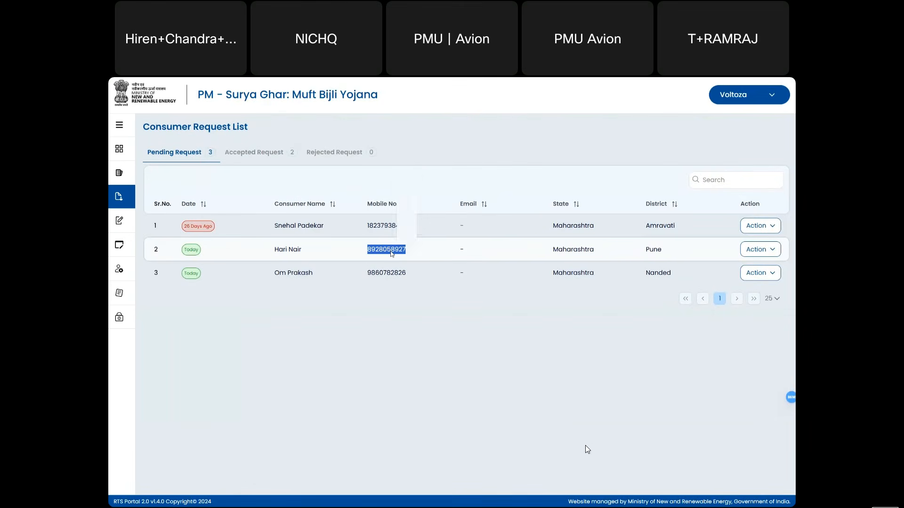
left_click(410, 323)
left_click(756, 250)
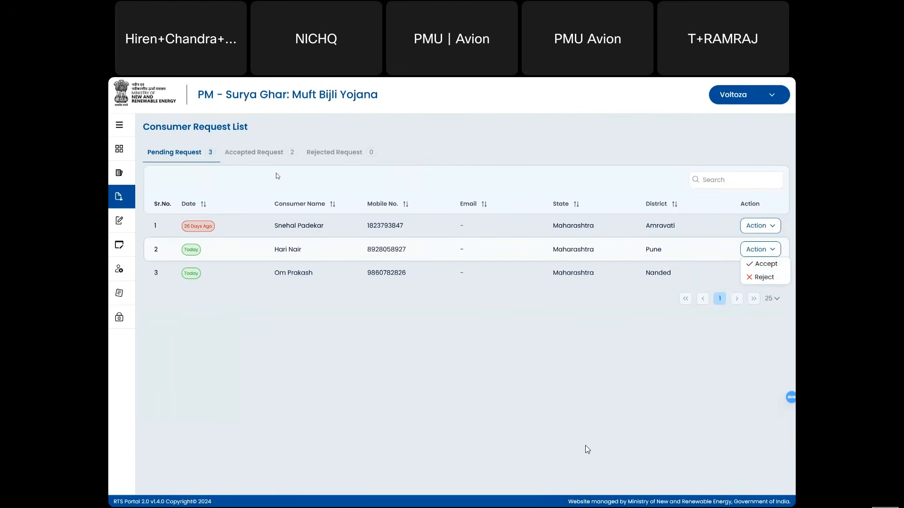
- Reject the Pune consumer's request and check the Rejected tab
left_click(255, 152)
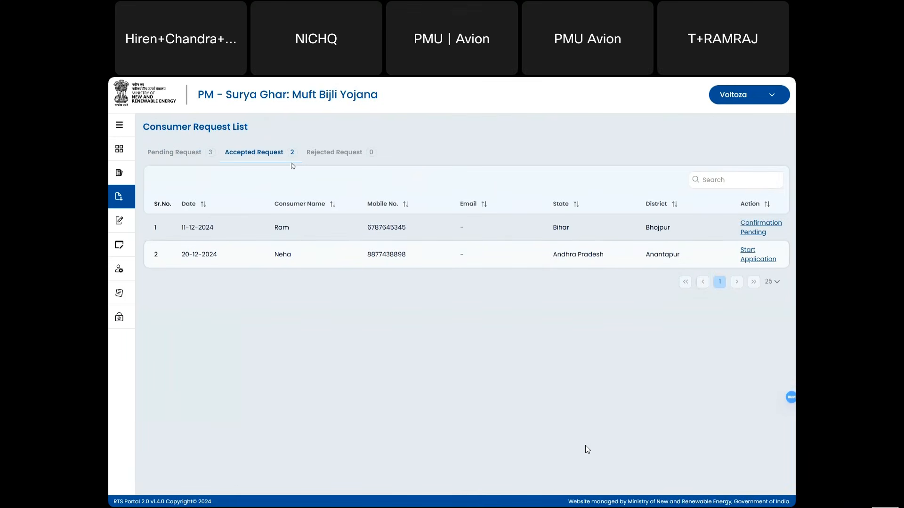
left_click(179, 159)
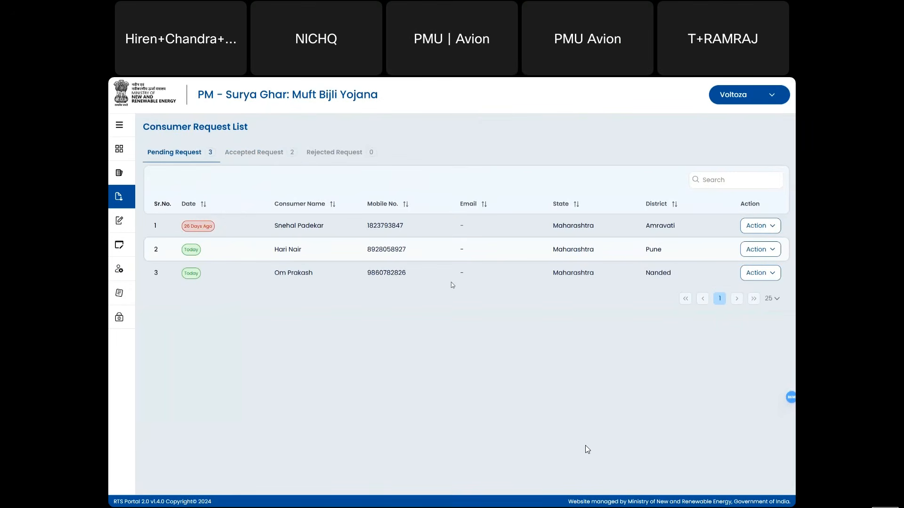
left_click(757, 251)
left_click(759, 279)
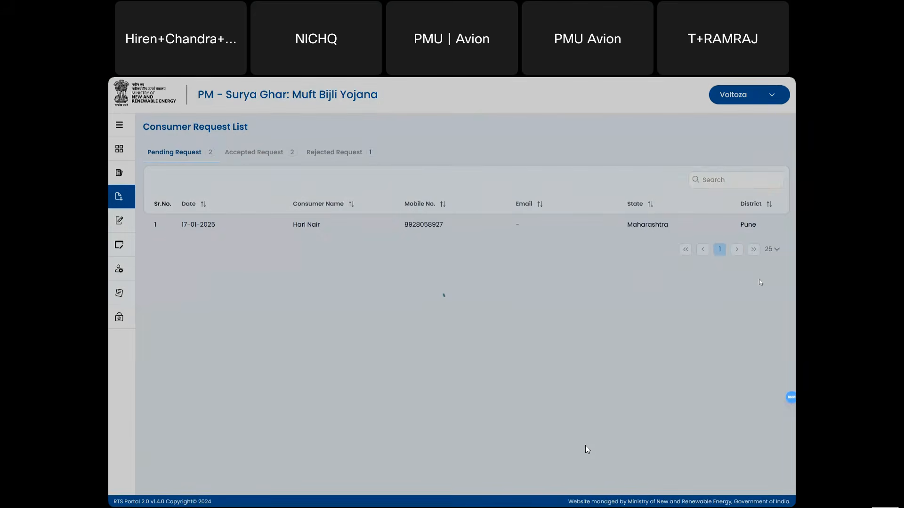
left_click(352, 162)
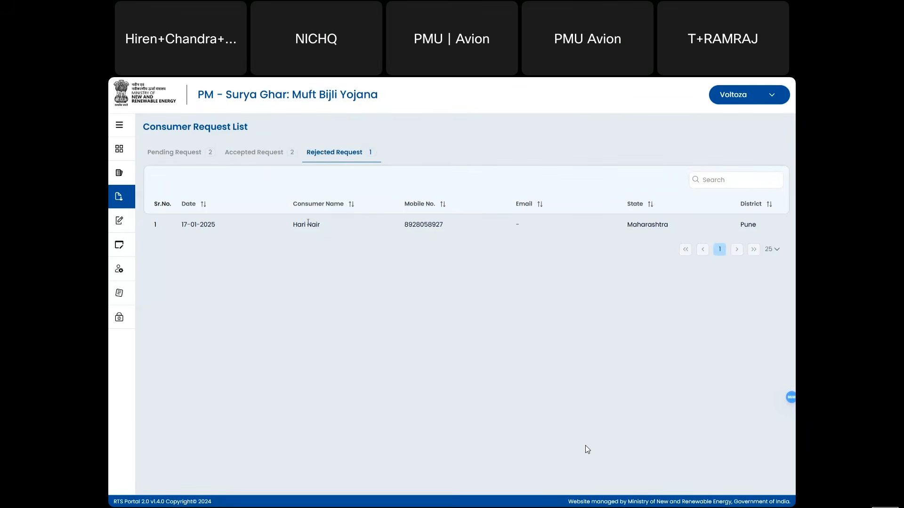
- Accept the Nanded consumer's request from the pending list
left_click(238, 153)
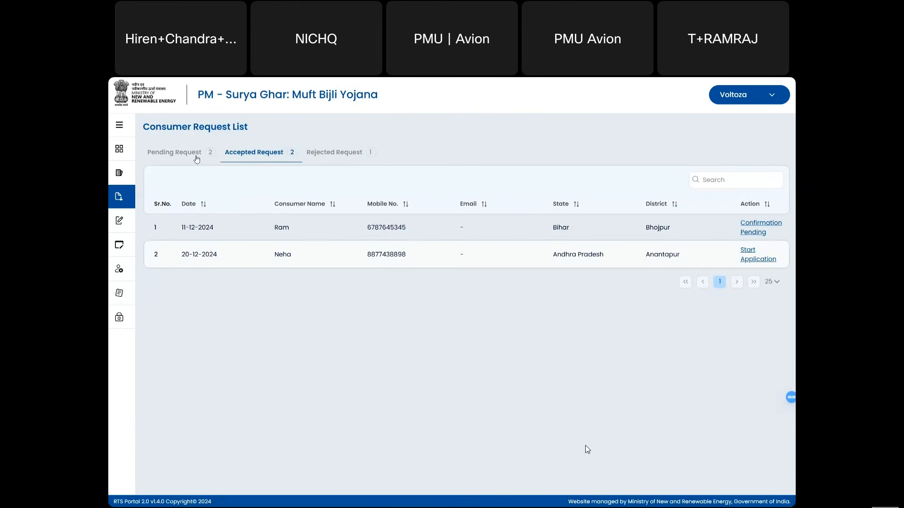
left_click(182, 152)
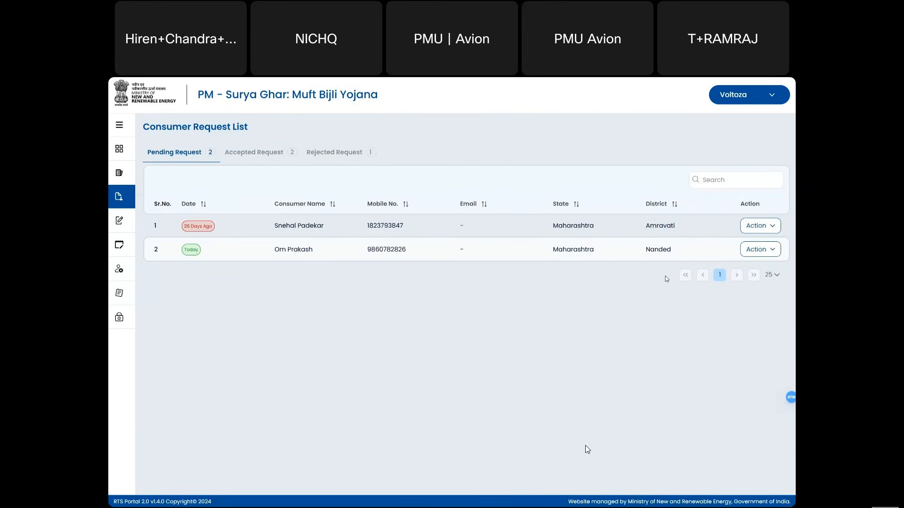
left_click(754, 254)
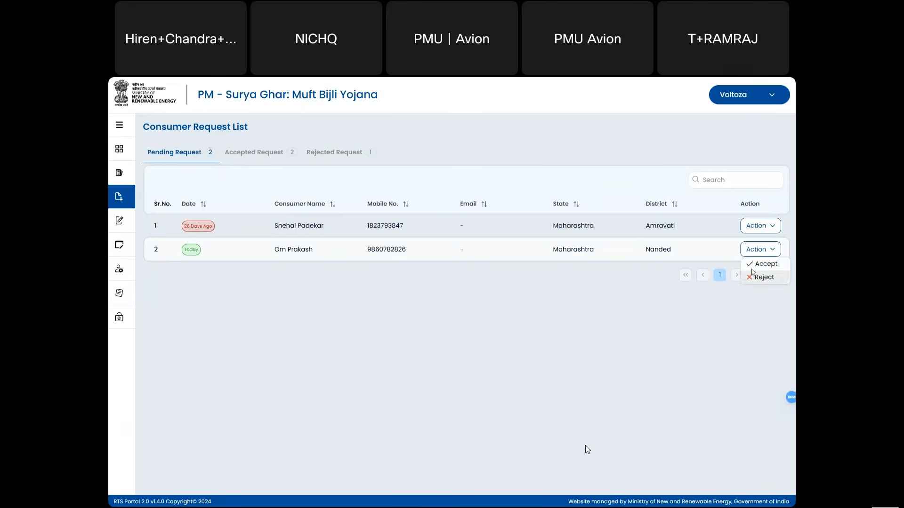
left_click(755, 265)
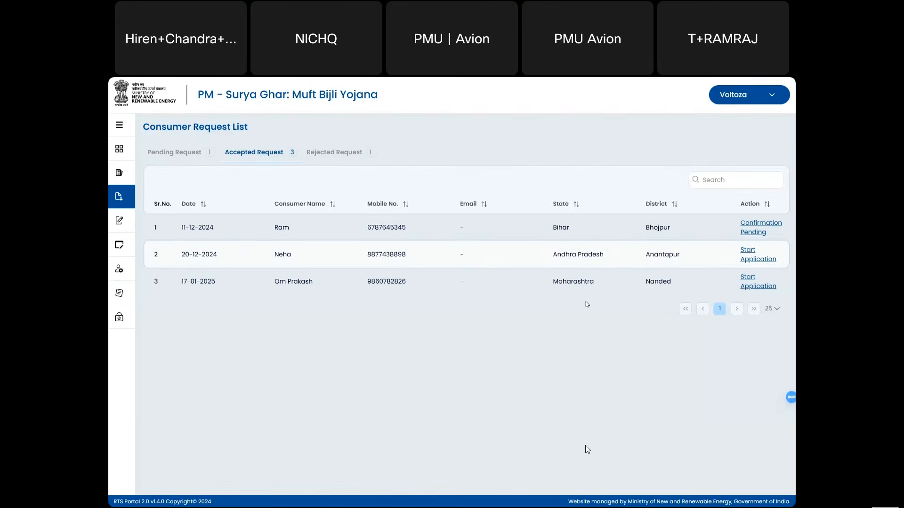
- Cancel the Nanded consumer's new application and show the single remaining Amravati request
left_click(756, 287)
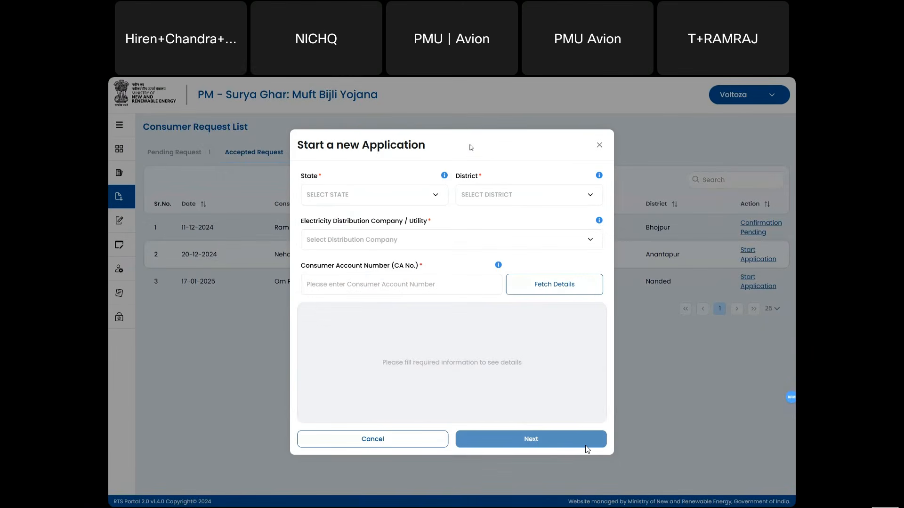
left_click_drag(377, 146, 426, 146)
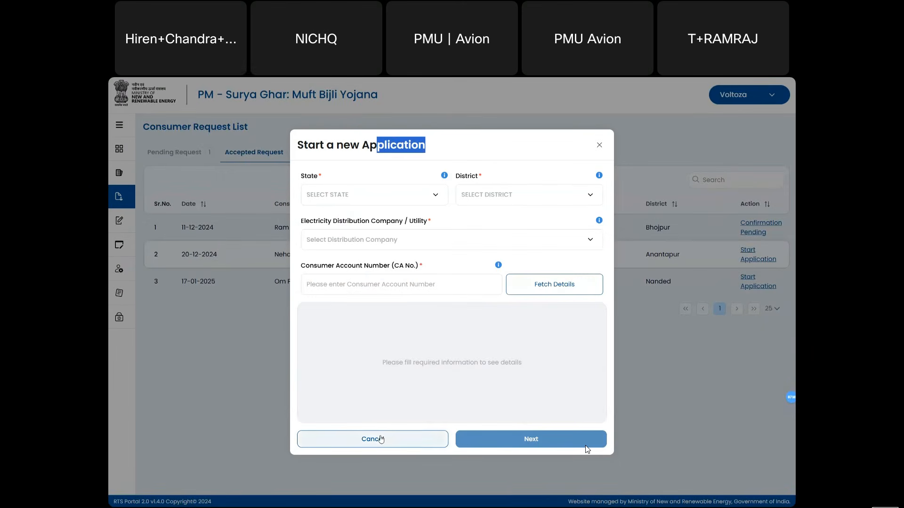
left_click(381, 439)
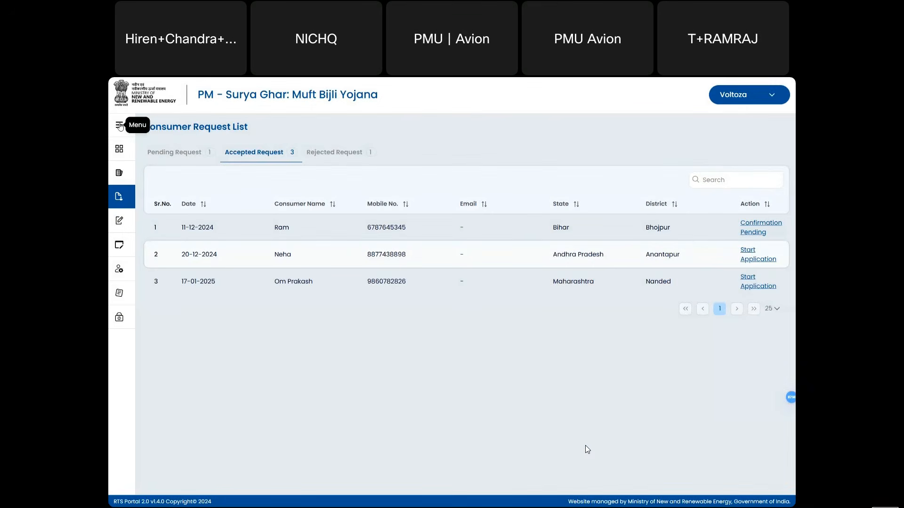
left_click(191, 152)
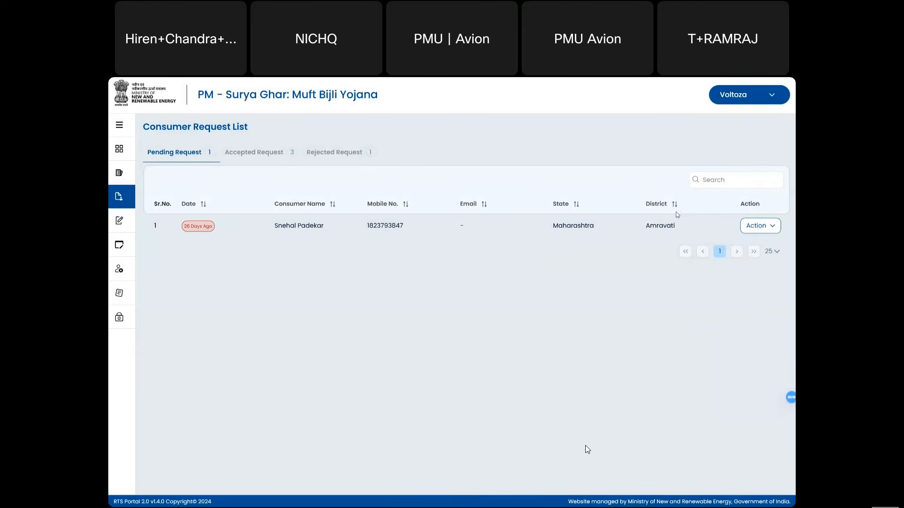
- Review the request tabs, then start a new application for the third accepted request
left_click(772, 227)
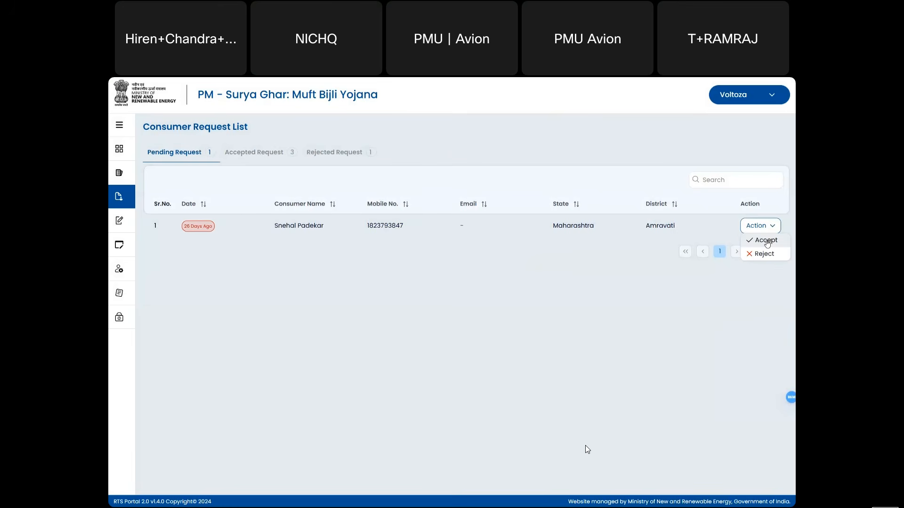
left_click(468, 268)
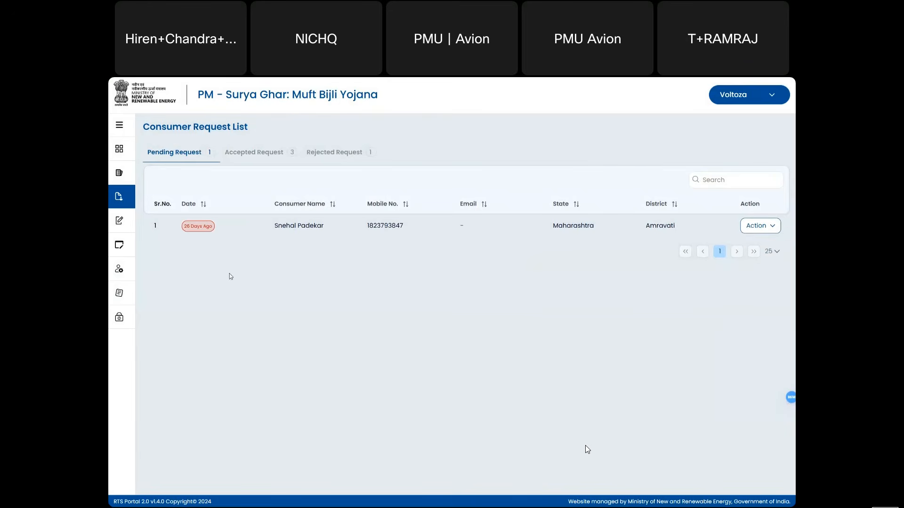
left_click(242, 152)
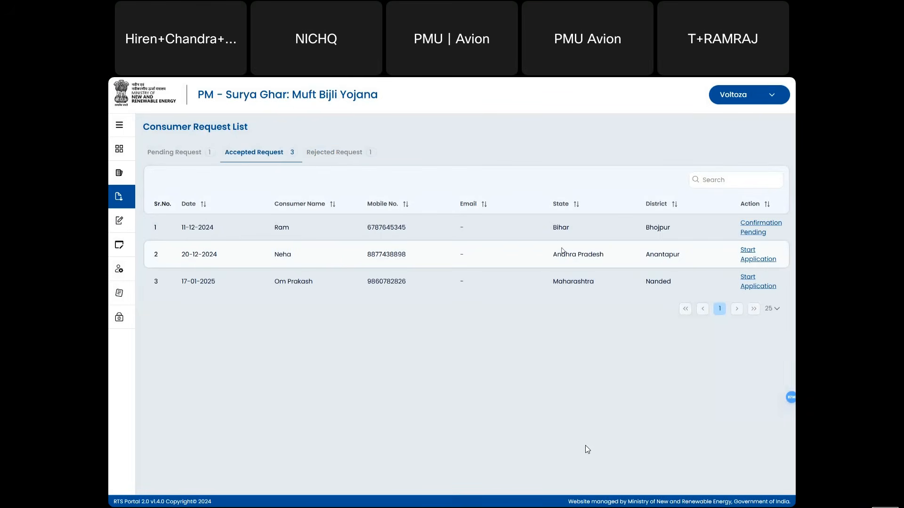
left_click(339, 152)
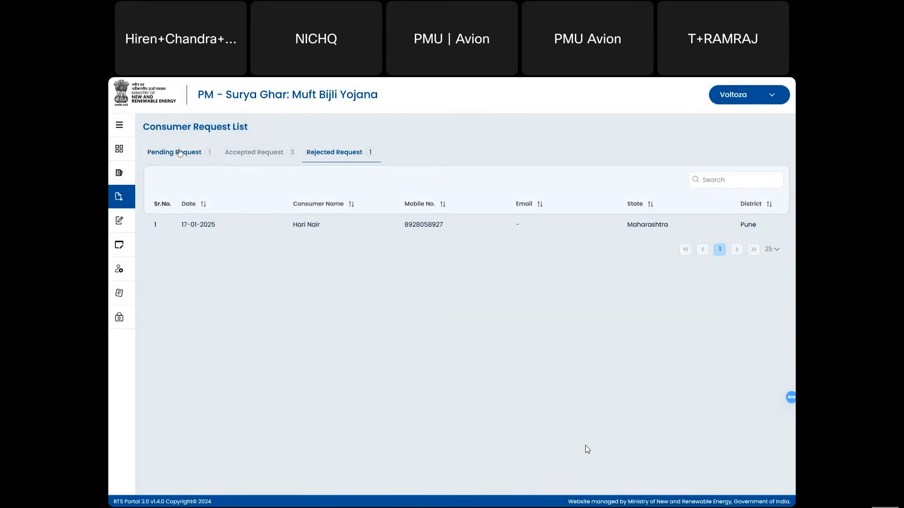
left_click(250, 154)
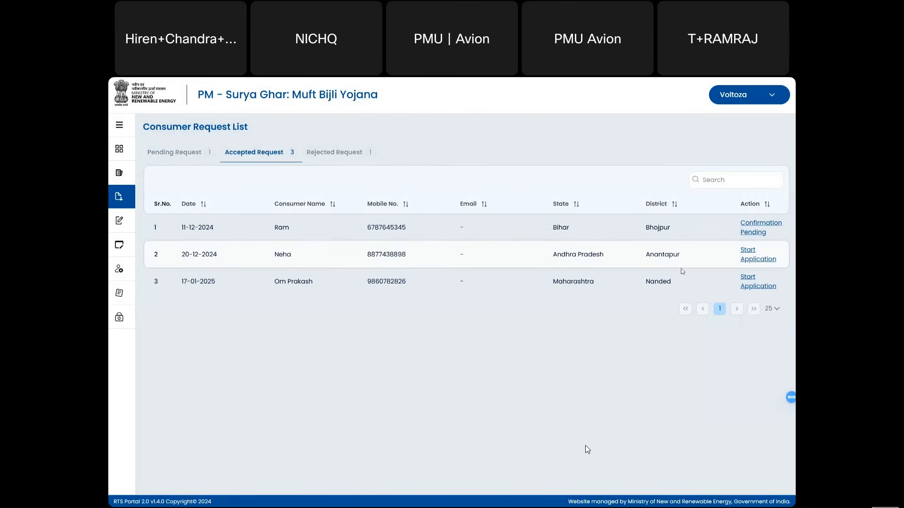
left_click(750, 279)
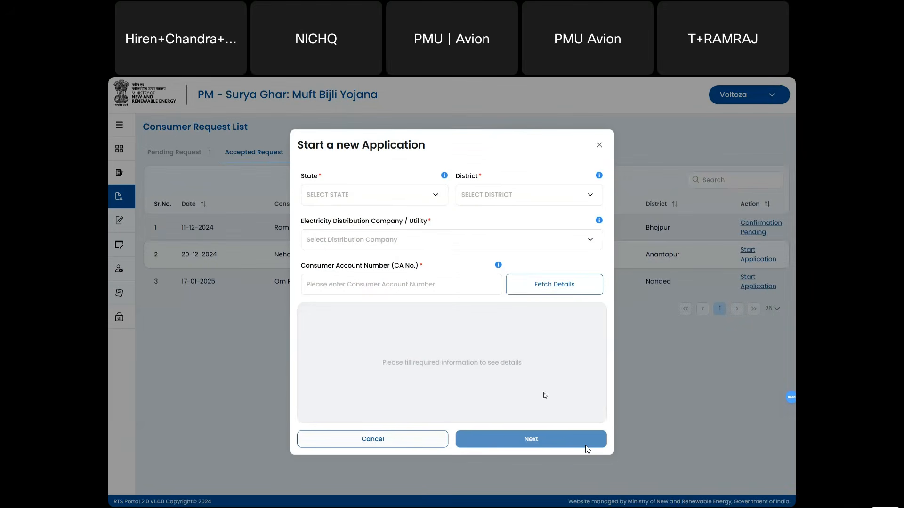
- Choose MAHARASHTRA state, NANDED district and the MSEDCL distribution company
left_click(366, 196)
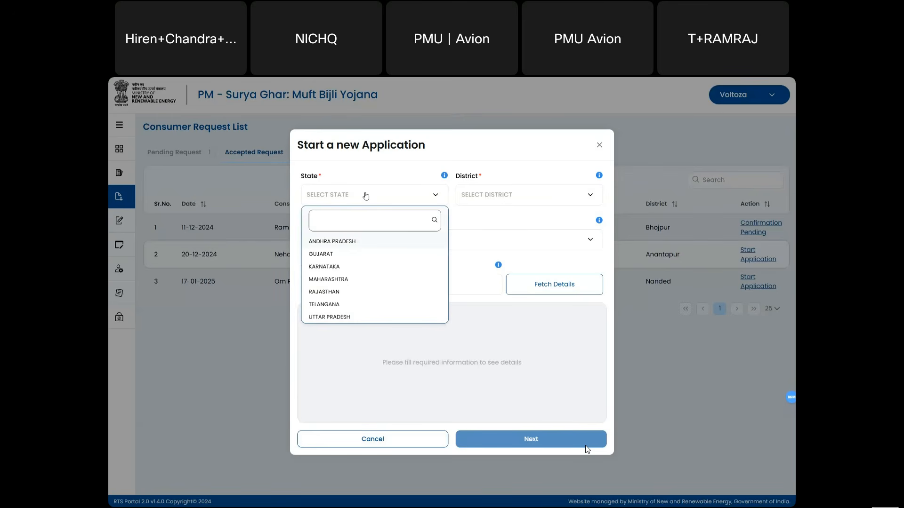
type("maha")
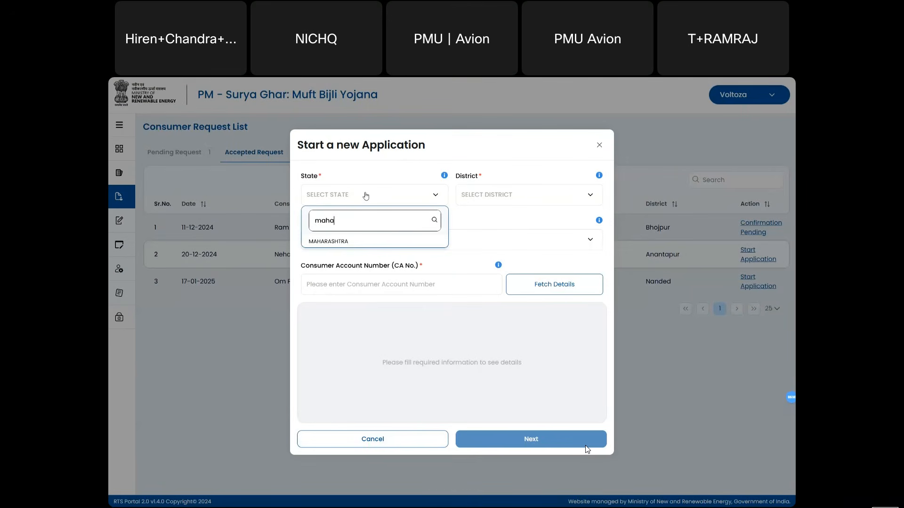
left_click(349, 243)
left_click(479, 193)
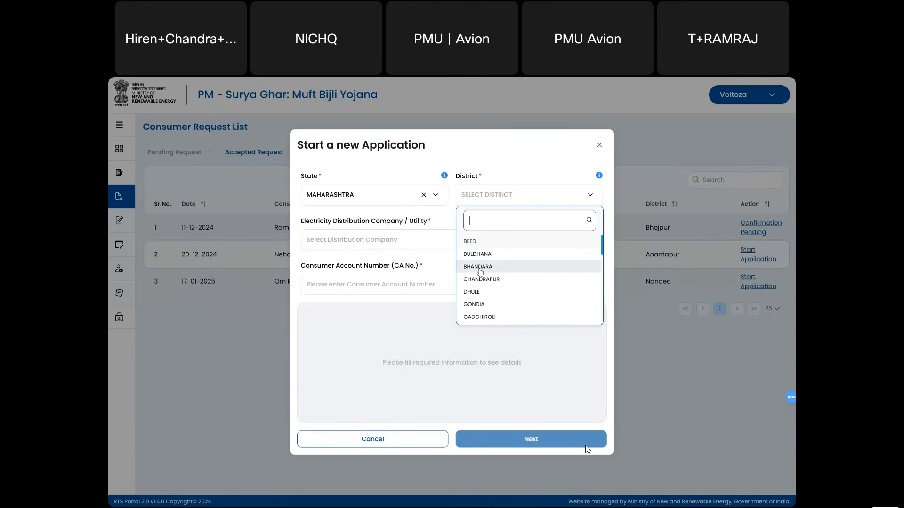
scroll(480, 272, "down", 6)
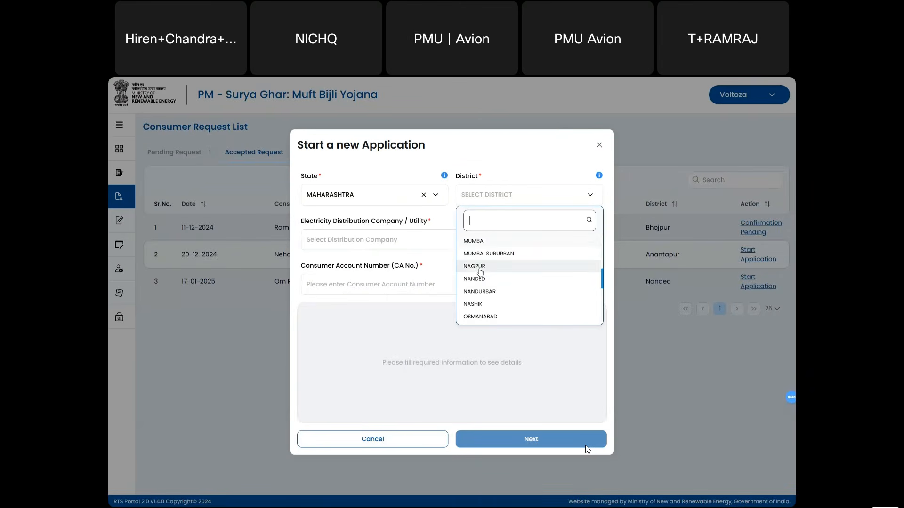
left_click(478, 280)
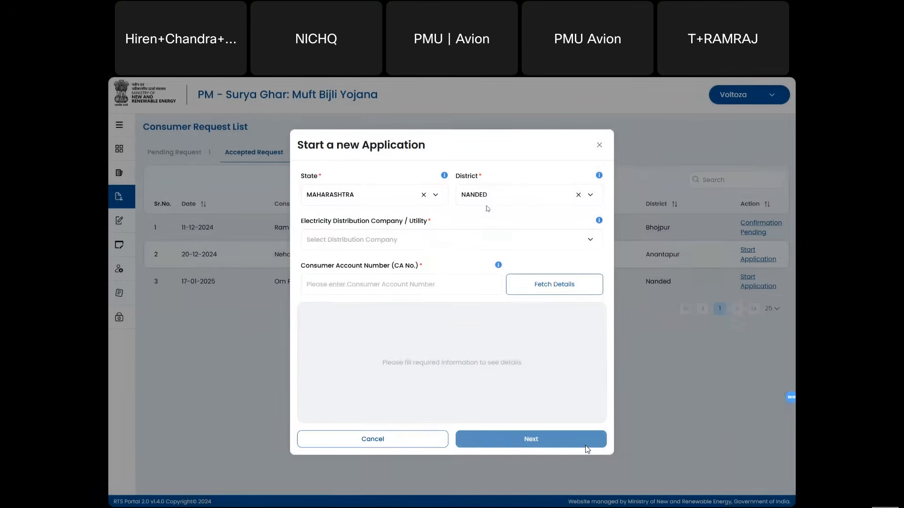
left_click(457, 240)
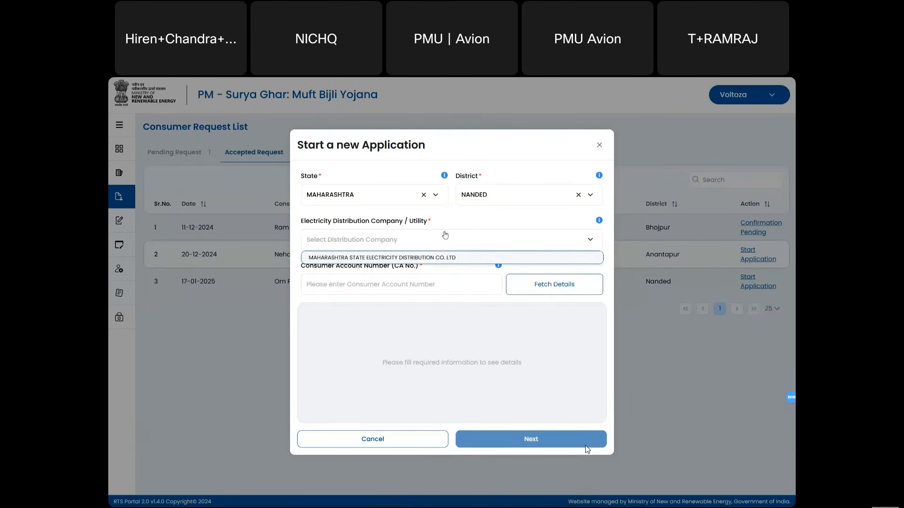
left_click(426, 258)
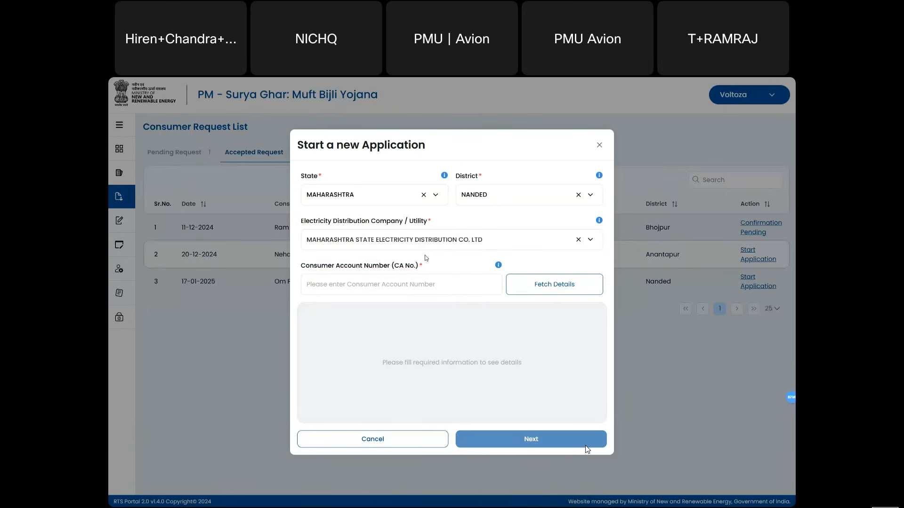
- Change the district to NAGPUR and reselect MSEDCL as the utility
left_click(476, 193)
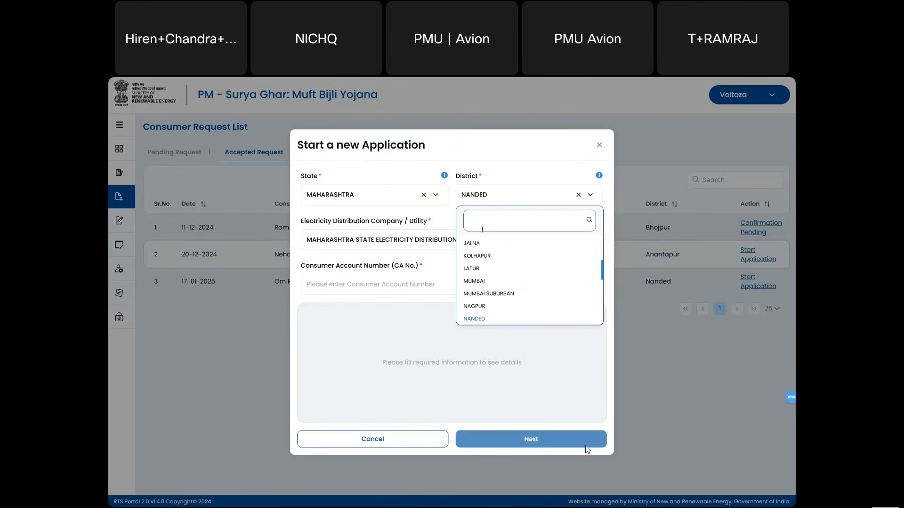
type("nag")
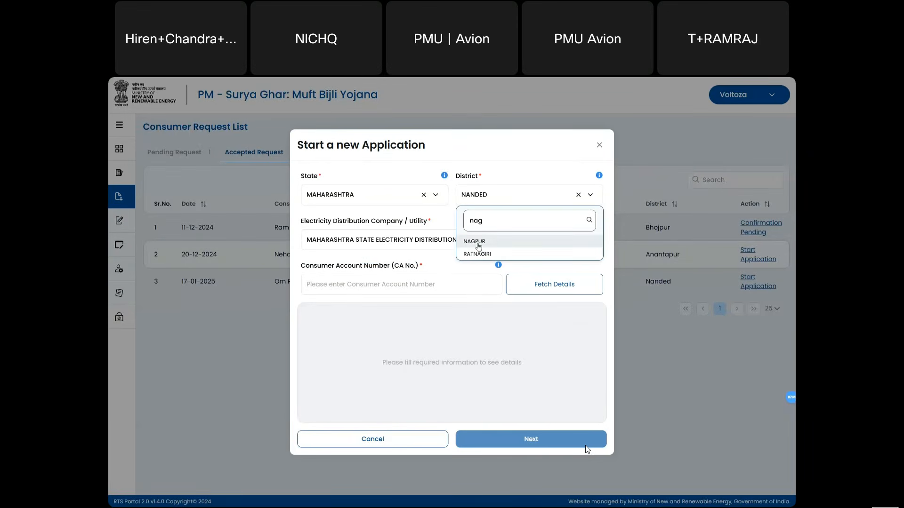
left_click(476, 243)
left_click(429, 232)
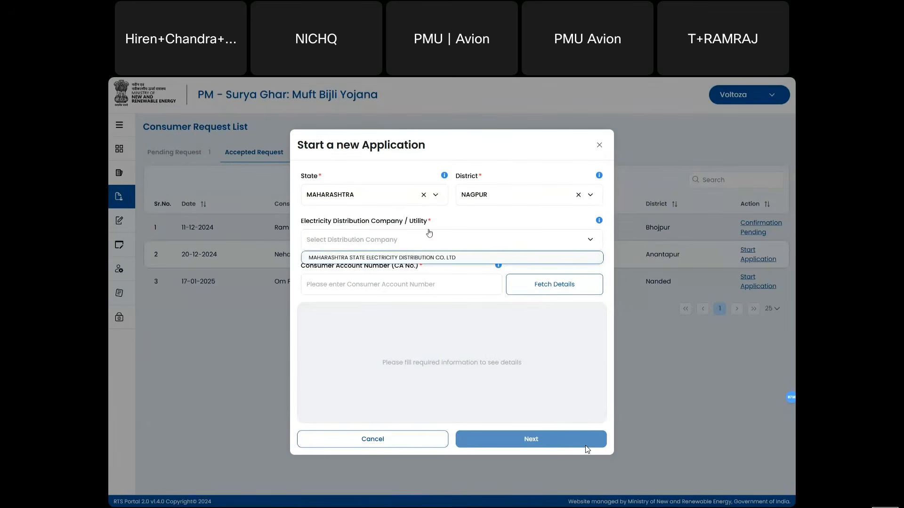
left_click(411, 259)
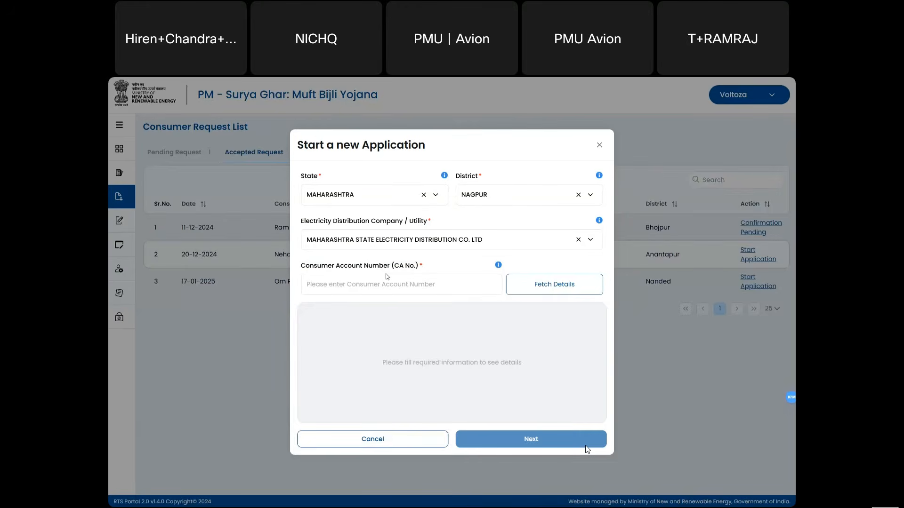
- Paste a CA number, then replace the already-registered one with a fresh account number
key("alt+Tab")
key("Tab")
key("Tab")
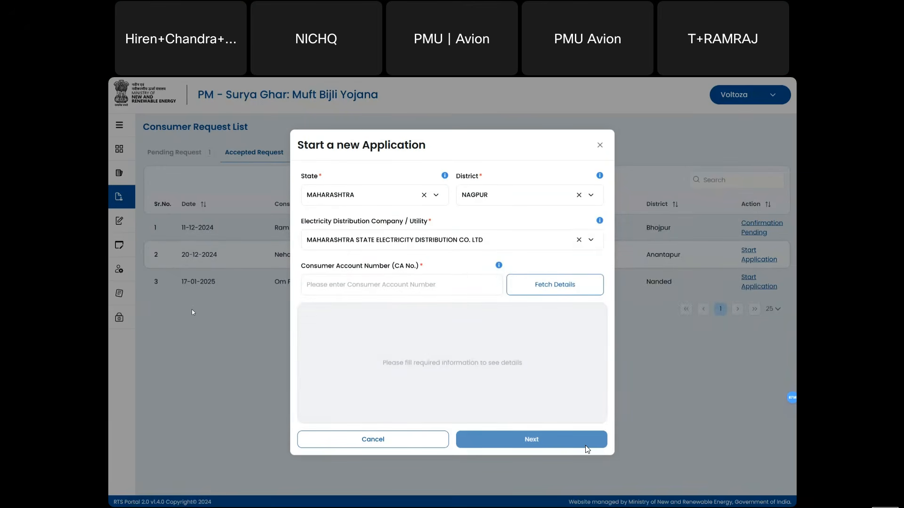
left_click(353, 281)
key("ctrl+v")
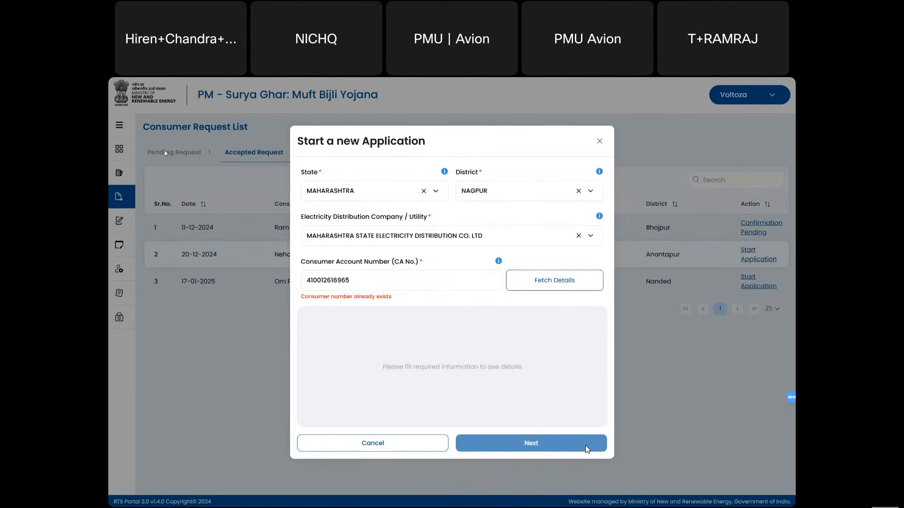
double_click(372, 286)
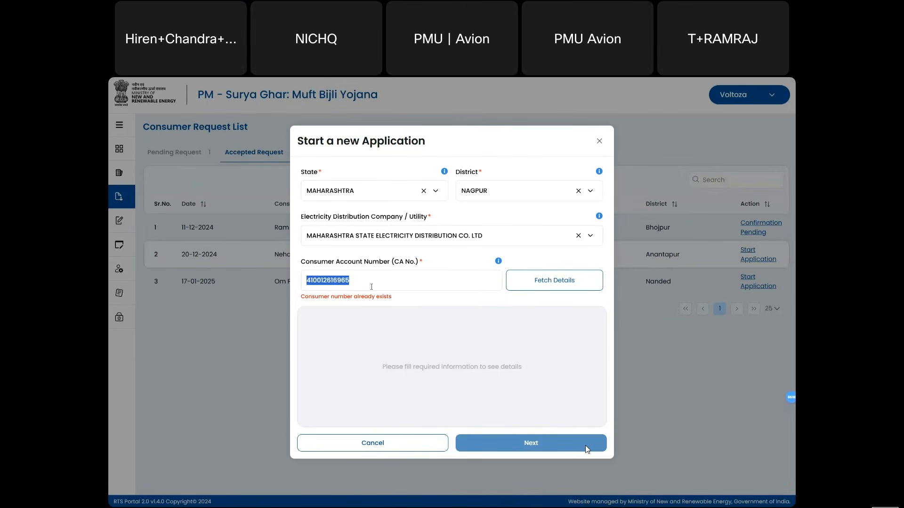
key("ctrl+v")
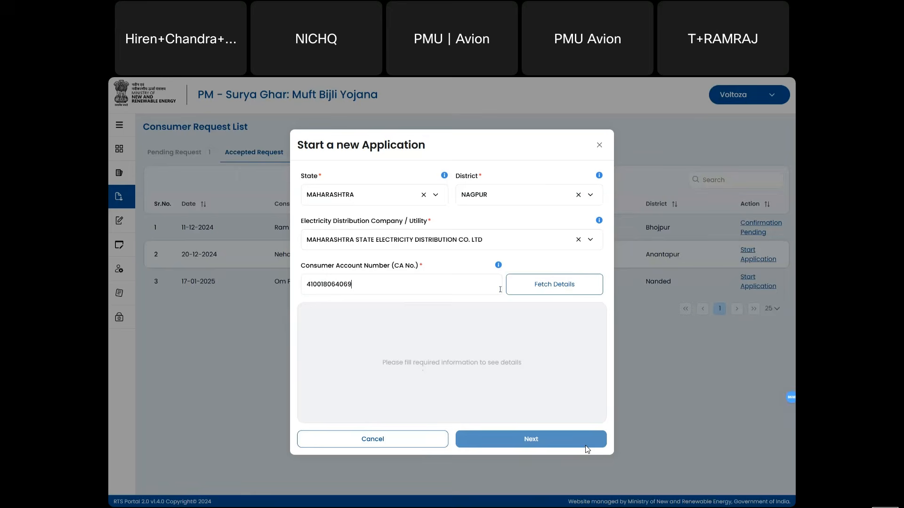
- Fetch the consumer's details for the CA number and continue to Apply for Solar Roof Installation
left_click(575, 291)
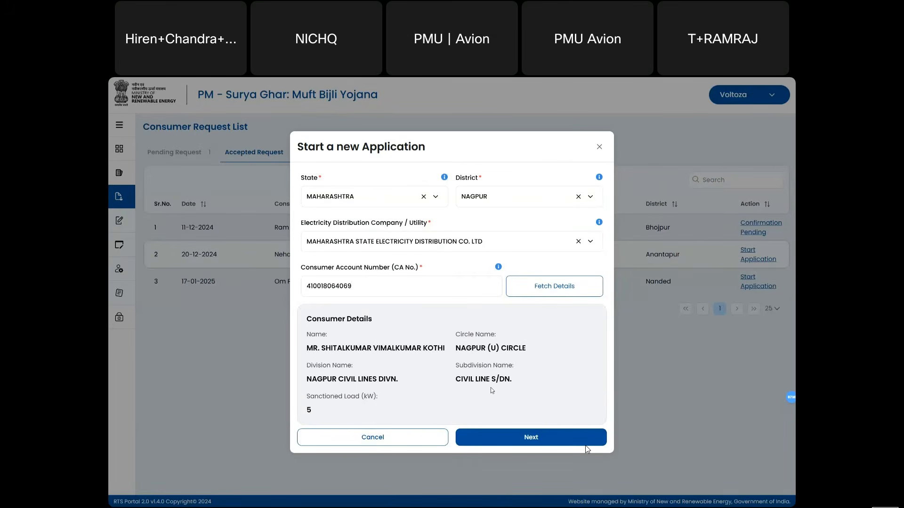
left_click(523, 437)
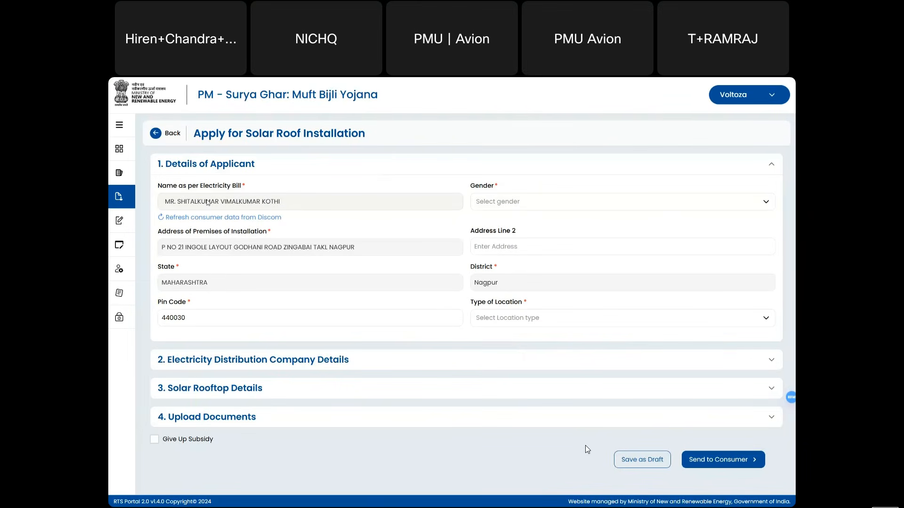
- Set the applicant's gender to Male and location type to Urban
left_click(527, 201)
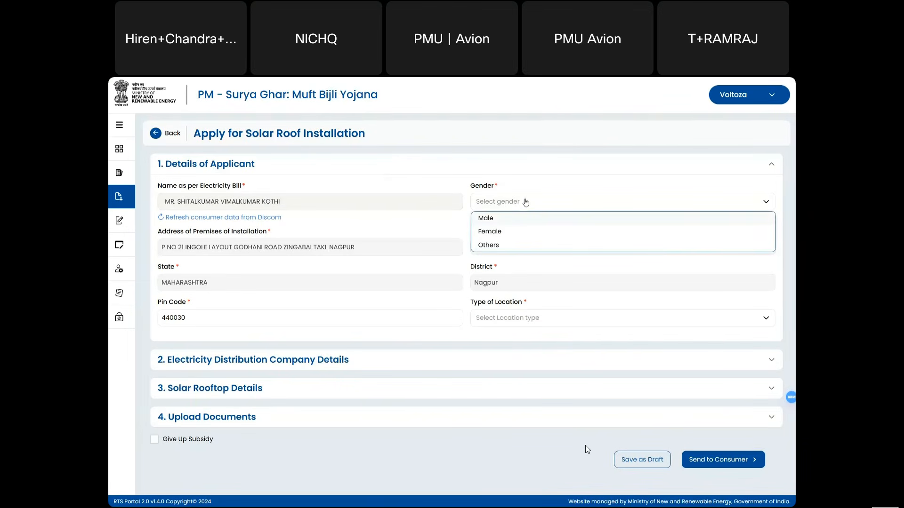
left_click(507, 222)
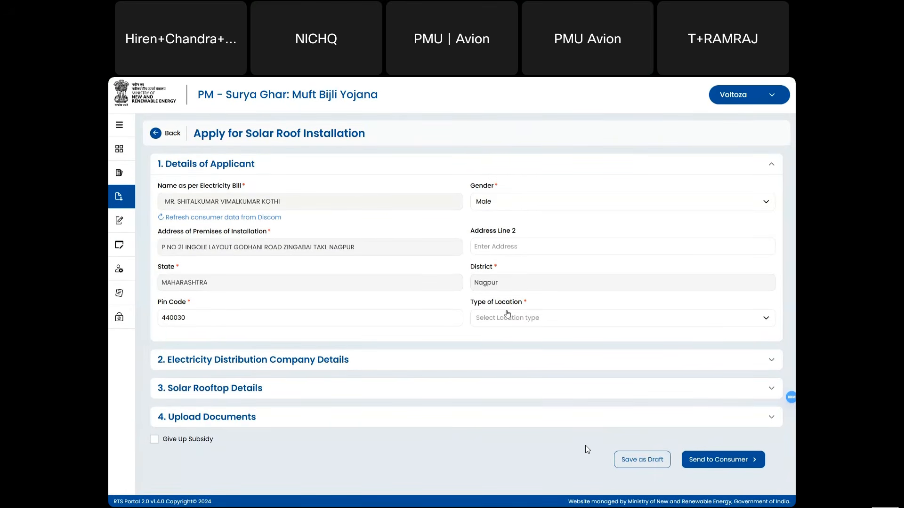
left_click(507, 317)
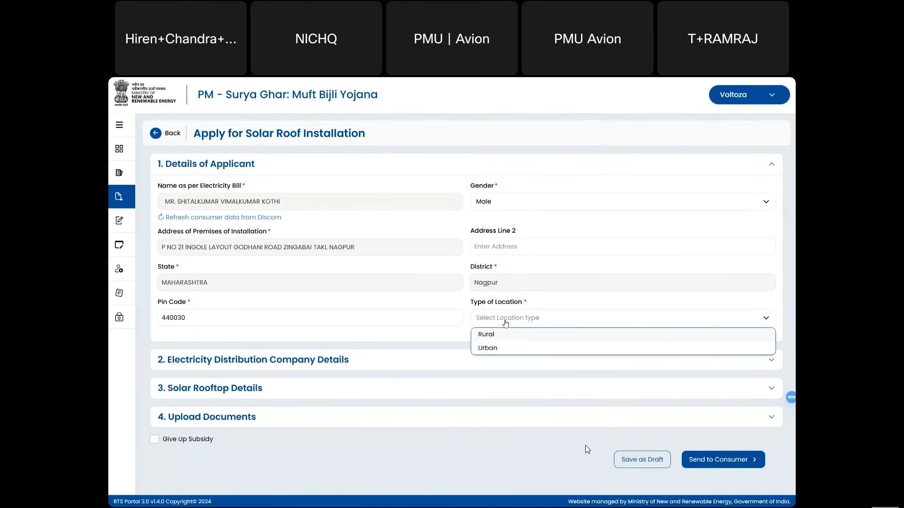
left_click(494, 350)
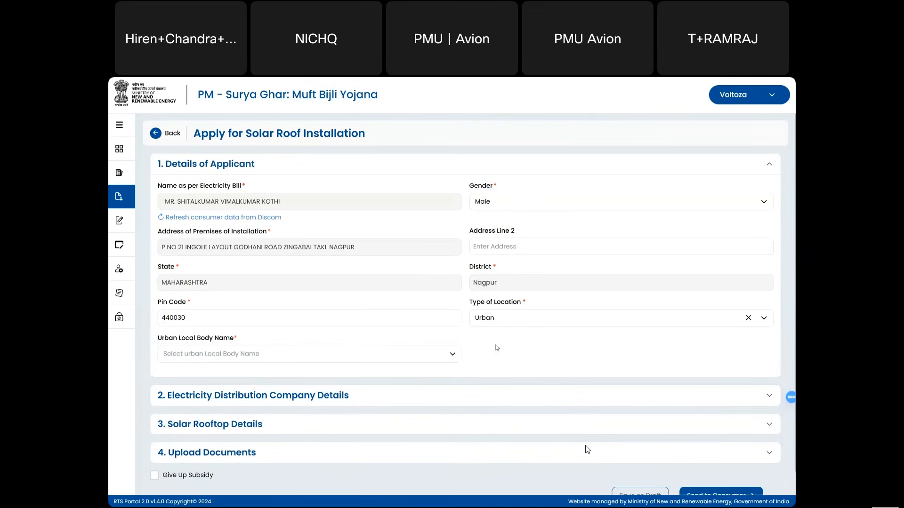
- Choose Hingna as the Urban Local Body and expand the distribution company details section
left_click(405, 354)
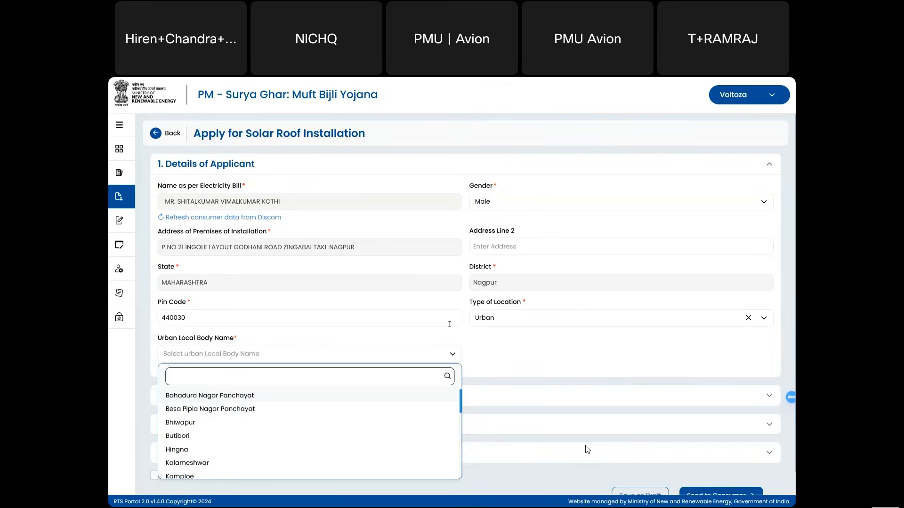
left_click(532, 319)
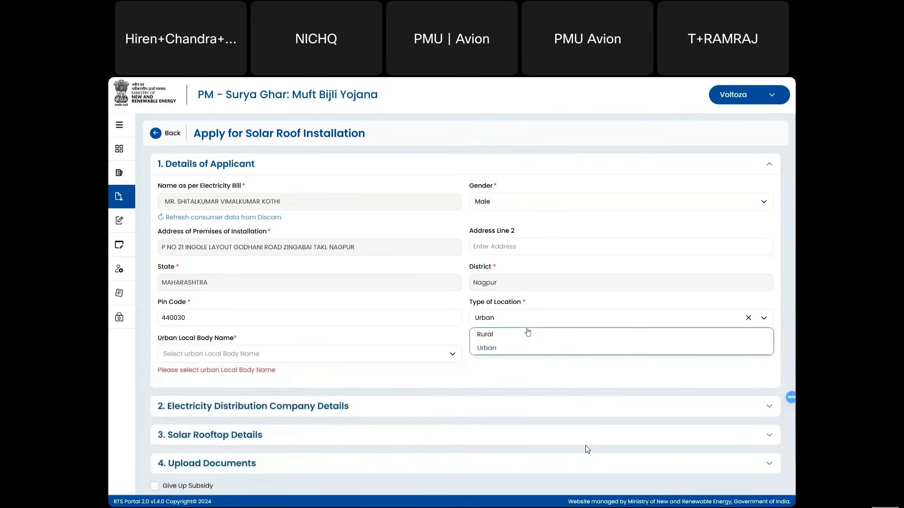
left_click(487, 335)
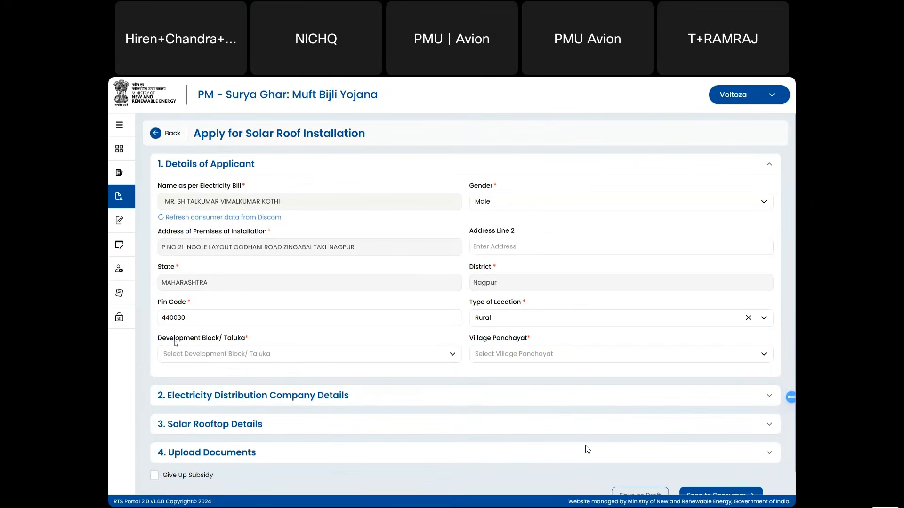
left_click_drag(176, 343, 228, 340)
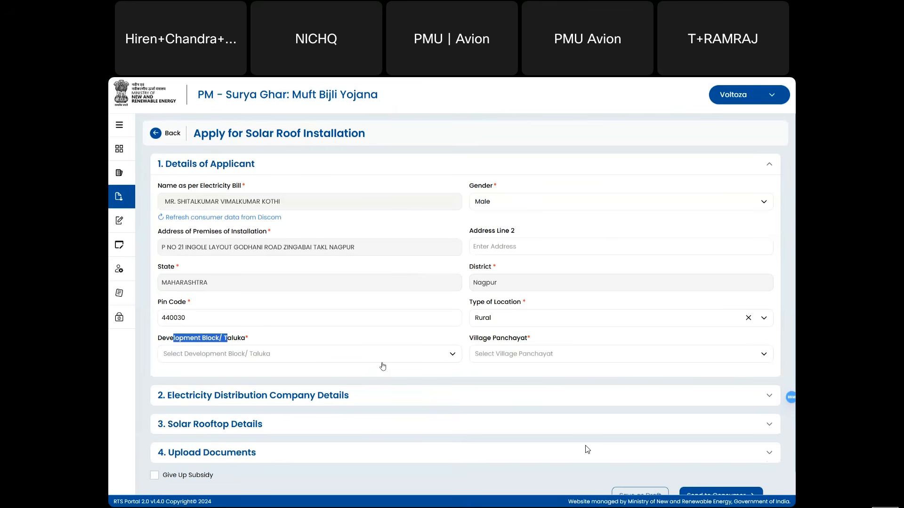
left_click(490, 323)
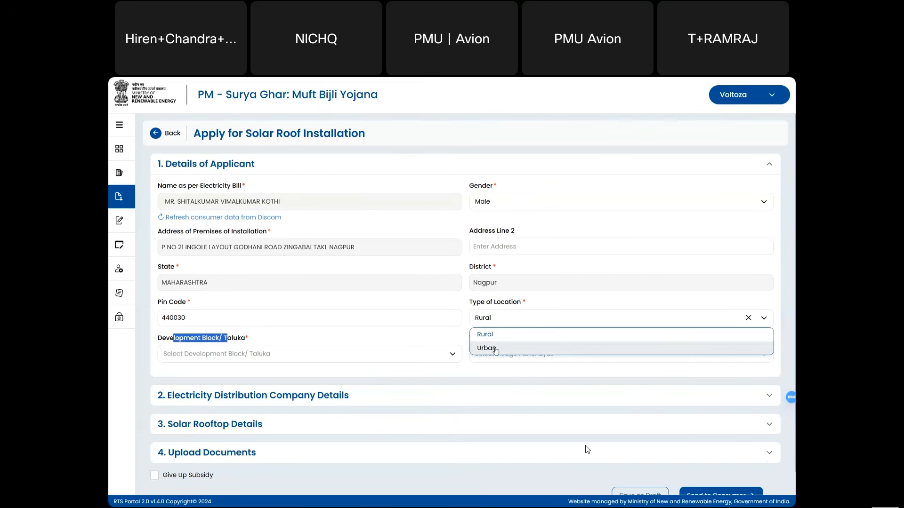
left_click(495, 349)
left_click(322, 352)
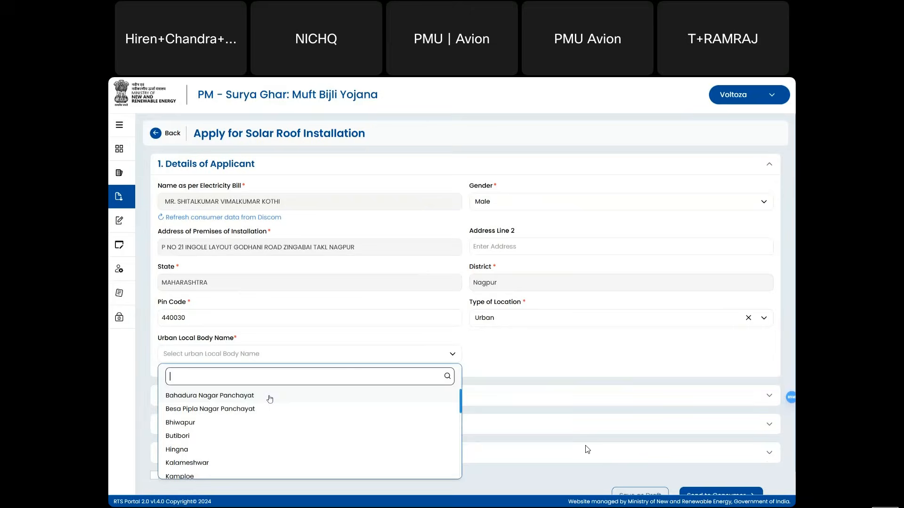
left_click(214, 448)
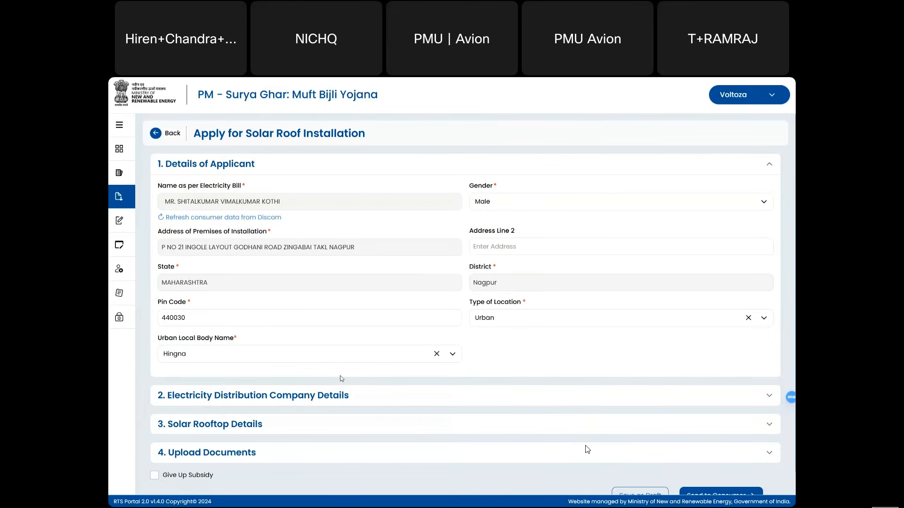
left_click(403, 390)
scroll(265, 314, "down", 3)
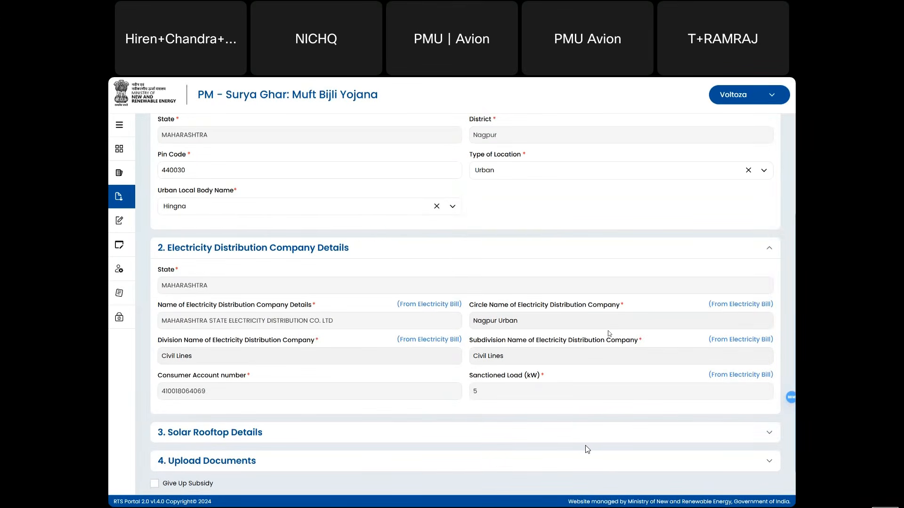
- Expand section 3, Solar Rooftop Details, to show category, capacity and latitude/longitude fields
scroll(608, 331, "down", 1)
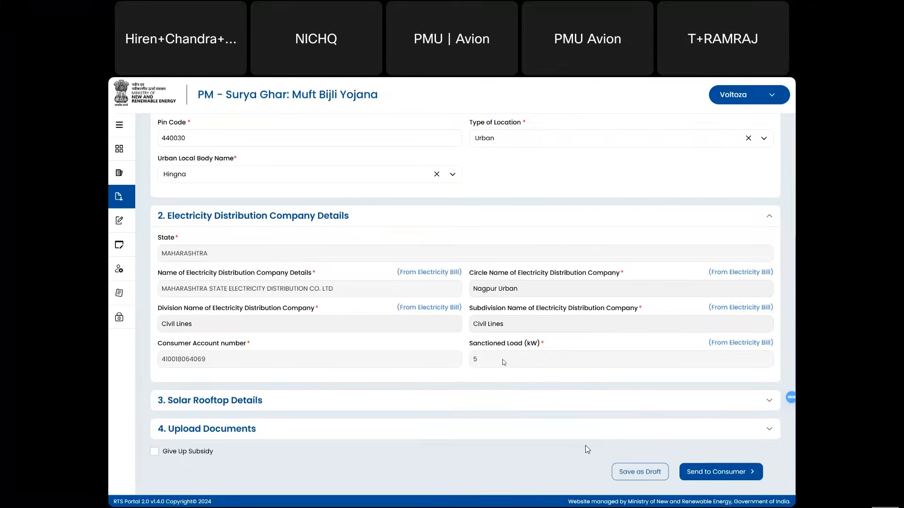
left_click(489, 400)
scroll(487, 397, "down", 2)
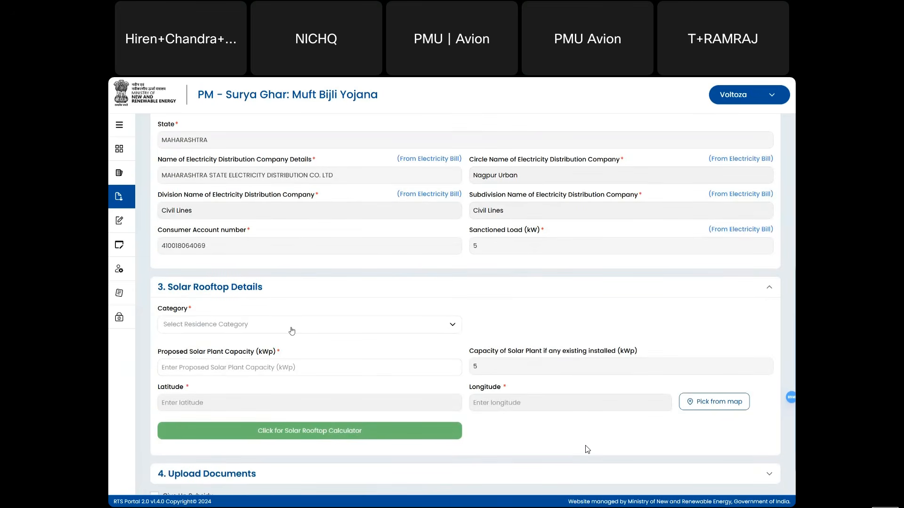
- Set the rooftop category to Residential after briefly trying Resident Welfare Association
left_click(292, 331)
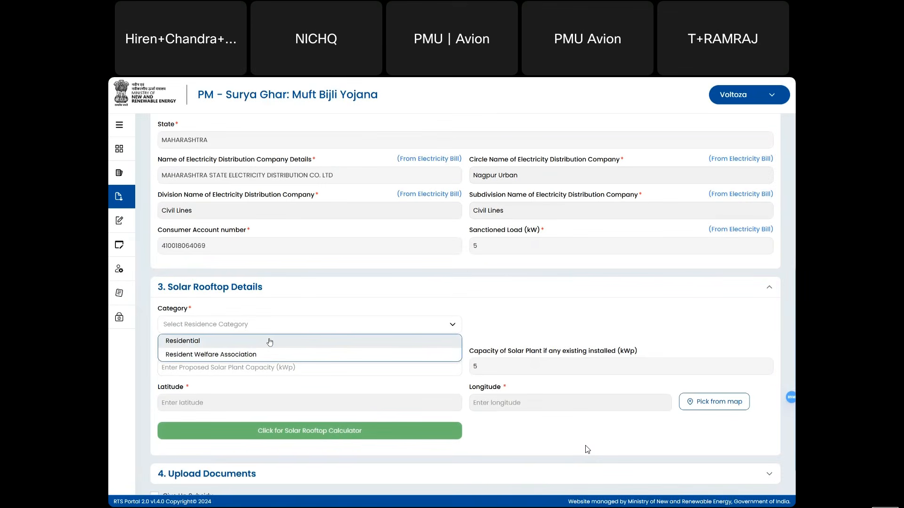
left_click(270, 342)
left_click(258, 328)
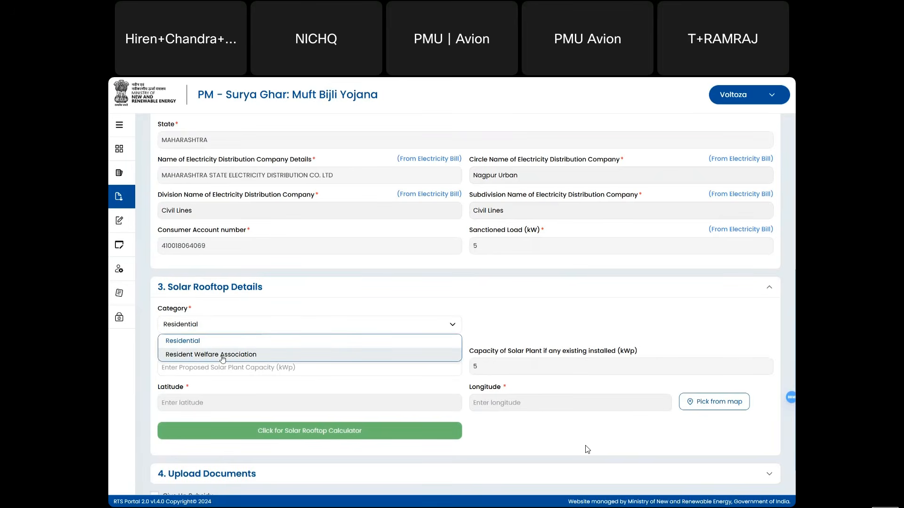
left_click(223, 356)
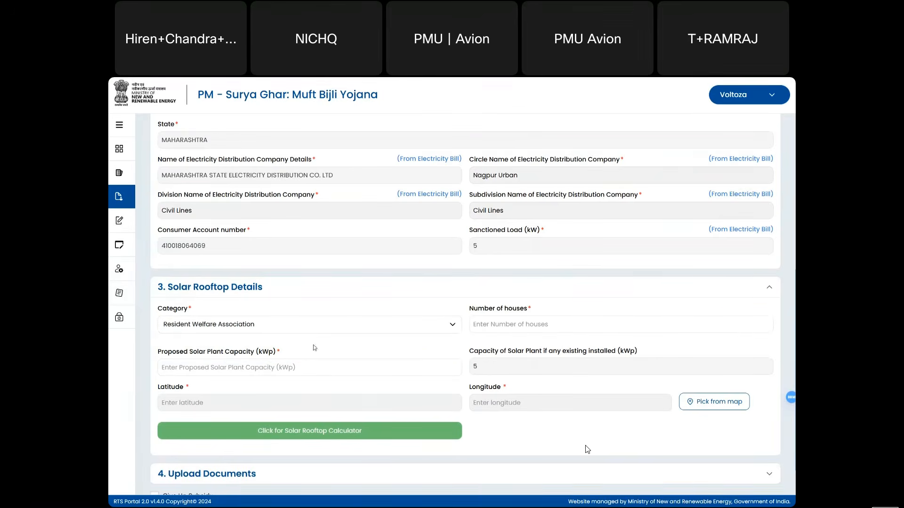
left_click(517, 328)
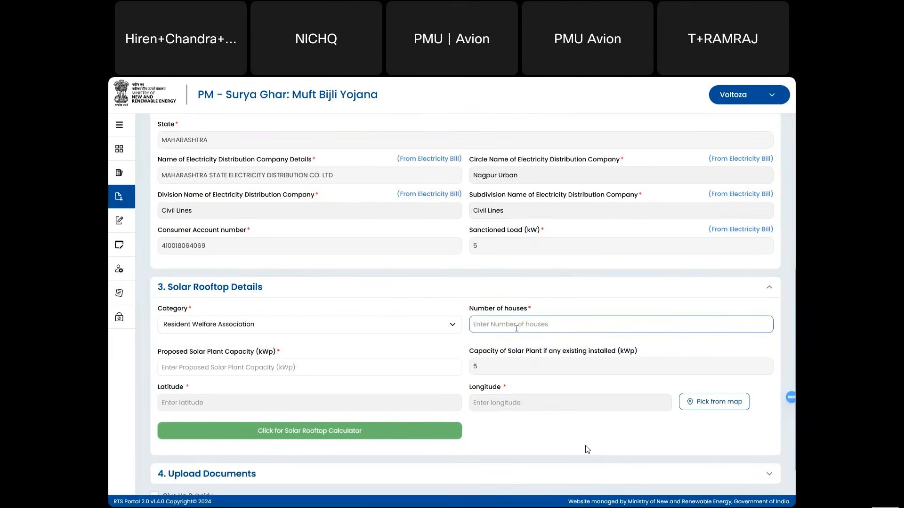
type("33")
key("BackSpace")
key("BackSpace")
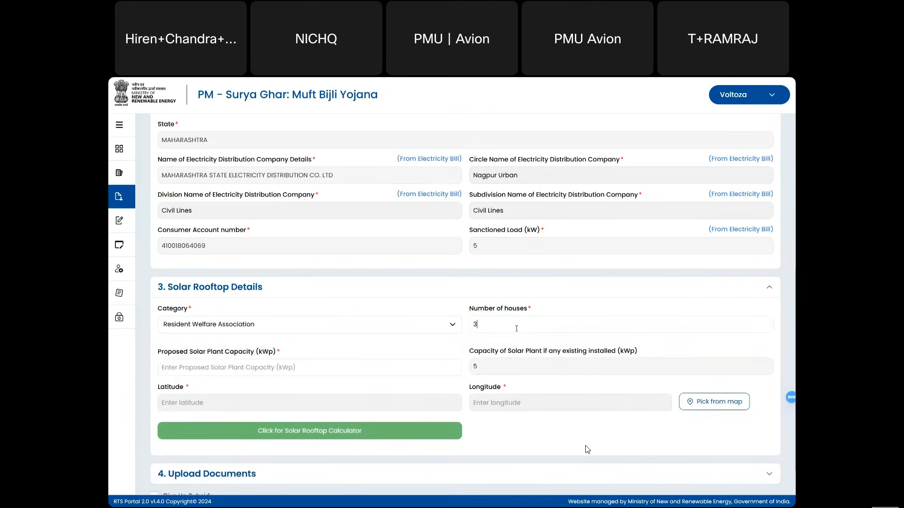
left_click(431, 331)
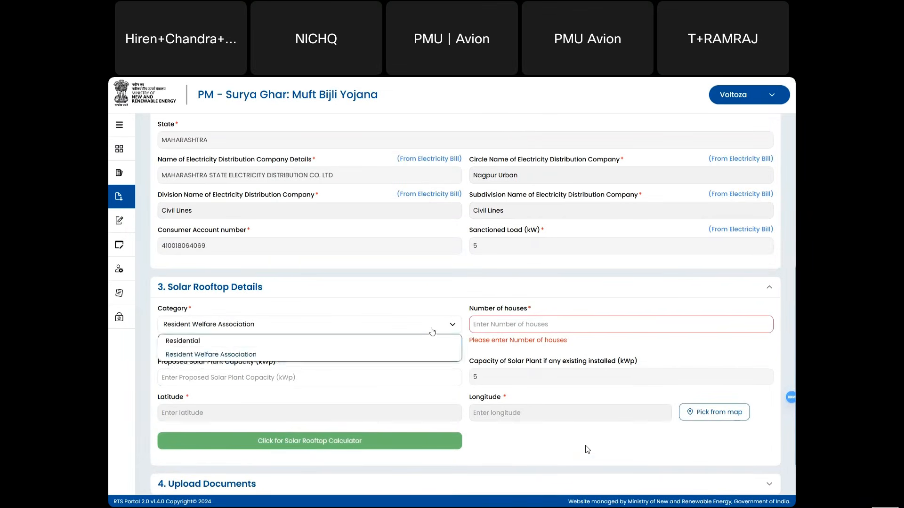
left_click(411, 347)
- Enter 1.50 kWp as the proposed solar plant capacity
left_click(347, 366)
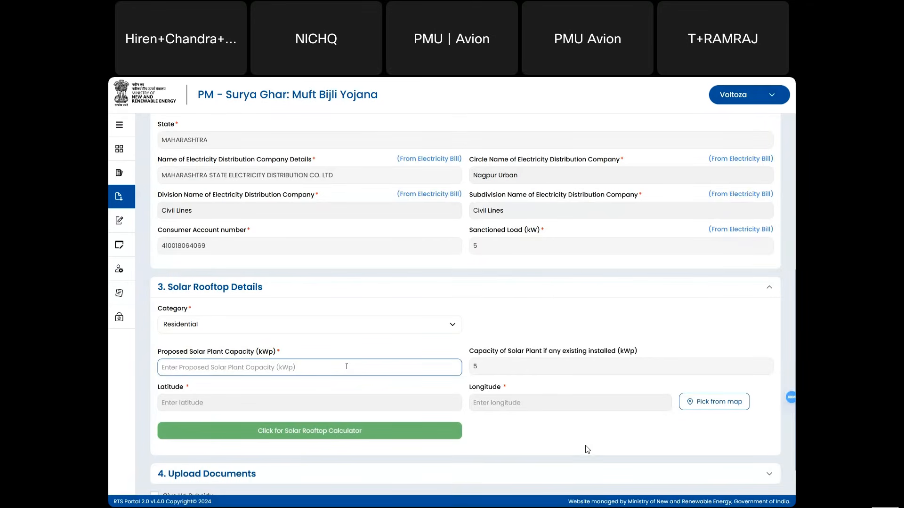
left_click(487, 248)
double_click(474, 247)
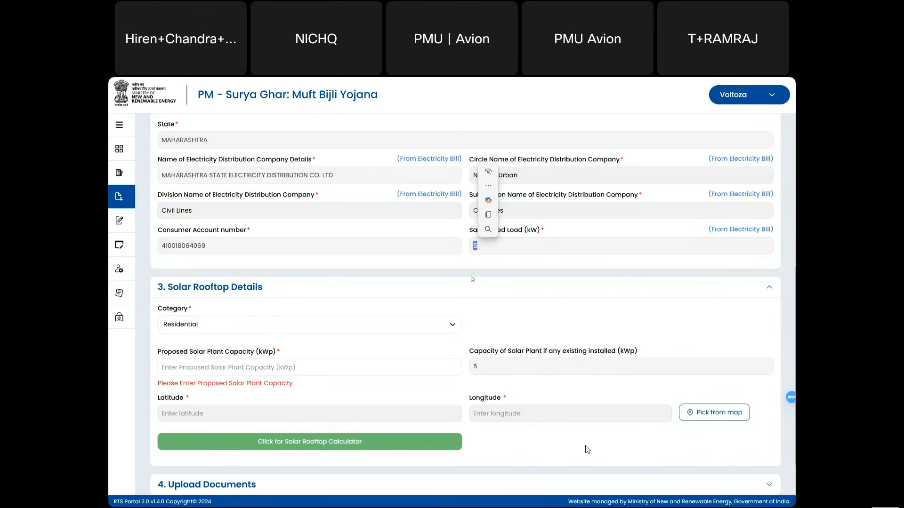
left_click(466, 310)
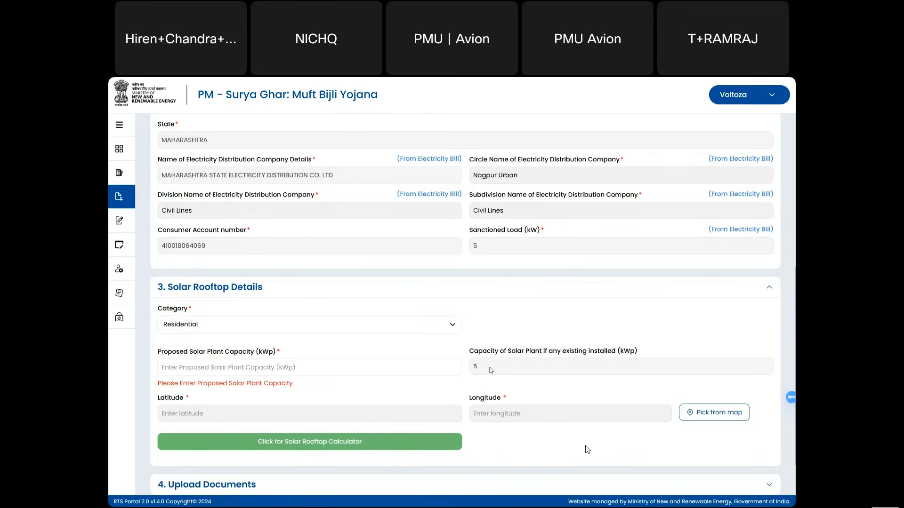
double_click(474, 367)
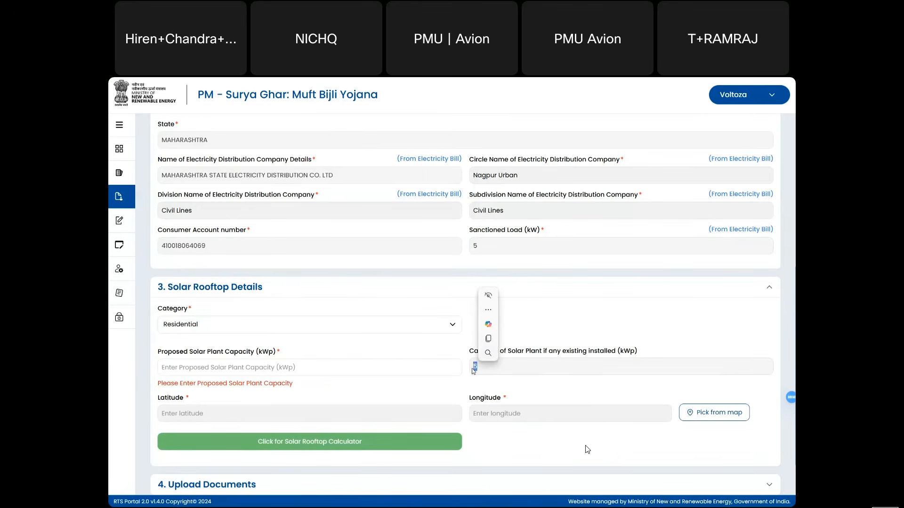
left_click(409, 370)
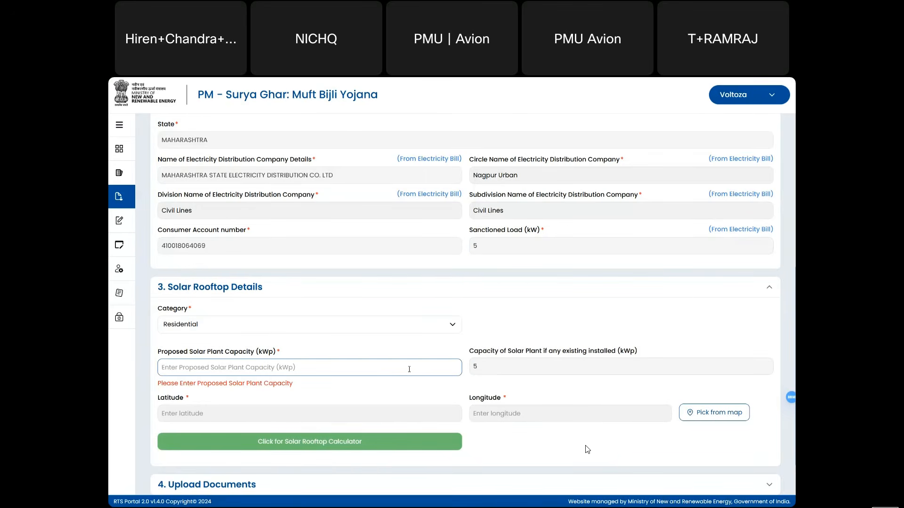
type("12")
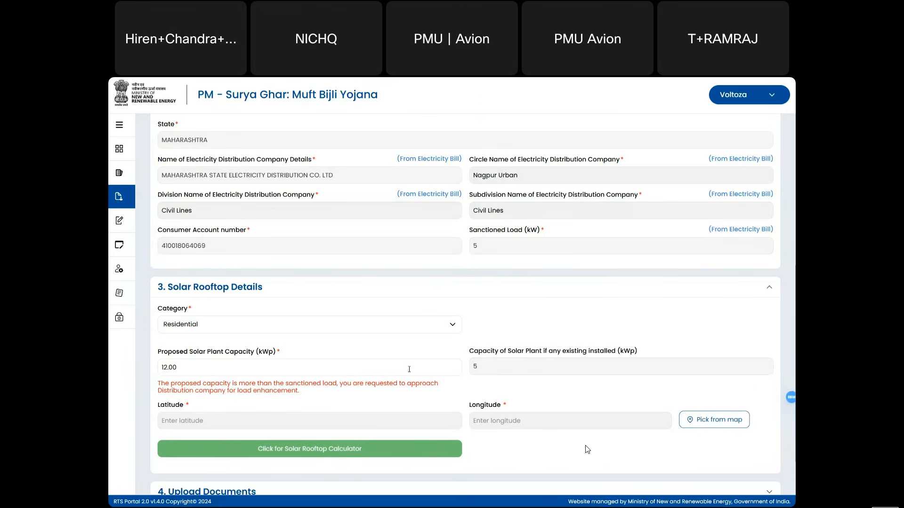
key("BackSpace")
type(".5")
scroll(498, 369, "down", 1)
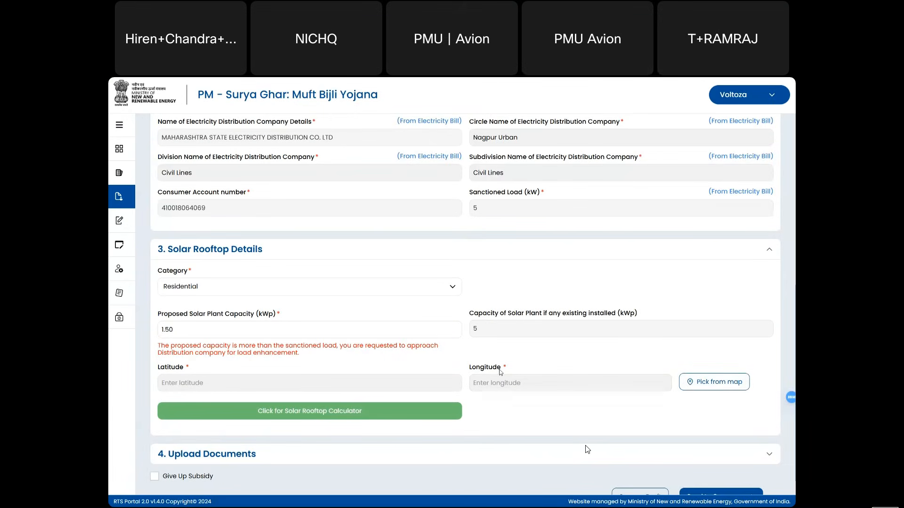
- Drop a site pin near Nagpur on the map, then expand 4. Upload Documents
left_click(681, 385)
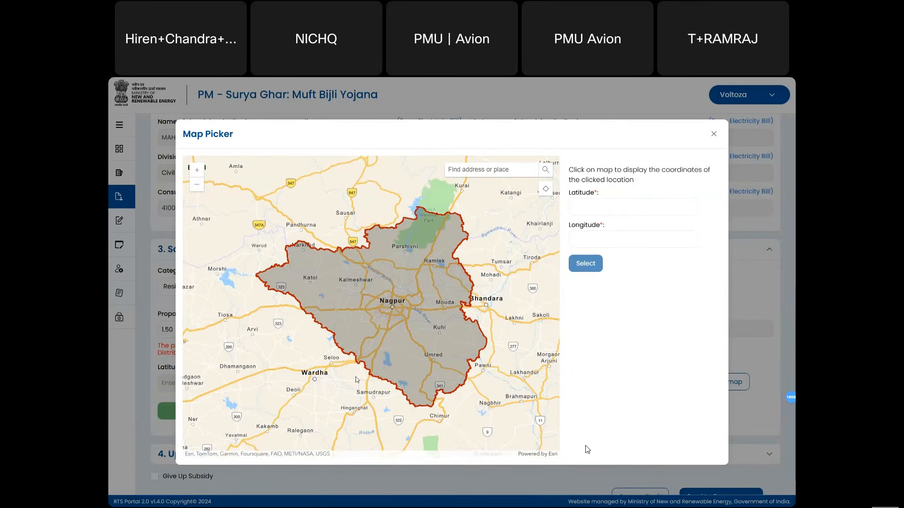
left_click(323, 392)
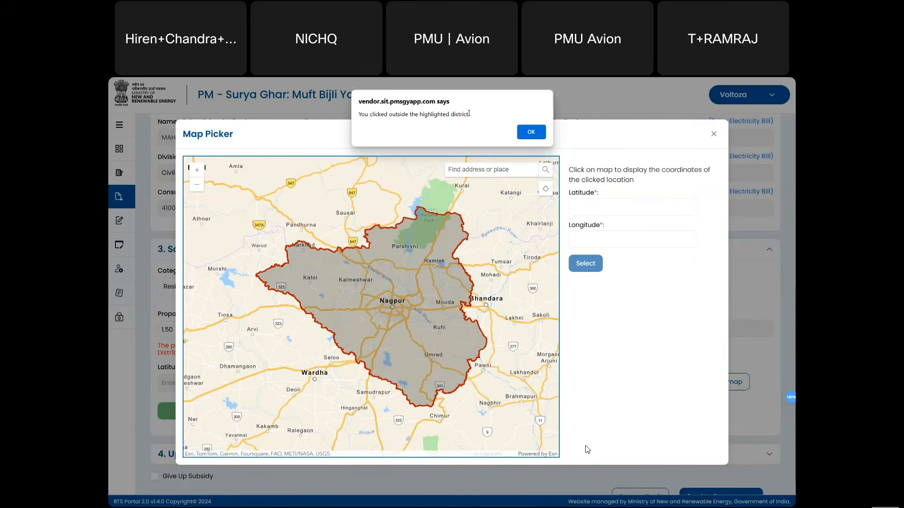
left_click(524, 128)
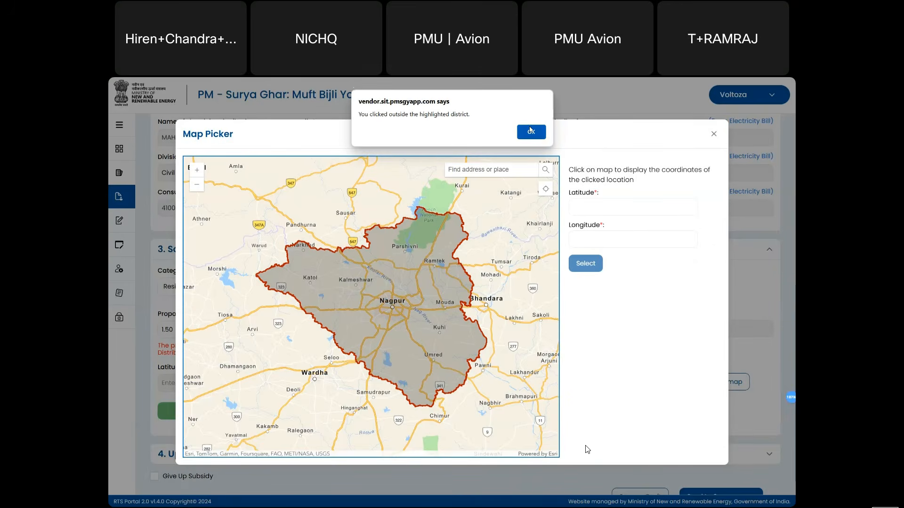
left_click(406, 293)
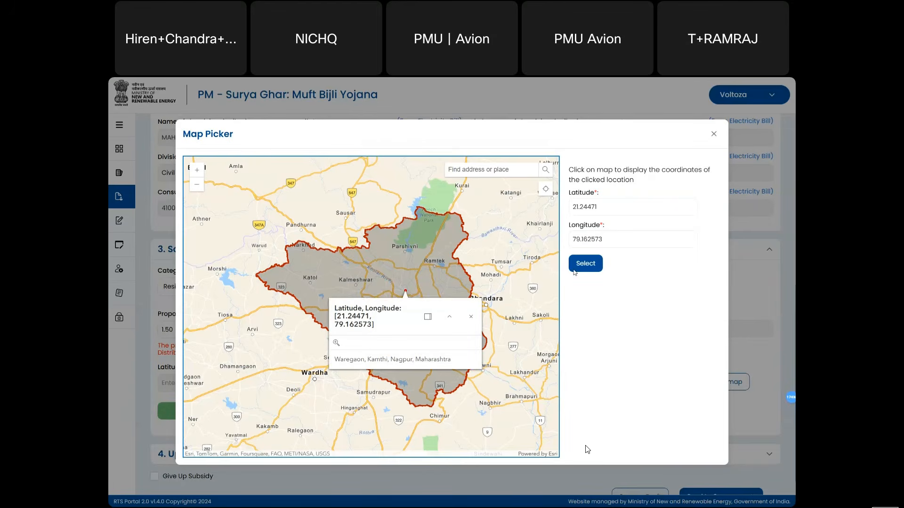
key("Escape")
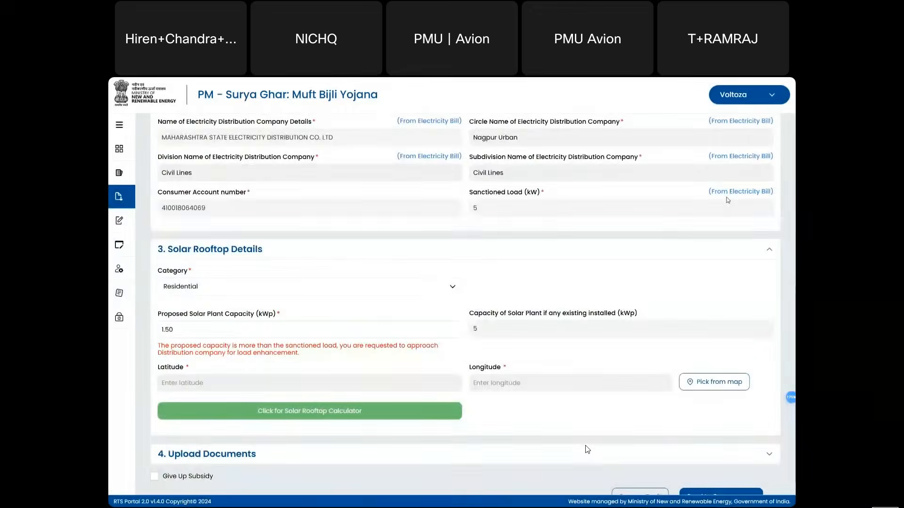
scroll(663, 278, "down", 2)
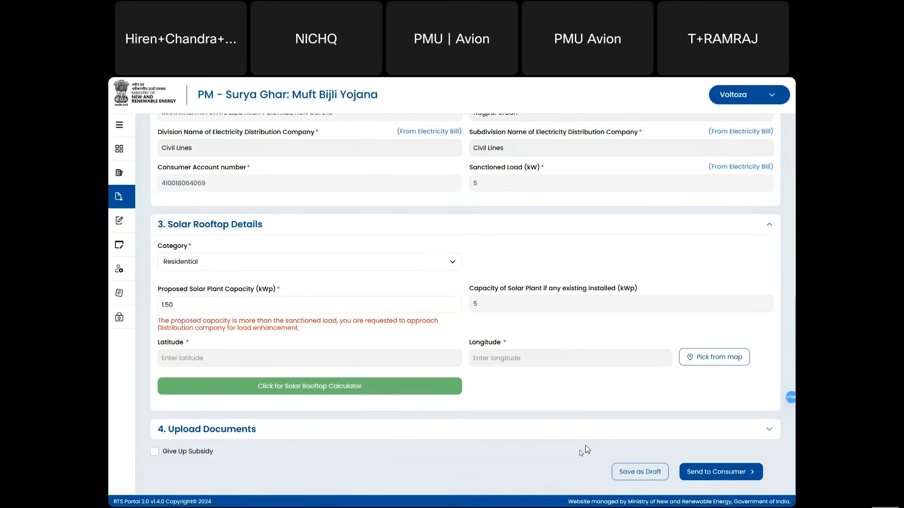
left_click(483, 431)
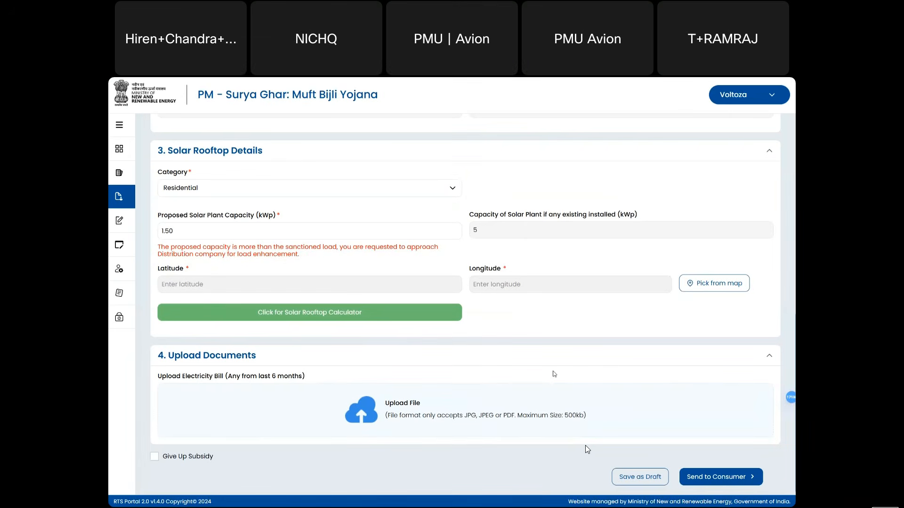
- Choose Rural for Type of Location, Hingna for Development Block, and Amgaon(D) for Village Panchayat
scroll(547, 366, "up", 7)
scroll(547, 366, "up", 2)
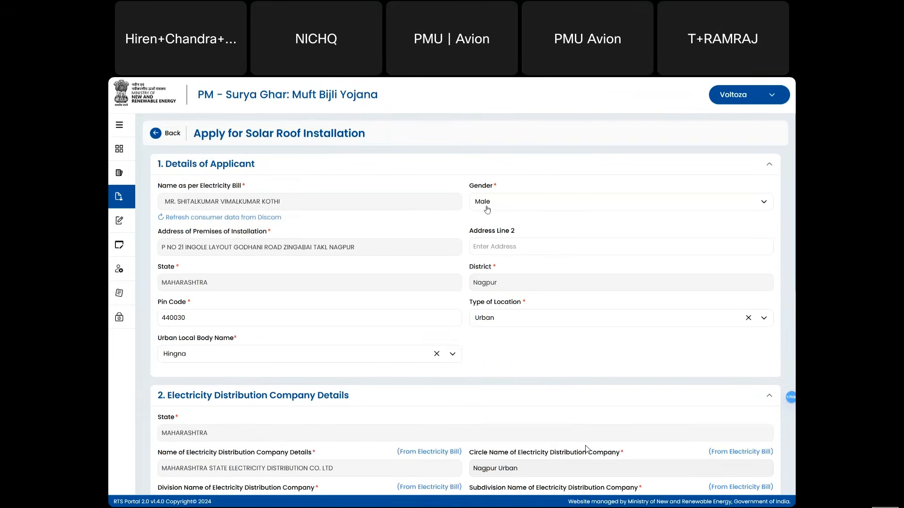
left_click(483, 319)
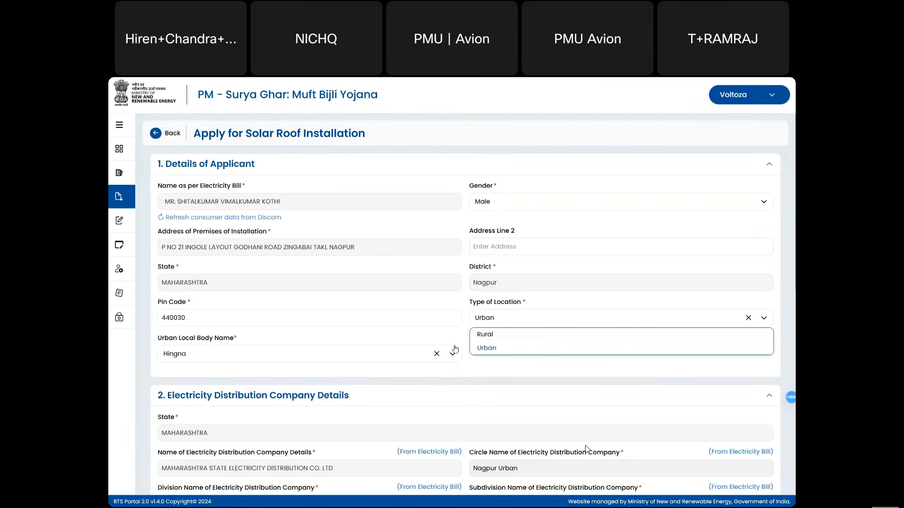
left_click(491, 335)
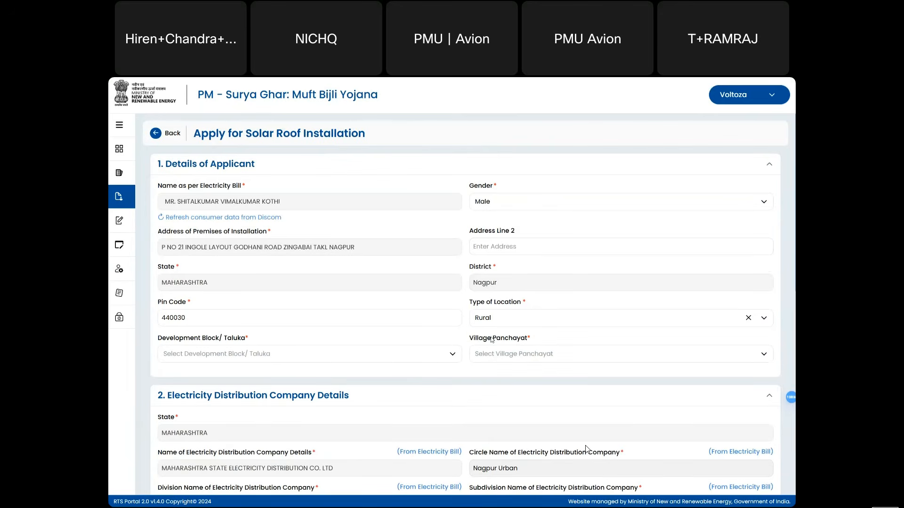
left_click(304, 354)
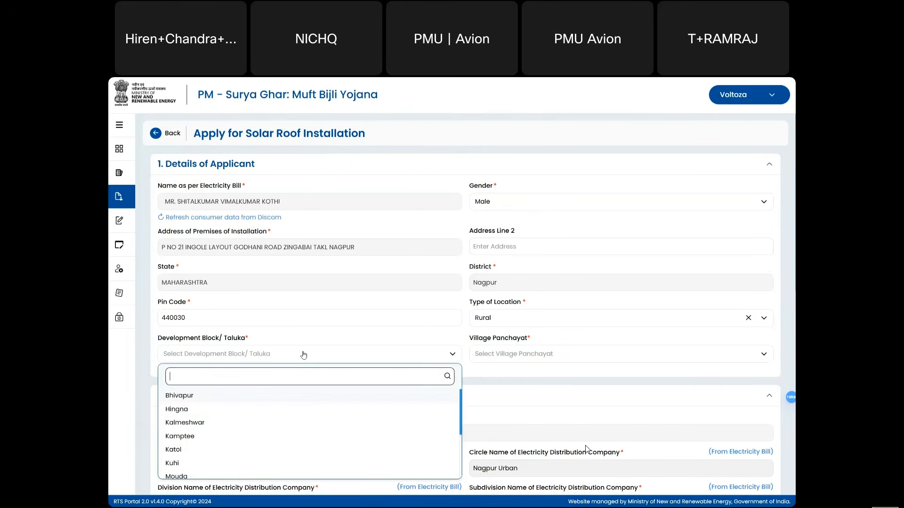
left_click(230, 409)
left_click(581, 358)
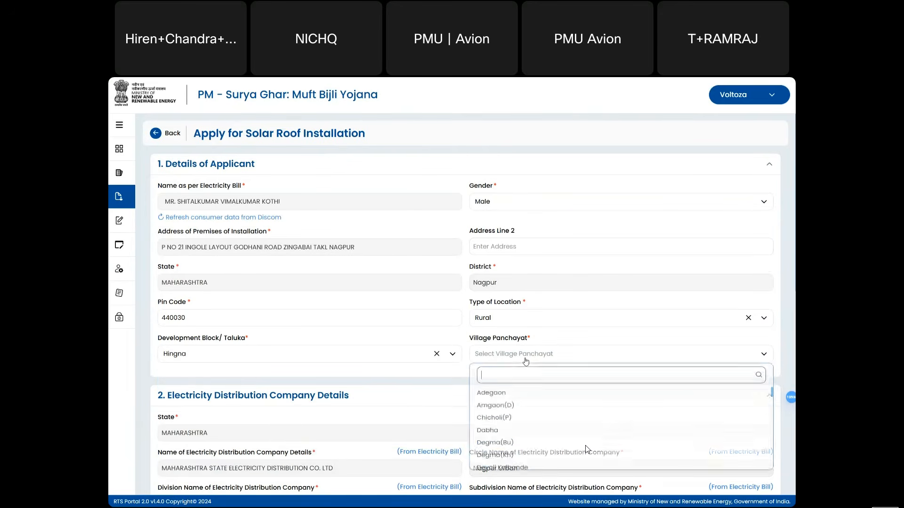
left_click(501, 407)
scroll(453, 384, "down", 2)
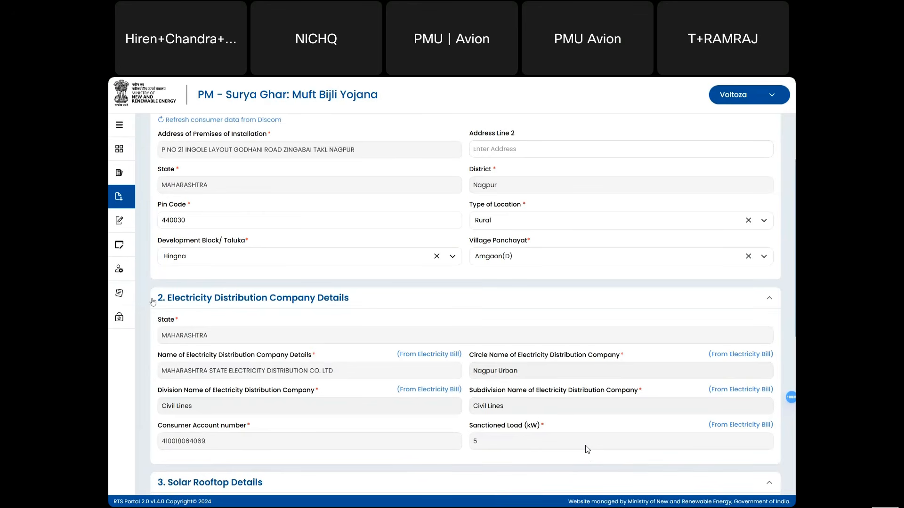
scroll(173, 456, "down", 1)
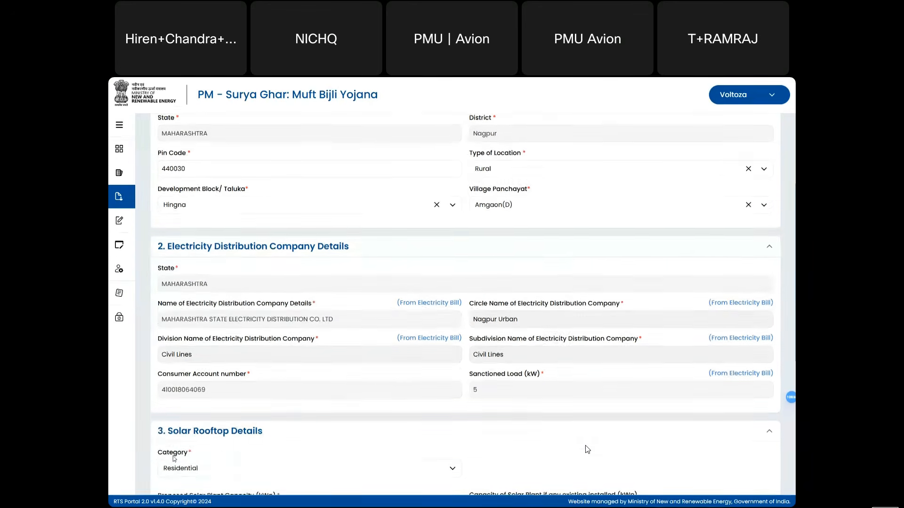
scroll(390, 388, "down", 1)
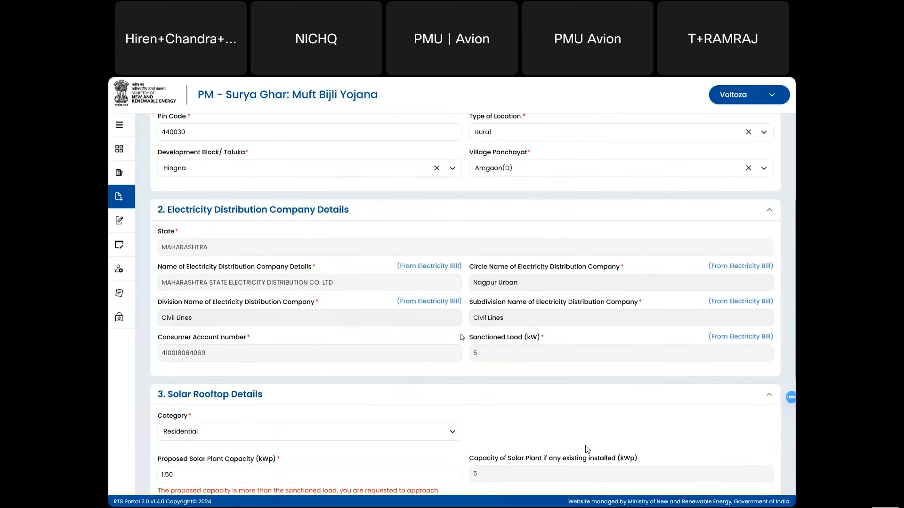
scroll(462, 337, "down", 1)
scroll(461, 338, "down", 1)
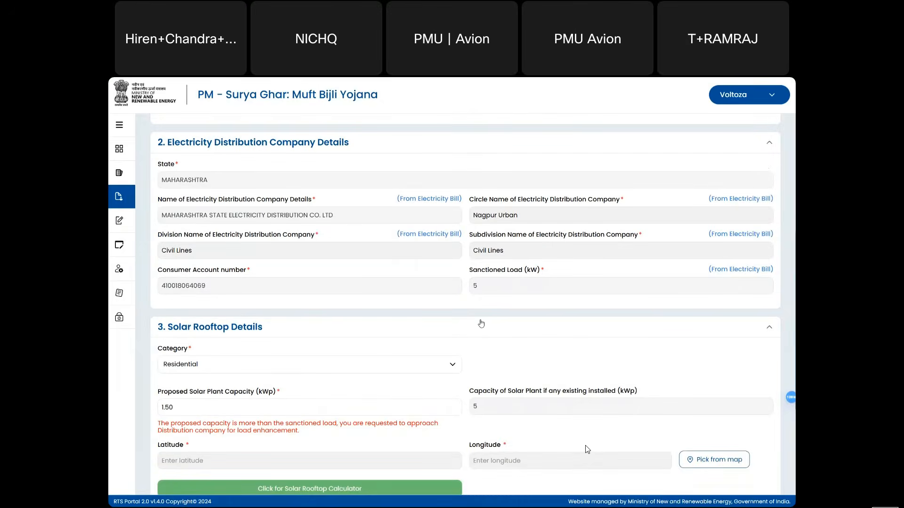
scroll(479, 325, "down", 1)
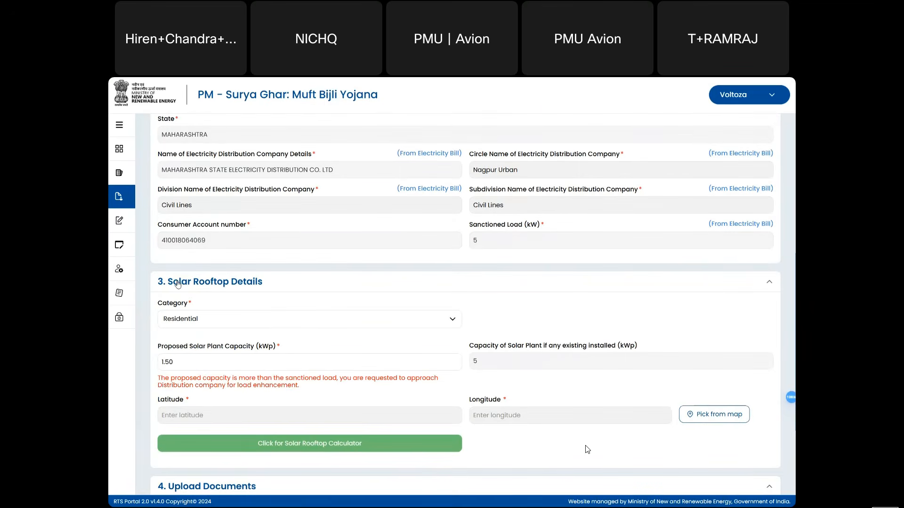
scroll(178, 284, "down", 1)
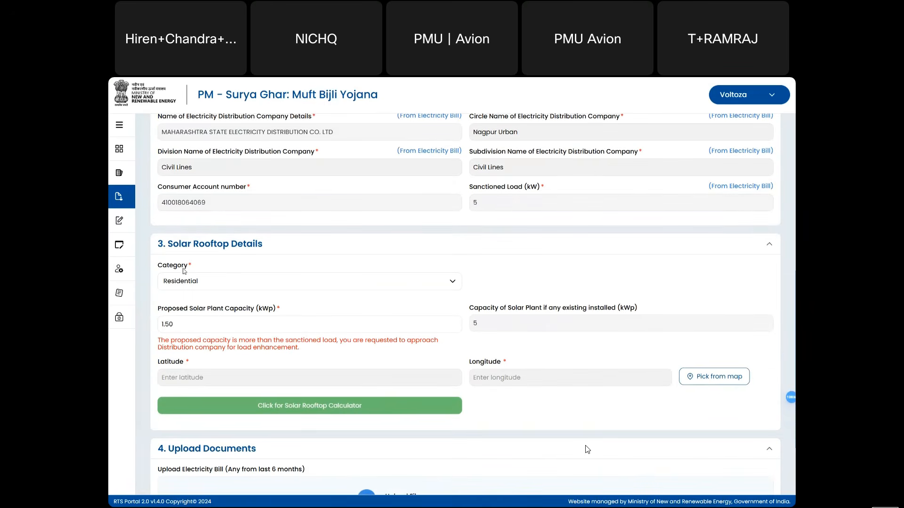
left_click(209, 283)
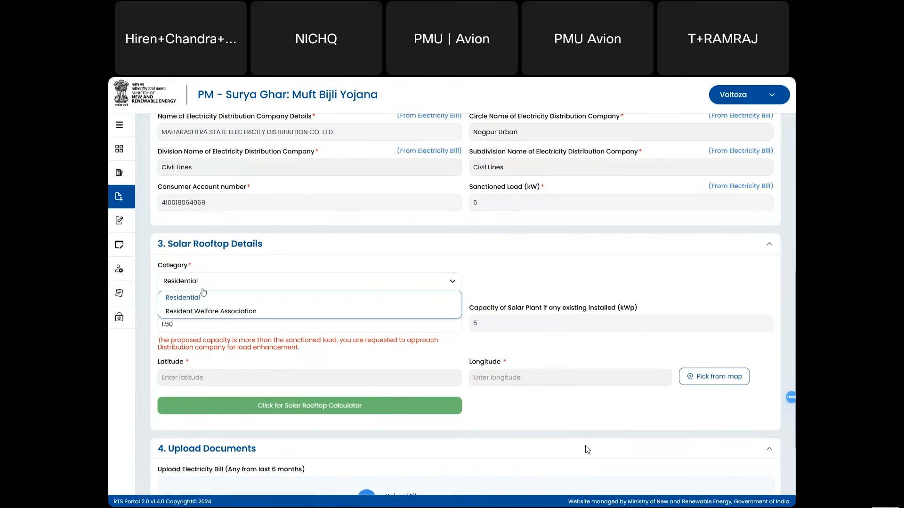
left_click(214, 312)
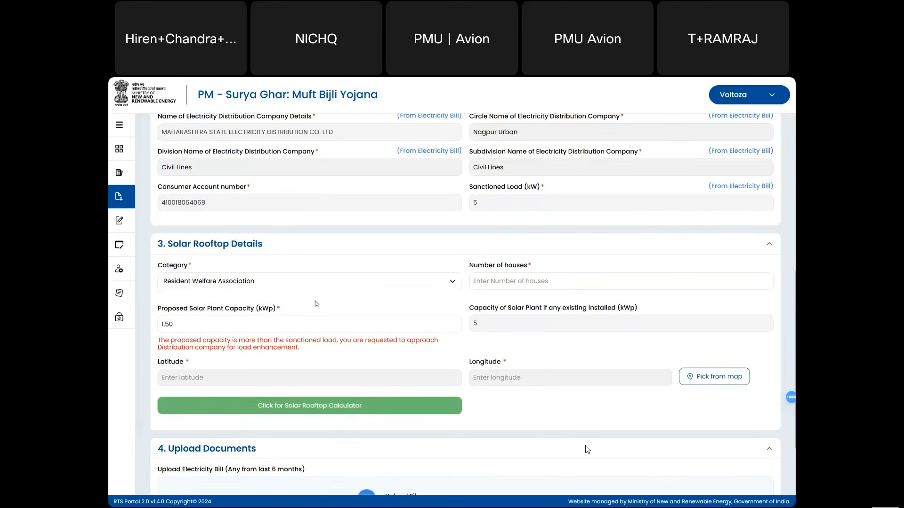
left_click(522, 281)
type("9")
key("BackSpace")
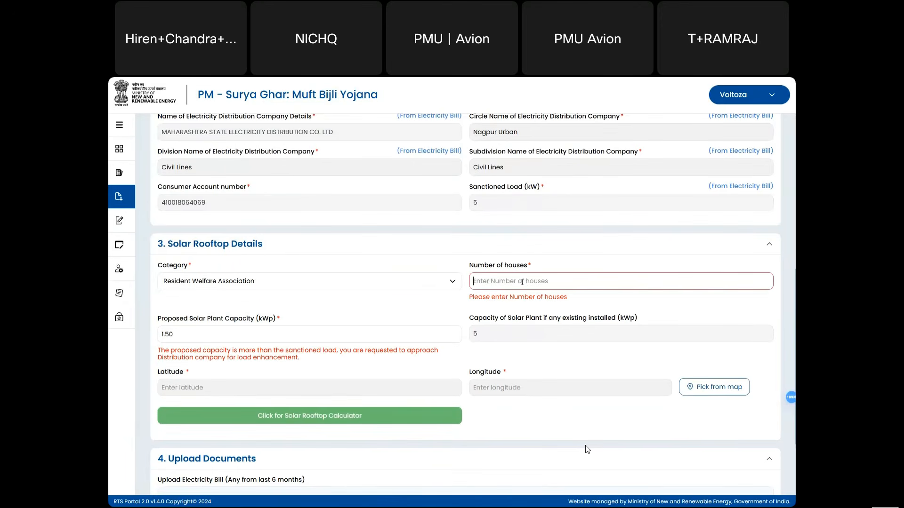
left_click(400, 279)
left_click(222, 297)
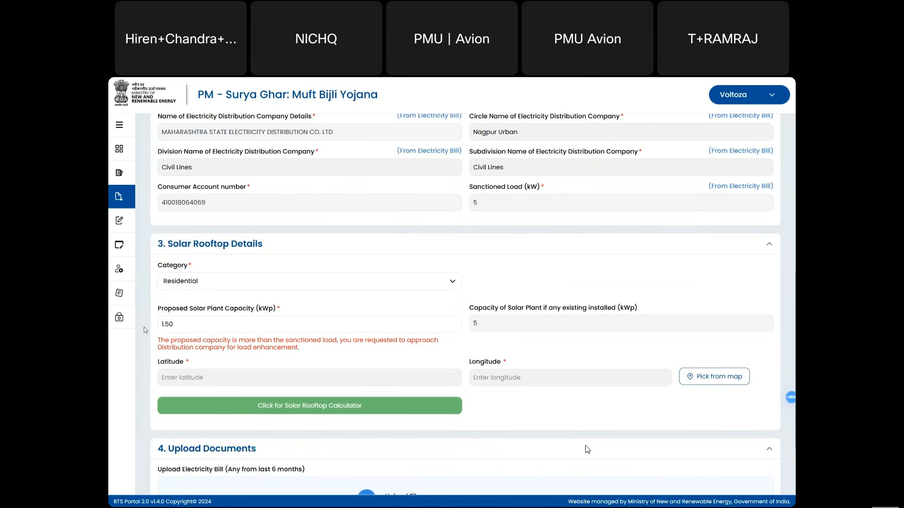
- Pick the point near Umred, latitude 20.967979 and longitude 79.112036, and confirm it into the form
scroll(257, 344, "down", 1)
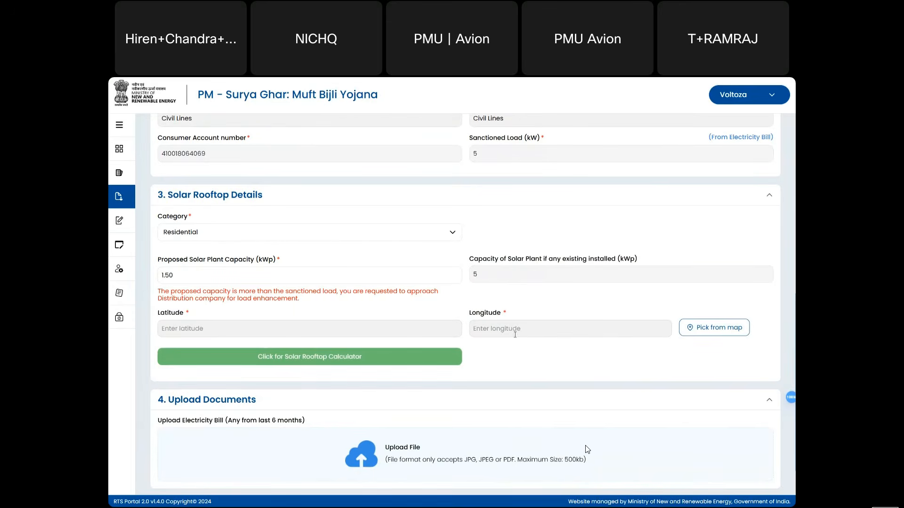
left_click(698, 330)
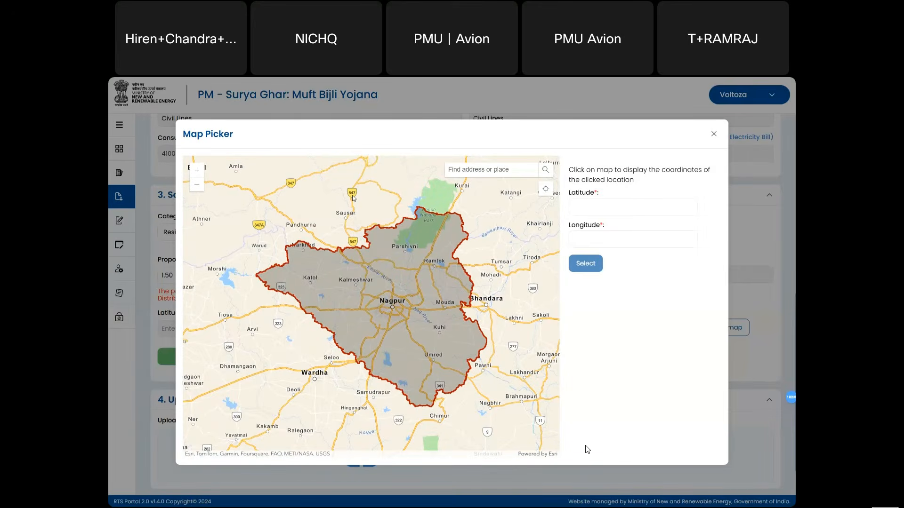
left_click(283, 207)
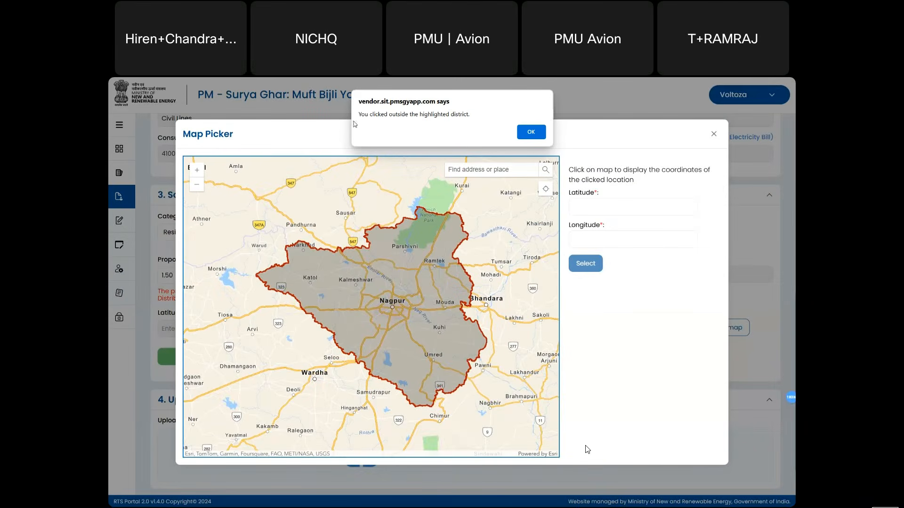
left_click(531, 133)
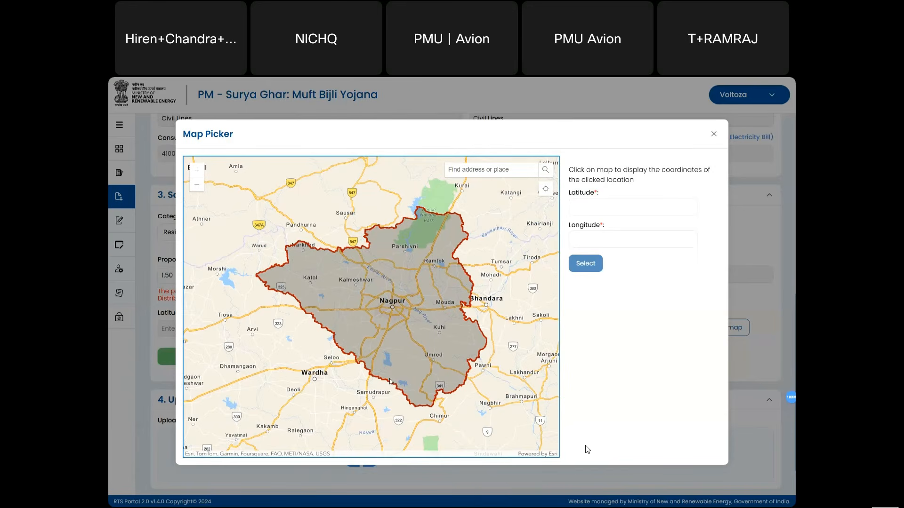
left_click(422, 320)
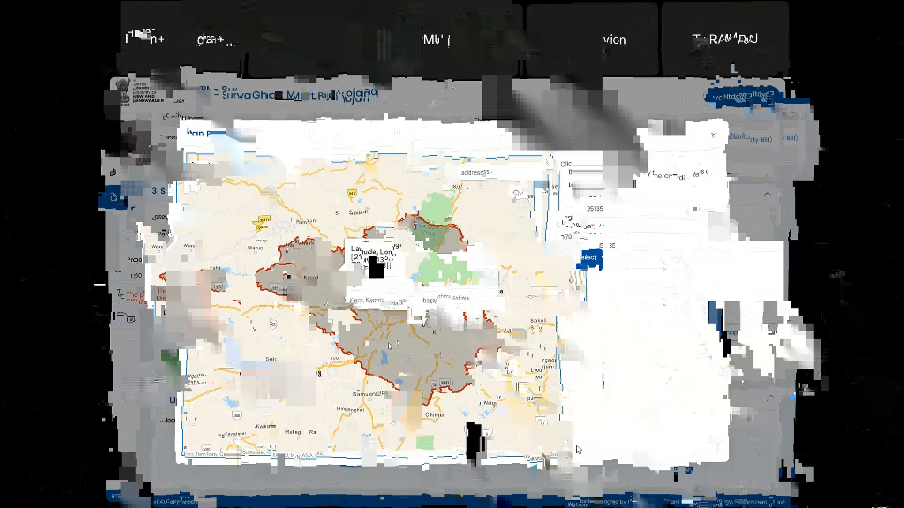
left_click(397, 340)
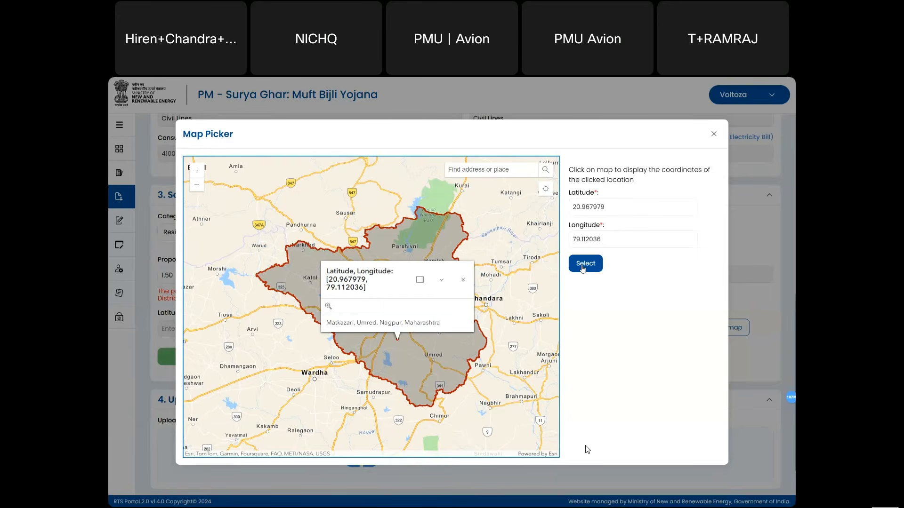
left_click(584, 267)
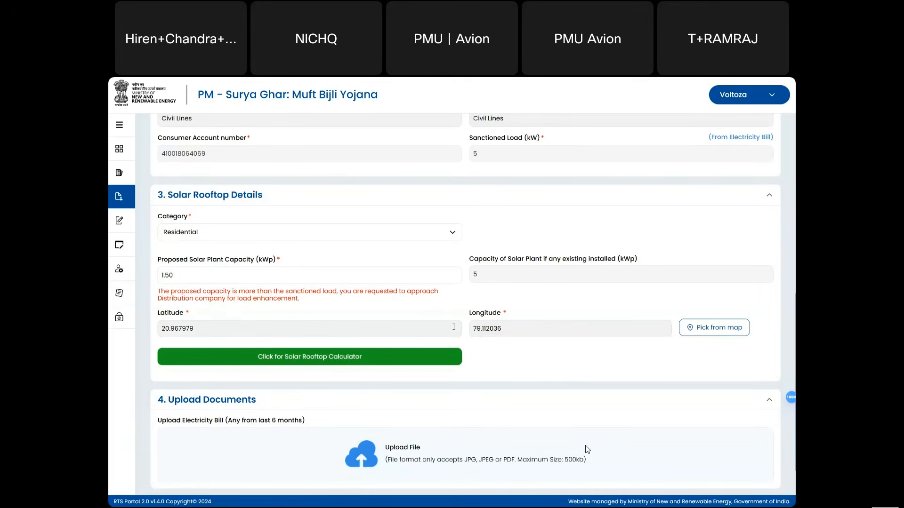
- Send the application with Electricity Bill.pdf attached to the consumer
scroll(532, 354, "down", 2)
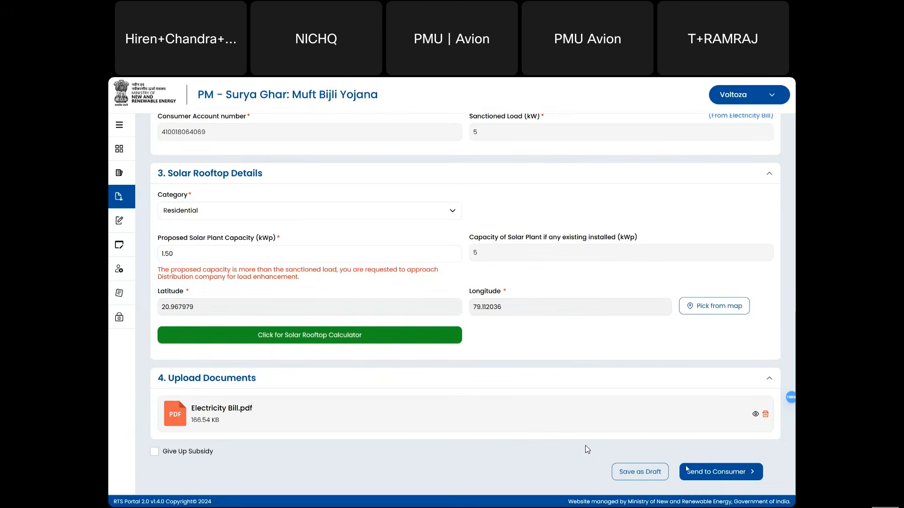
left_click(714, 473)
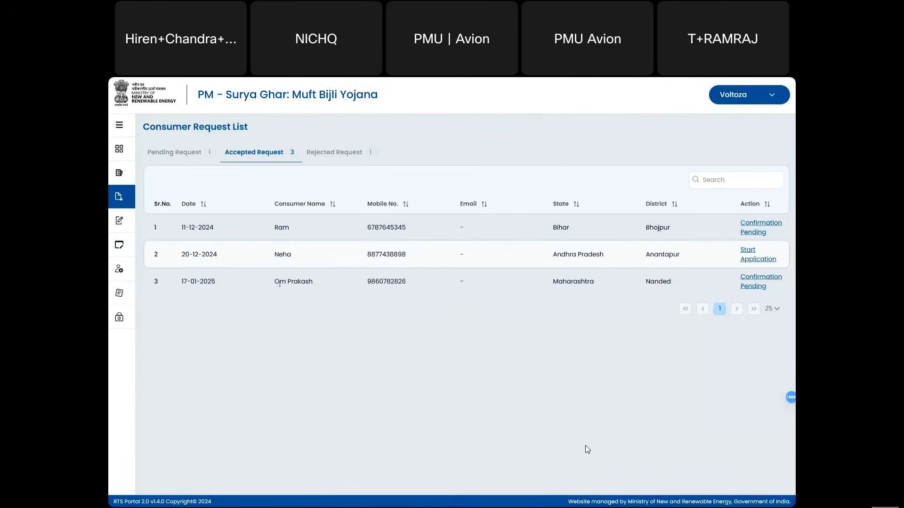
- Expand the left sidebar so its full section labels appear beside the consumer request list
left_click_drag(279, 282, 312, 282)
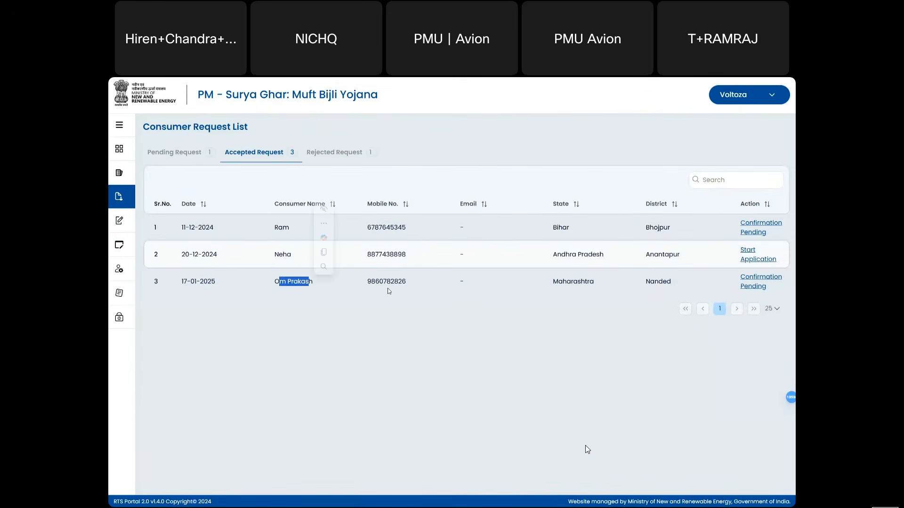
left_click(387, 288)
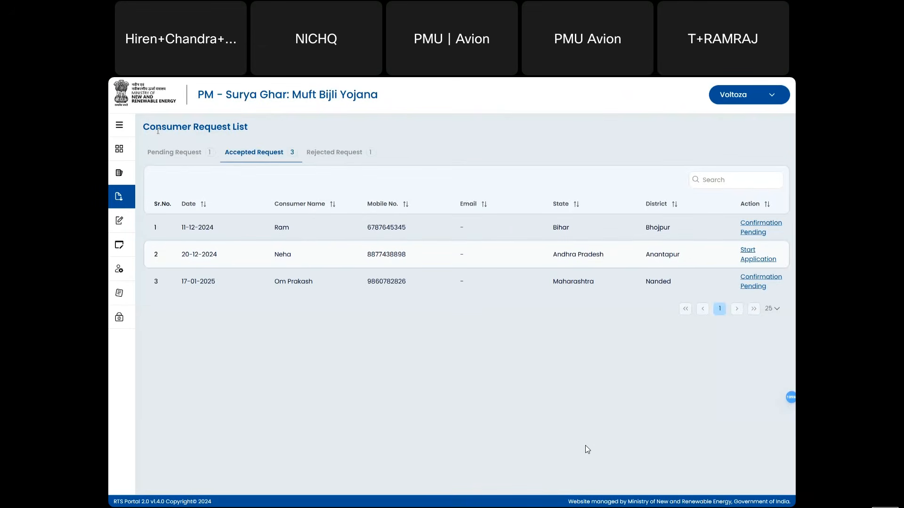
left_click(119, 126)
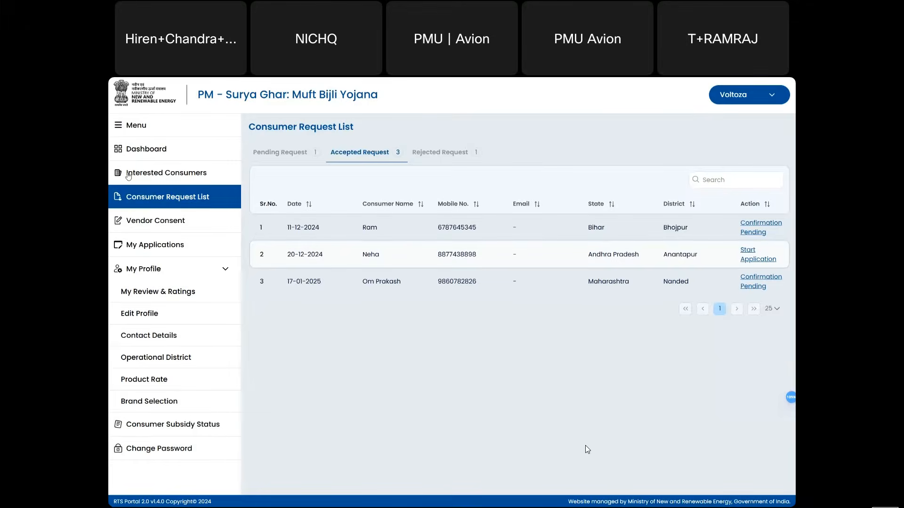
double_click(457, 283)
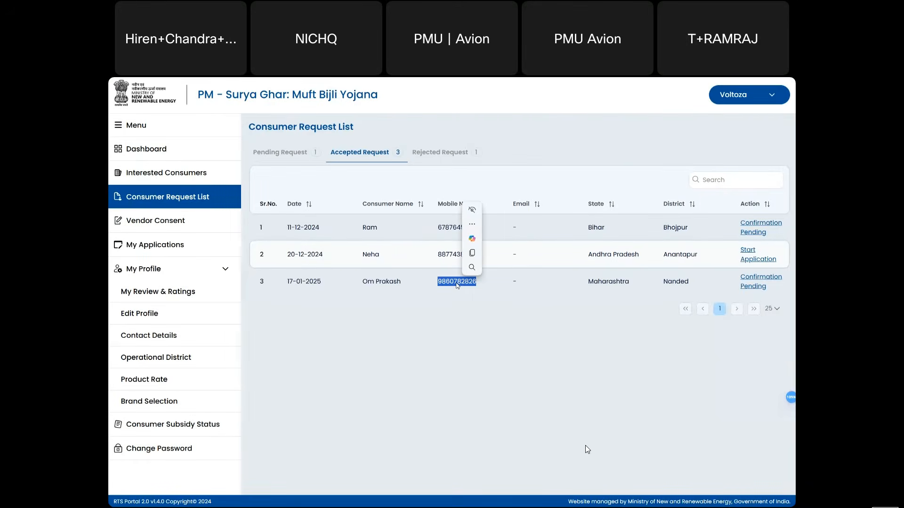
left_click(674, 367)
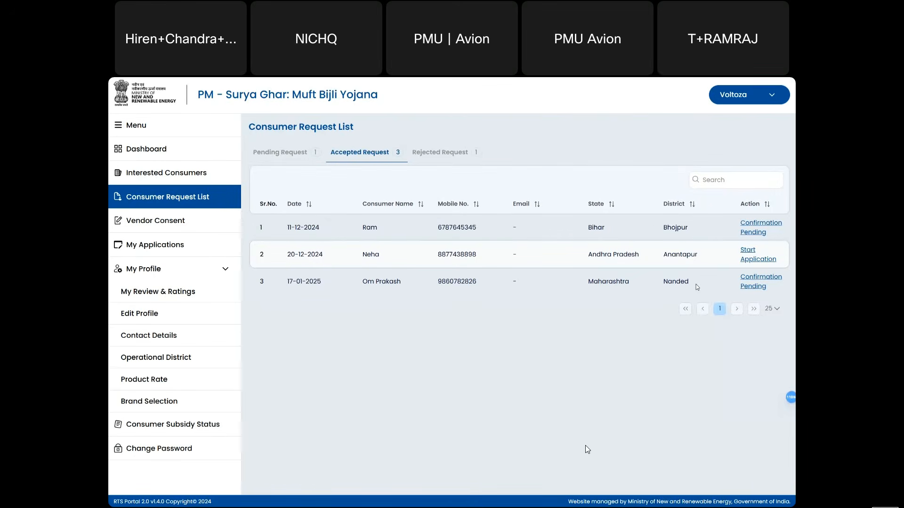
- Go to the portal home page and choose the consumer login option
key("ctrl+Tab")
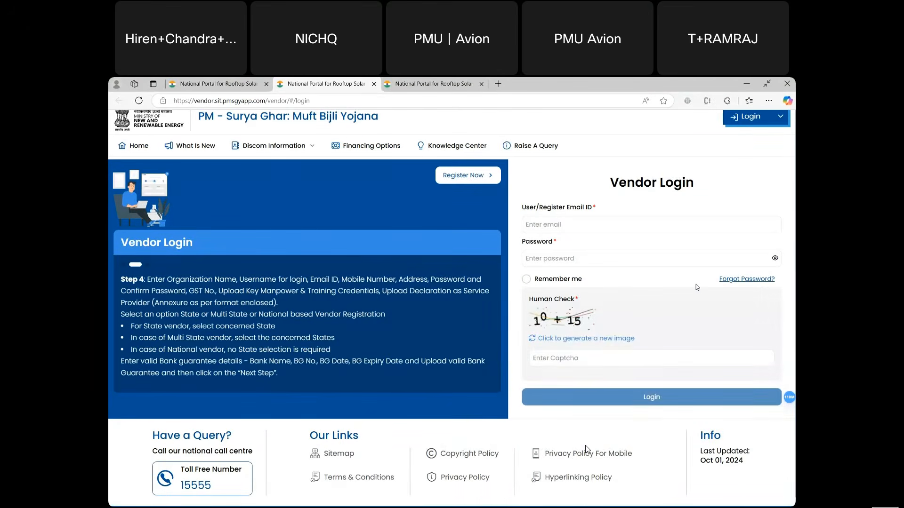
key("ctrl+Tab")
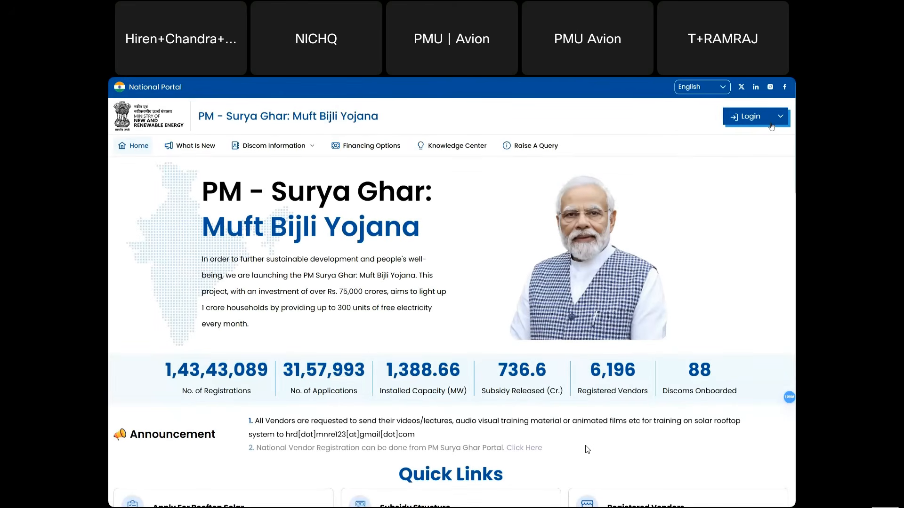
left_click(771, 124)
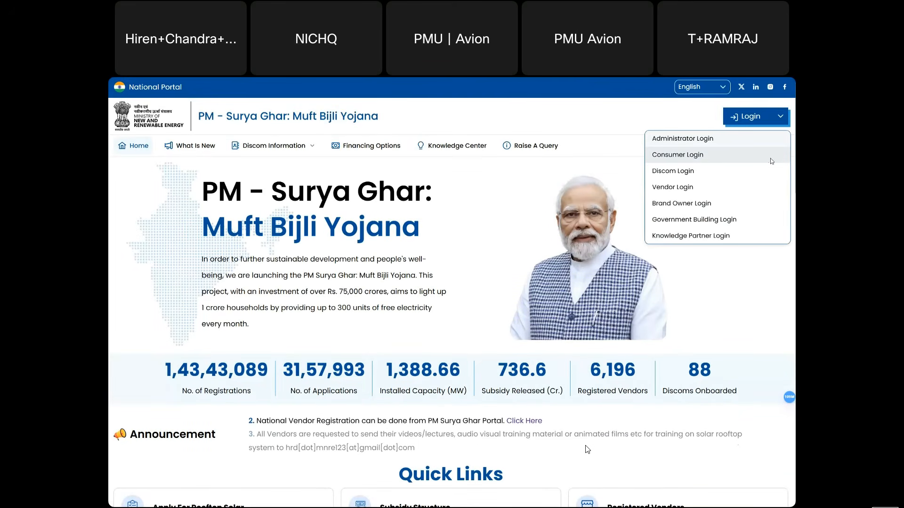
left_click(771, 159)
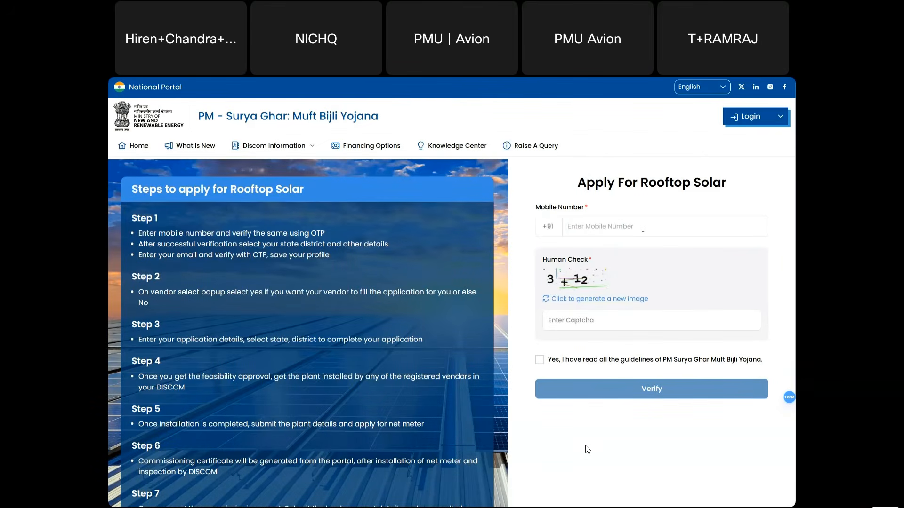
- Log in as the consumer with their mobile number, check sum answer 15, guidelines accepted, and the OTP
left_click(643, 229)
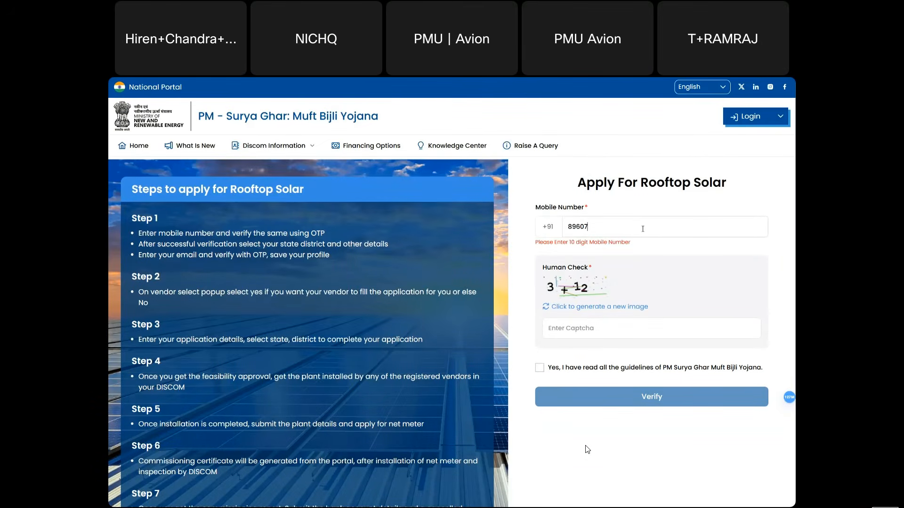
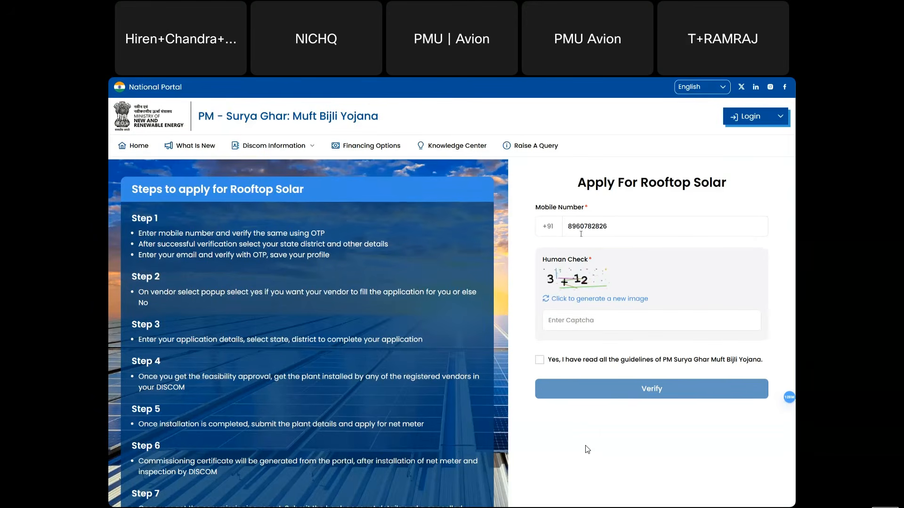
left_click_drag(581, 227, 567, 229)
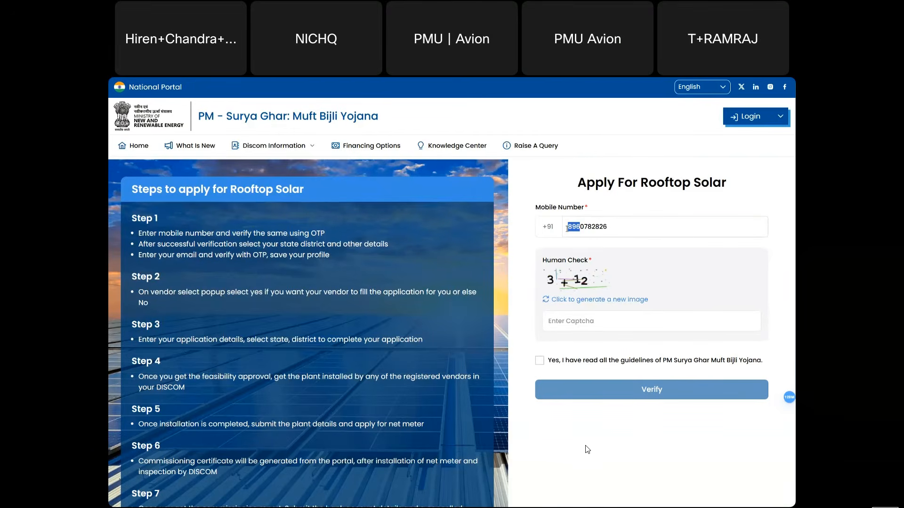
type("986")
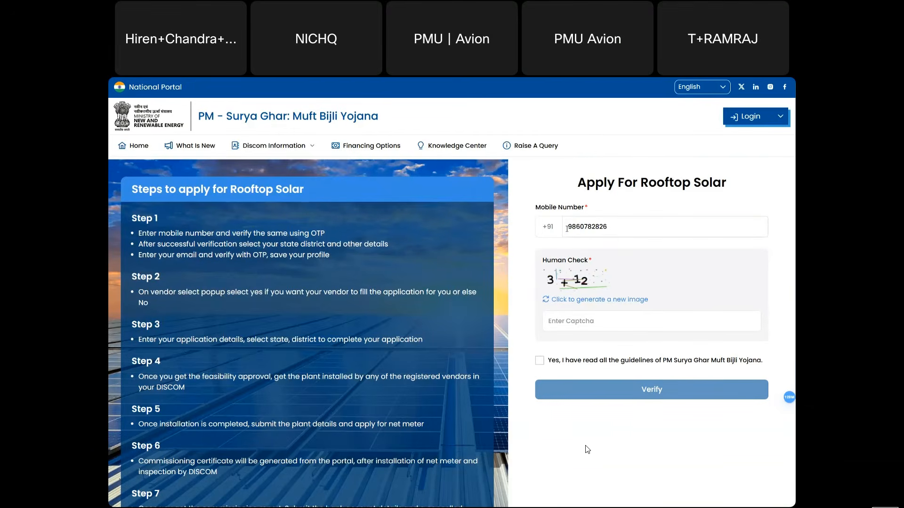
left_click(575, 323)
type("15")
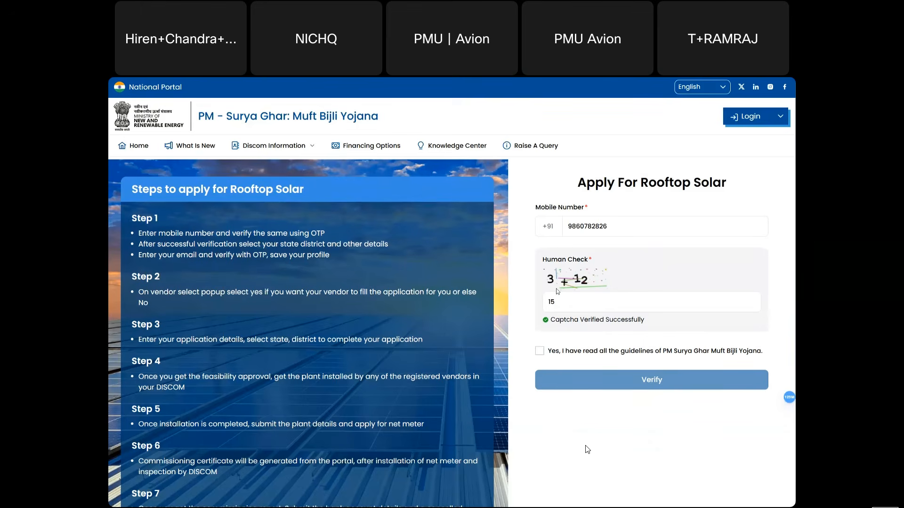
left_click(539, 352)
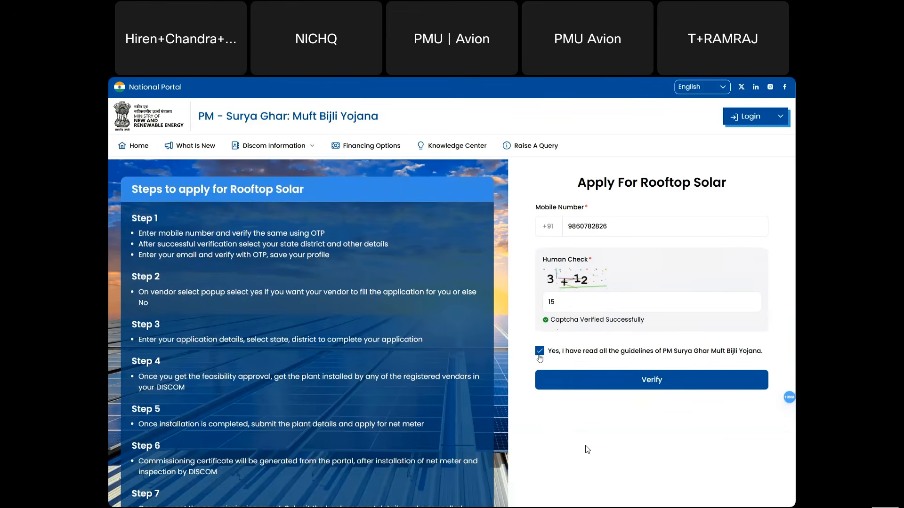
left_click(626, 379)
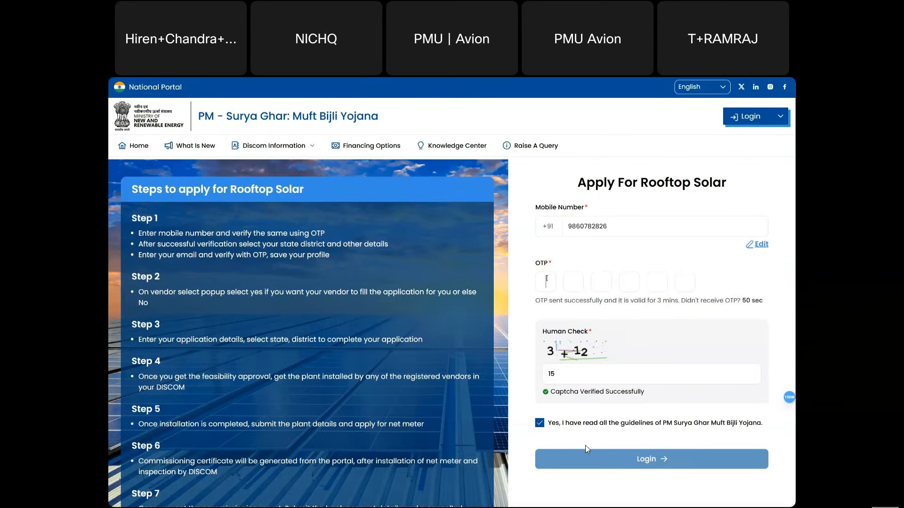
type("789251")
left_click(561, 460)
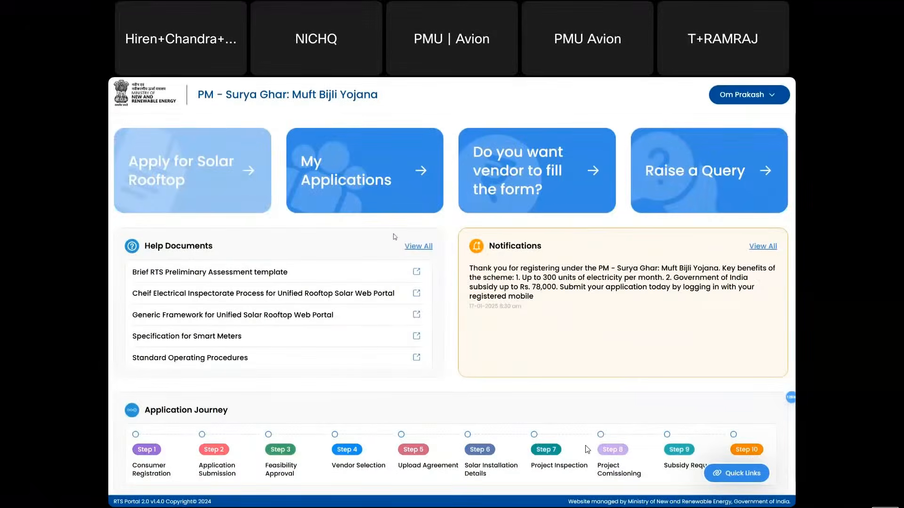
- Open the submitted application from My Applications for review
left_click(375, 164)
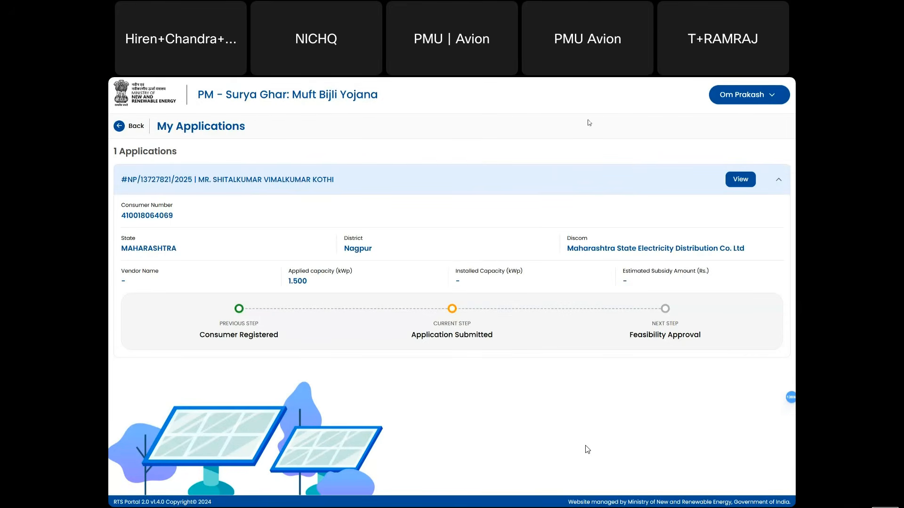
left_click(736, 182)
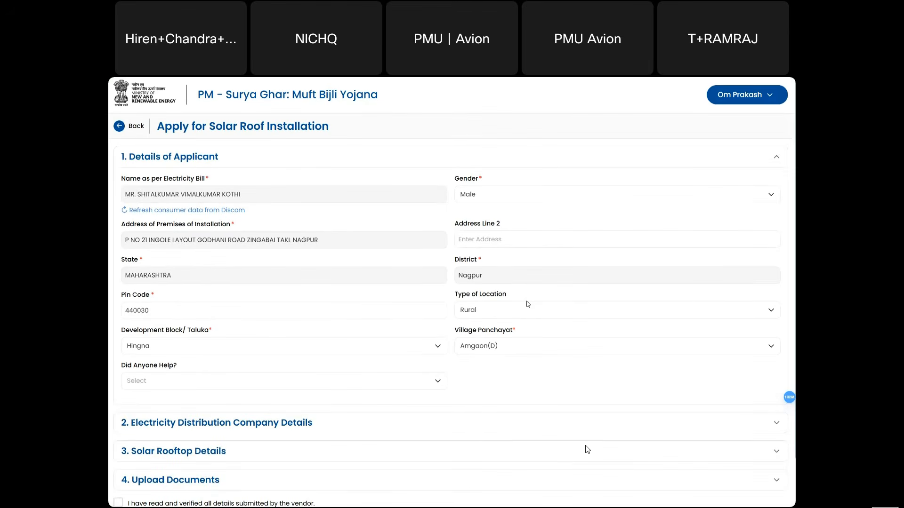
scroll(528, 303, "down", 1)
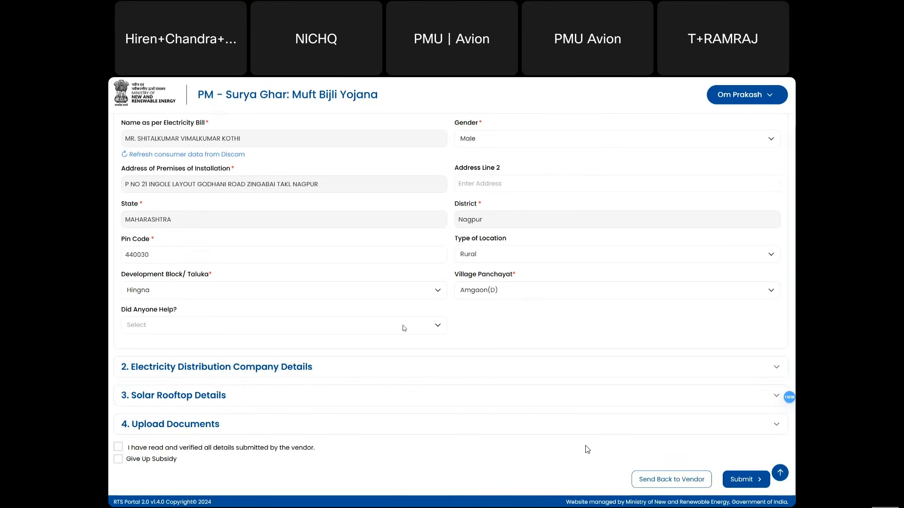
scroll(404, 328, "up", 1)
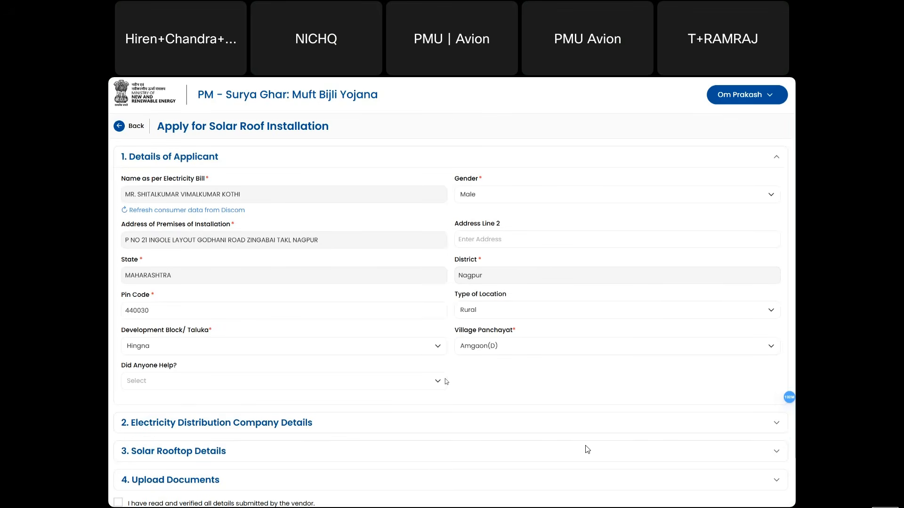
- Expand the distribution company, solar rooftop, and uploaded documents sections
left_click(477, 424)
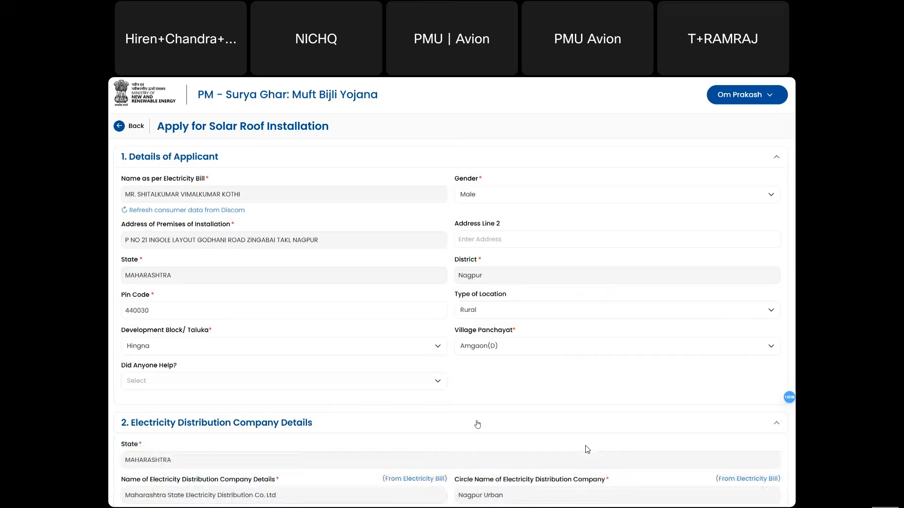
scroll(478, 425, "down", 4)
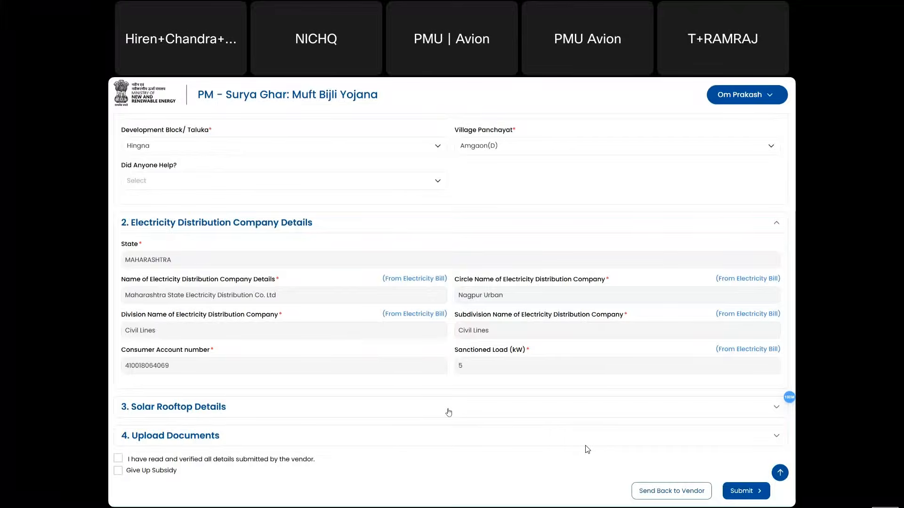
left_click(449, 412)
scroll(449, 412, "down", 4)
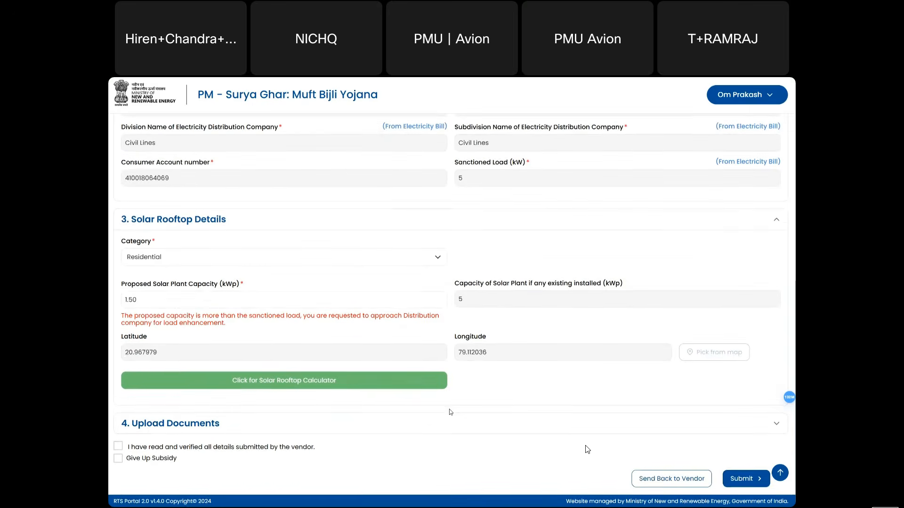
left_click(473, 420)
scroll(474, 421, "down", 2)
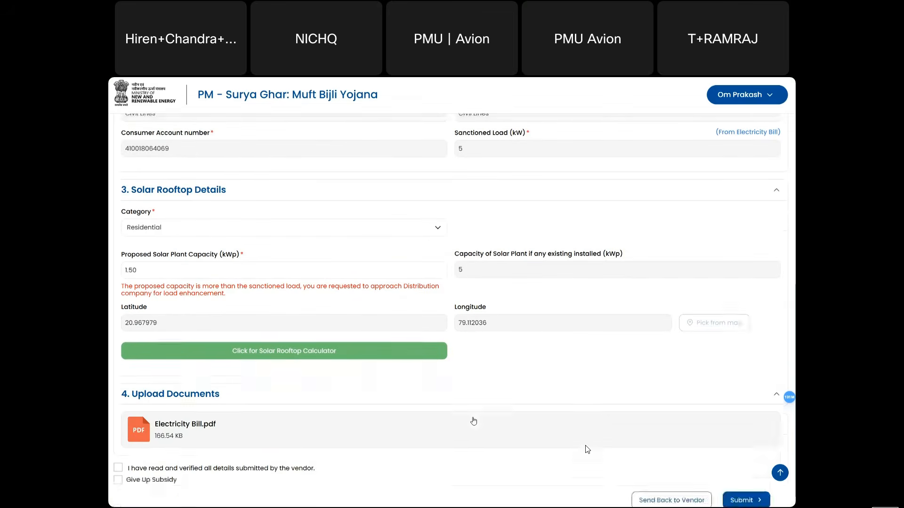
scroll(473, 421, "down", 1)
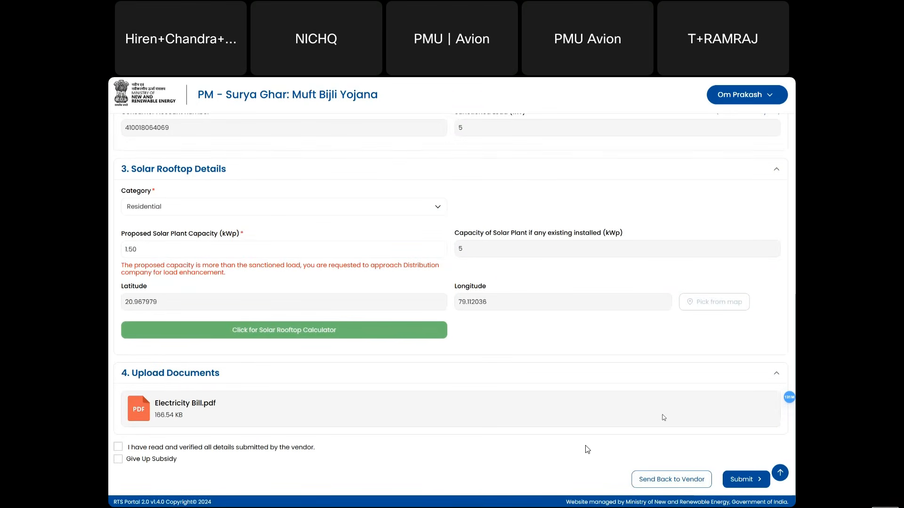
- Tick 'I have read and verified all details submitted by the vendor'
left_click(118, 448)
scroll(577, 400, "up", 1)
scroll(577, 400, "down", 1)
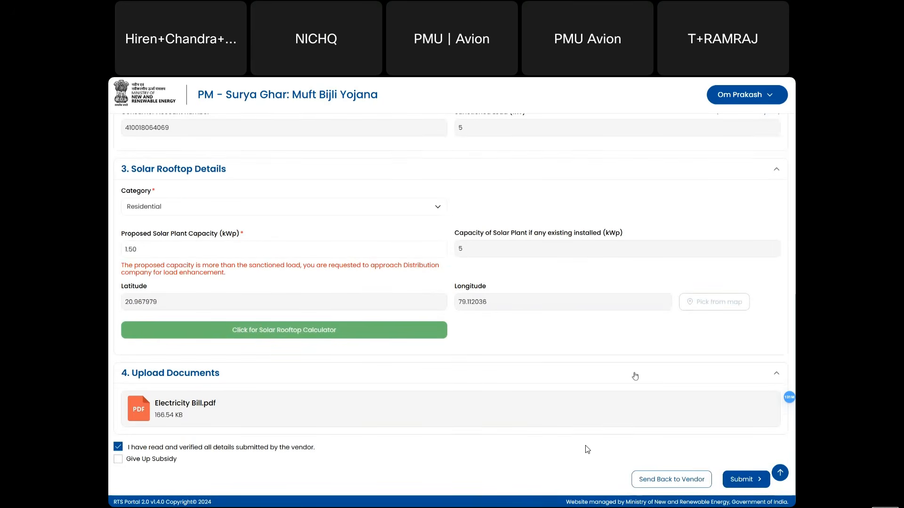
scroll(635, 377, "up", 1)
scroll(635, 376, "down", 1)
scroll(635, 376, "up", 10)
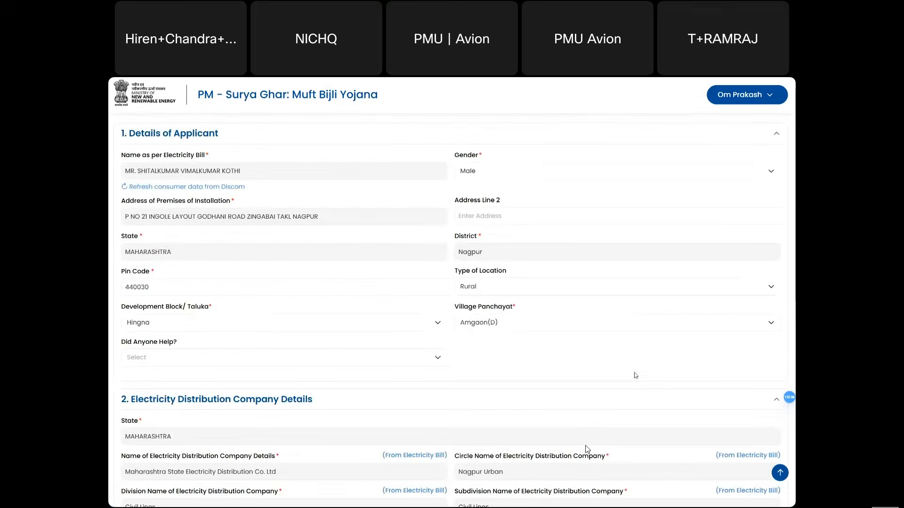
scroll(635, 376, "up", 1)
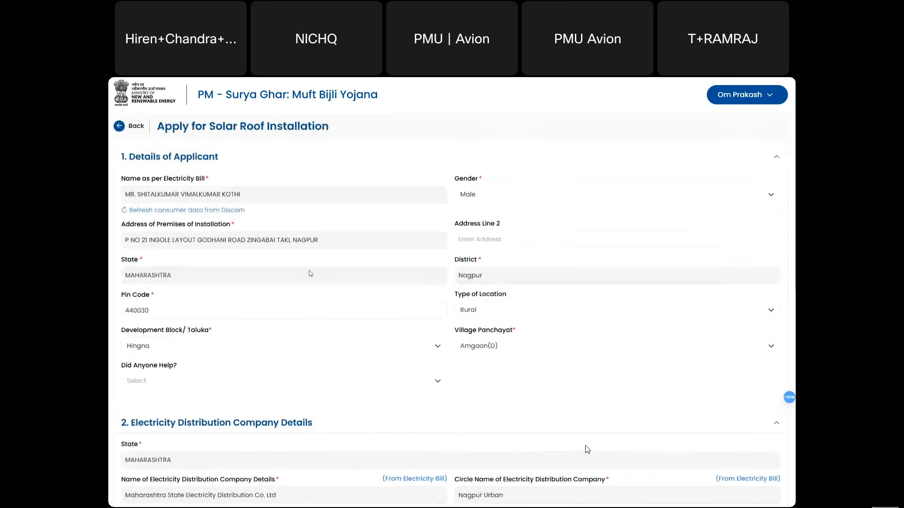
- Return to the consumer dashboard and reopen the application via My Applications
left_click(132, 126)
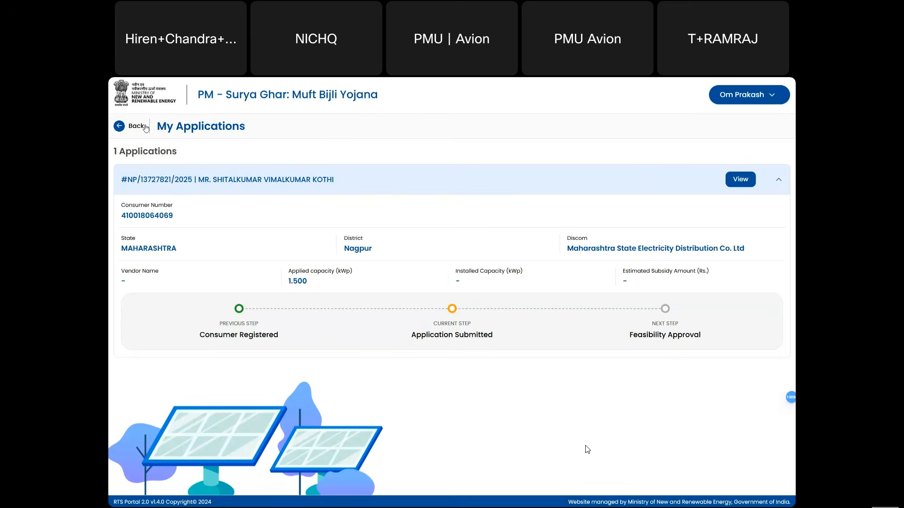
left_click(146, 127)
left_click(309, 178)
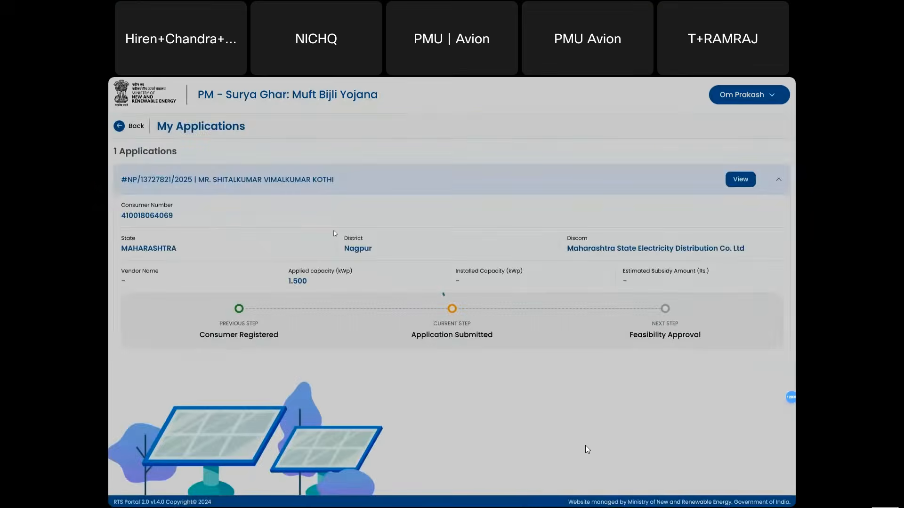
left_click(740, 179)
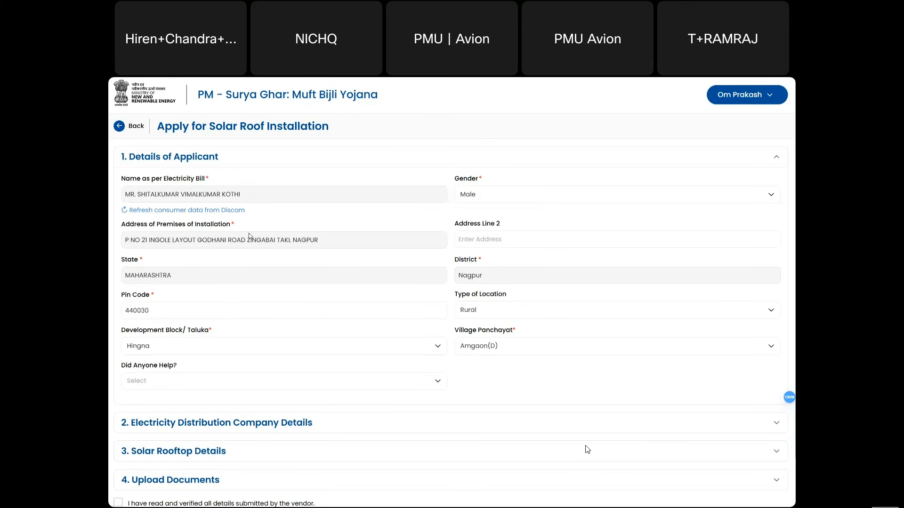
- Expand the distribution company and solar rooftop details, showing the Residential 1.50 kWp site coordinates
scroll(249, 236, "down", 1)
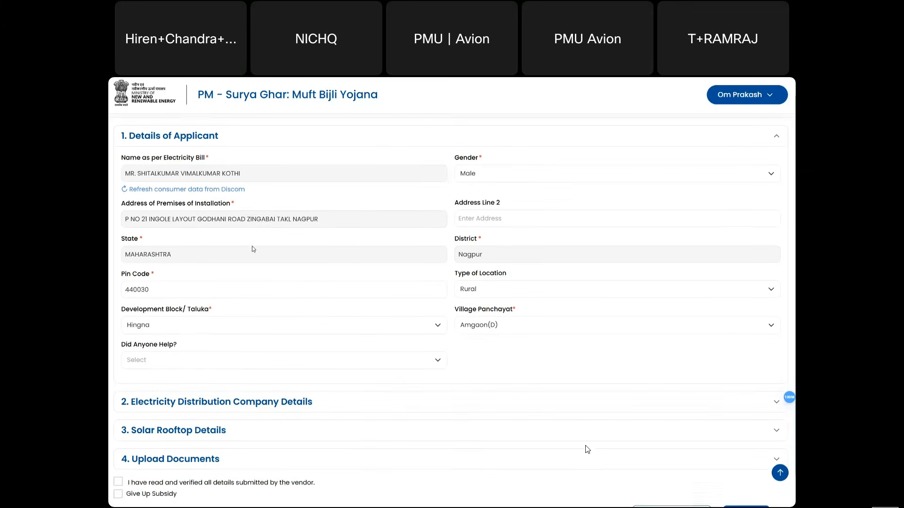
left_click(369, 401)
scroll(368, 400, "down", 4)
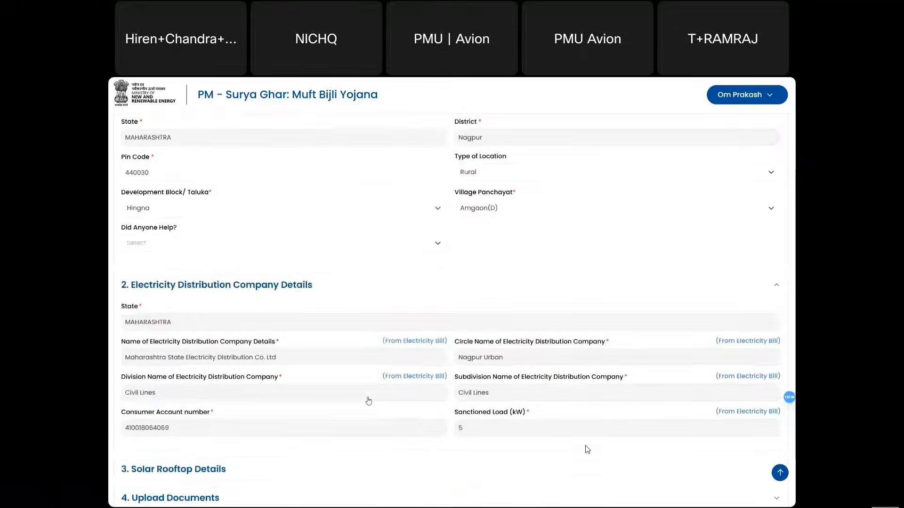
left_click(390, 390)
scroll(391, 391, "down", 1)
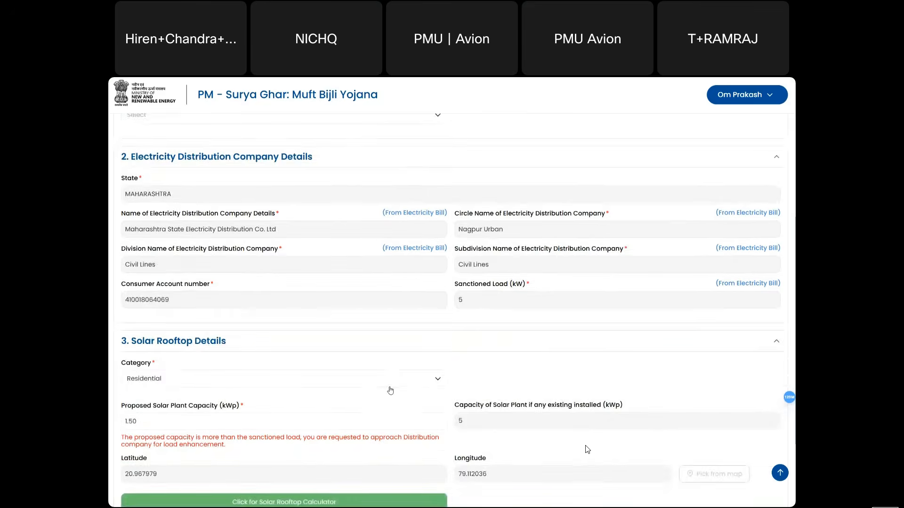
scroll(520, 394, "down", 2)
scroll(520, 394, "down", 1)
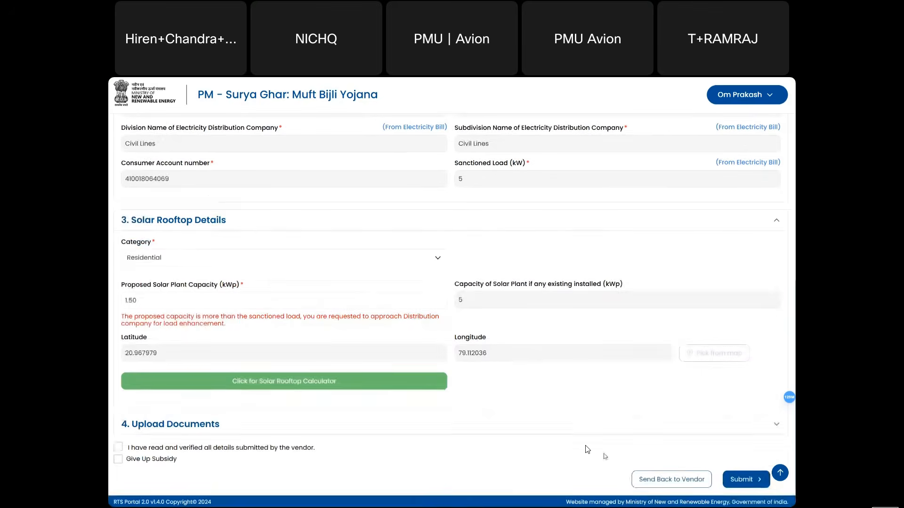
- Cancel the Send Back to Vendor remark and tick the 'I have read and verified' declaration instead
left_click(666, 483)
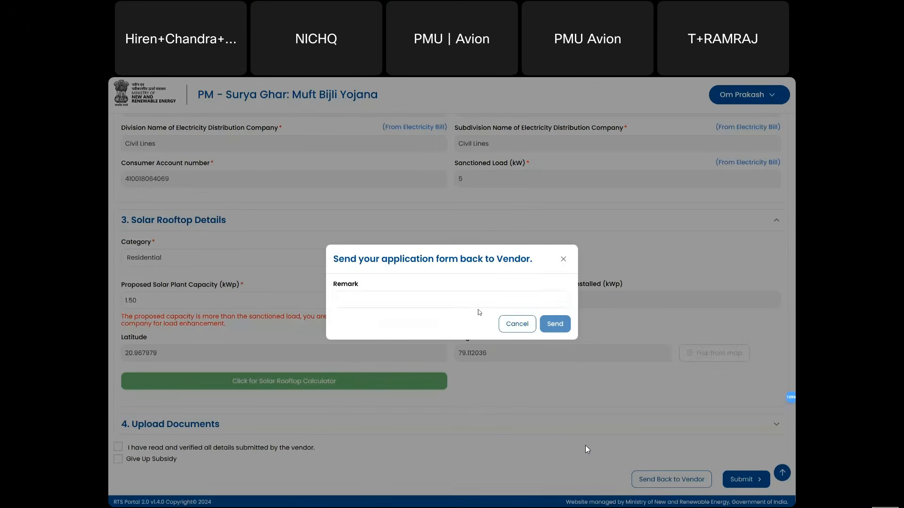
left_click(369, 302)
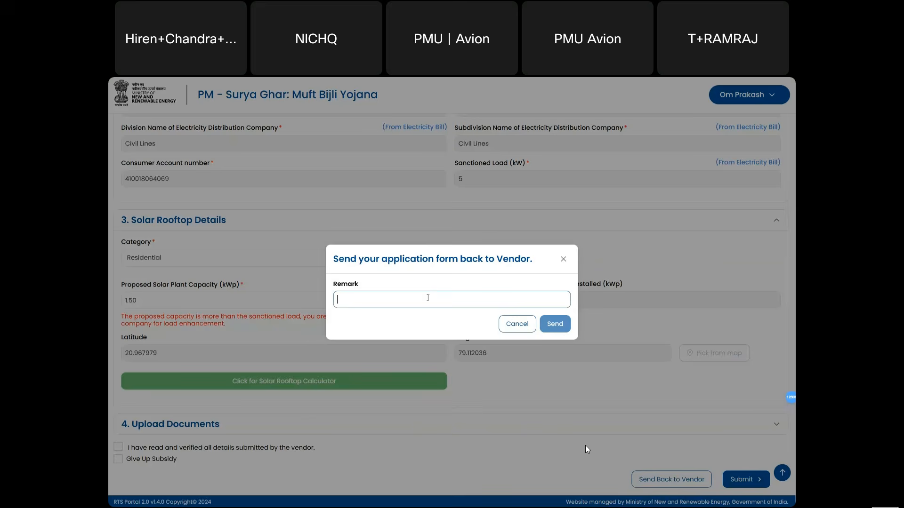
left_click(512, 325)
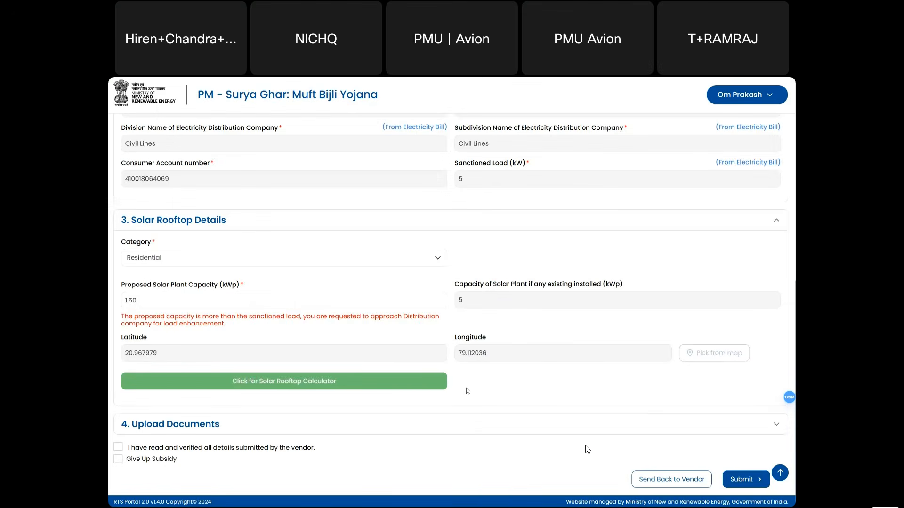
left_click(118, 447)
- Submit the verified application and scroll down to the Actions on Application section
left_click(743, 481)
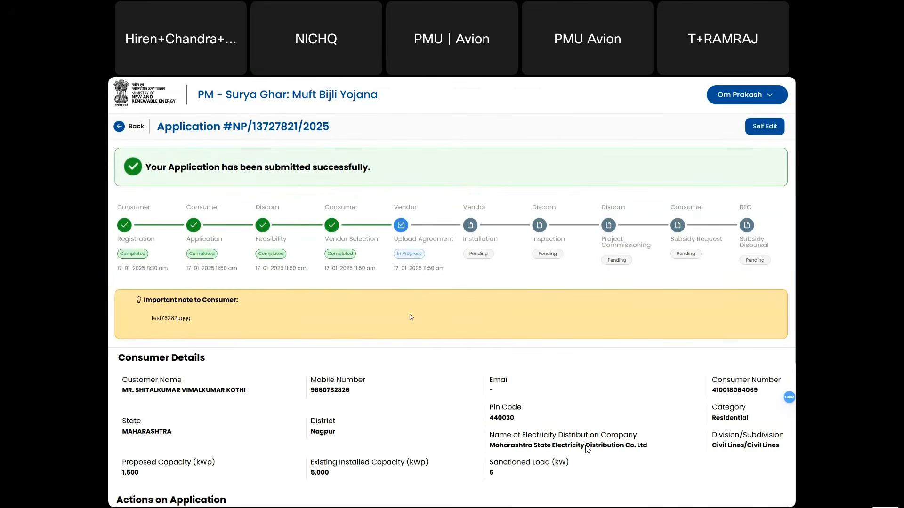
scroll(411, 317, "down", 3)
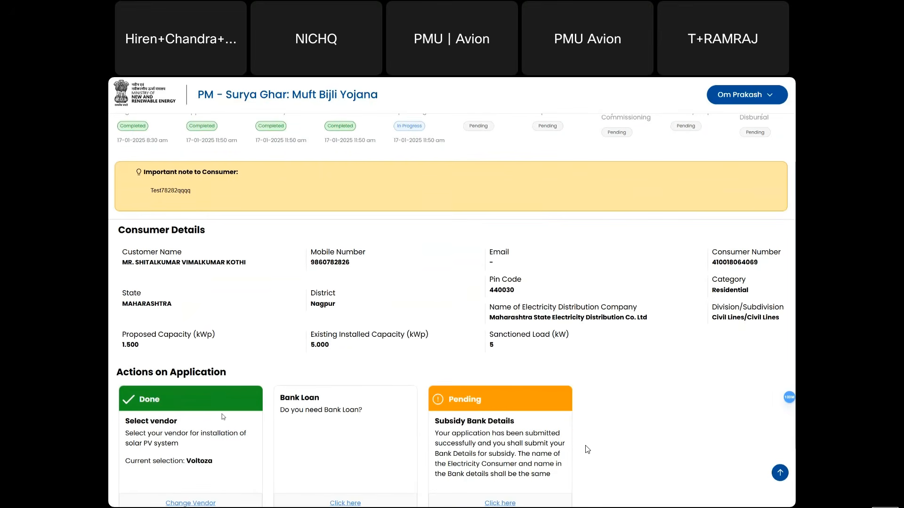
scroll(251, 359, "up", 3)
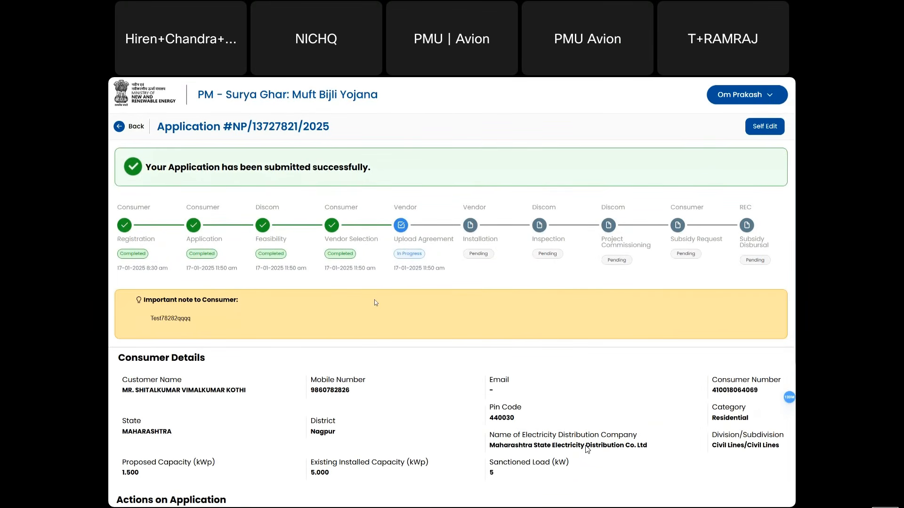
scroll(342, 350, "down", 3)
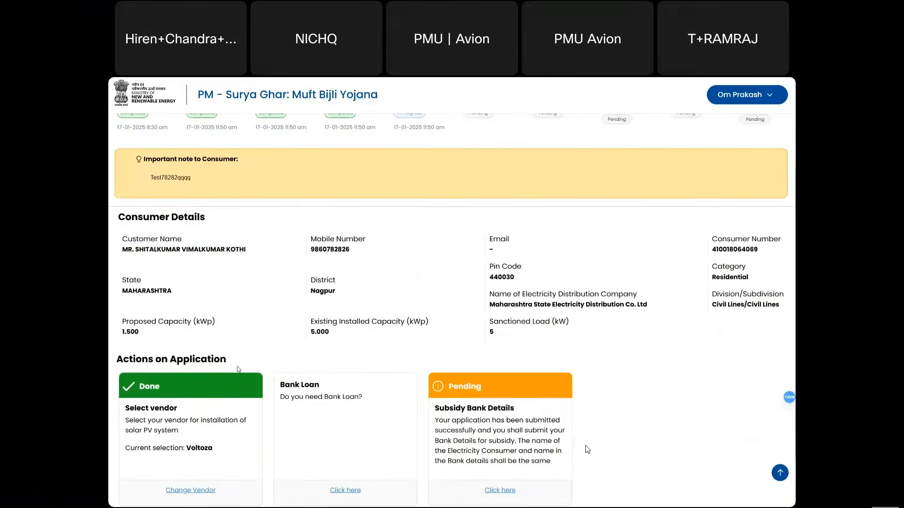
scroll(183, 399, "down", 1)
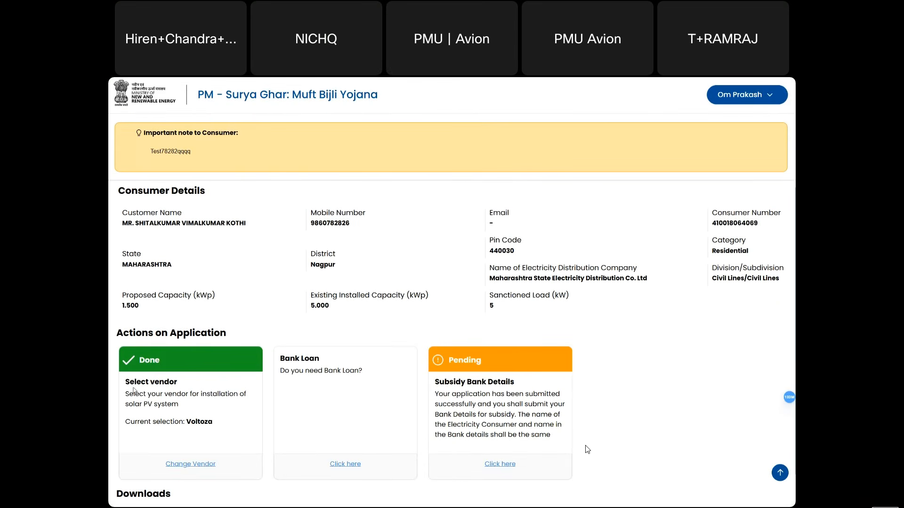
- Confirm Voltoza is the chosen vendor, then log out of the consumer account
left_click_drag(134, 394, 146, 381)
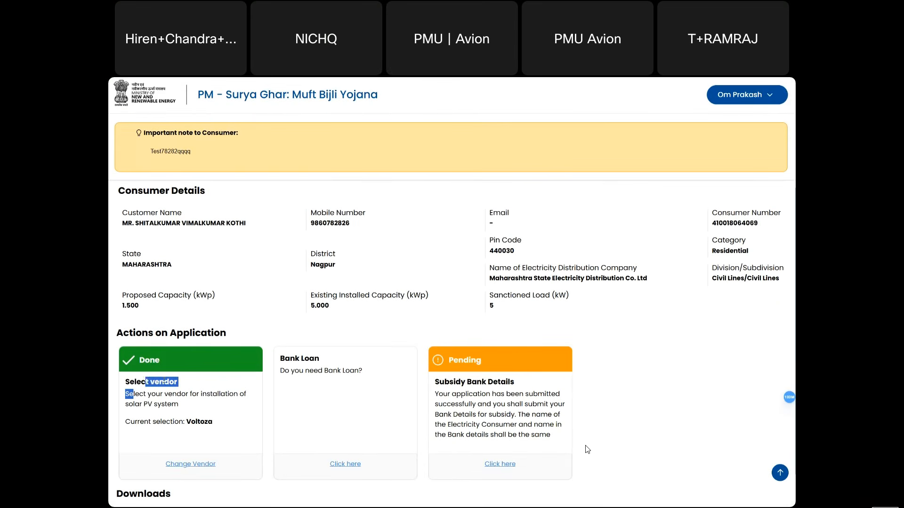
left_click_drag(201, 421, 204, 422)
double_click(203, 422)
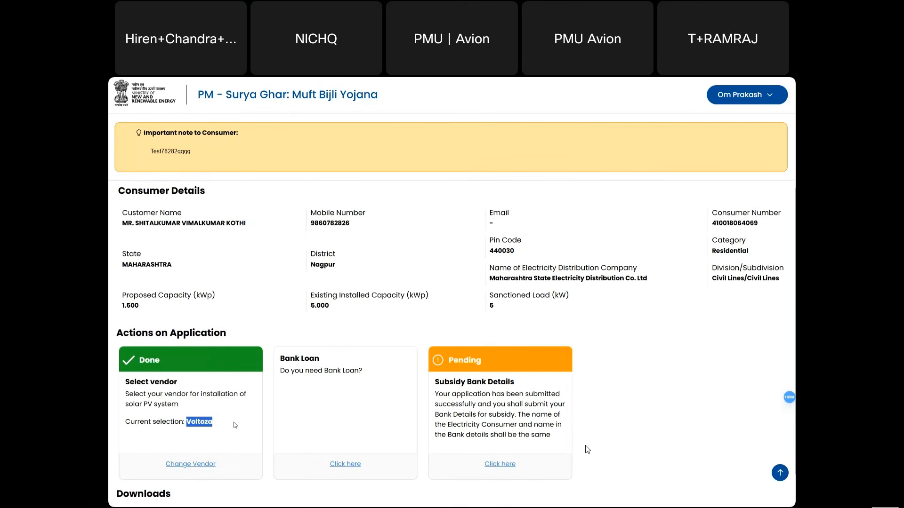
left_click(740, 103)
left_click(737, 138)
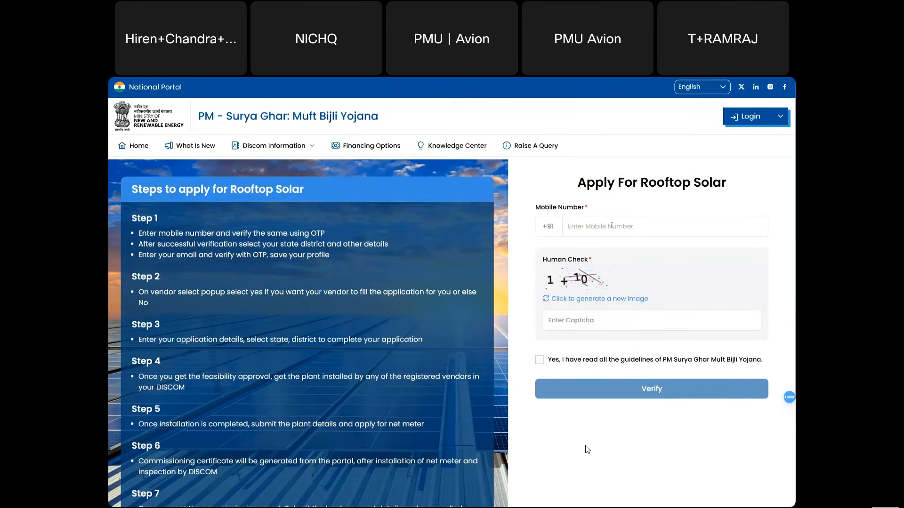
- Enter the consumer's mobile number, answer the human check, accept the guidelines and request an OTP
left_click(612, 226)
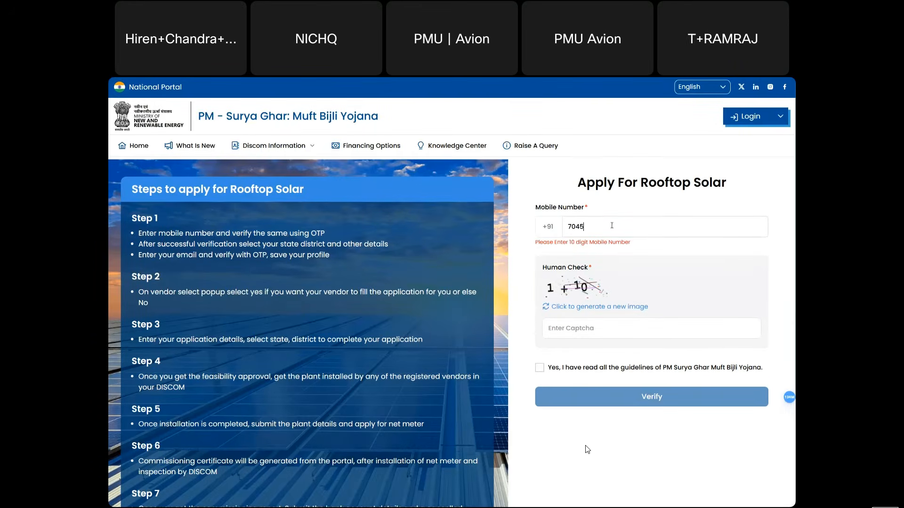
left_click(584, 319)
type("11")
left_click(540, 351)
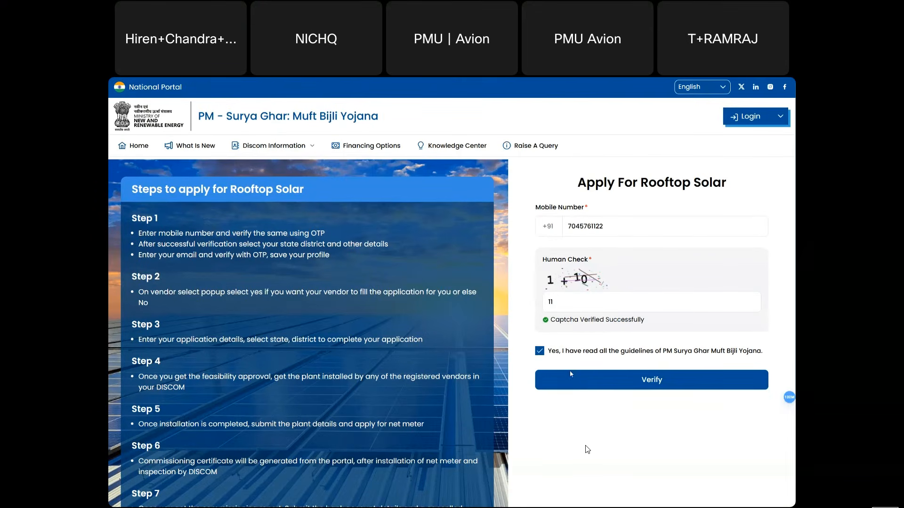
left_click(583, 382)
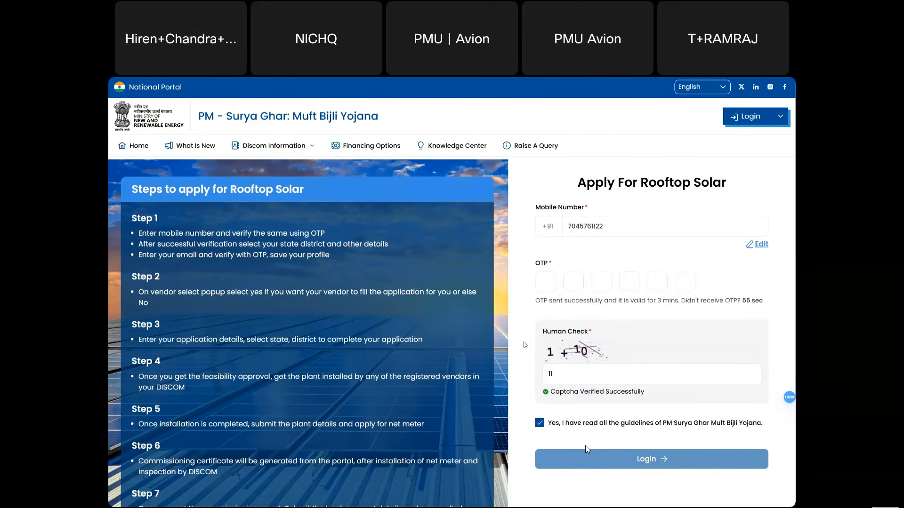
- Enter the received one-time code and log in
left_click(547, 282)
type("433771")
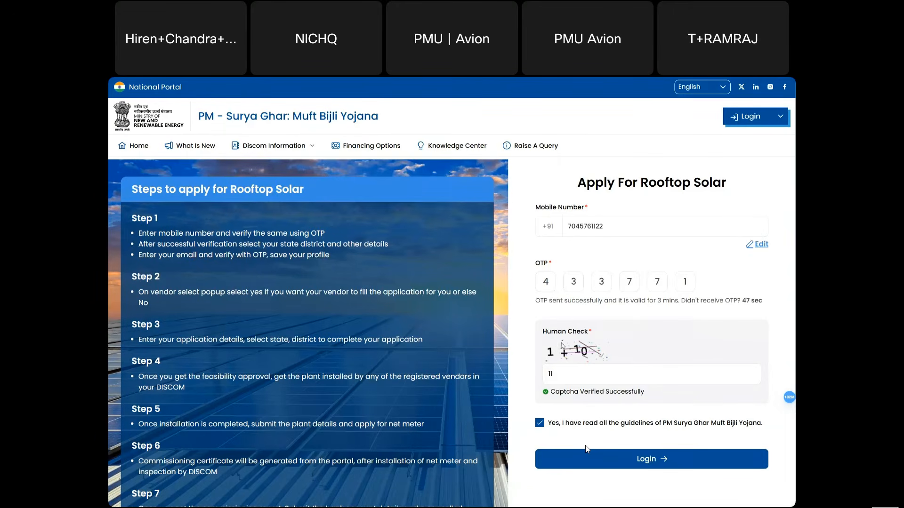
left_click(609, 457)
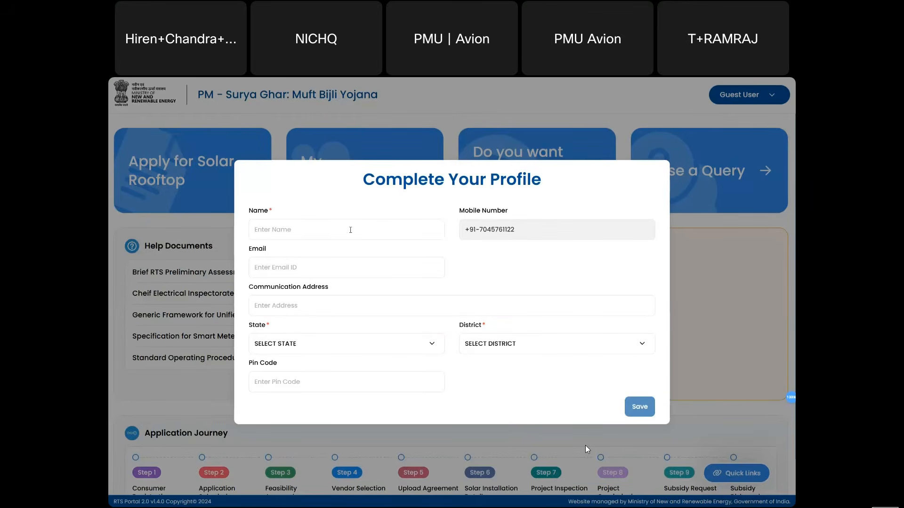
- Enter the consumer's name, choose MAHARASHTRA and RAIGAD, save, and answer No to vendor filling
type("Shoeb")
key("Tab")
left_click(320, 351)
type("maha")
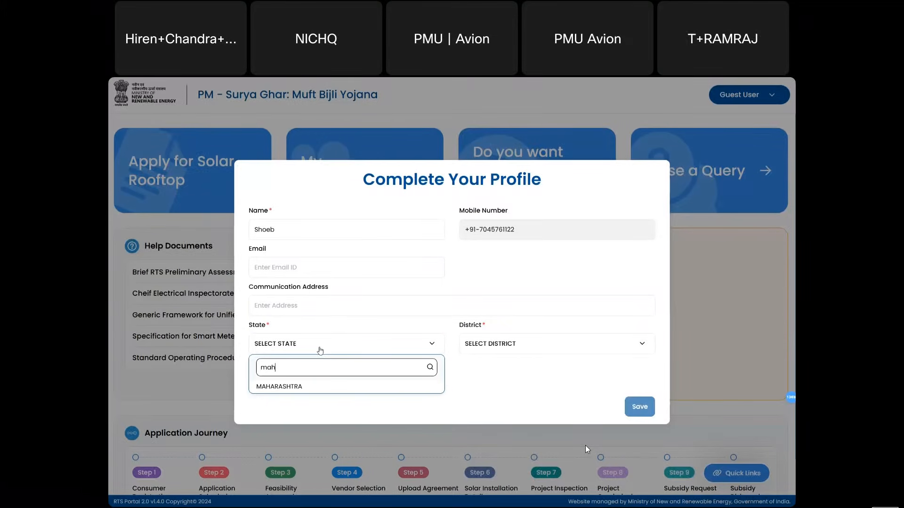
left_click(309, 387)
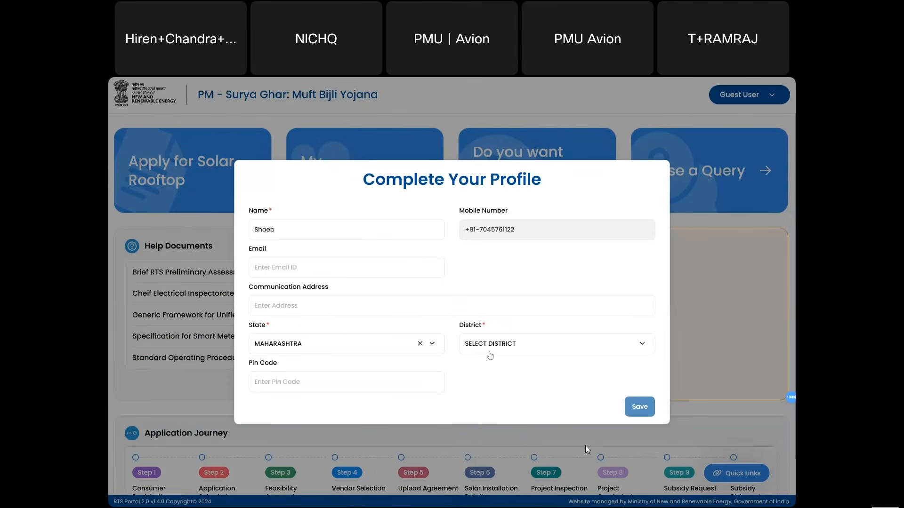
left_click(507, 352)
type("rai")
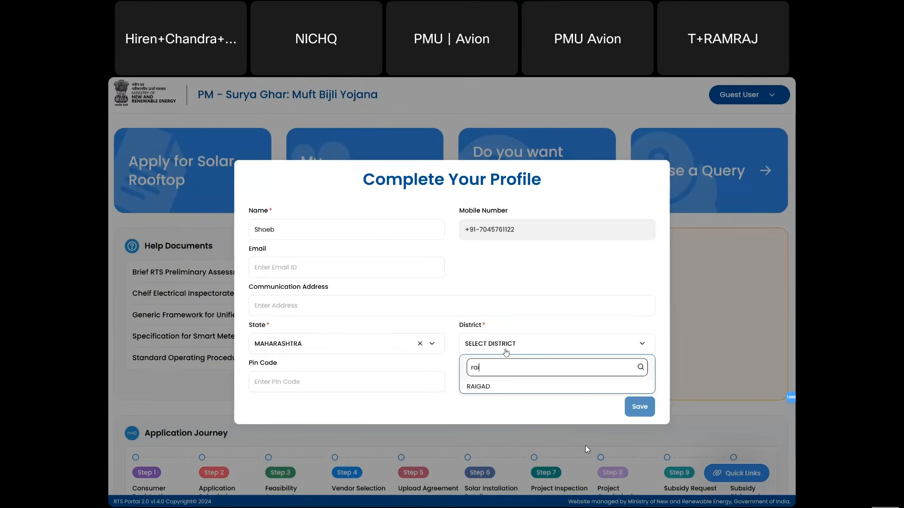
left_click(491, 387)
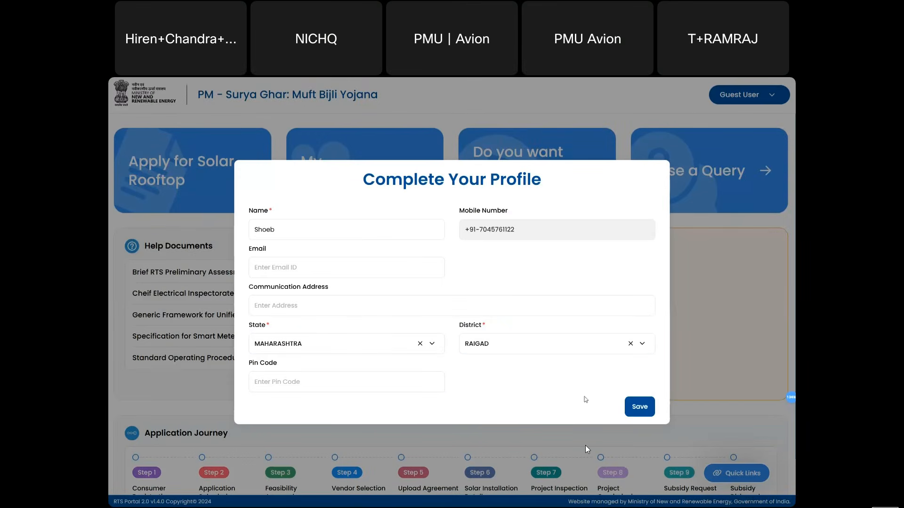
left_click(638, 407)
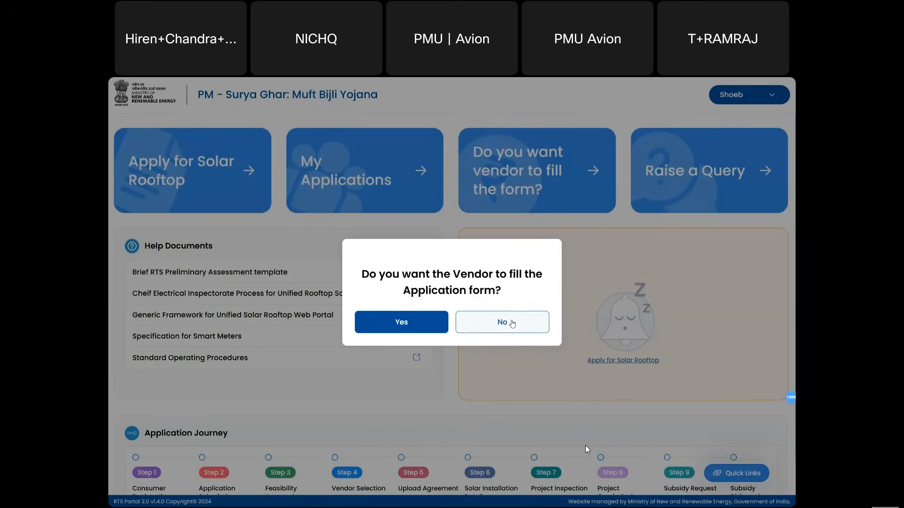
left_click(510, 322)
- Start a new solar rooftop application from My Applications
left_click(308, 175)
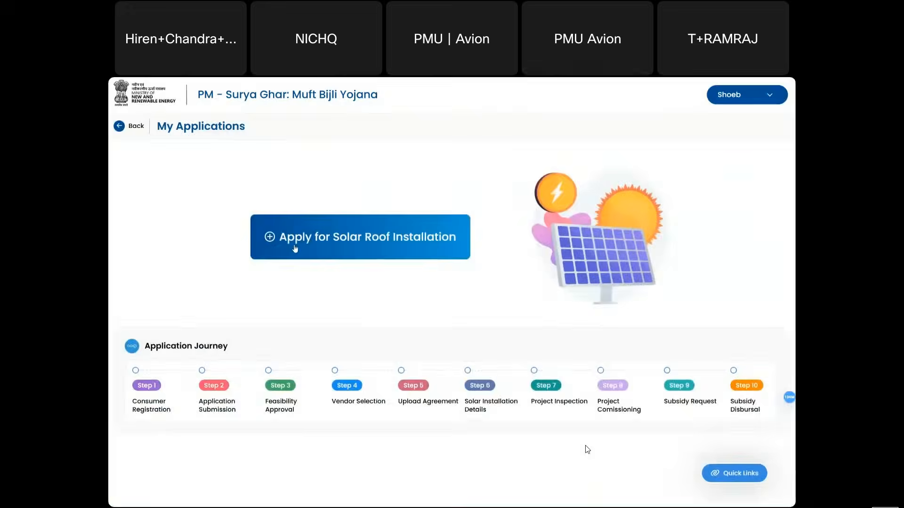
left_click(300, 245)
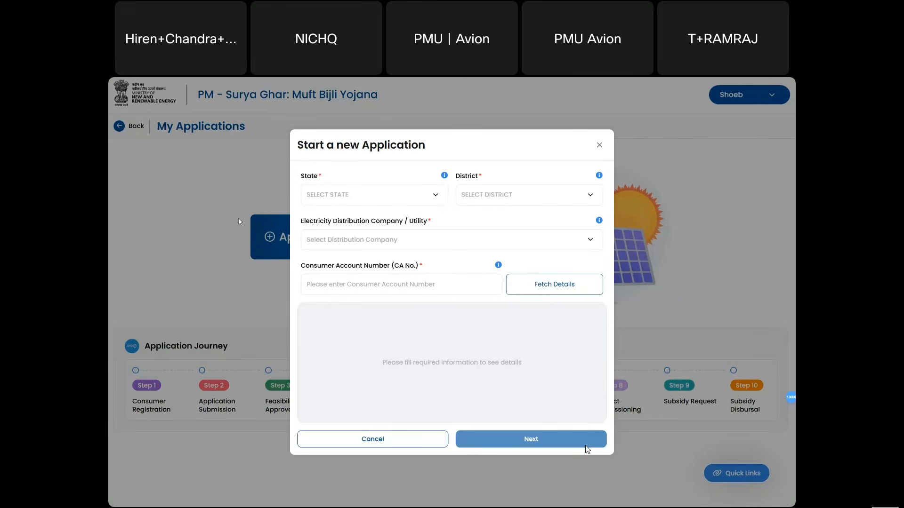
left_click(270, 217)
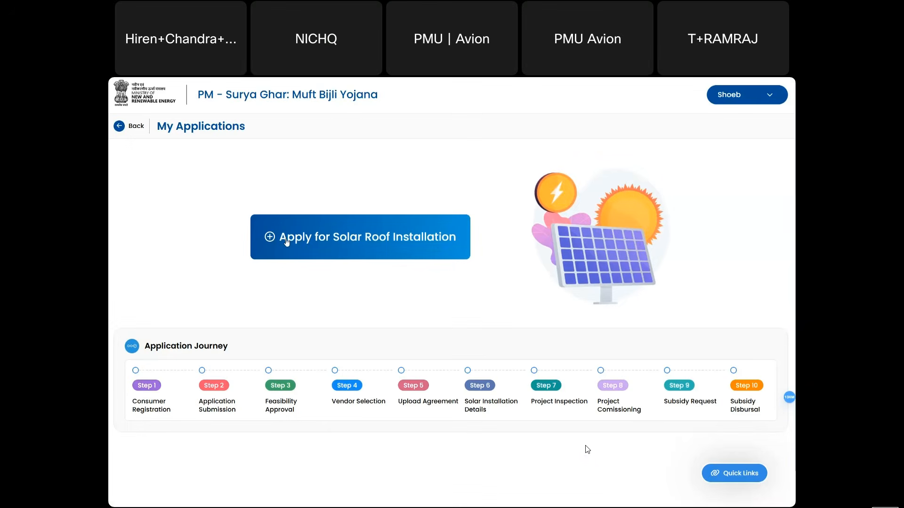
left_click(287, 243)
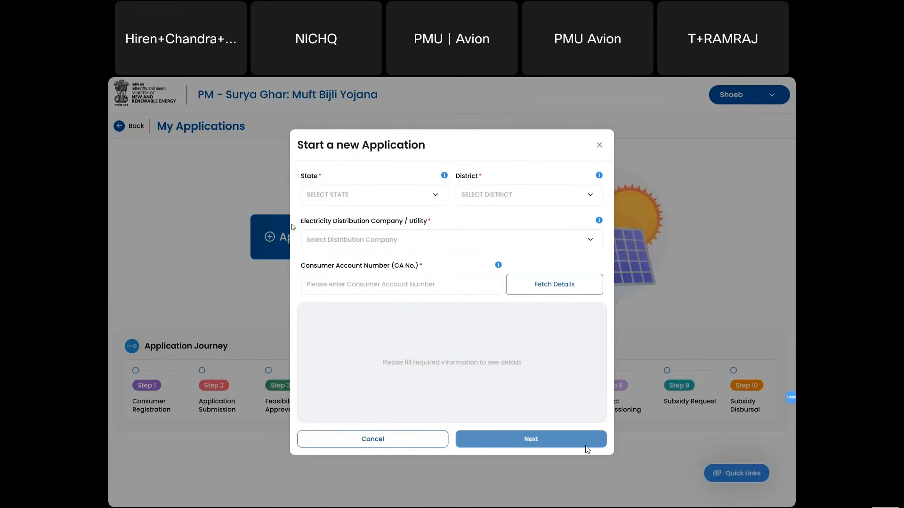
- Set state MAHARASHTRA, district BHANDARA and the Maharashtra state distribution company
left_click(315, 193)
type("ma")
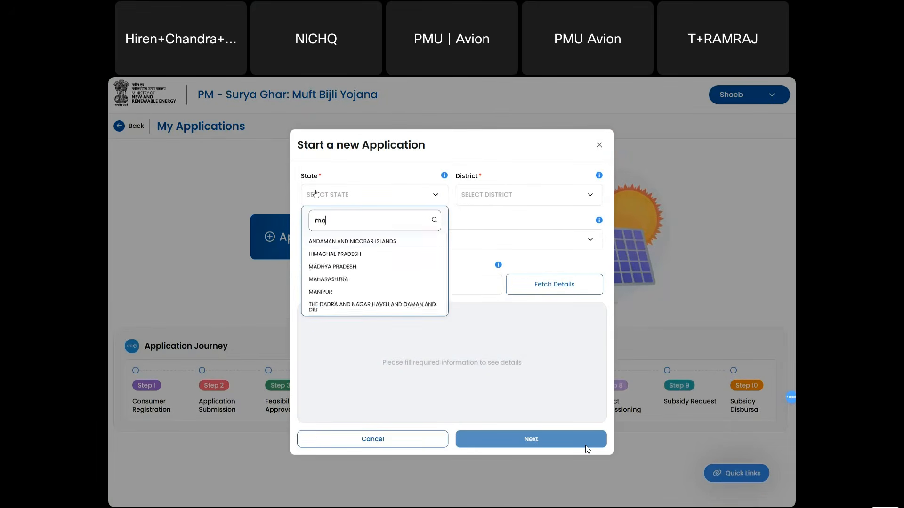
type("ha")
left_click(318, 240)
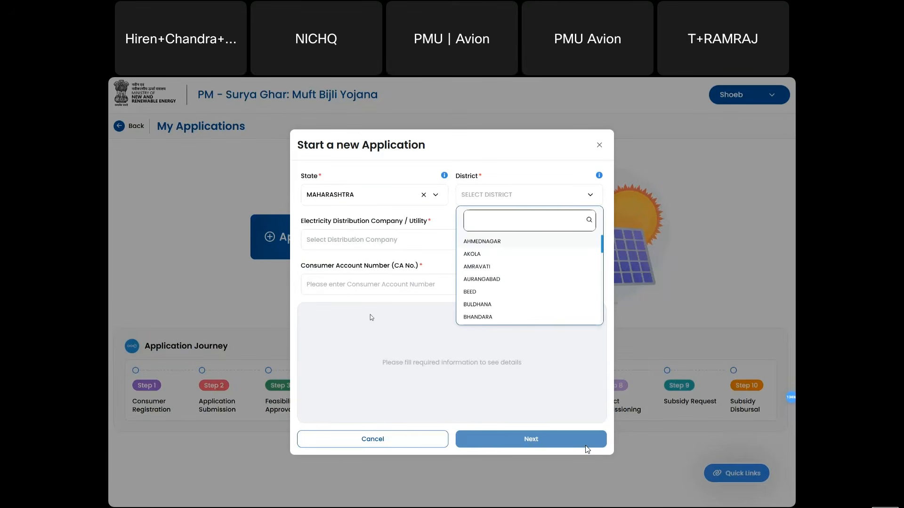
left_click(477, 318)
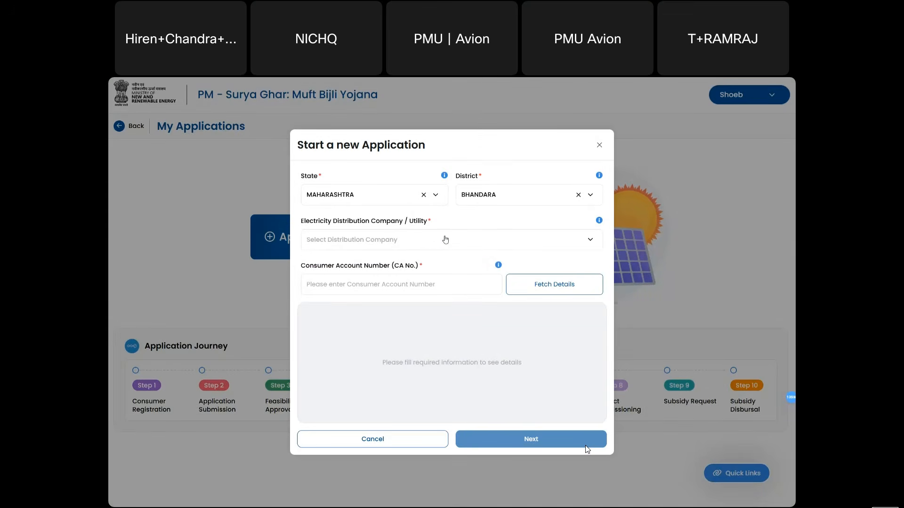
left_click(444, 241)
left_click(426, 257)
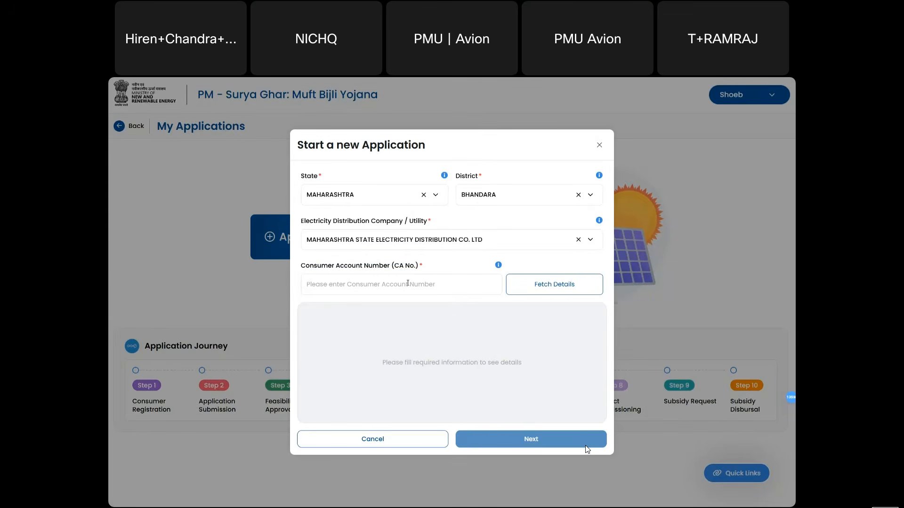
- Paste the consumer account number from another window and fetch the consumer's details
key("alt+Tab")
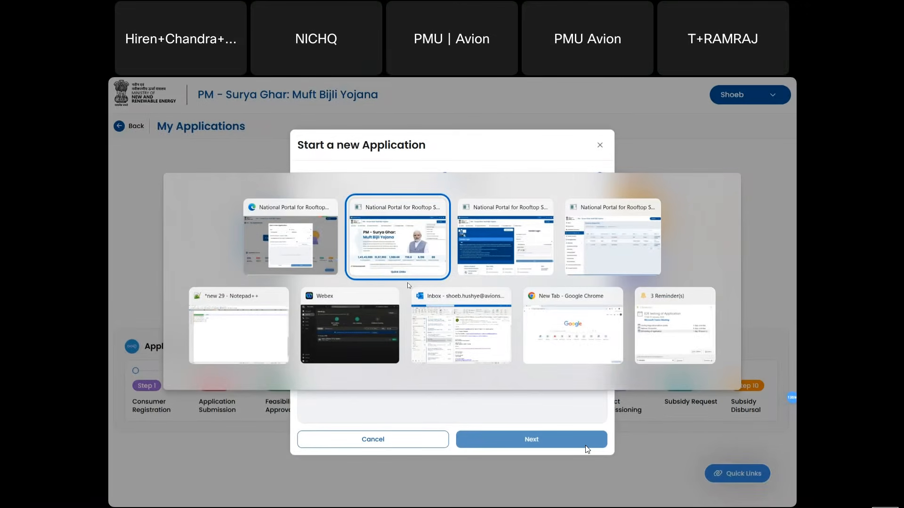
key("alt+Tab")
key("alt+Tab")
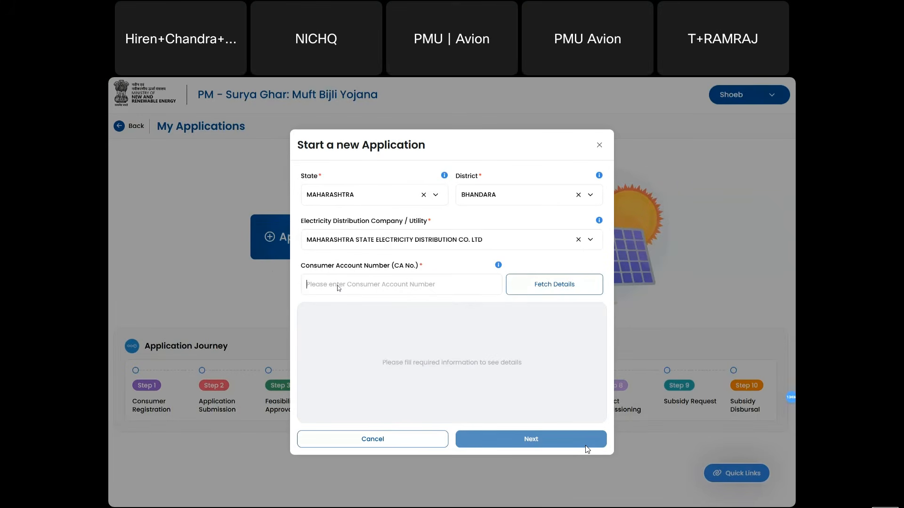
key("ctrl+v")
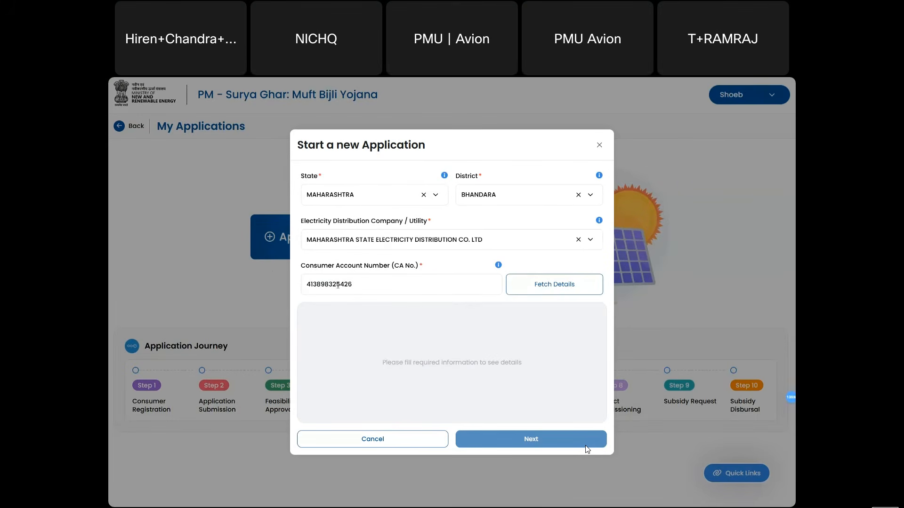
left_click(538, 283)
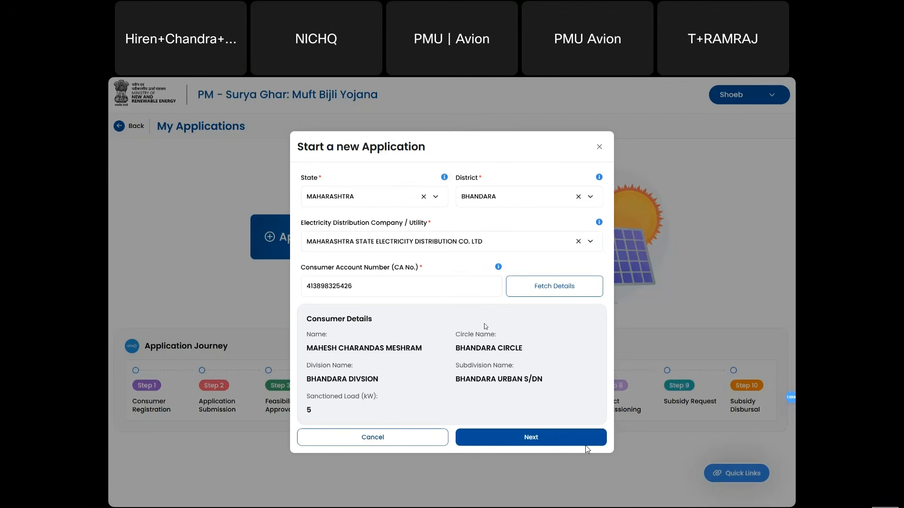
- Proceed to the full application form, leave address line 2 empty, and set gender Male
left_click(560, 440)
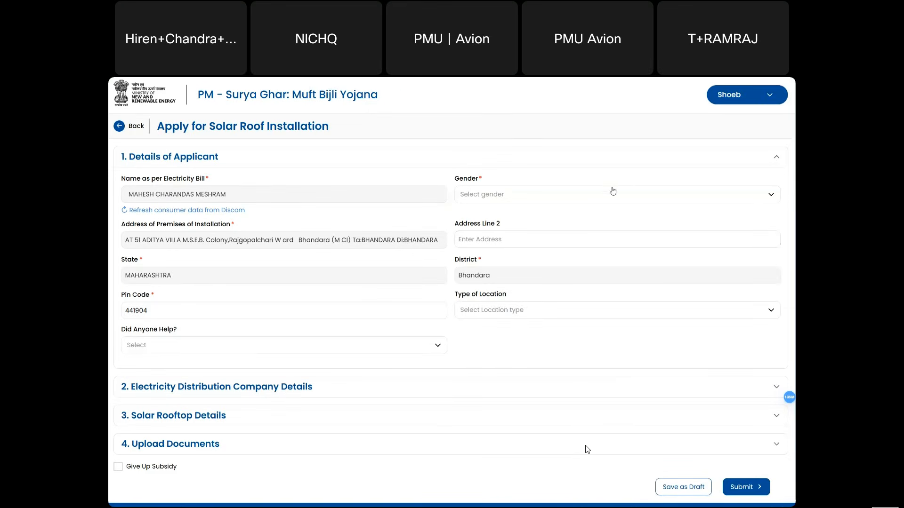
left_click(602, 222)
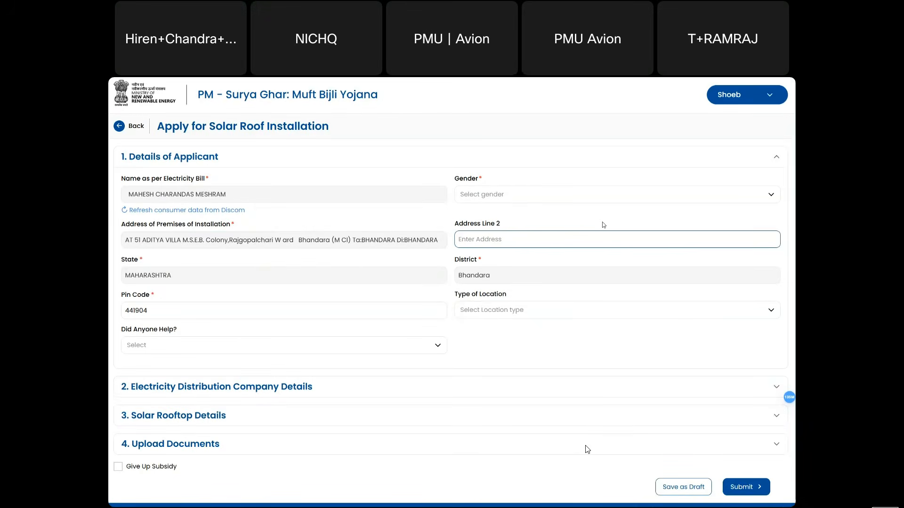
left_click(602, 225)
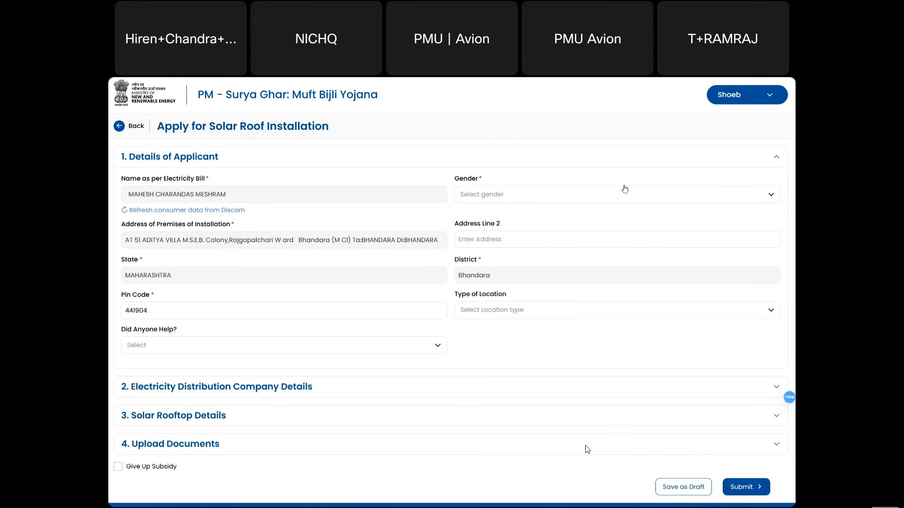
left_click(638, 200)
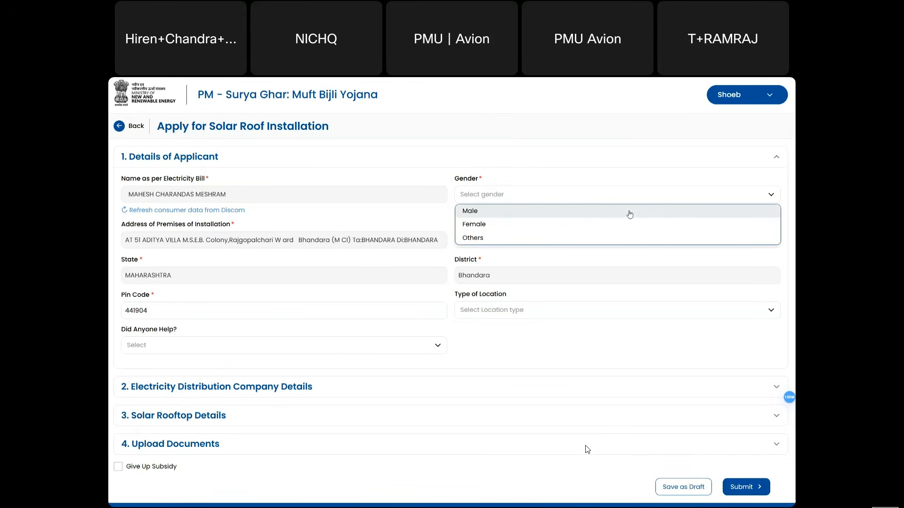
left_click(630, 214)
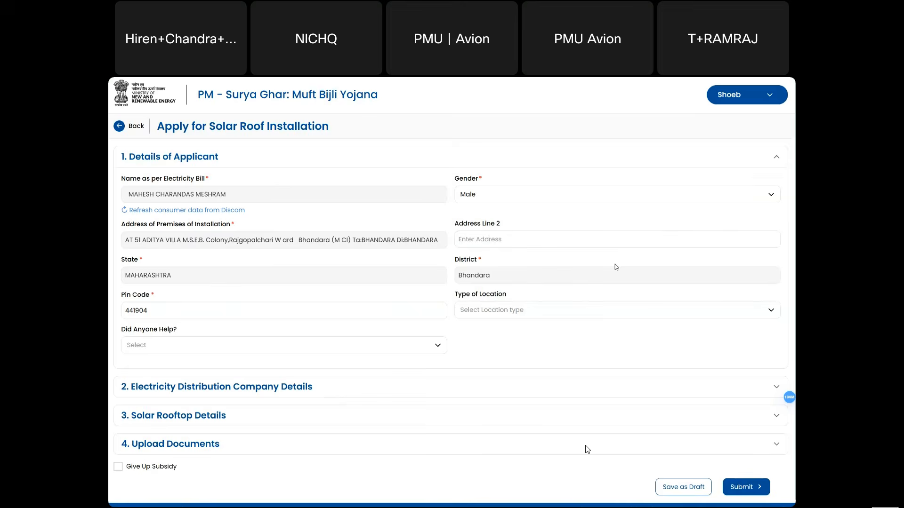
- Expand the discom and rooftop sections, choose Residential category and enter 1.00 kWp capacity
scroll(617, 268, "down", 1)
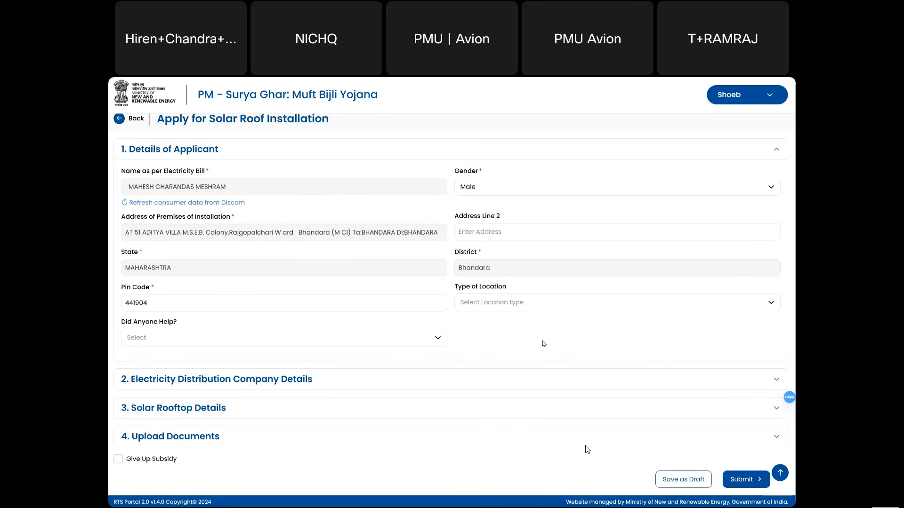
left_click(525, 385)
scroll(513, 393, "down", 3)
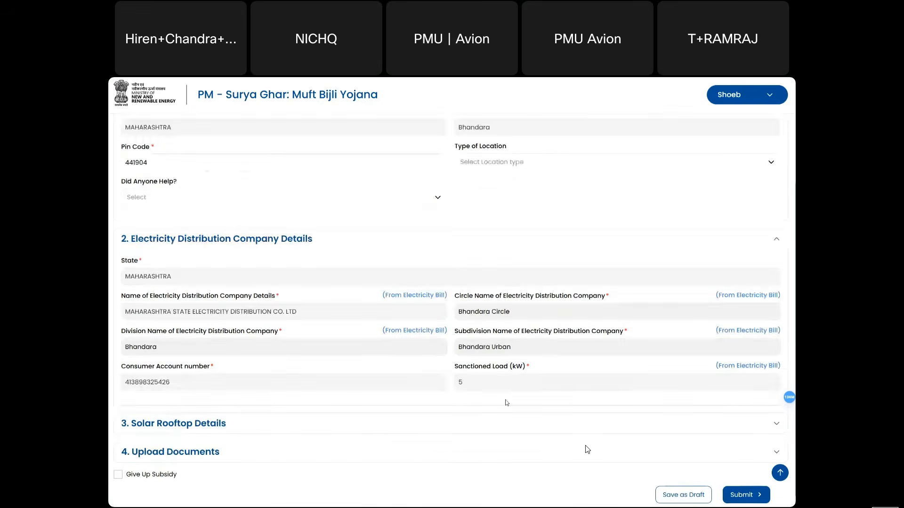
left_click(457, 425)
scroll(454, 430, "down", 2)
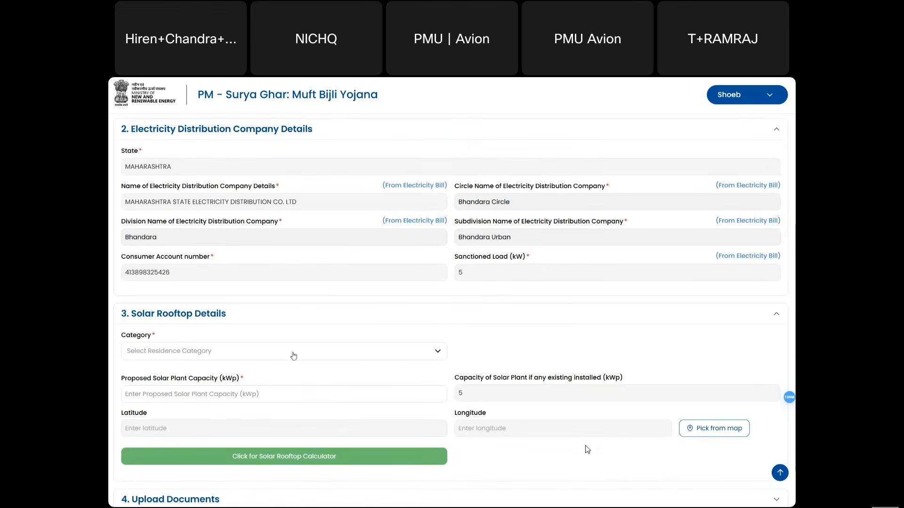
left_click(293, 356)
left_click(255, 365)
left_click(216, 395)
type("1.00")
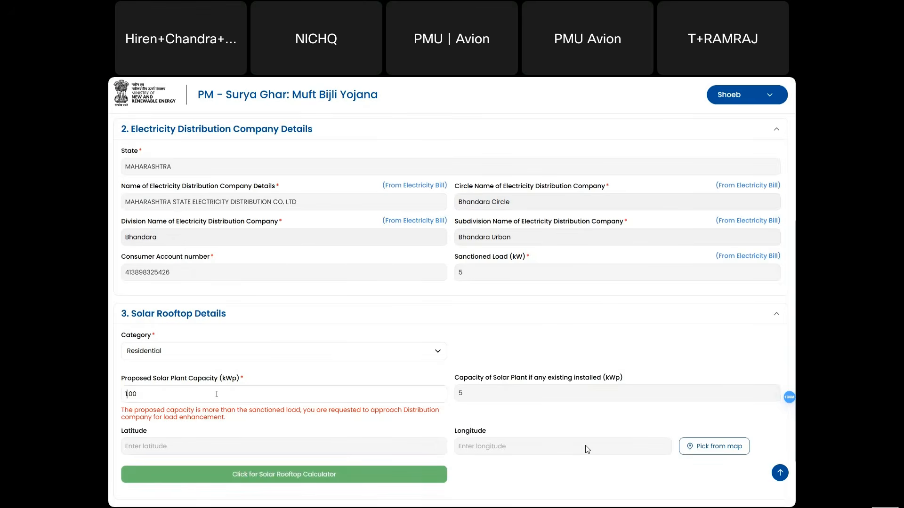
scroll(324, 433, "down", 2)
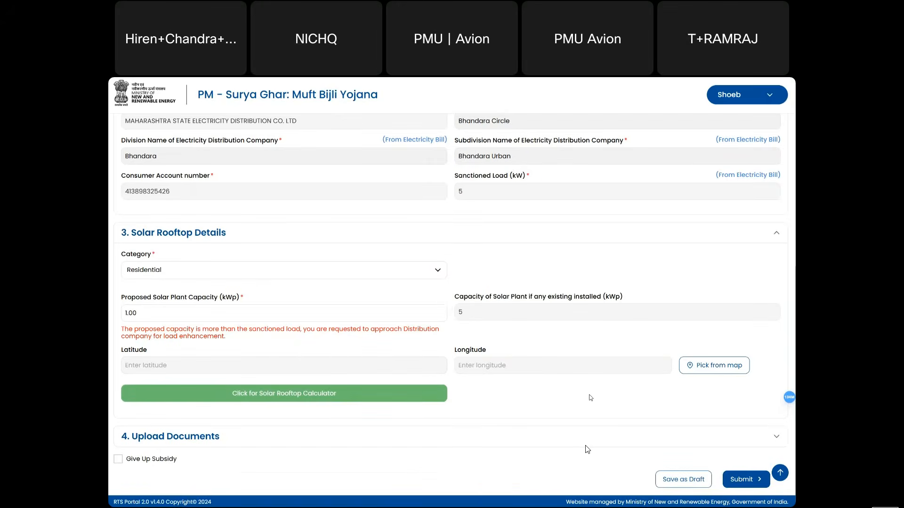
scroll(598, 326, "up", 2)
scroll(599, 328, "down", 2)
- Cancel the Give Up Subsidy confirmation to keep the subsidy, then submit the Bhandara application
left_click(118, 460)
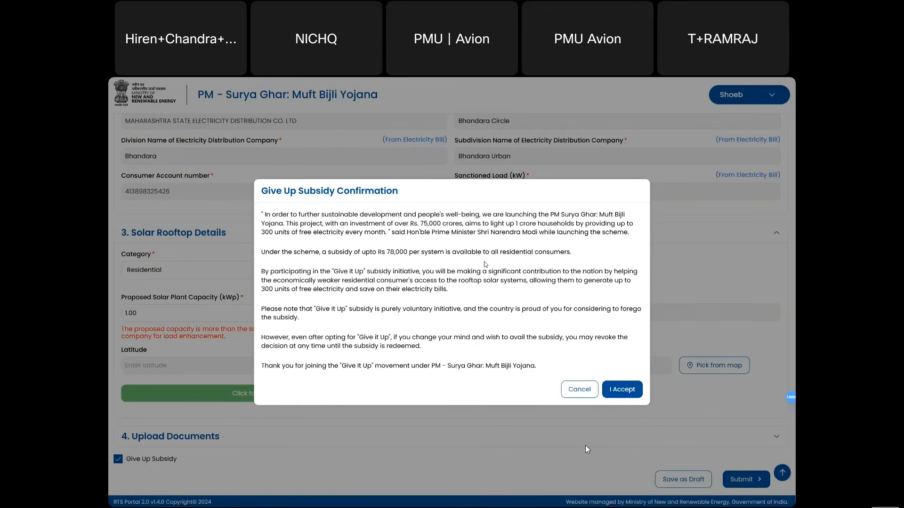
left_click_drag(461, 288, 393, 287)
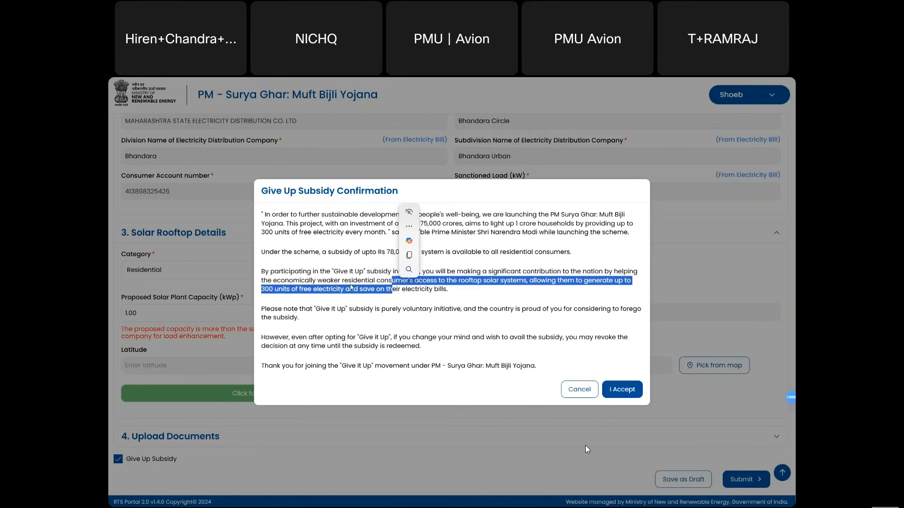
left_click_drag(331, 281, 334, 281)
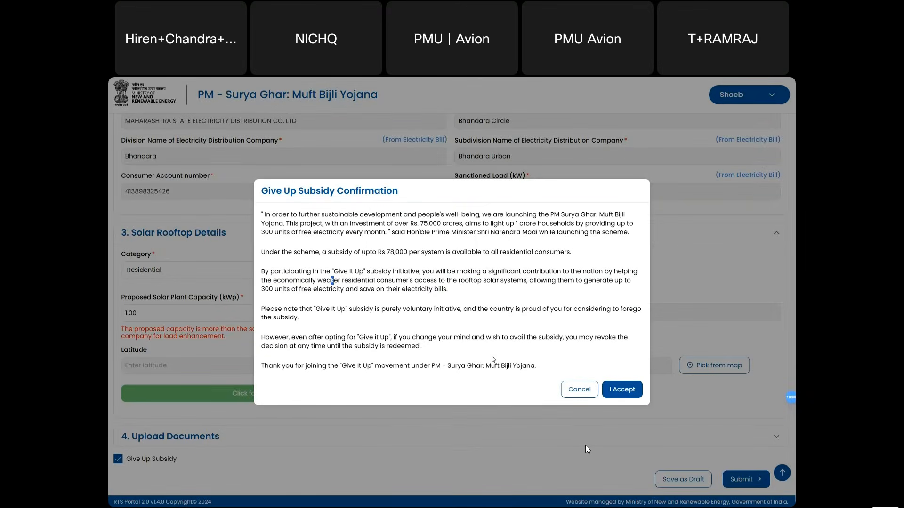
left_click(586, 390)
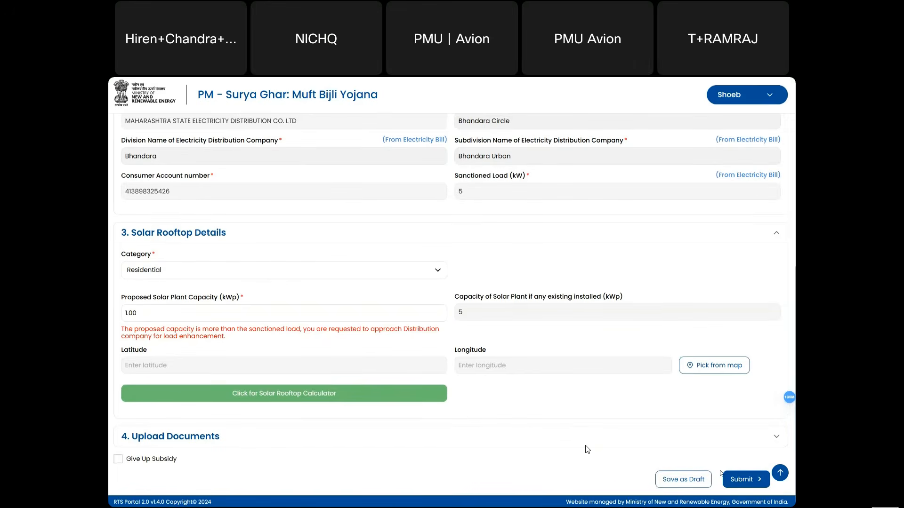
left_click(741, 480)
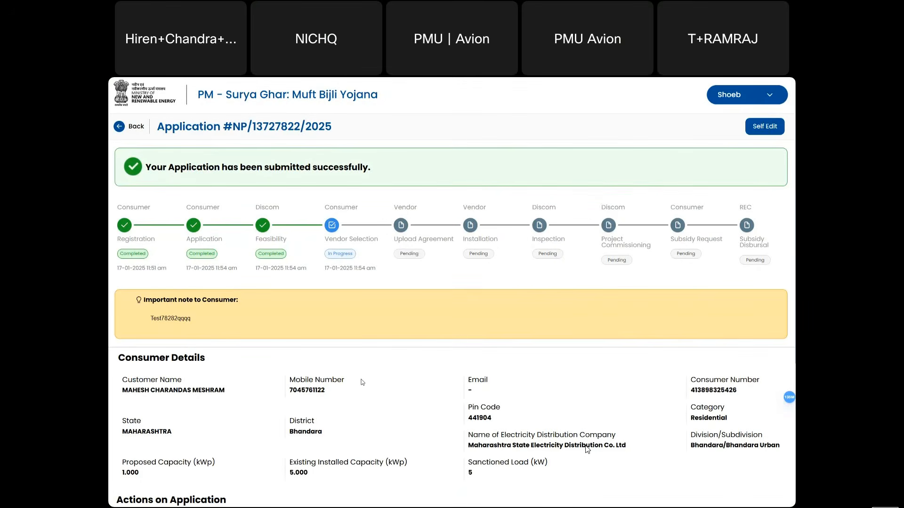
scroll(363, 382, "down", 4)
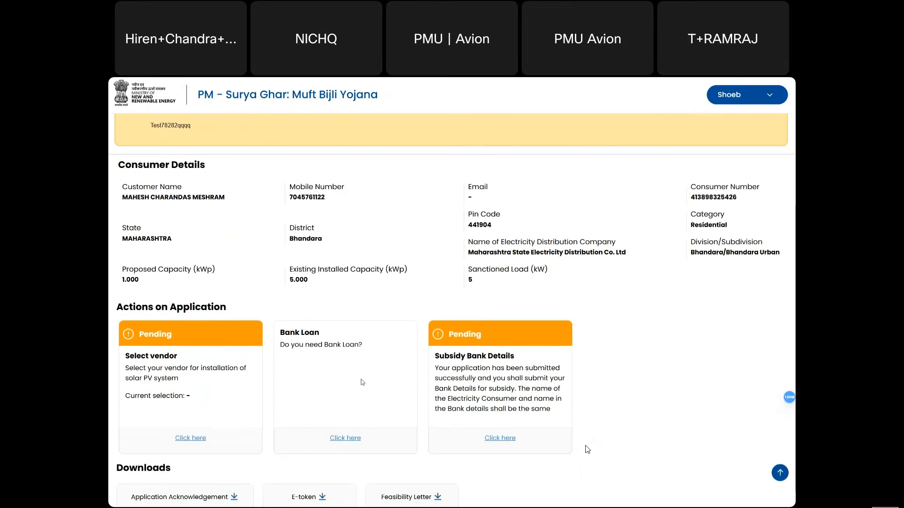
scroll(363, 382, "down", 1)
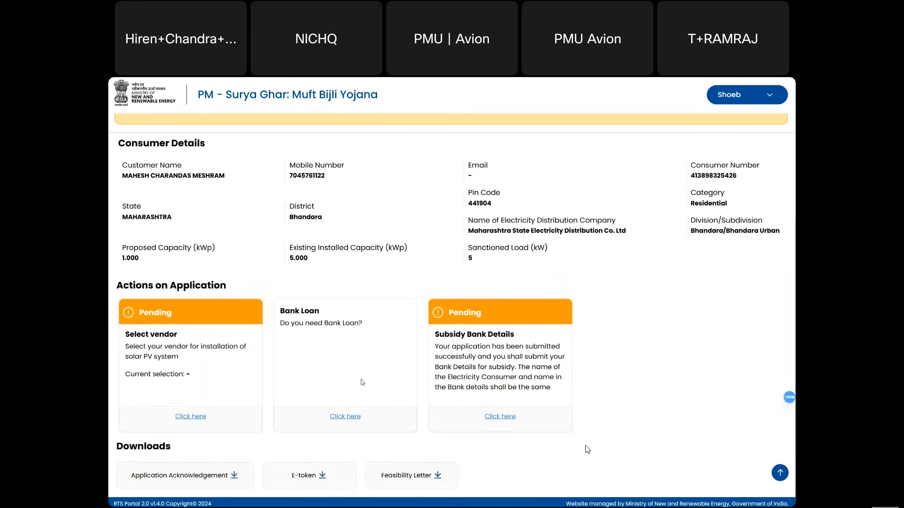
scroll(391, 291, "down", 1)
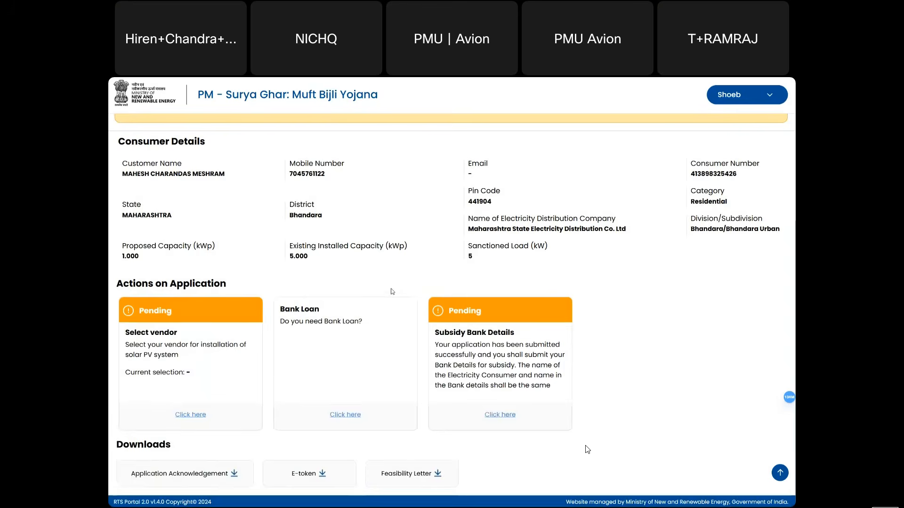
scroll(391, 292, "up", 1)
scroll(391, 291, "down", 1)
left_click(188, 416)
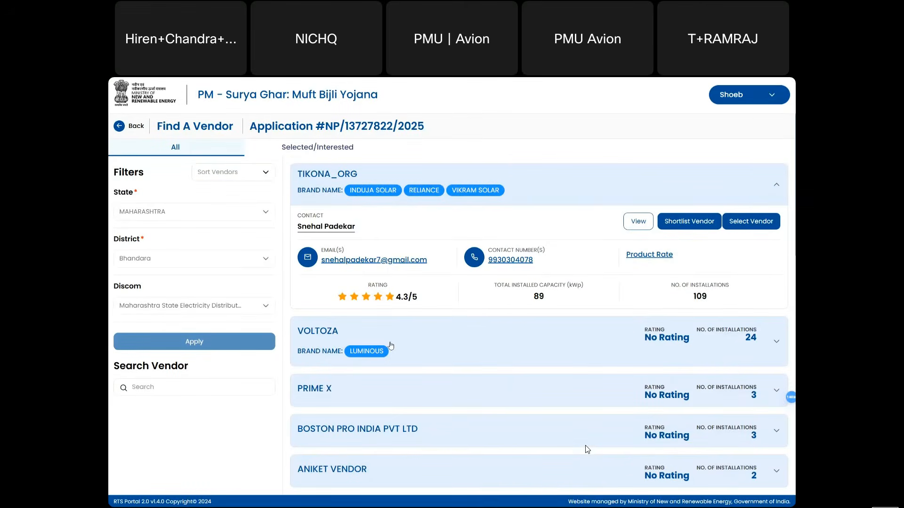
left_click(553, 345)
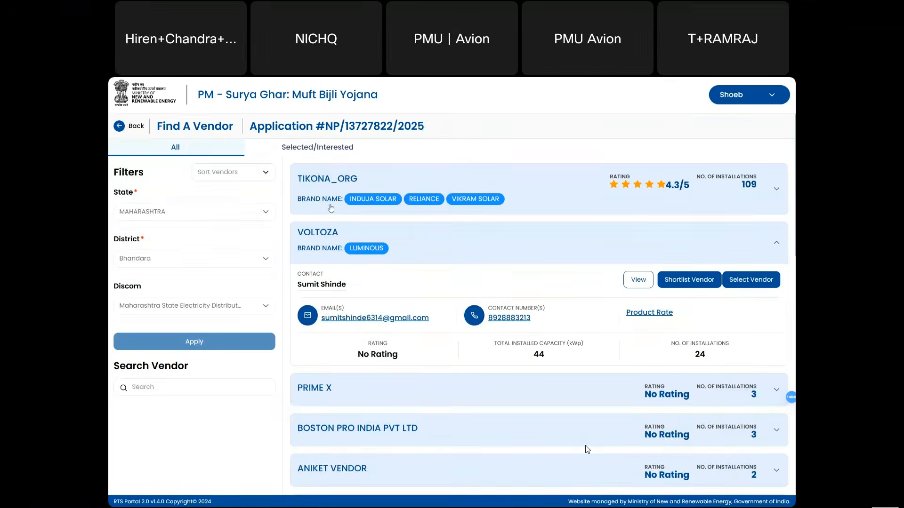
left_click(124, 126)
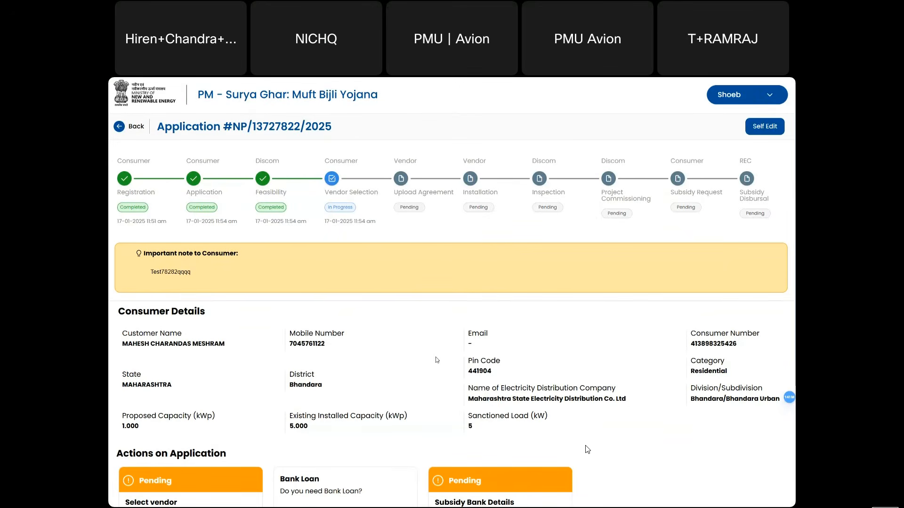
scroll(436, 357, "down", 2)
scroll(435, 361, "down", 2)
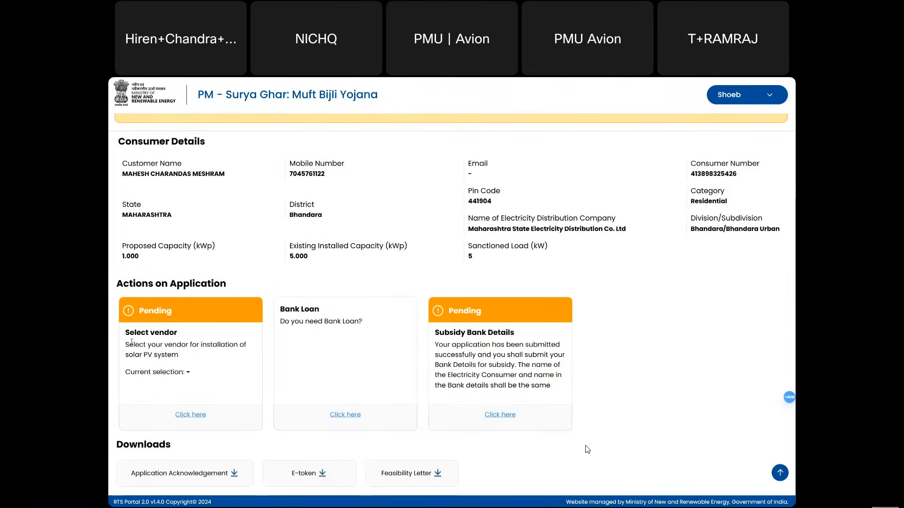
- Pick VOLTOZA from the vendor list, confirm with Yes, and dismiss the success message
left_click(192, 415)
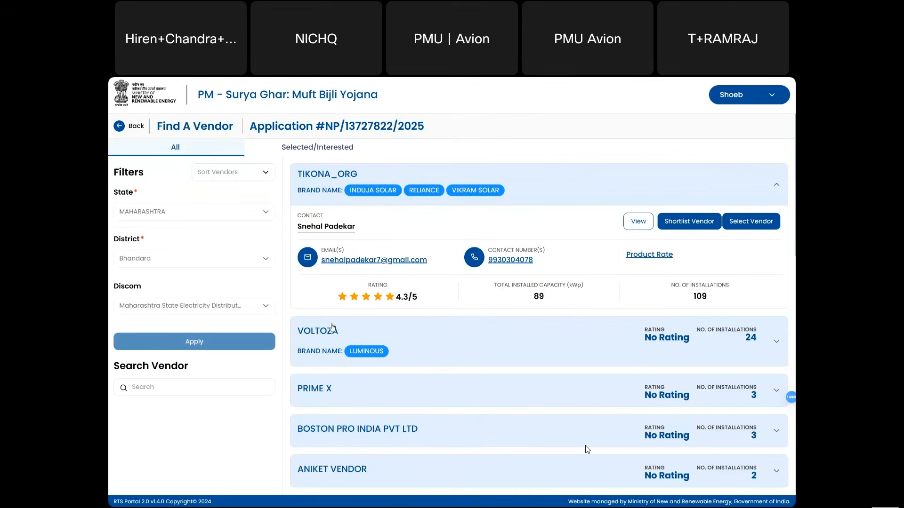
left_click(539, 358)
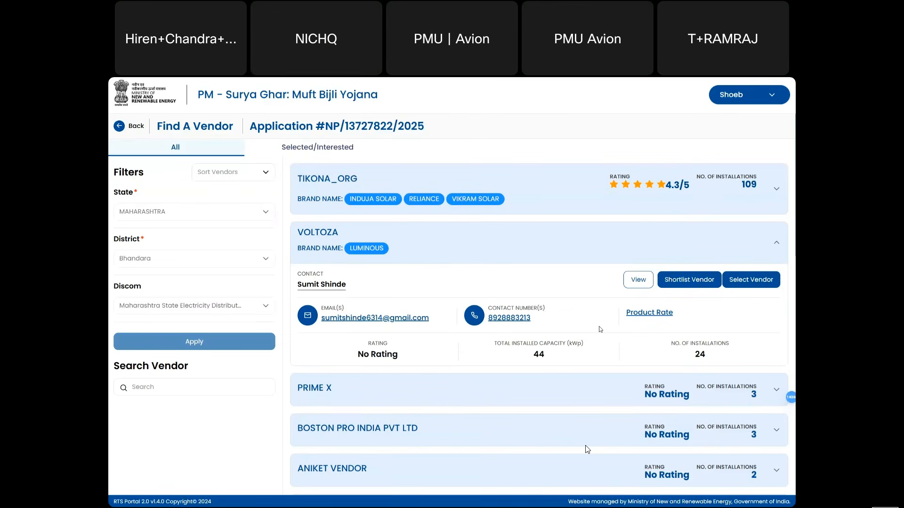
left_click(742, 281)
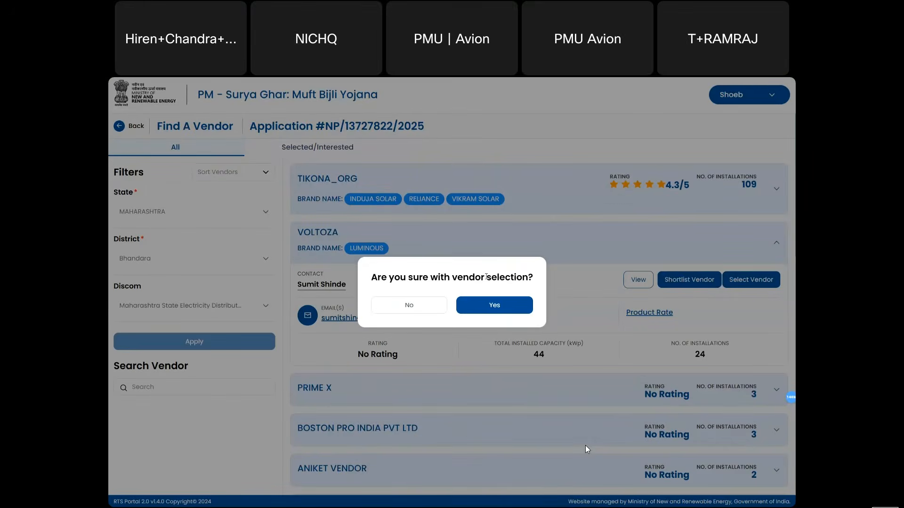
left_click(509, 310)
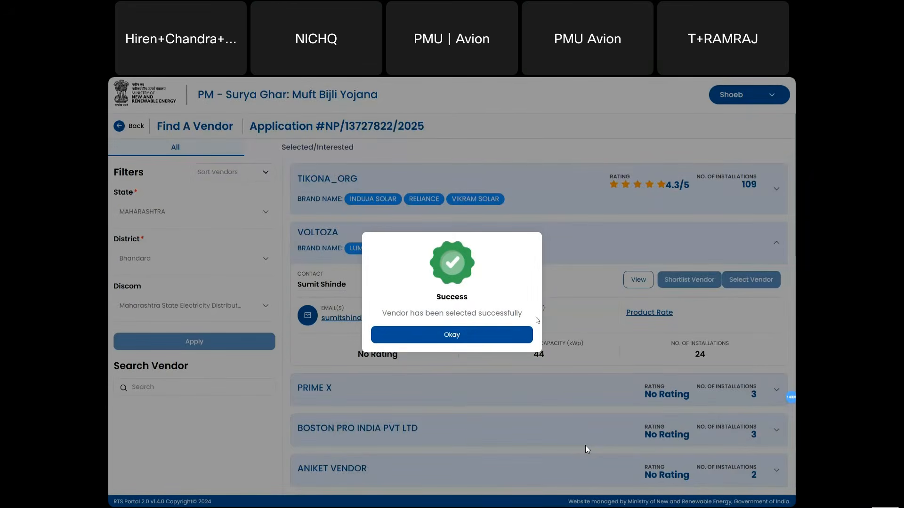
left_click(480, 334)
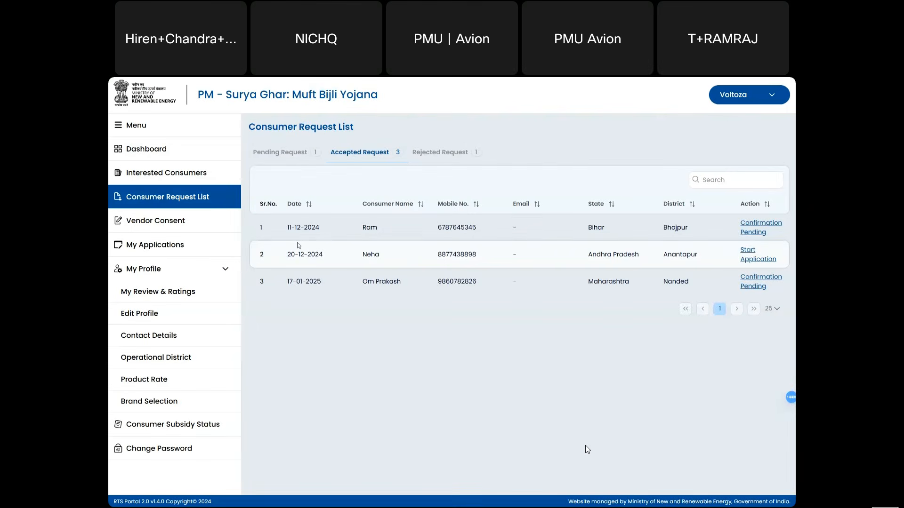
- Open Vendor Consent, collapse the sidebar, and highlight row 1's name, mobile number and capacity
left_click(182, 221)
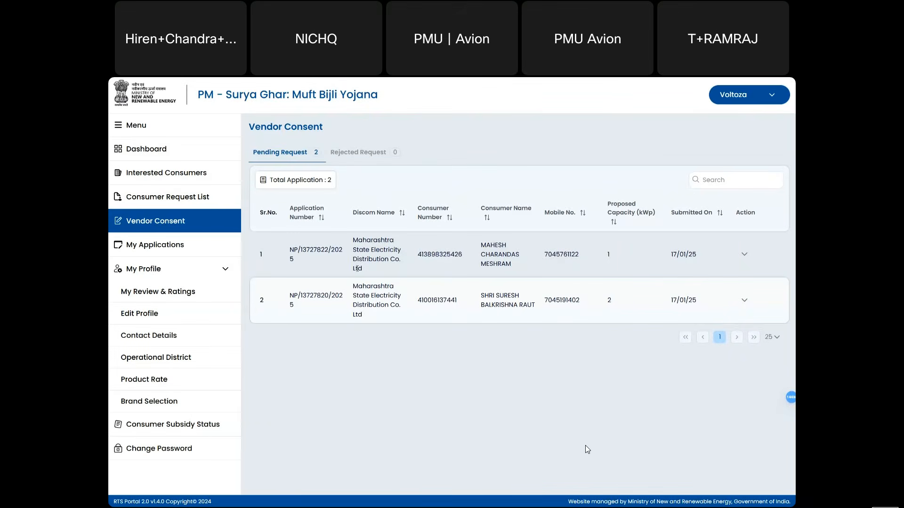
left_click(118, 127)
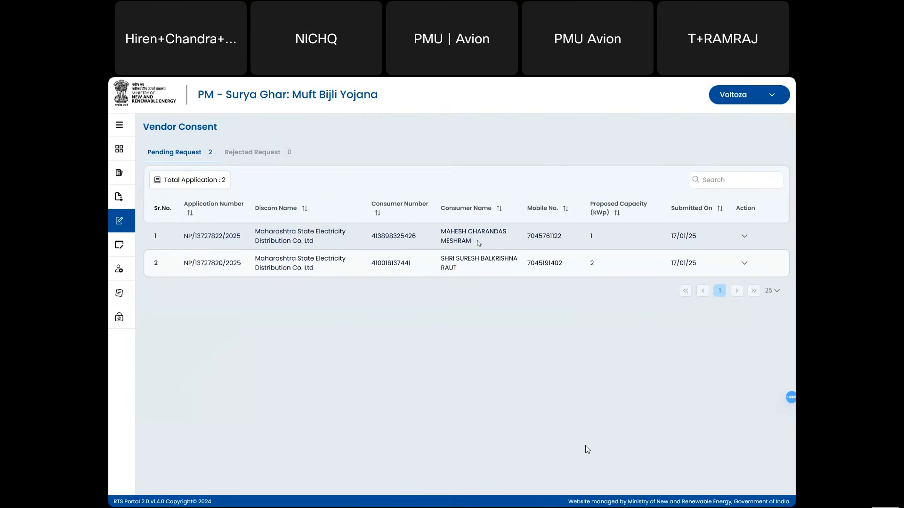
triple_click(455, 237)
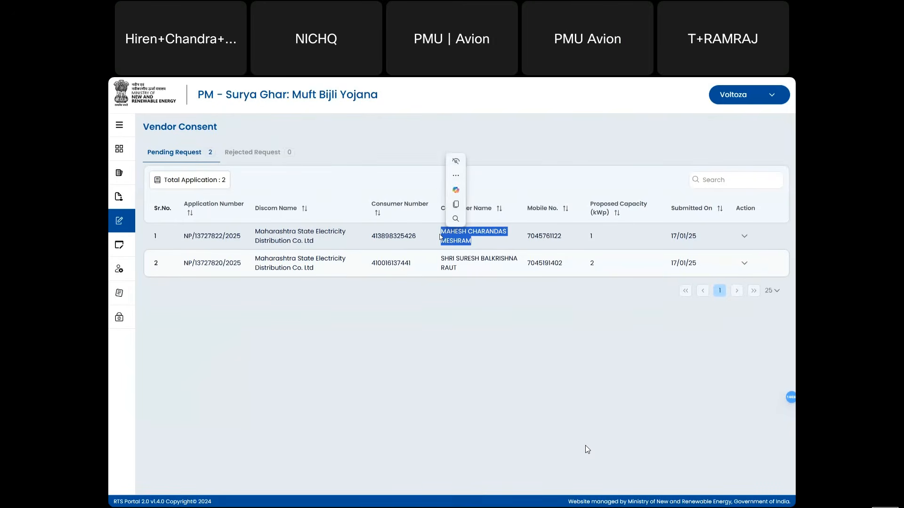
key("ctrl+c")
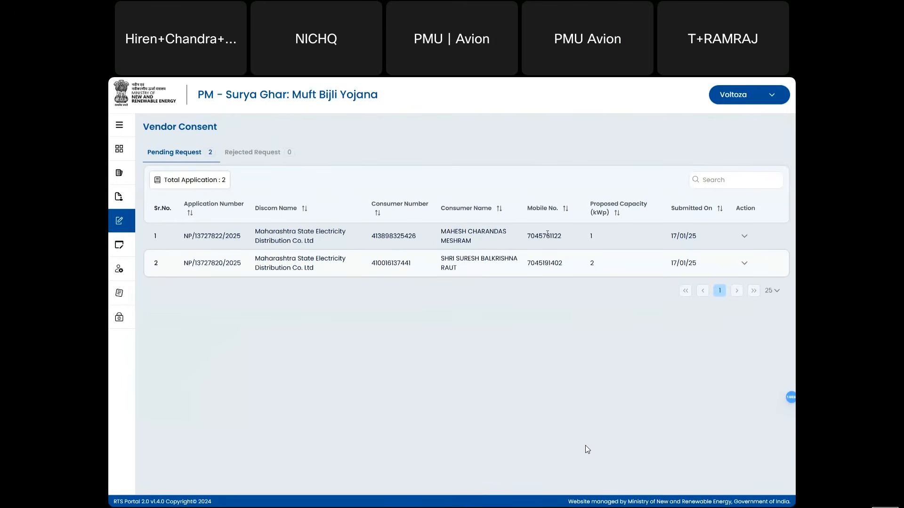
double_click(548, 235)
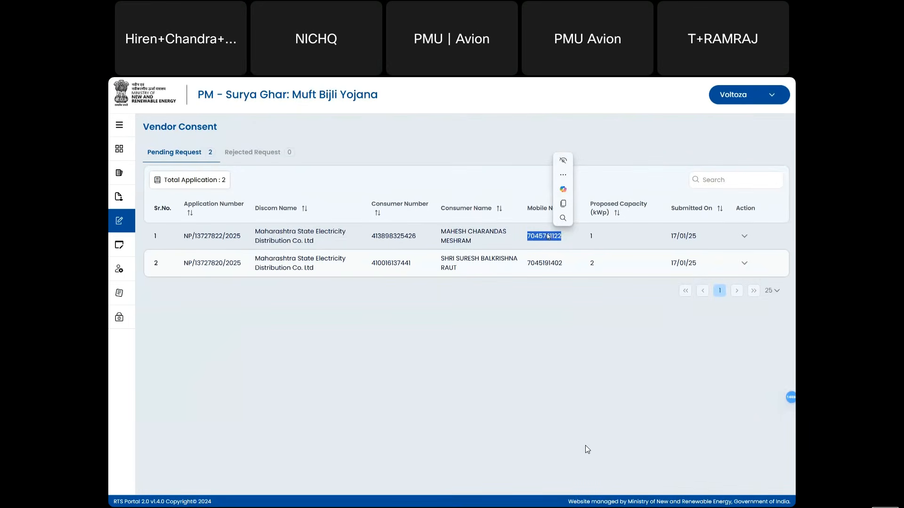
left_click_drag(589, 237, 593, 238)
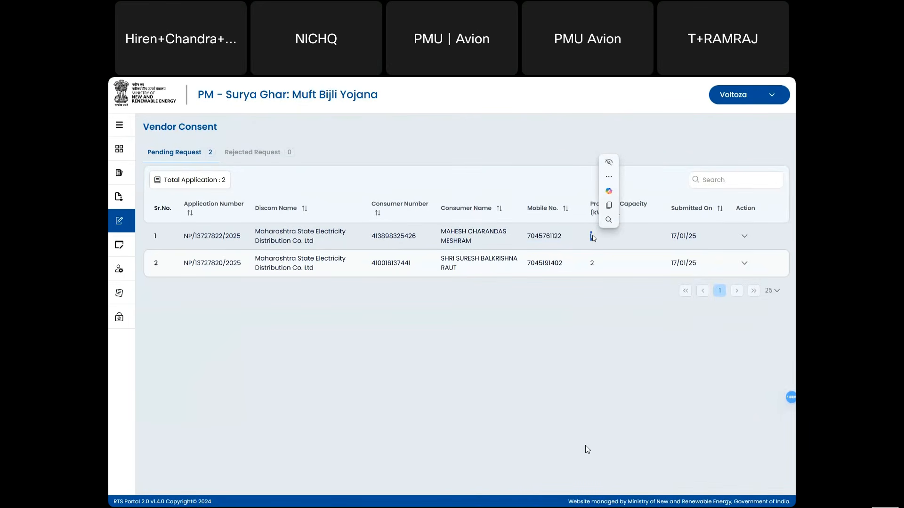
- Expand row 1's consent details, type 'test' in the Remark box, and reopen the details panel
left_click(745, 239)
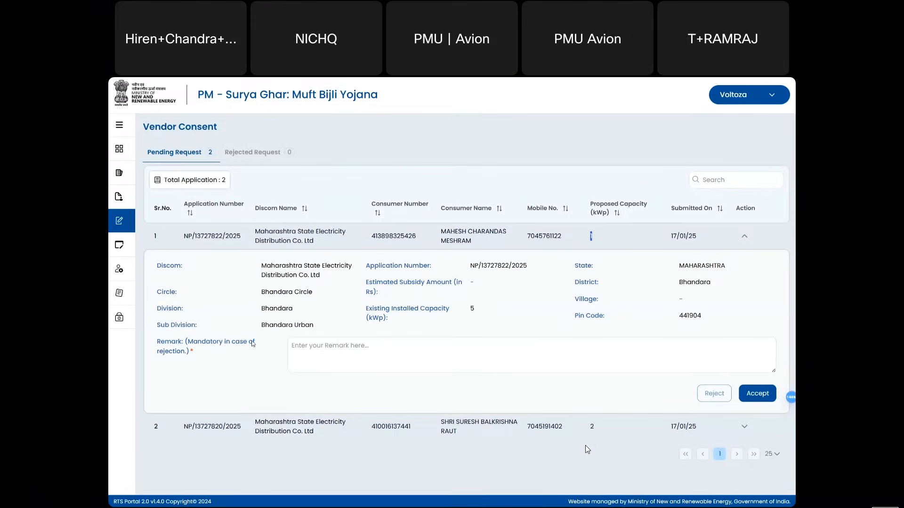
left_click(321, 354)
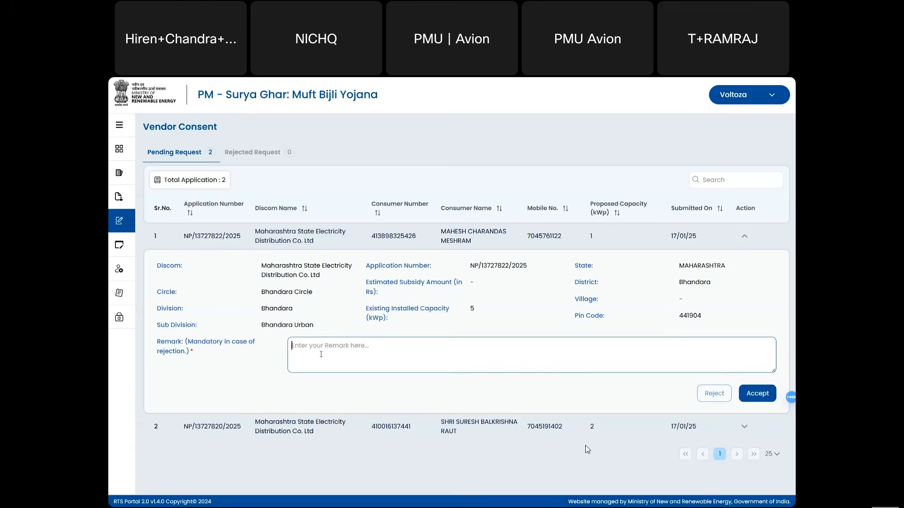
type("test")
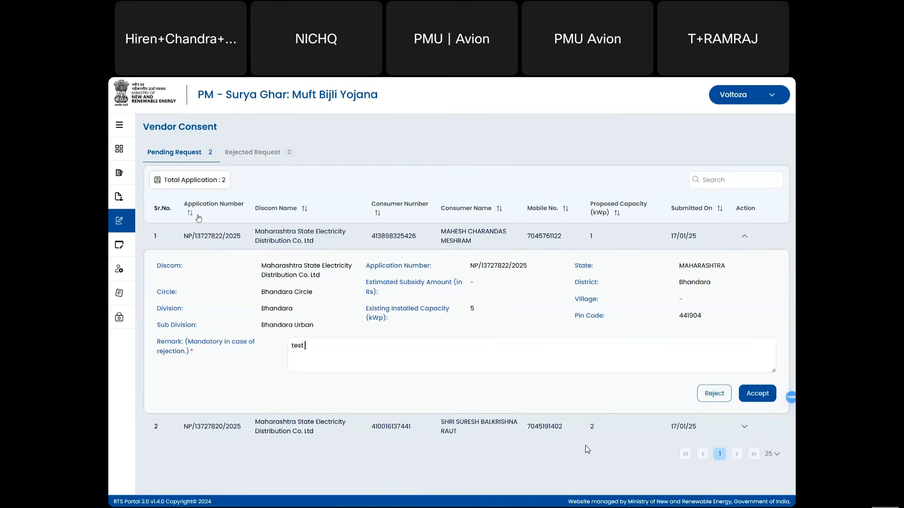
left_click(119, 128)
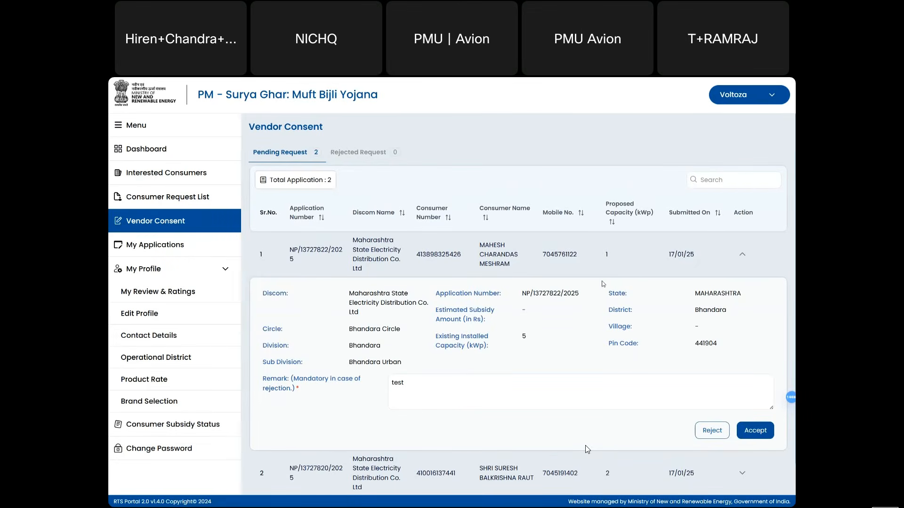
left_click(741, 256)
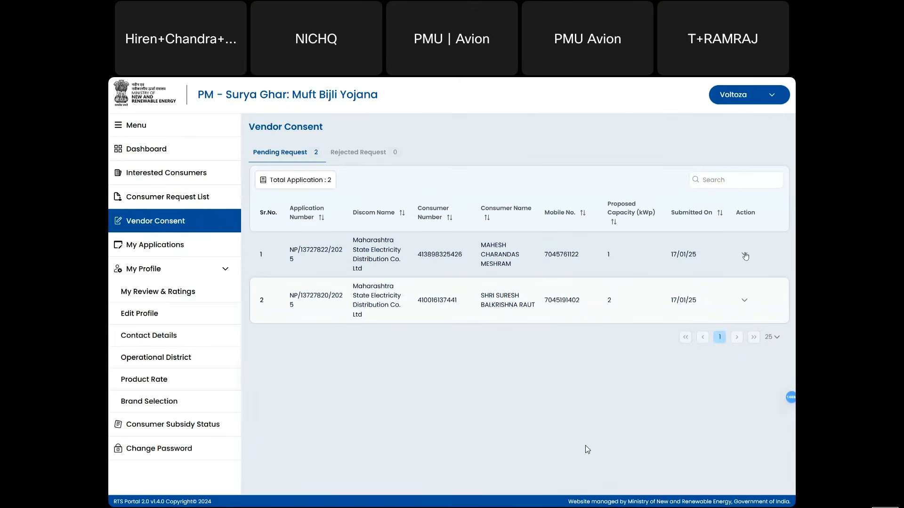
left_click(745, 256)
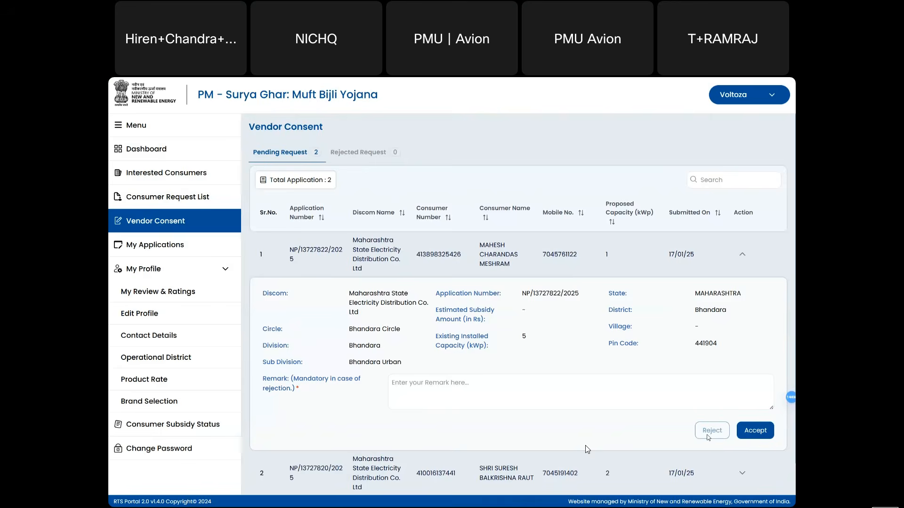
- Glance at the Rejected tab, erase the trial remark text, and accept the 1 kWp Bhandara request
left_click(338, 160)
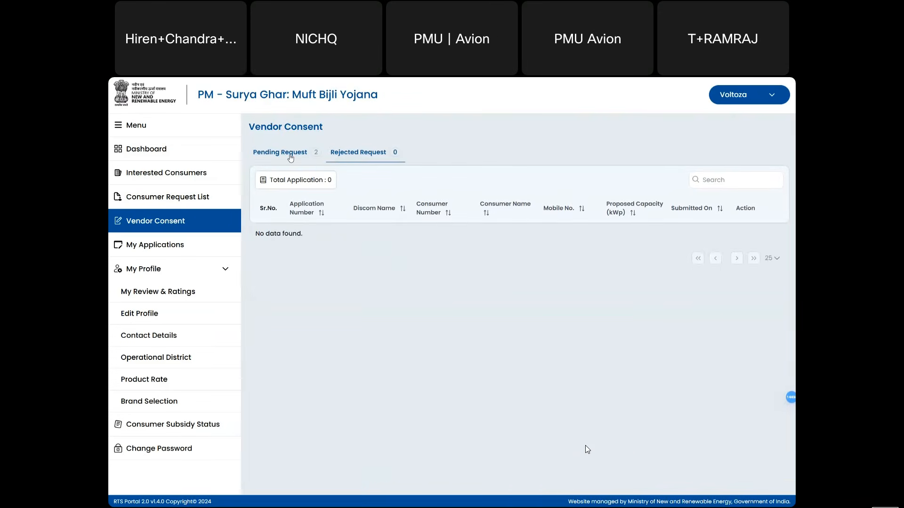
left_click(290, 157)
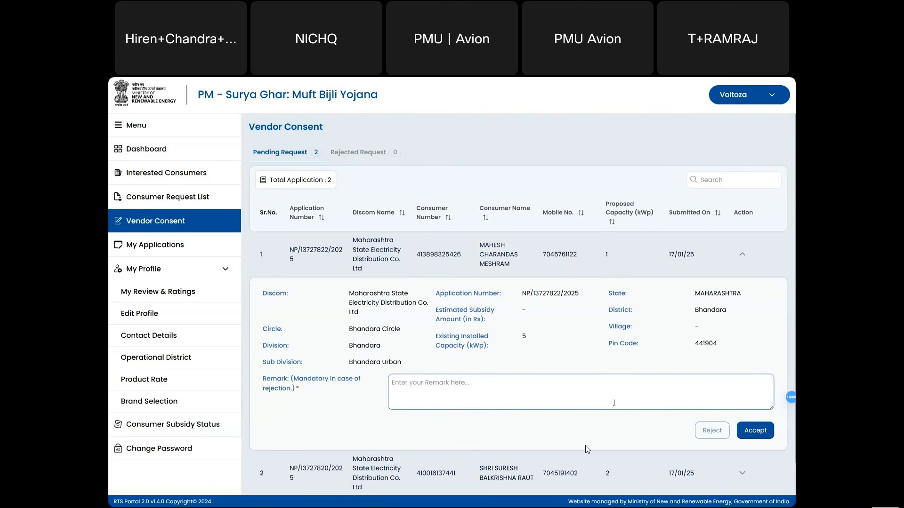
type("test")
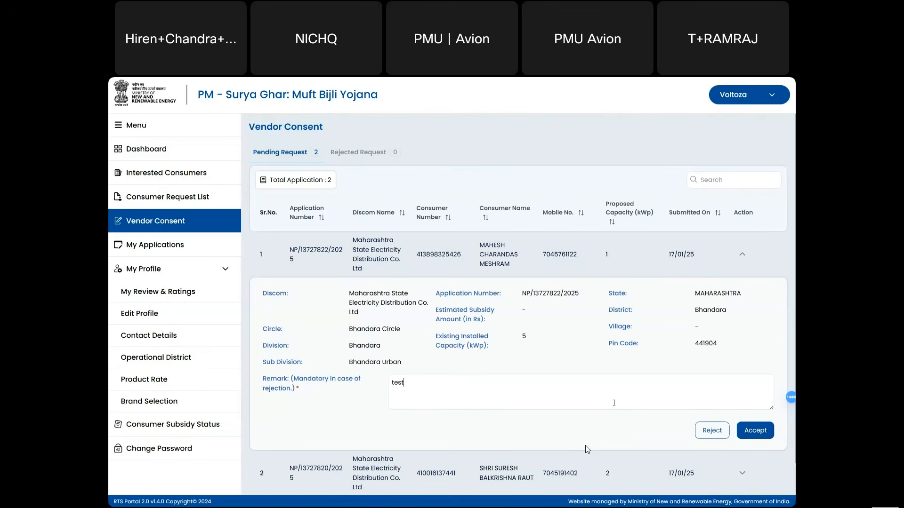
type(" c")
key("BackSpace")
key("BackSpace")
key("BackSpace")
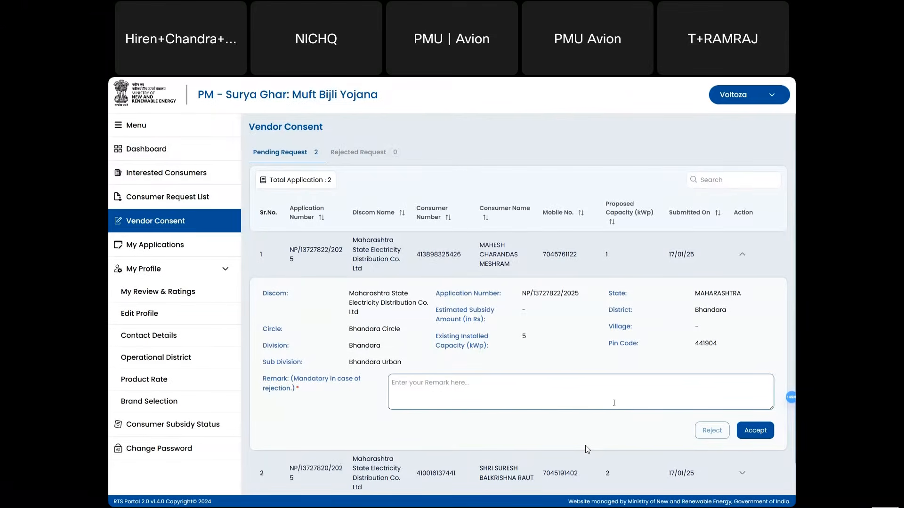
type("Comment for")
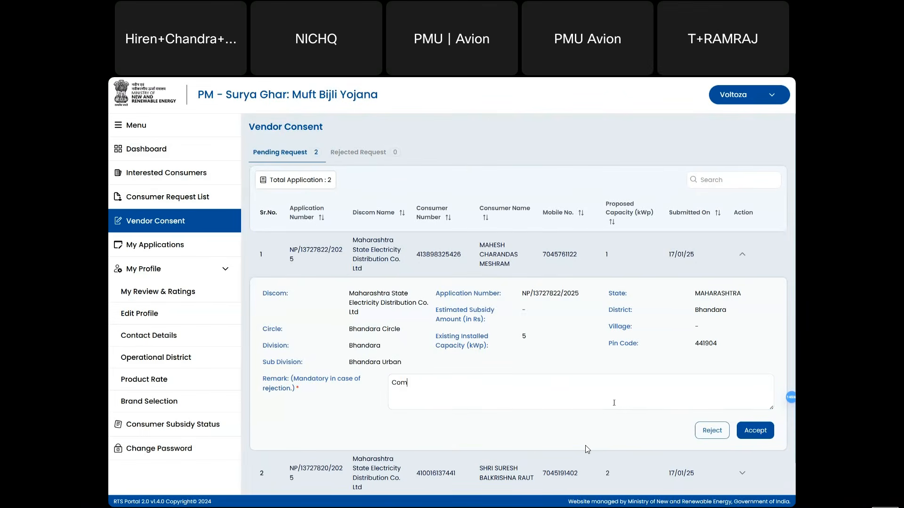
type(" rejection")
left_click_drag(471, 387, 436, 389)
key("BackSpace")
key("BackSpace")
key("BackSpace")
key("BackSpace")
key("BackSpace")
key("BackSpace")
key("BackSpace")
key("BackSpace")
key("BackSpace")
key("BackSpace")
key("BackSpace")
key("BackSpace")
key("BackSpace")
left_click(754, 432)
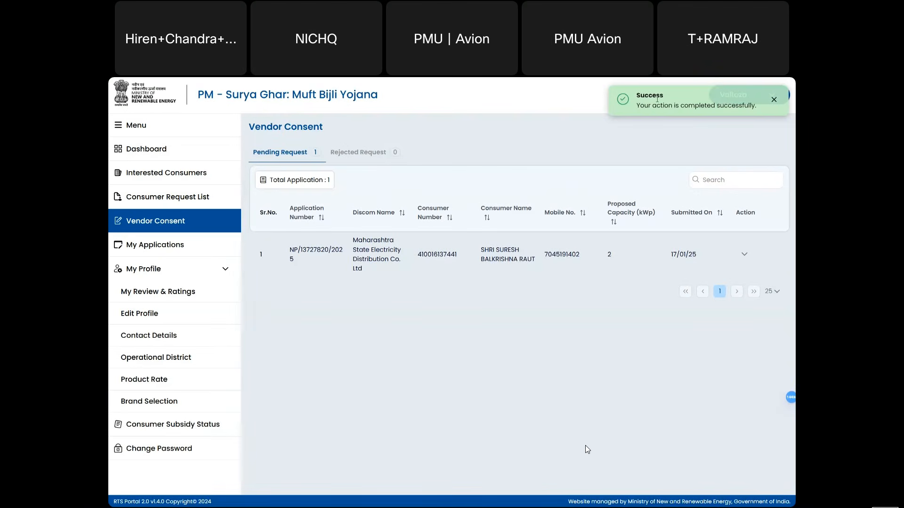
- Bring up the actions for the Bhandara 1 kWp application at Upload Agreement in My Applications, with the sidebar collapsed
left_click(184, 252)
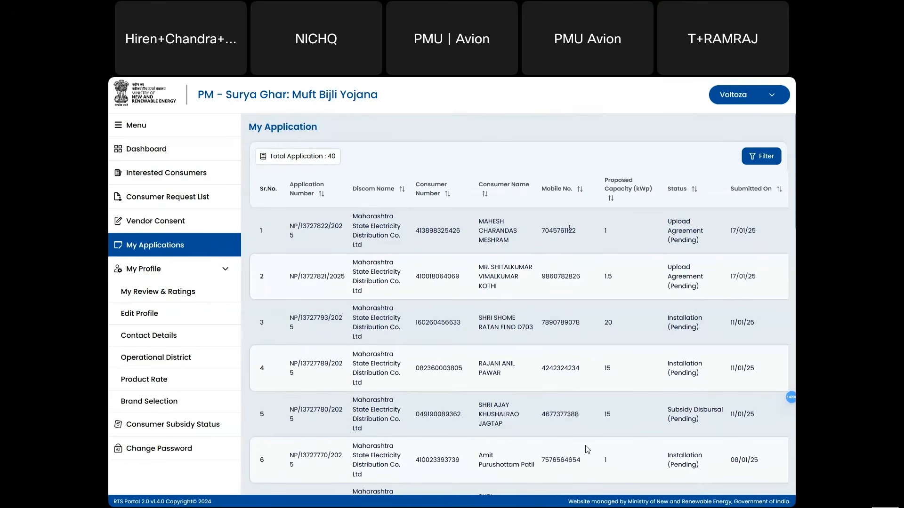
scroll(569, 228, "right", 3)
scroll(570, 230, "left", 3)
left_click(121, 127)
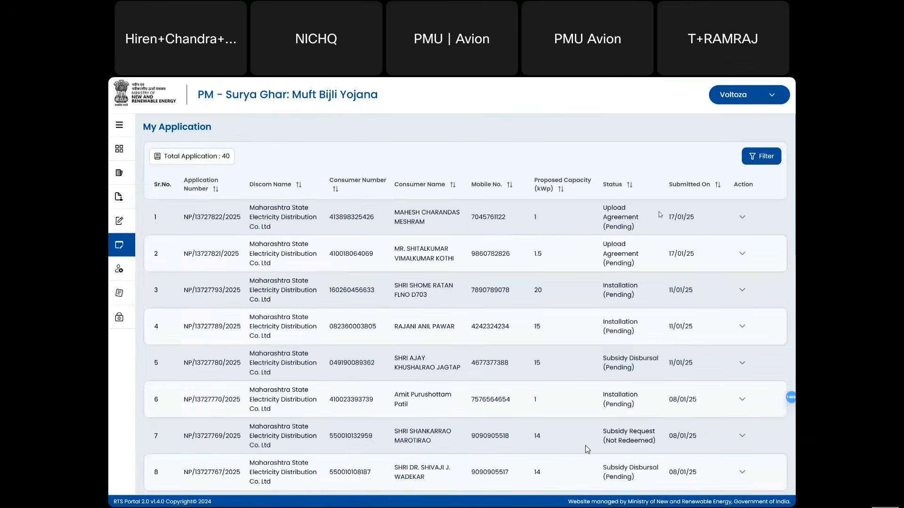
left_click(748, 217)
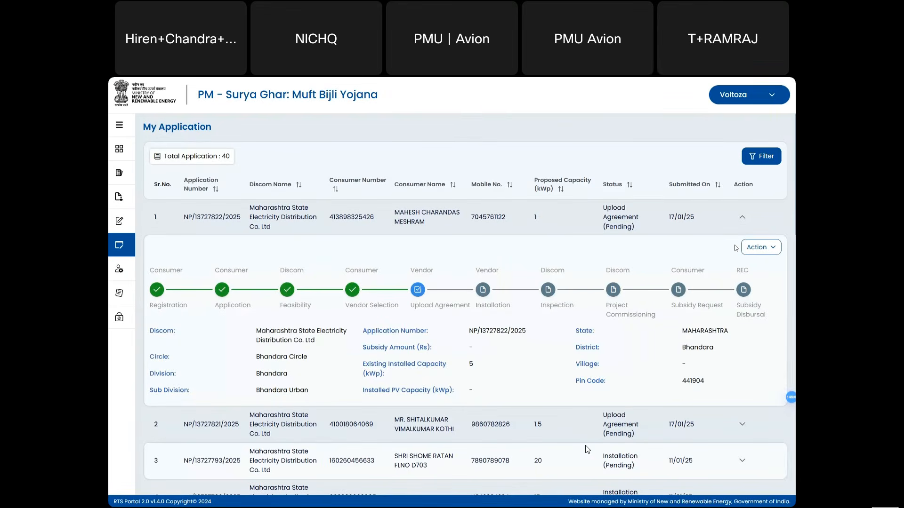
left_click(777, 250)
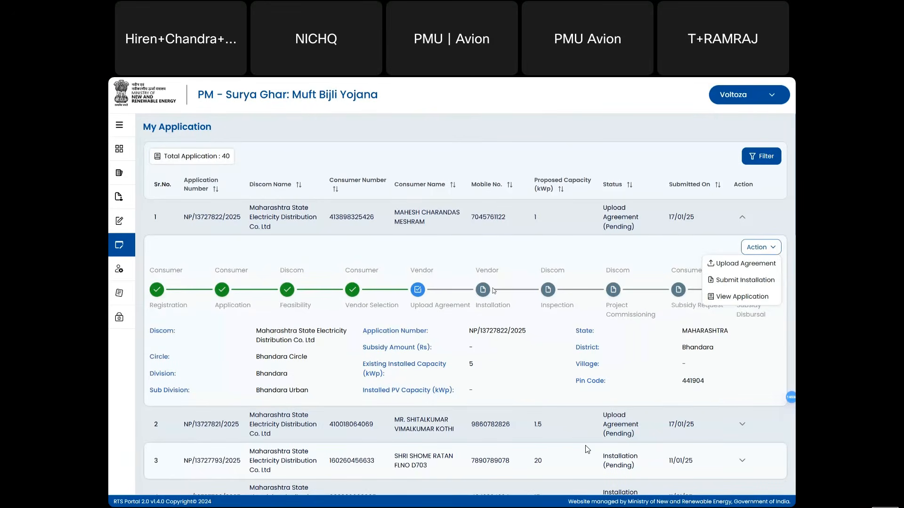
left_click(723, 266)
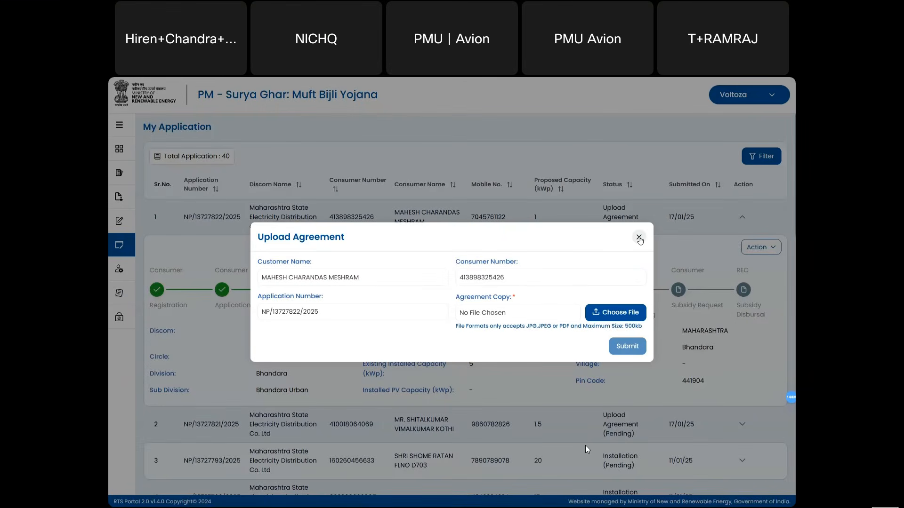
left_click(639, 237)
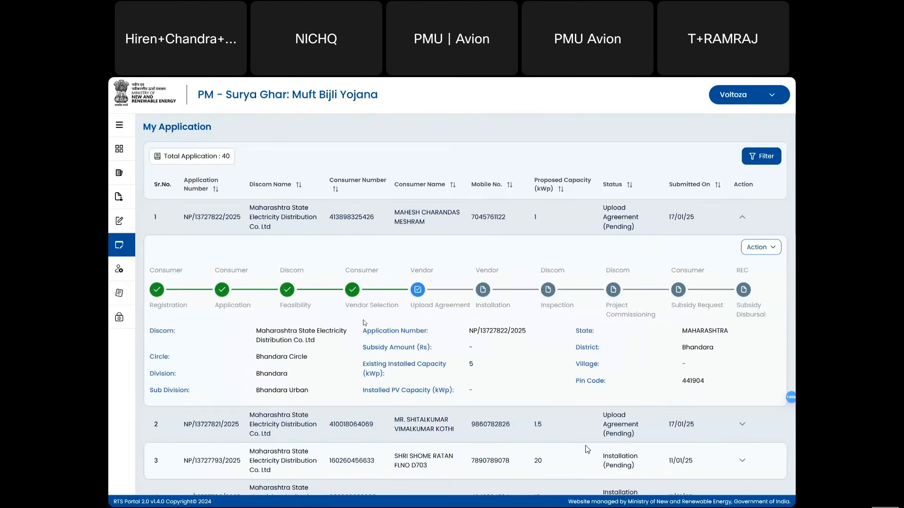
left_click_drag(154, 331, 464, 391)
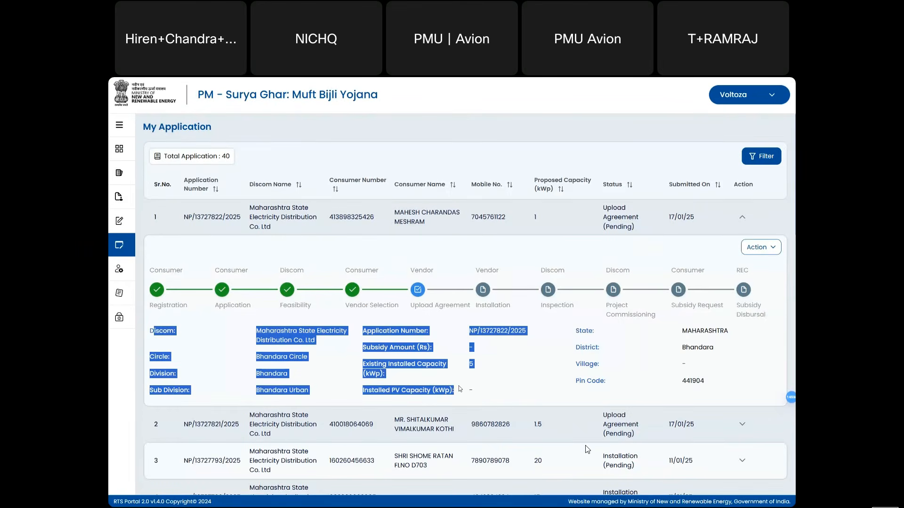
left_click(307, 235)
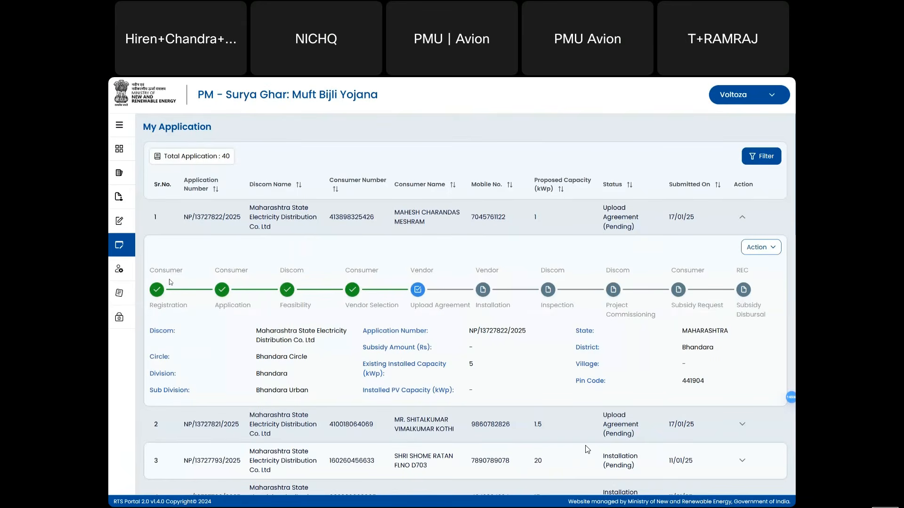
left_click_drag(169, 271, 220, 272)
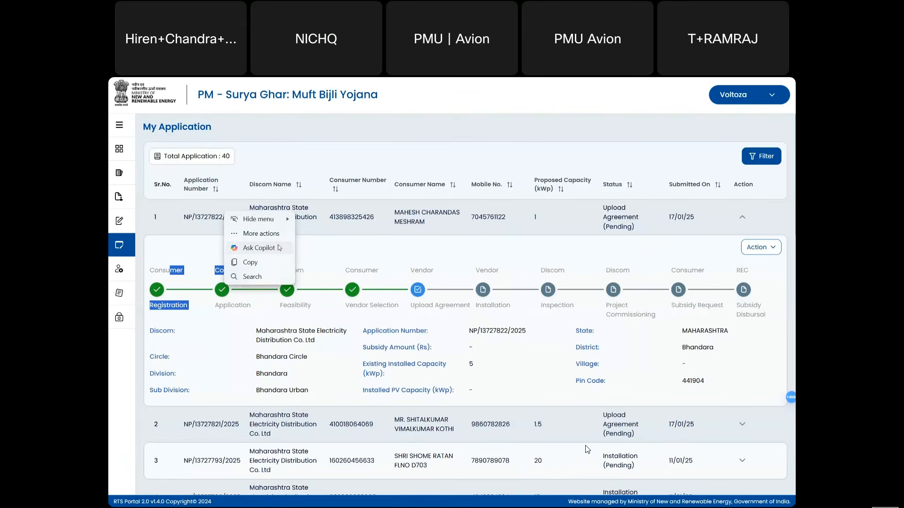
left_click(372, 250)
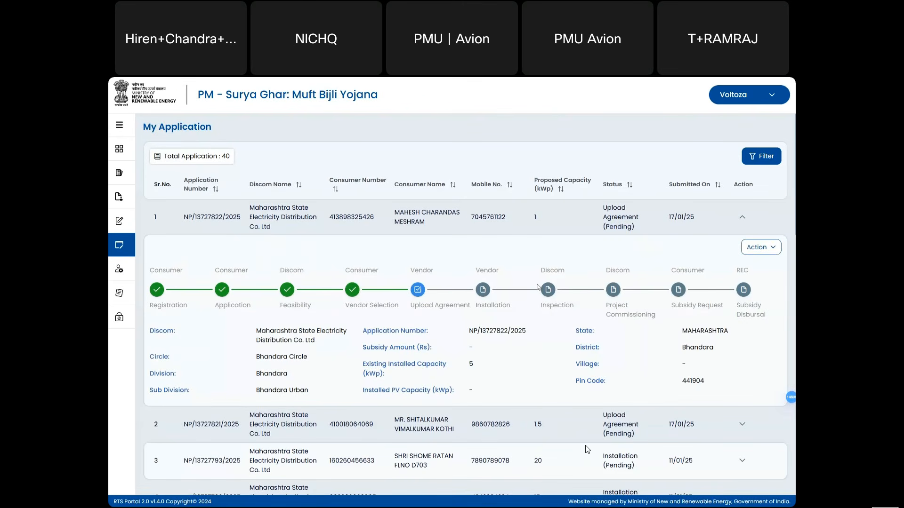
- Review the Bhandara application's full record, then reopen its actions list
left_click(753, 255)
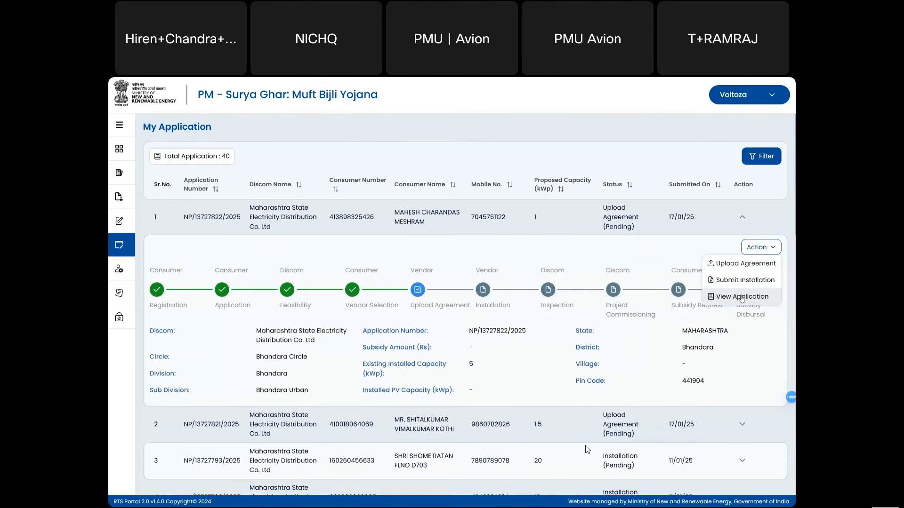
left_click(657, 248)
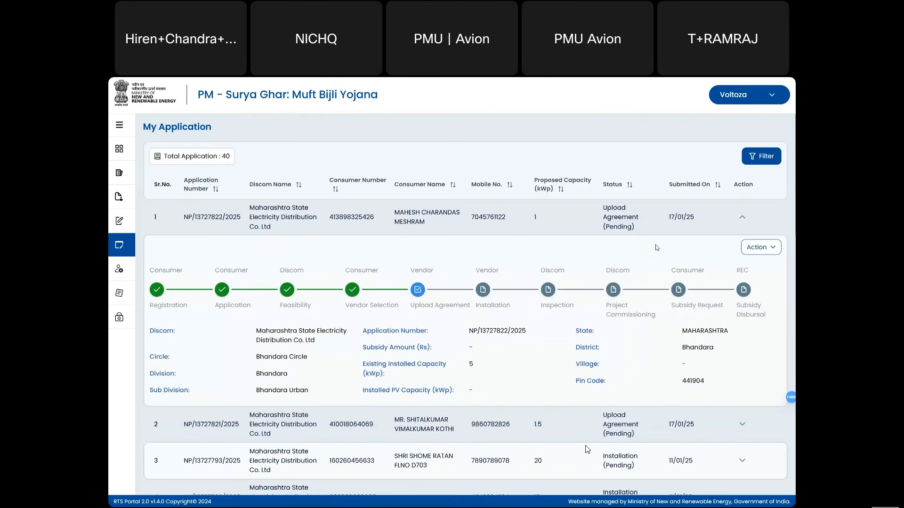
left_click(766, 249)
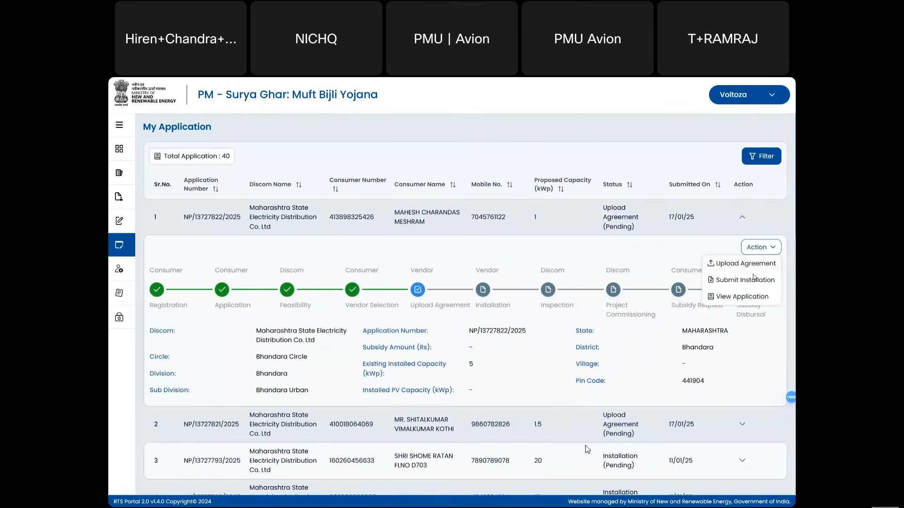
left_click(735, 297)
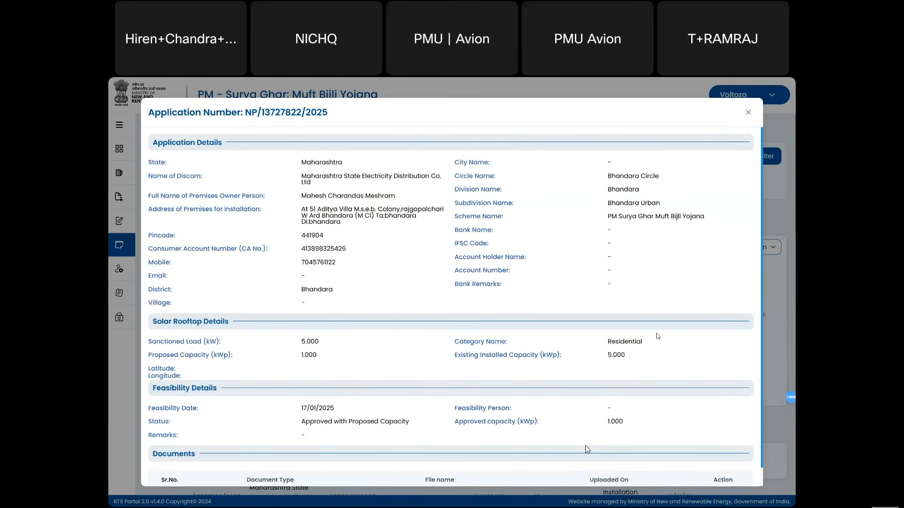
scroll(658, 335, "down", 1)
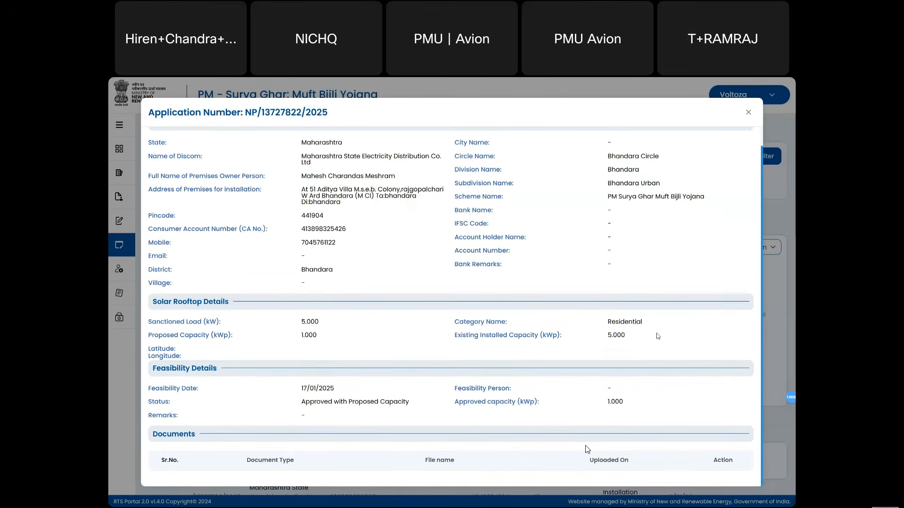
scroll(657, 336, "up", 1)
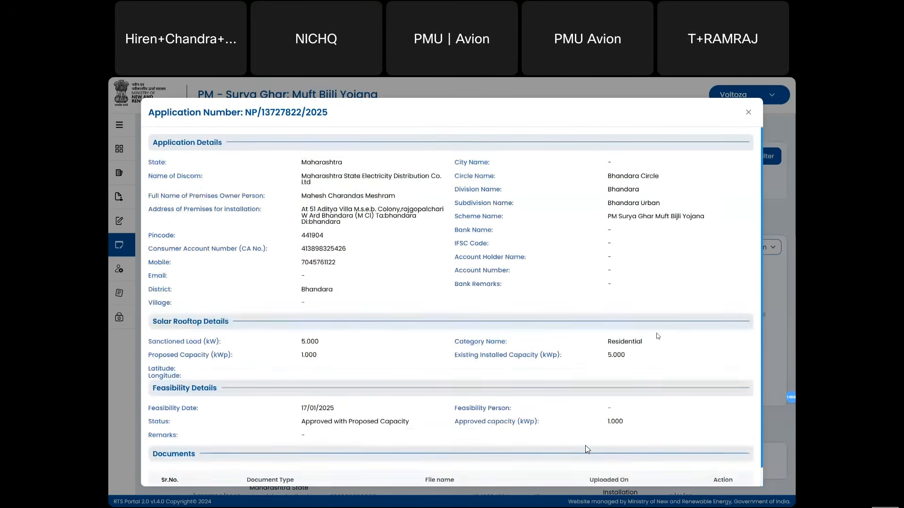
left_click(748, 112)
left_click(775, 254)
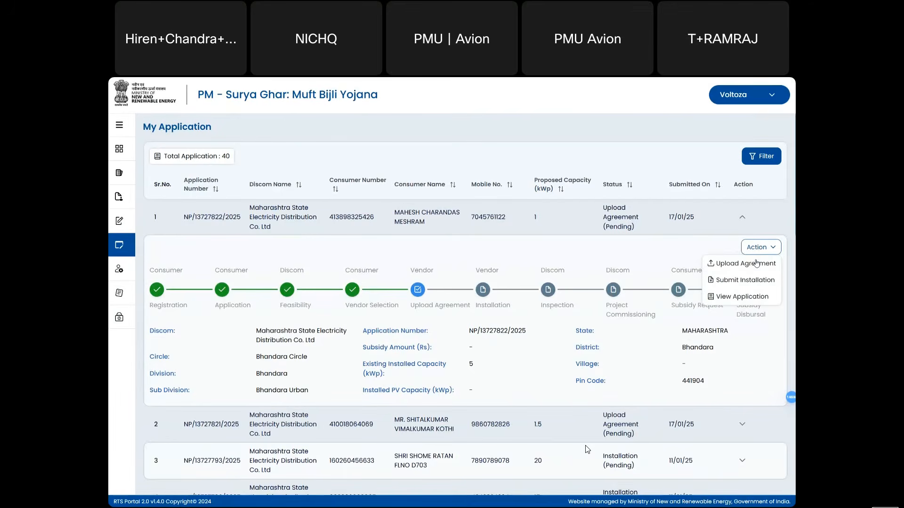
- Submit the signed agreement PDF as the Bhandara application's agreement copy
left_click(752, 266)
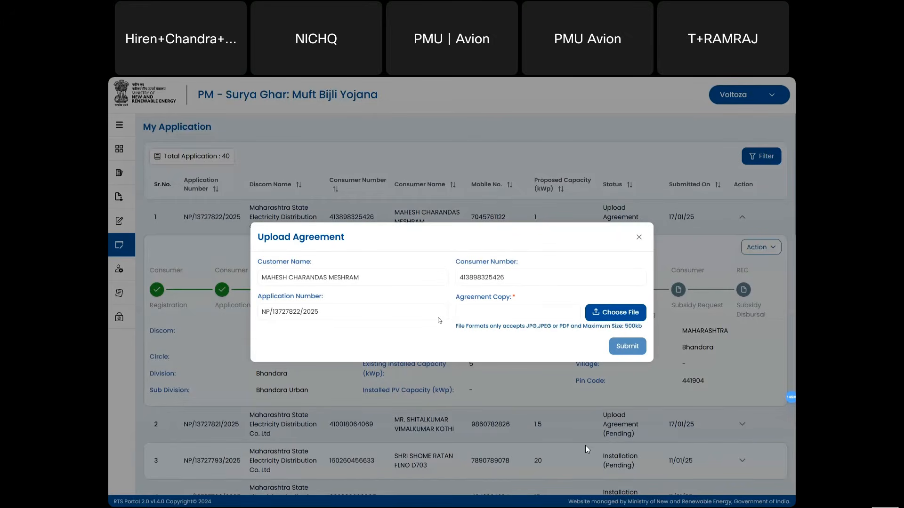
left_click(618, 314)
key("Escape")
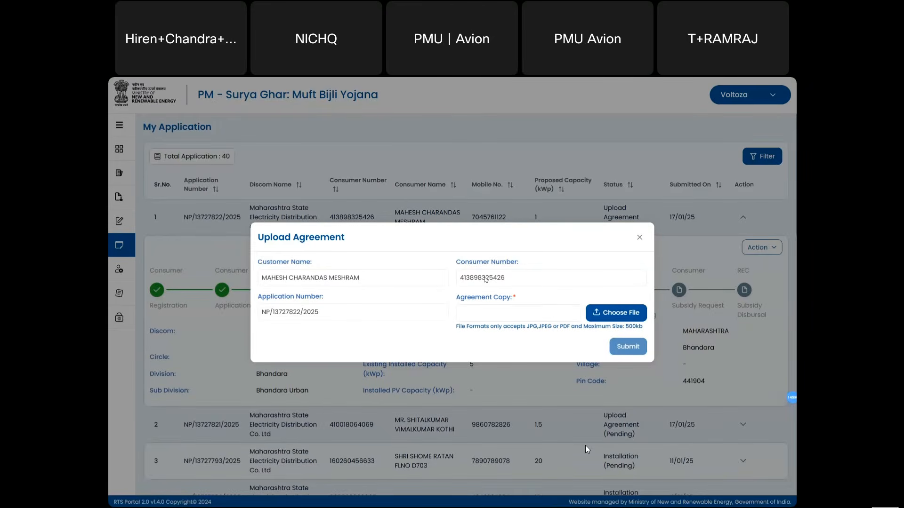
left_click(628, 347)
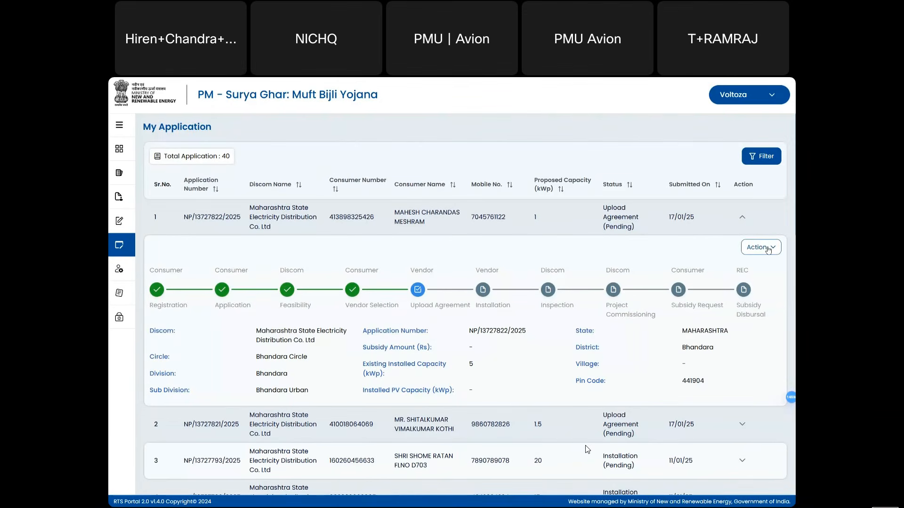
- Open Submit Installation to reach Step 01 Vendor Details, prefilled with vendor Voltoza
left_click(768, 250)
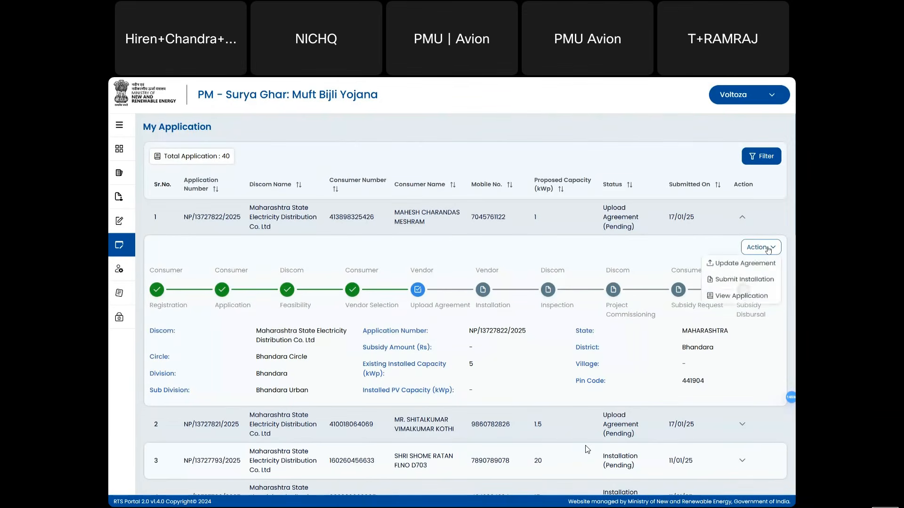
left_click(727, 280)
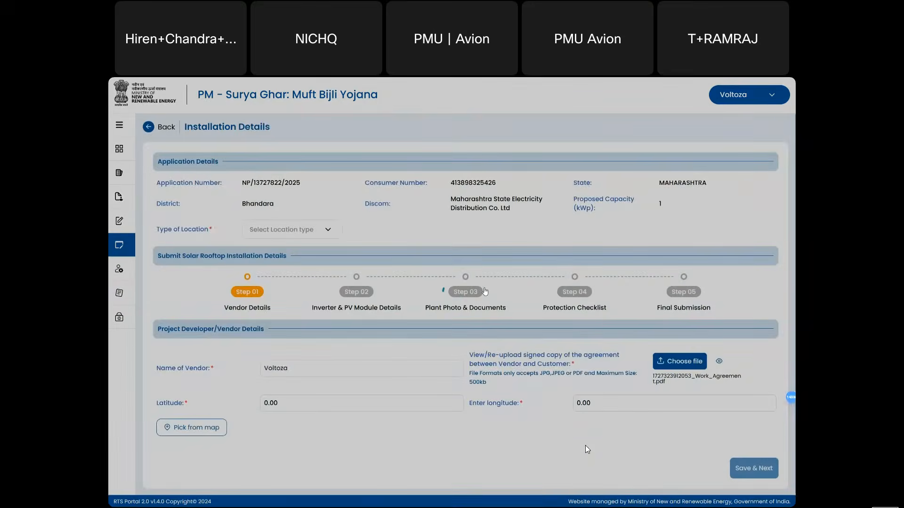
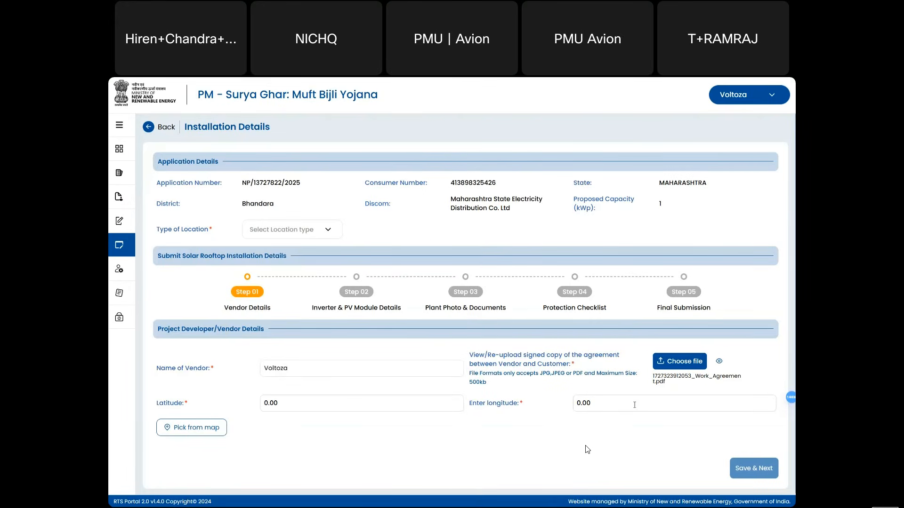
- Set the location type to Urban with Pauni as the urban local body, then bring up the map picker
left_click(305, 229)
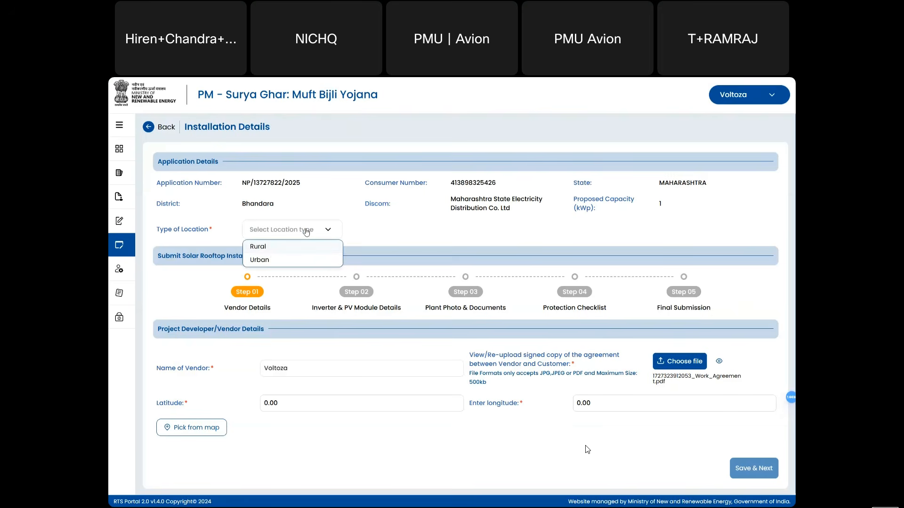
left_click(272, 260)
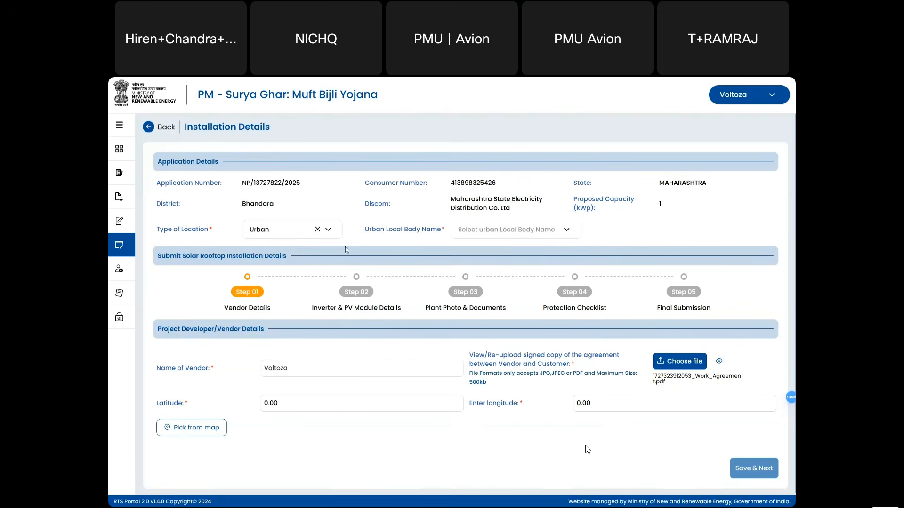
left_click(498, 233)
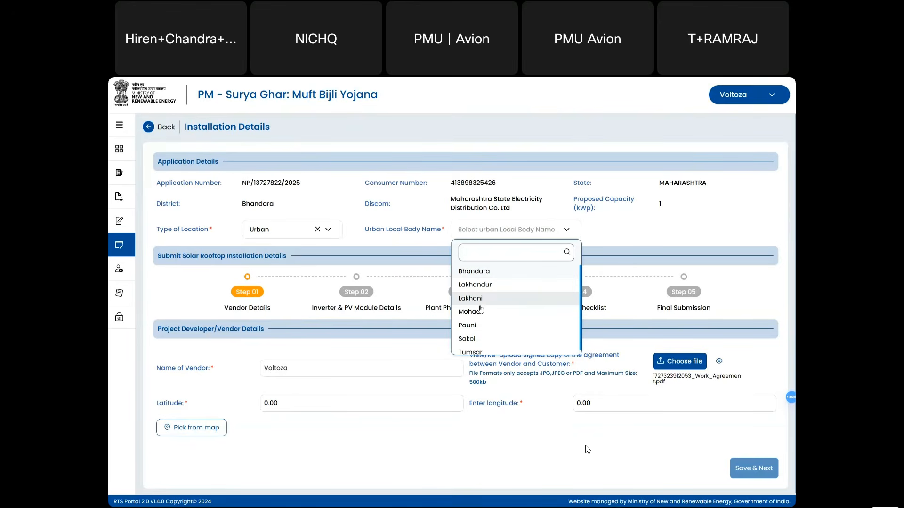
left_click(478, 330)
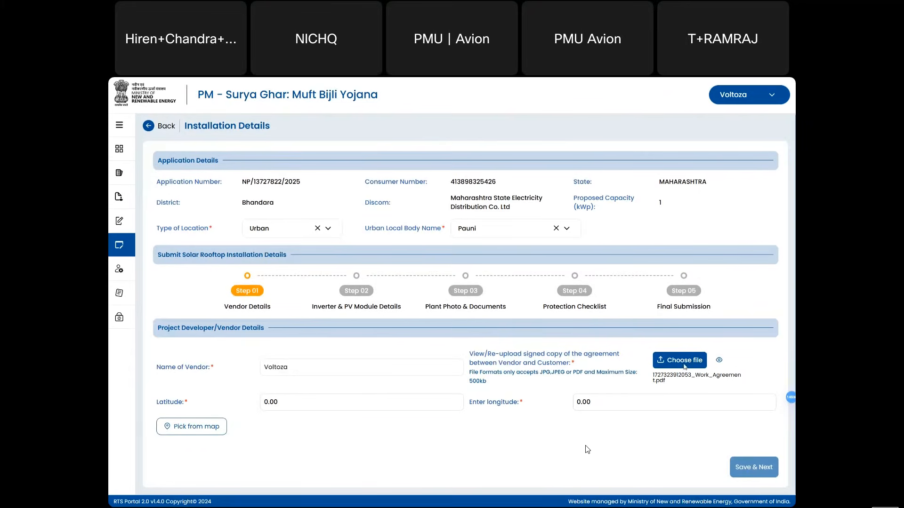
left_click(188, 435)
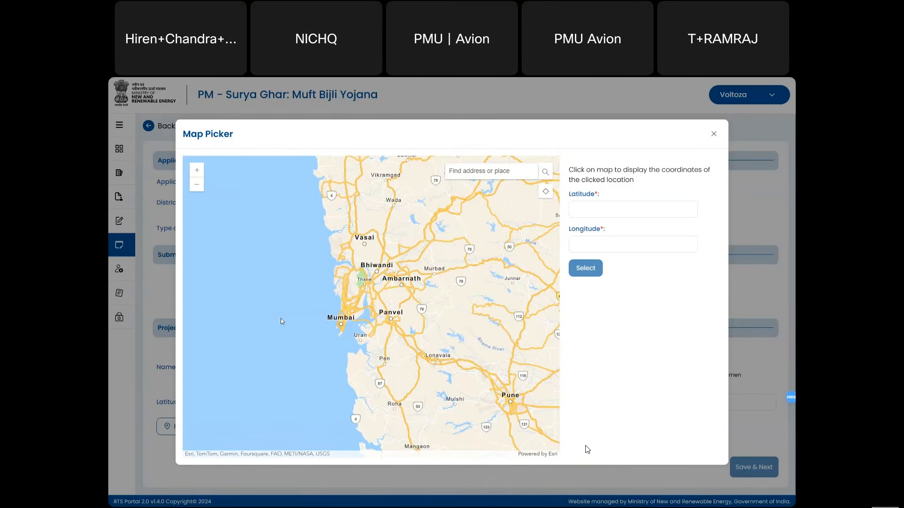
- Pick a point at Tekepar Rural, filling latitude 21.058593 and longitude 79.760291
key("Escape")
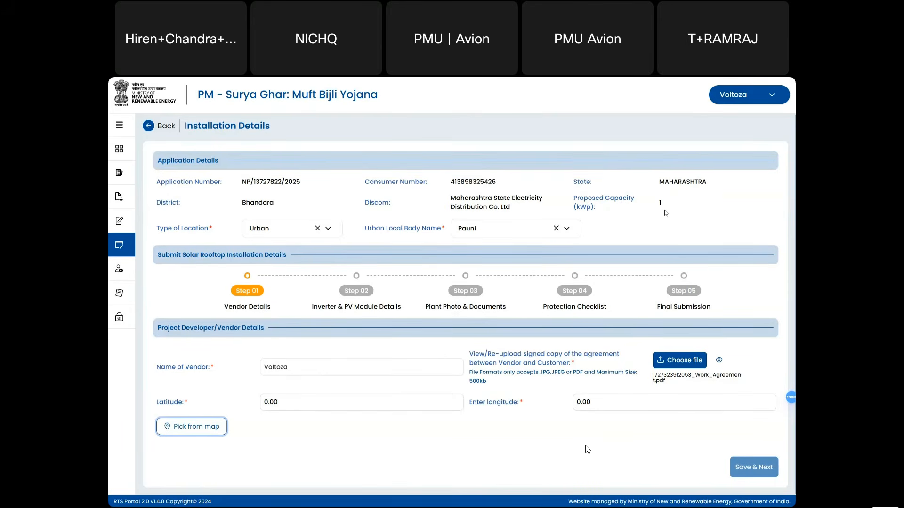
left_click(206, 432)
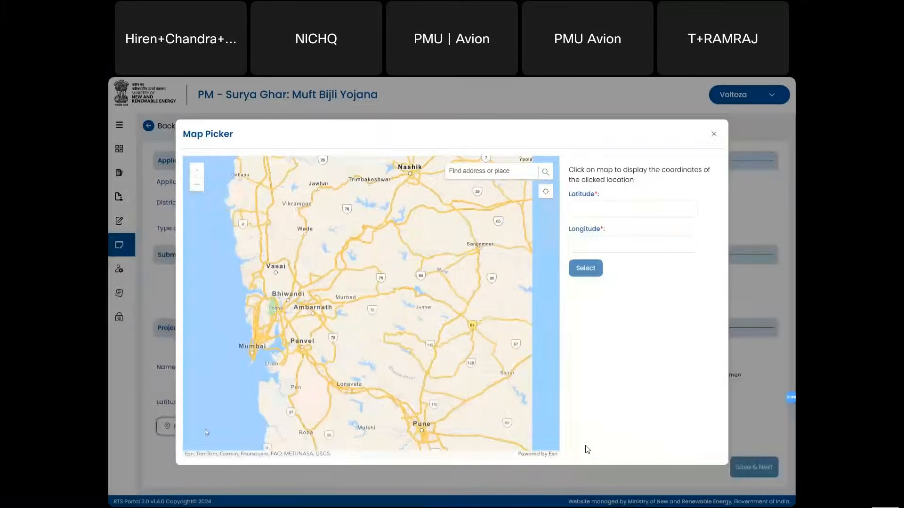
left_click(360, 309)
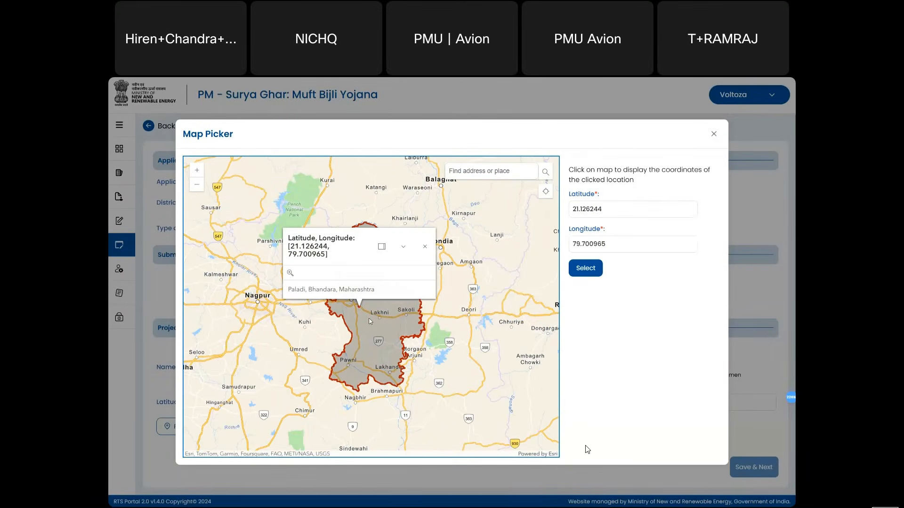
left_click(370, 321)
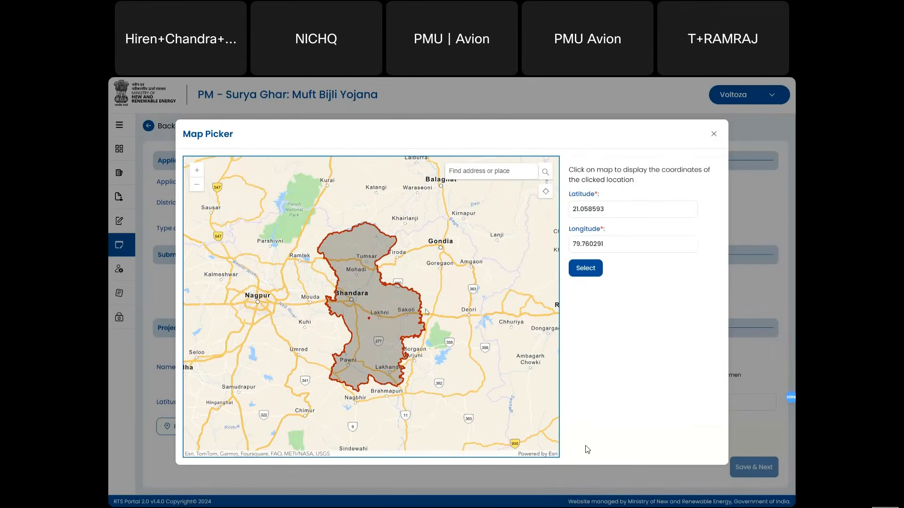
left_click(587, 276)
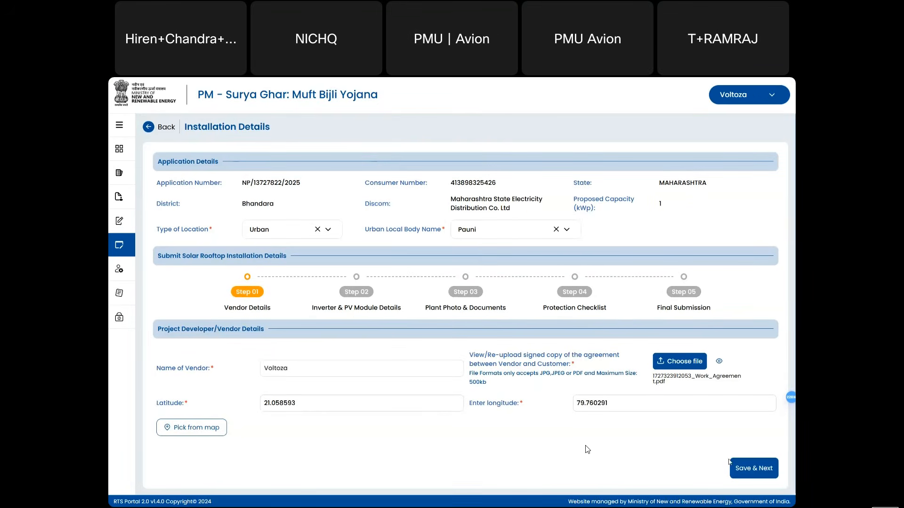
- Save the vendor details, move to Step 02 and set the inverter phase to Single Phase
left_click(755, 468)
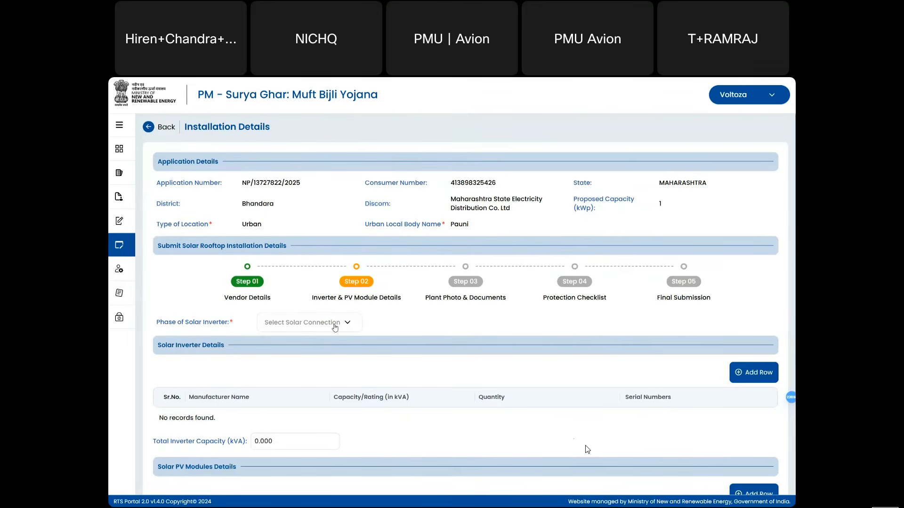
scroll(430, 319, "down", 1)
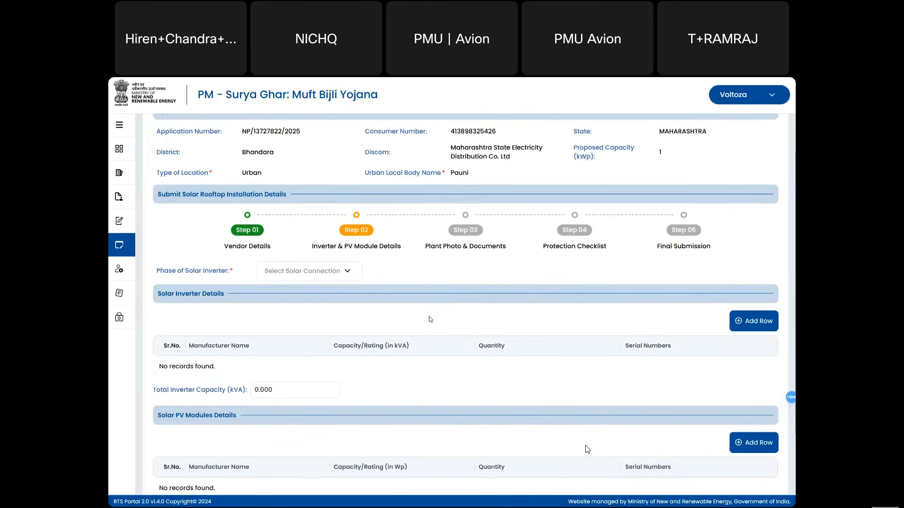
scroll(430, 319, "down", 1)
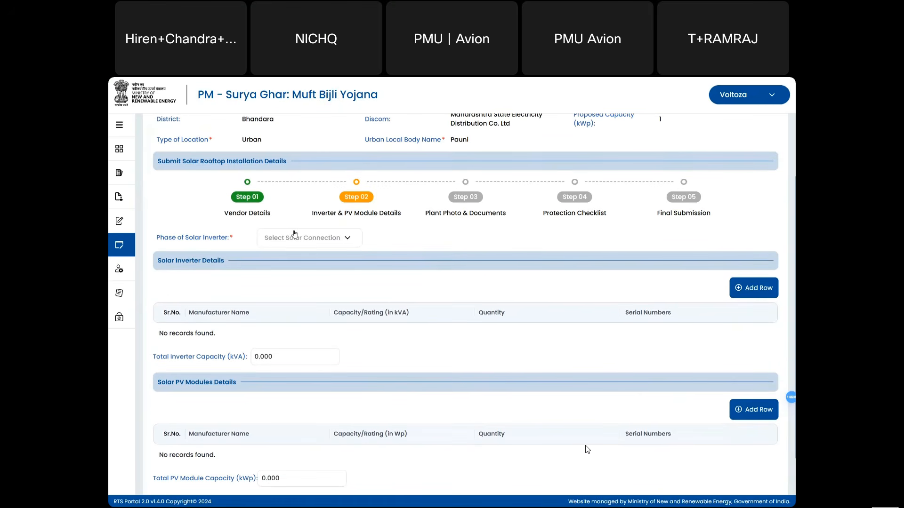
left_click(295, 234)
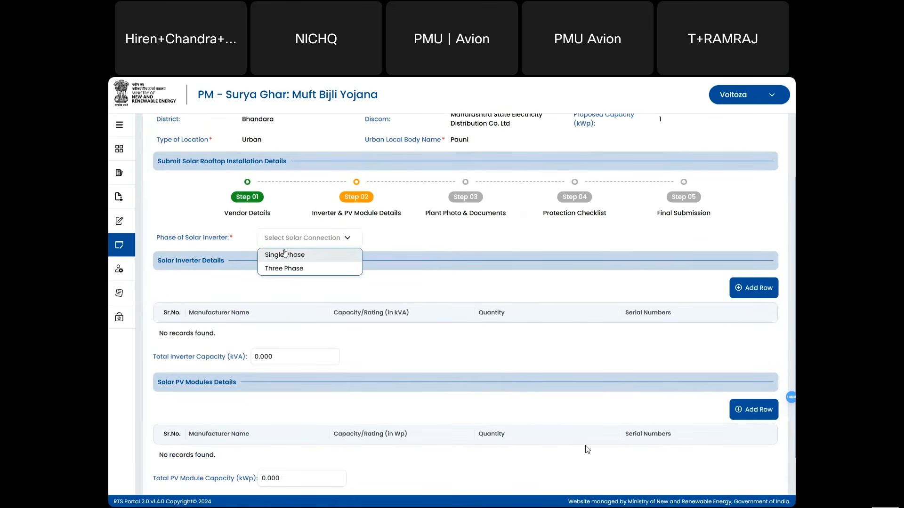
left_click(286, 254)
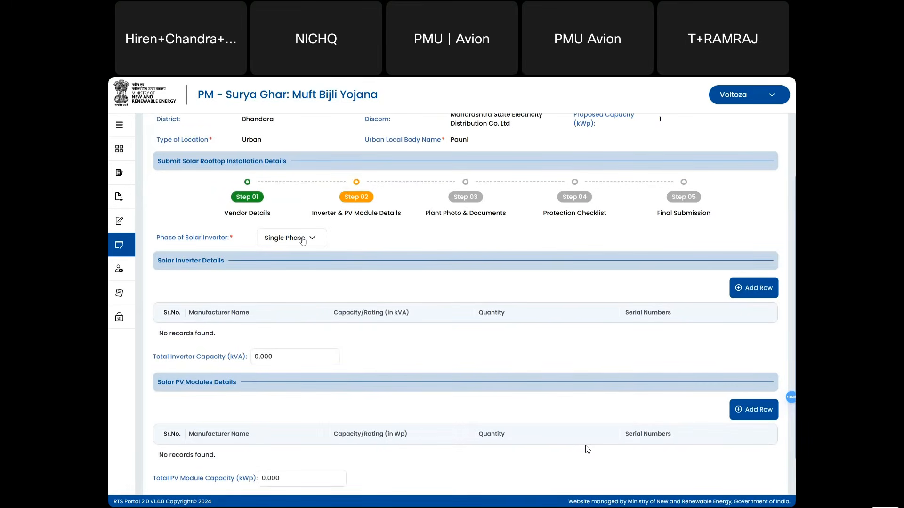
- Add an inverter row for Bharat Heavy Electricals with capacity 1 and quantity 1
left_click(748, 289)
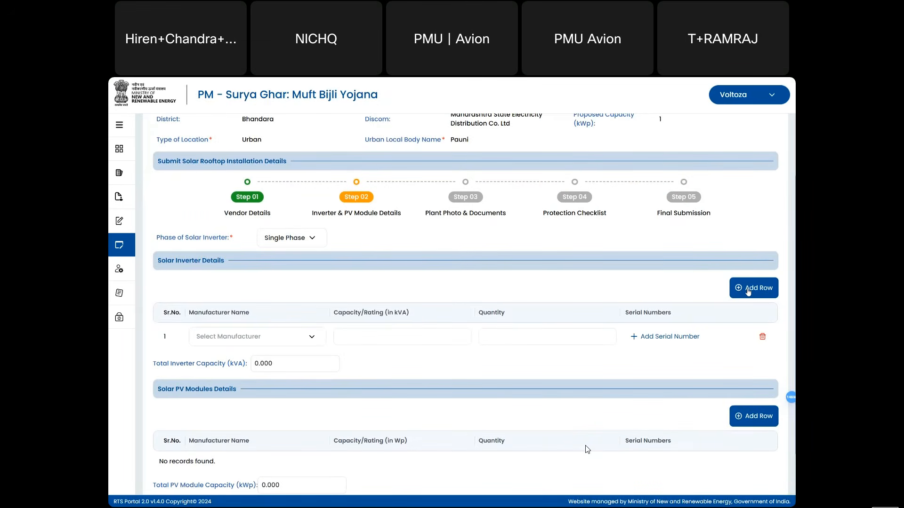
left_click(308, 338)
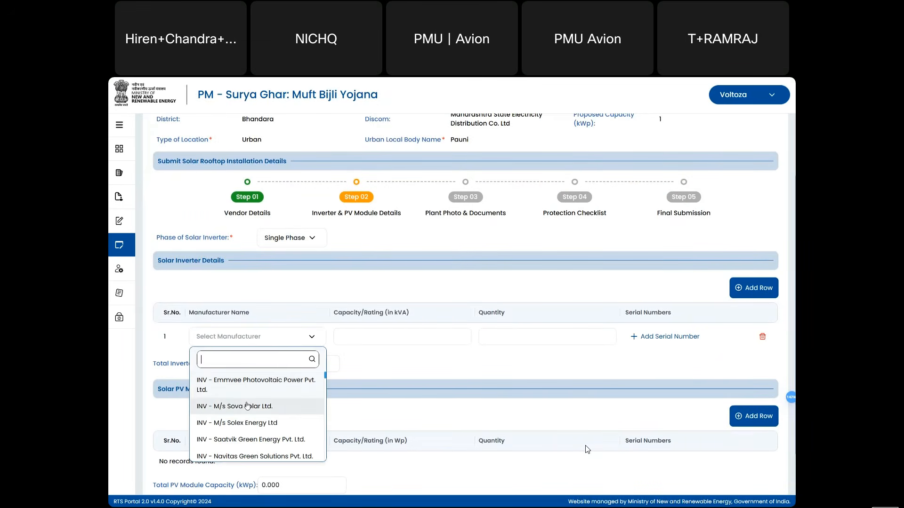
scroll(249, 415, "down", 5)
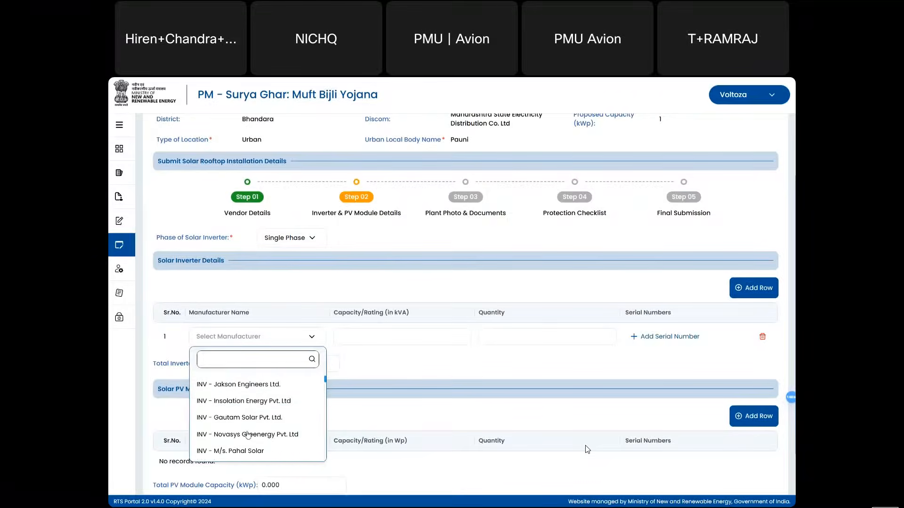
scroll(248, 435, "down", 8)
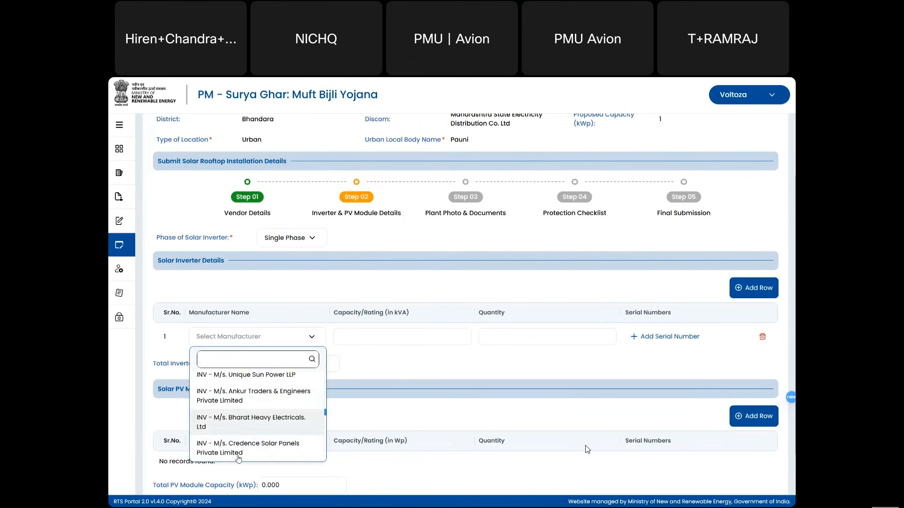
left_click(262, 398)
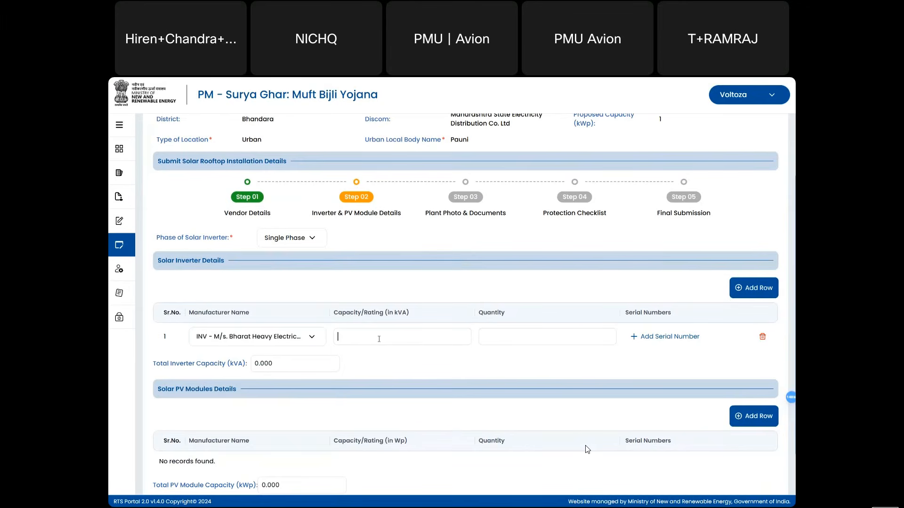
type("1")
type("1")
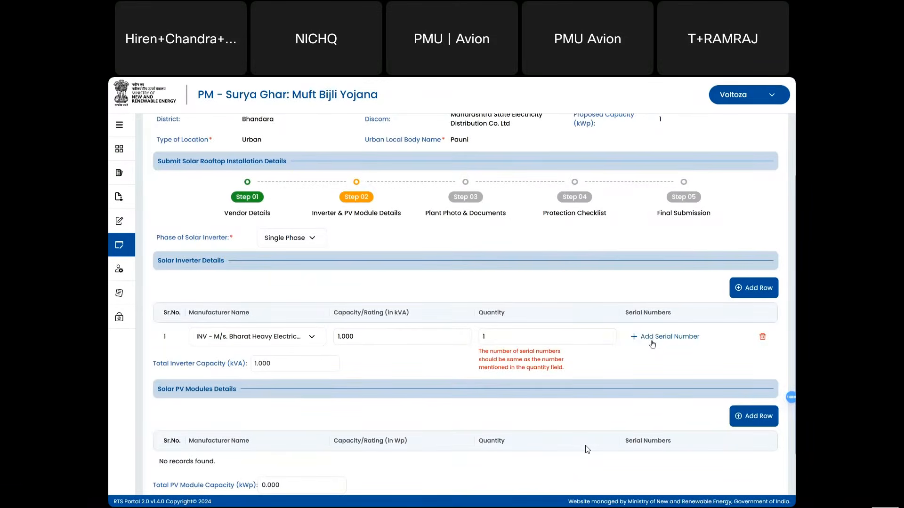
- Attach serial number INV064528 to the inverter row and save it
left_click(652, 337)
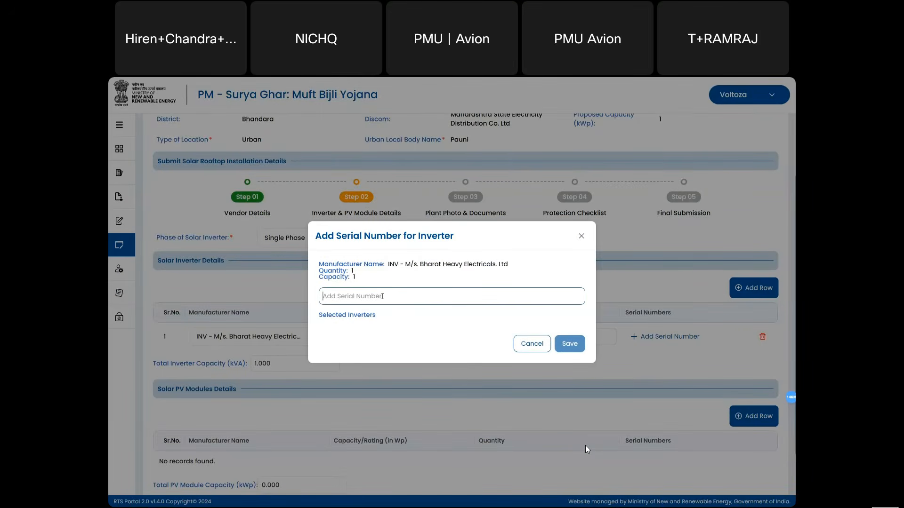
left_click(383, 296)
type("INV0")
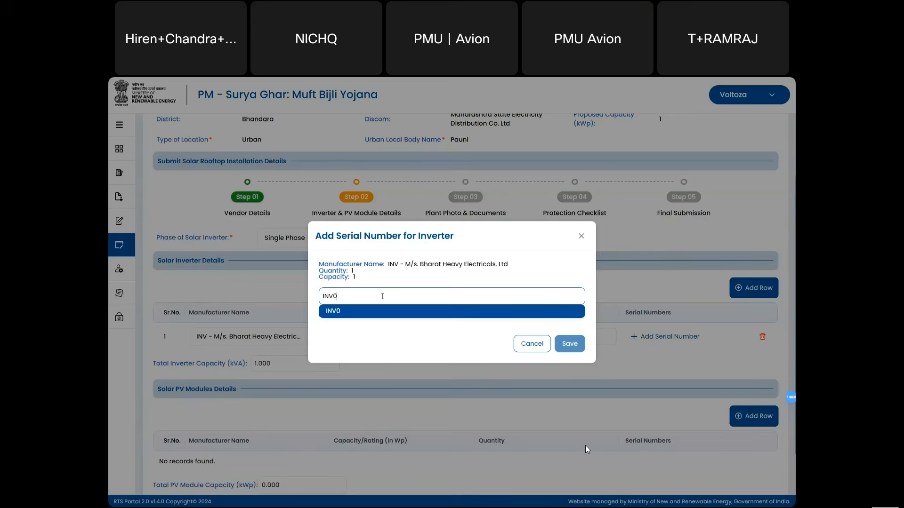
type("64528")
left_click(372, 312)
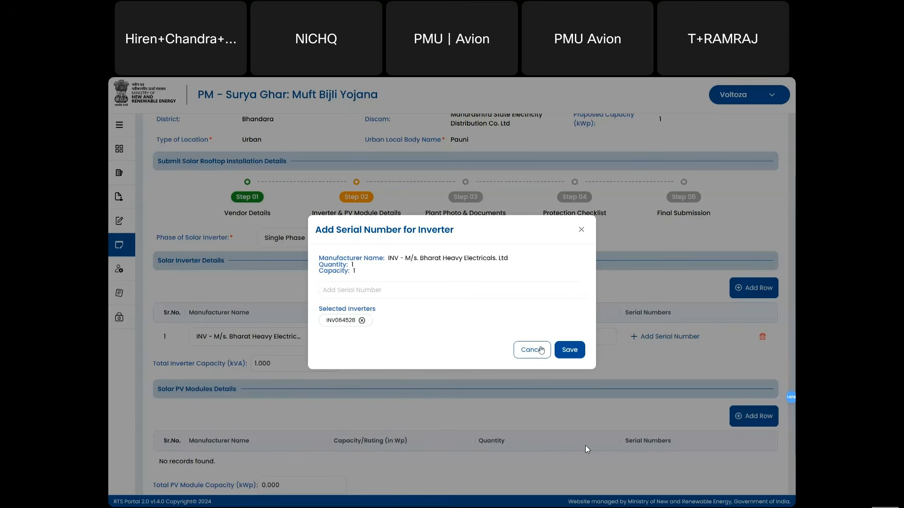
left_click(570, 351)
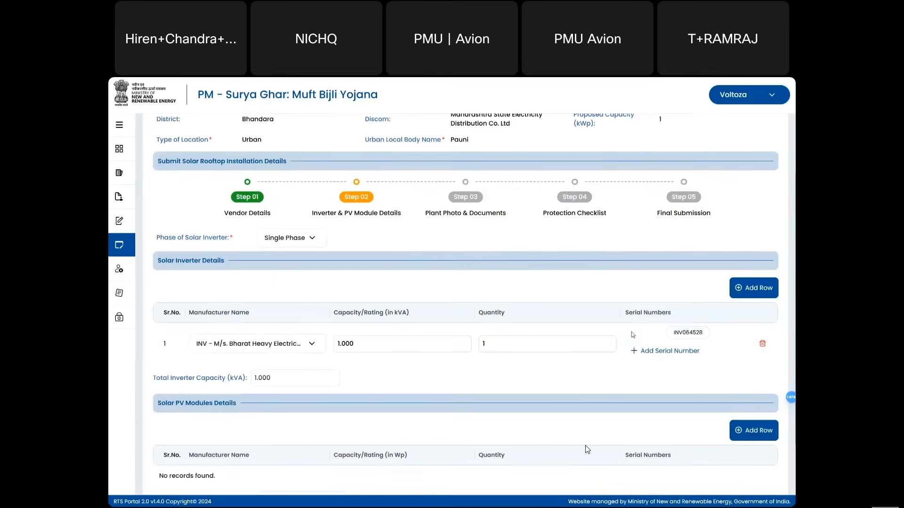
scroll(627, 348, "down", 1)
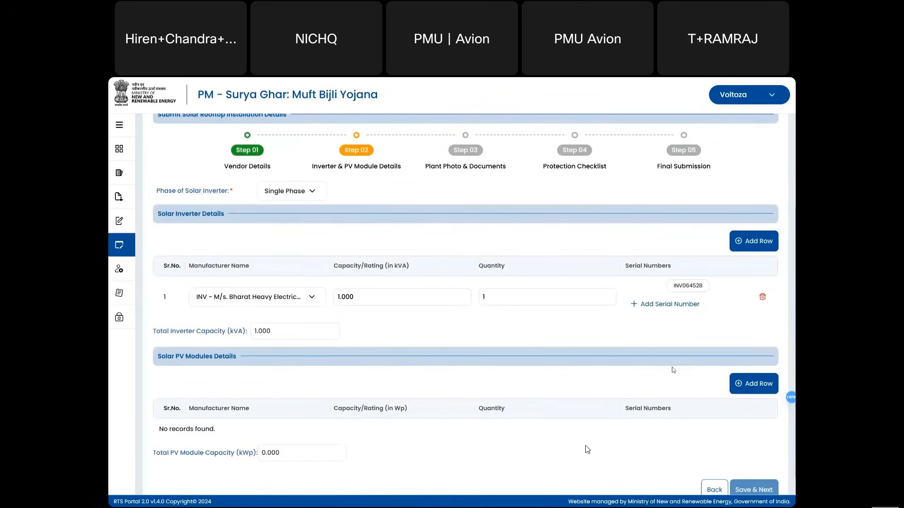
scroll(749, 386, "down", 1)
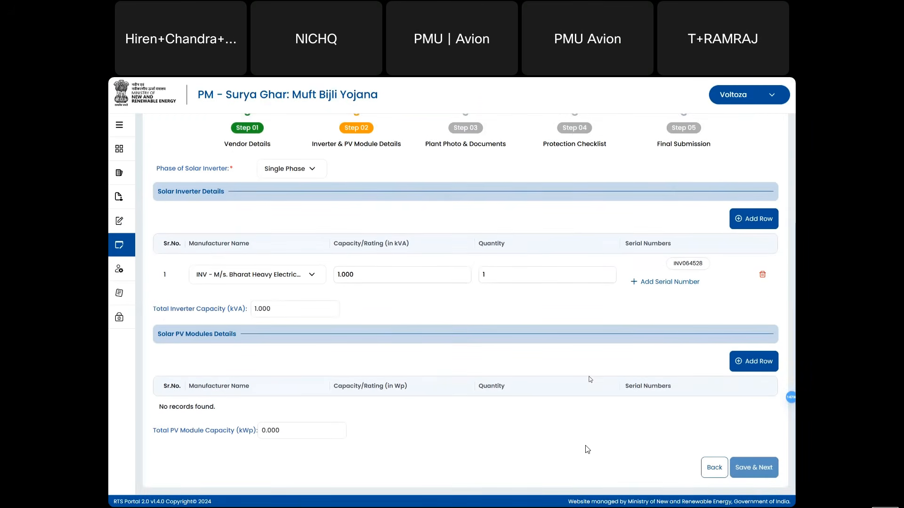
- Add a PV module row for Saatvik Green Energy, 450 Wp, quantity 2
left_click(766, 369)
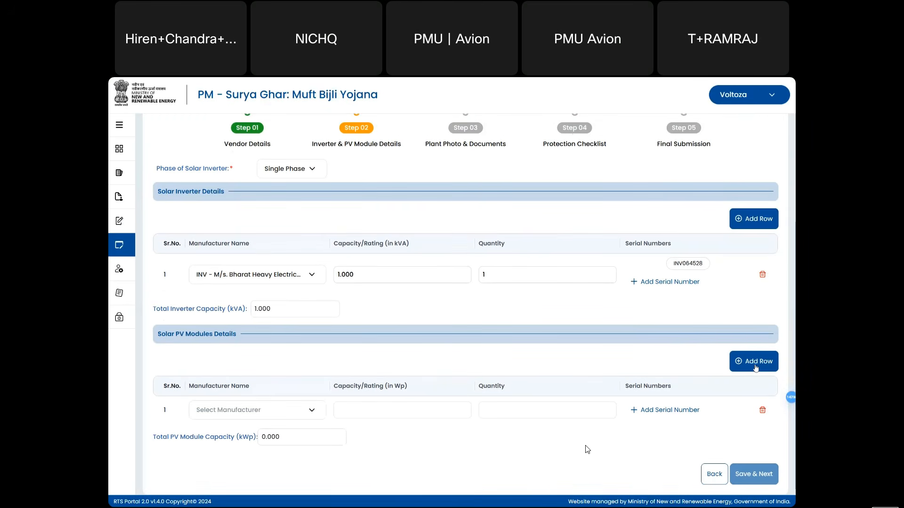
left_click(242, 410)
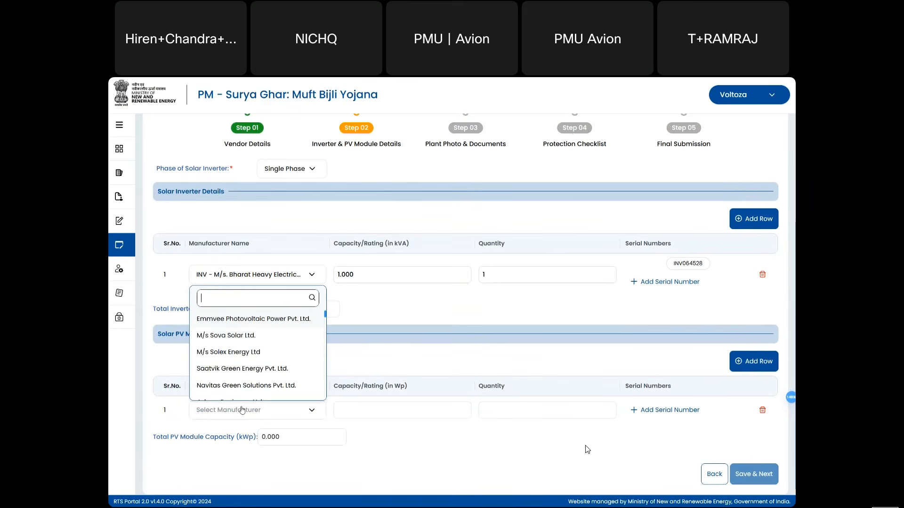
left_click(253, 371)
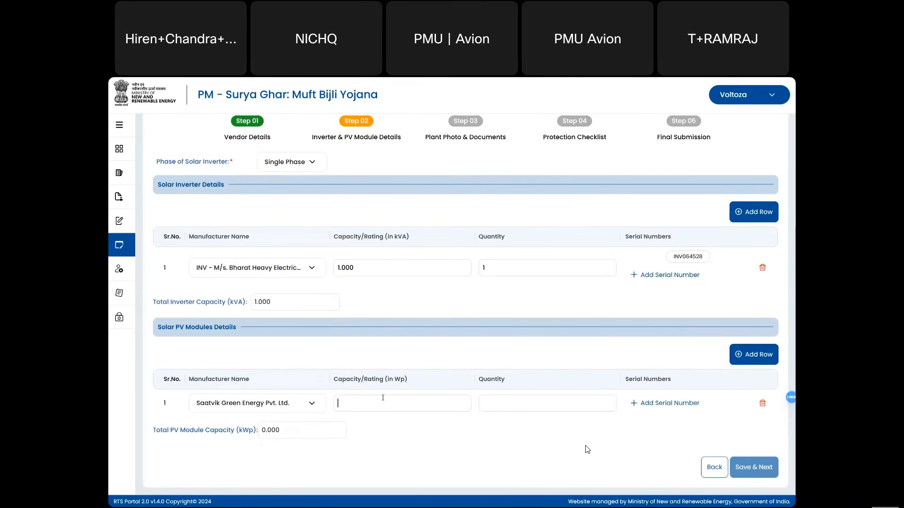
type("450")
left_click(513, 399)
type("2")
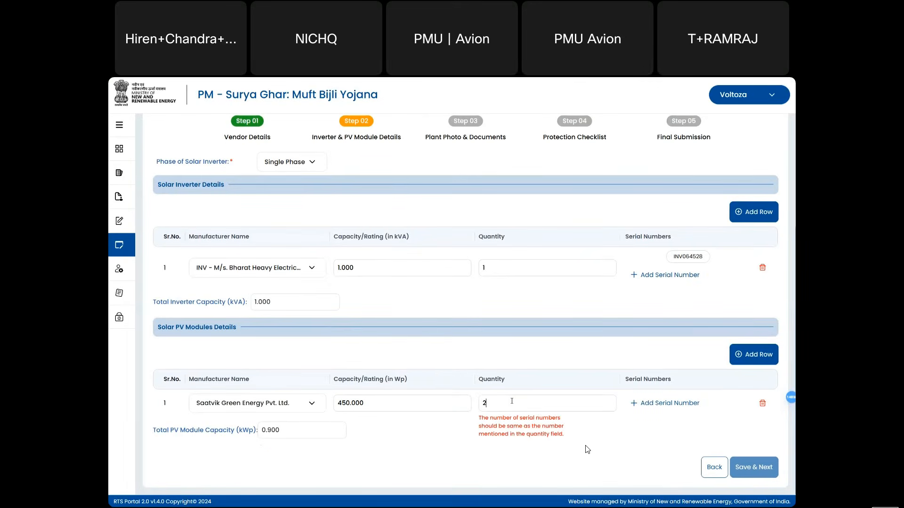
- Paste and save serials 1229M6624J993103 and 1229M6624J993034 on the PV module row
left_click(663, 403)
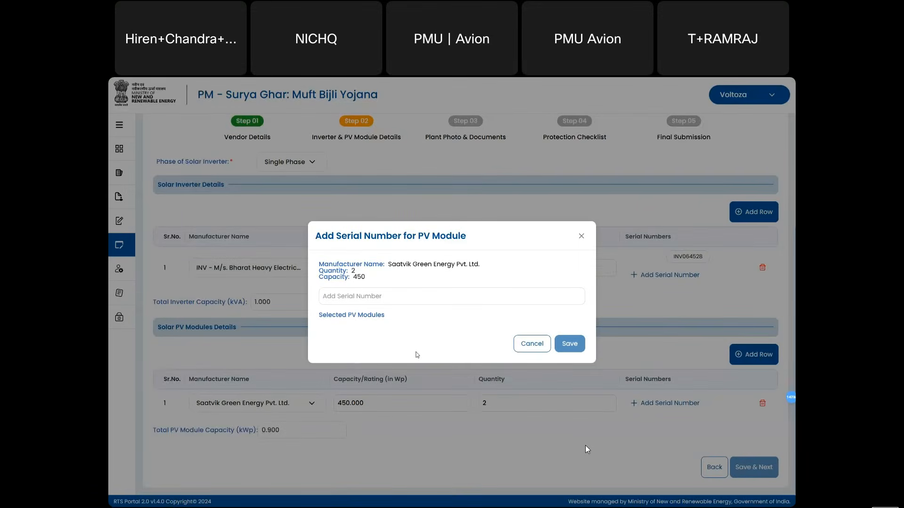
key("alt+Tab")
key("alt+Tab")
key("alt+Tab")
key("alt+Tab")
key("alt+Tab")
key("alt+Tab")
key("alt+Tab")
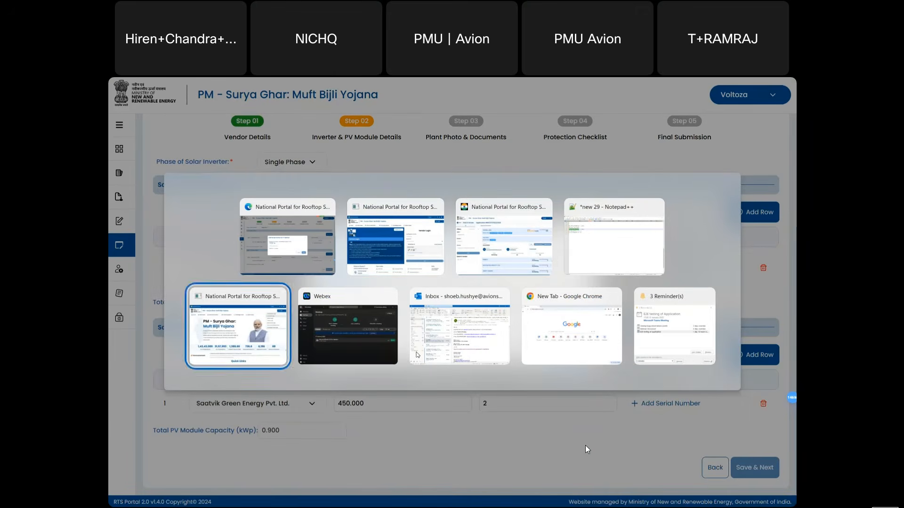
key("Escape")
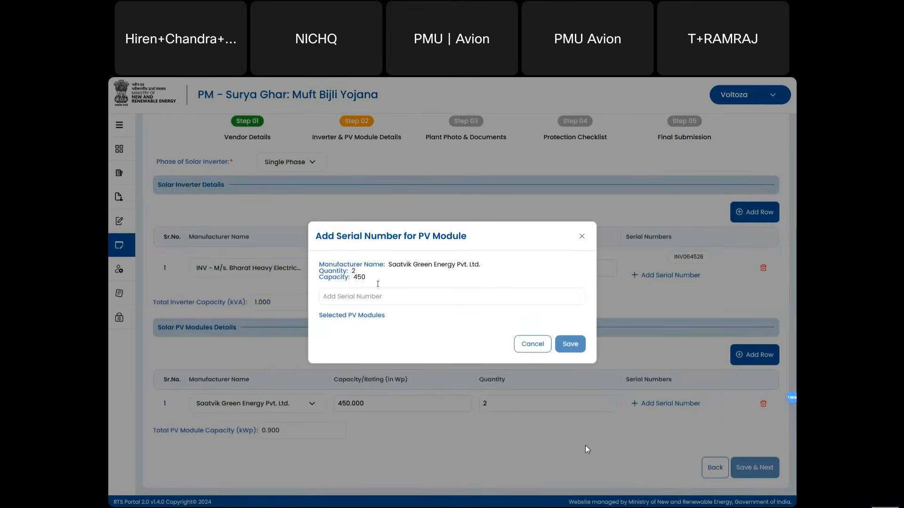
key("alt+Tab")
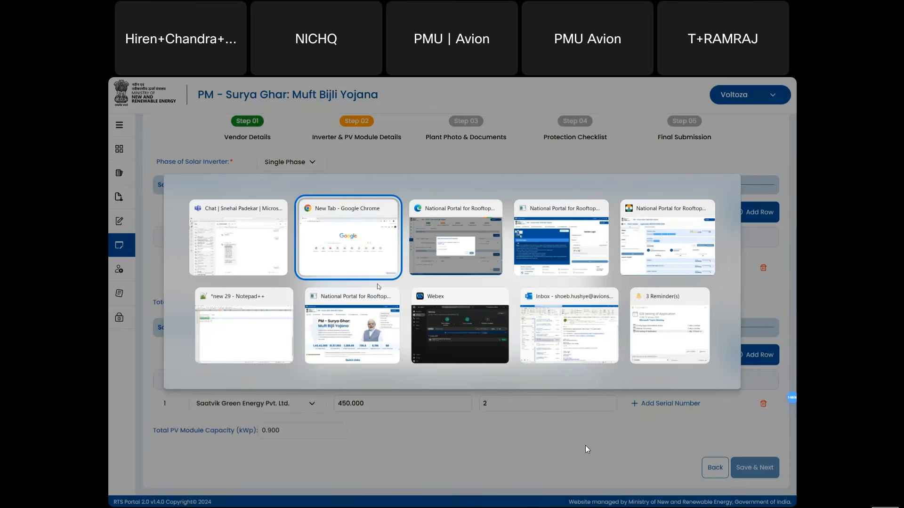
key("Tab")
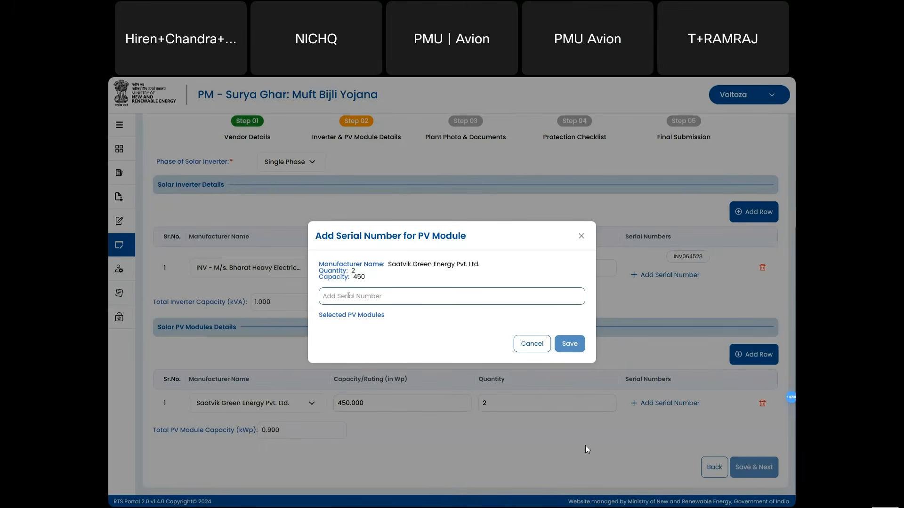
key("ctrl+v")
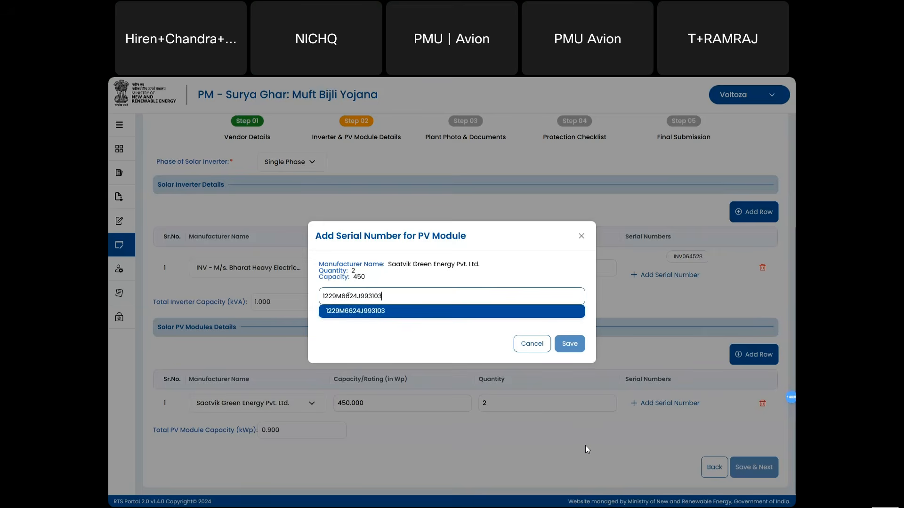
left_click(370, 313)
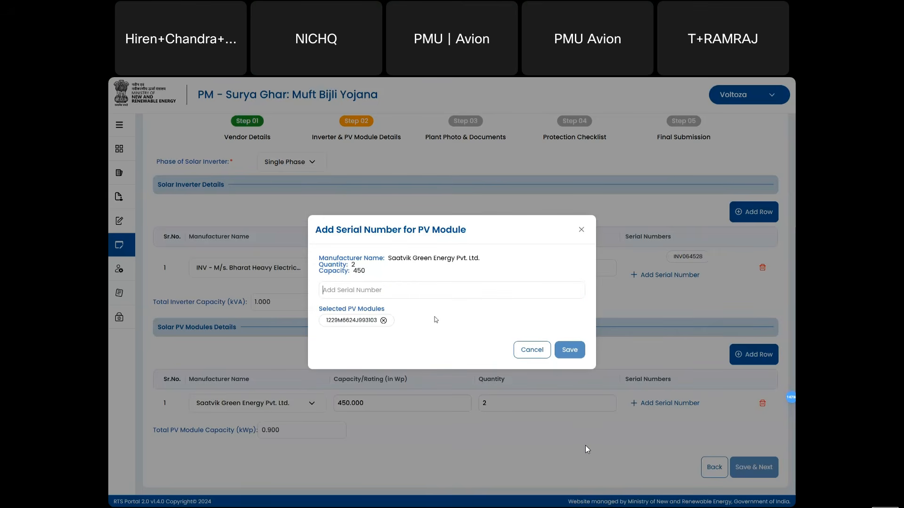
left_click(395, 290)
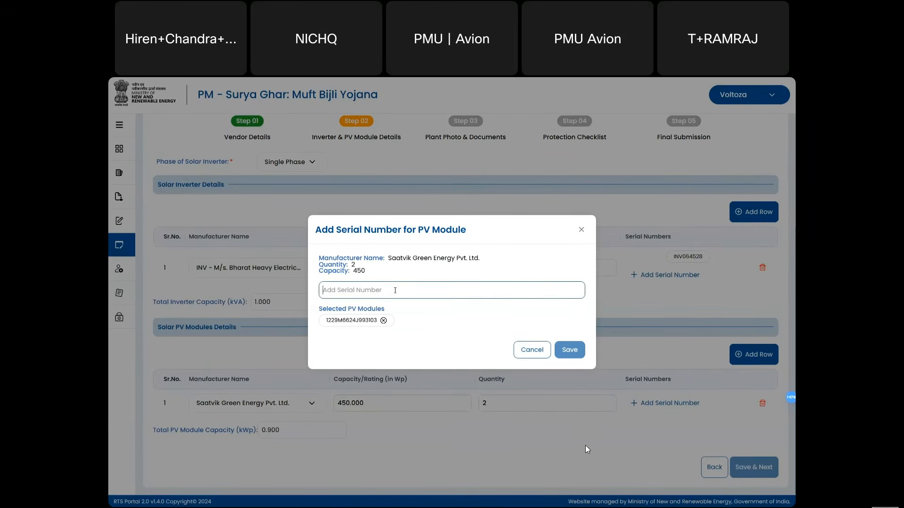
key("ctrl+v")
left_click(456, 310)
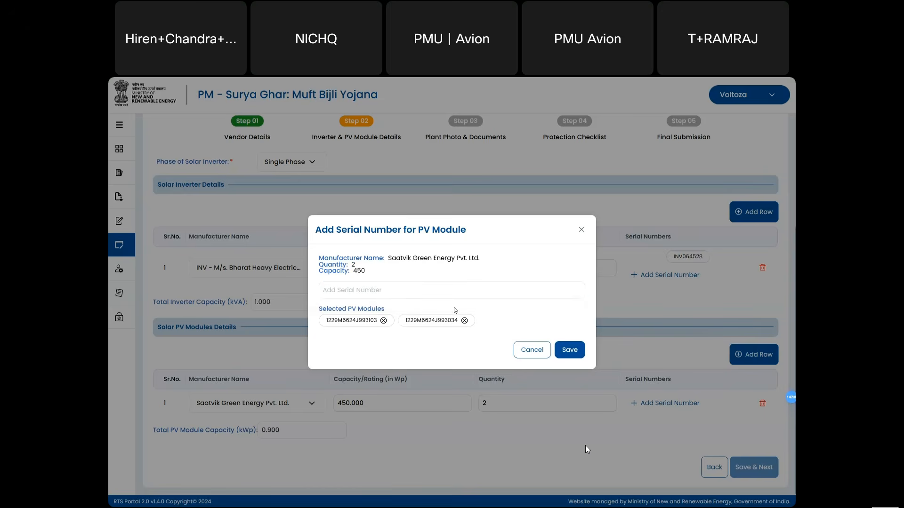
left_click(564, 349)
- Review the inverter's phase, manufacturer and serial entry, leaving them unchanged
scroll(644, 367, "down", 1)
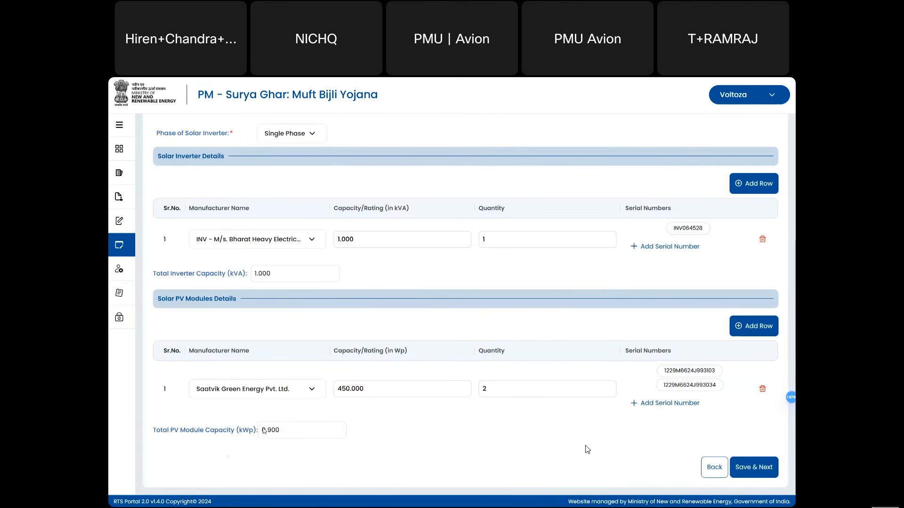
scroll(328, 435, "up", 4)
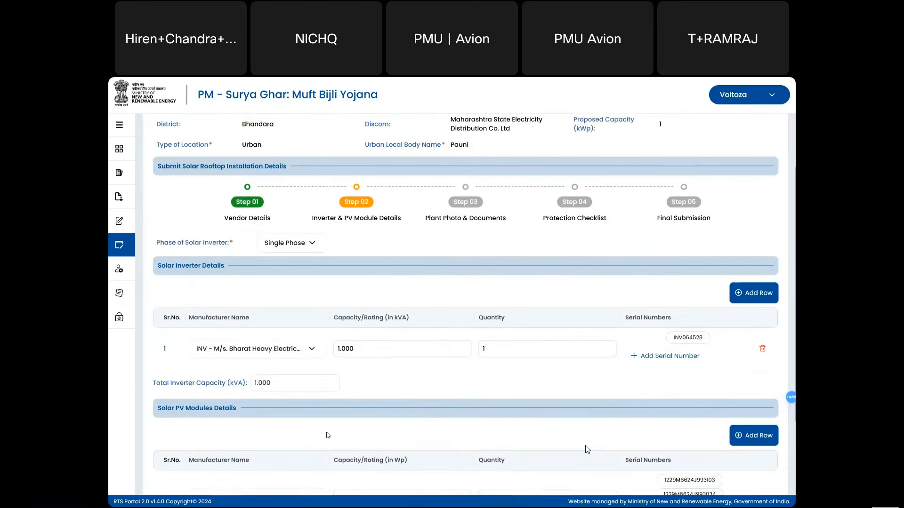
scroll(357, 332, "up", 1)
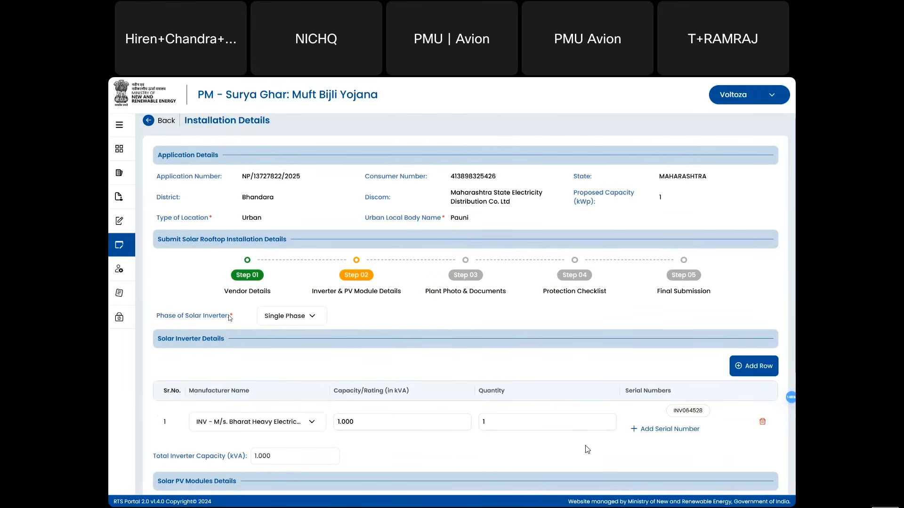
left_click(305, 317)
scroll(344, 318, "down", 1)
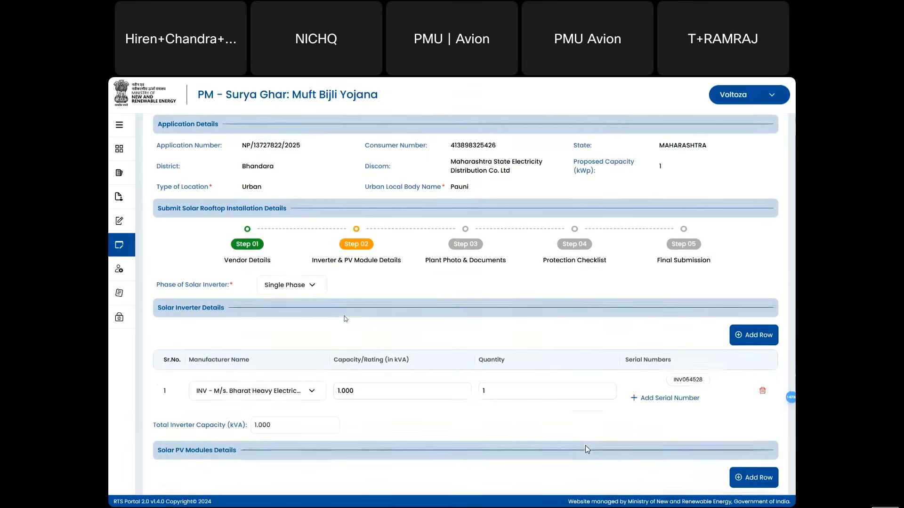
left_click(312, 391)
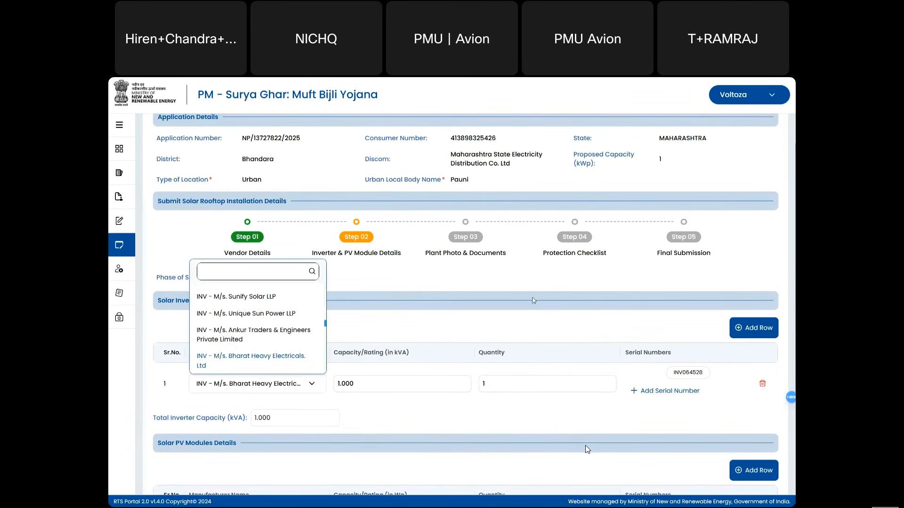
left_click(541, 317)
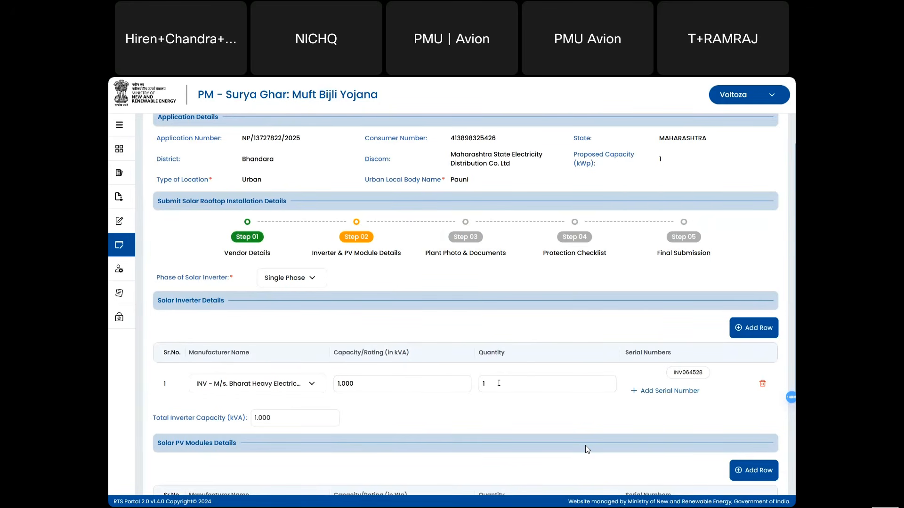
left_click(650, 391)
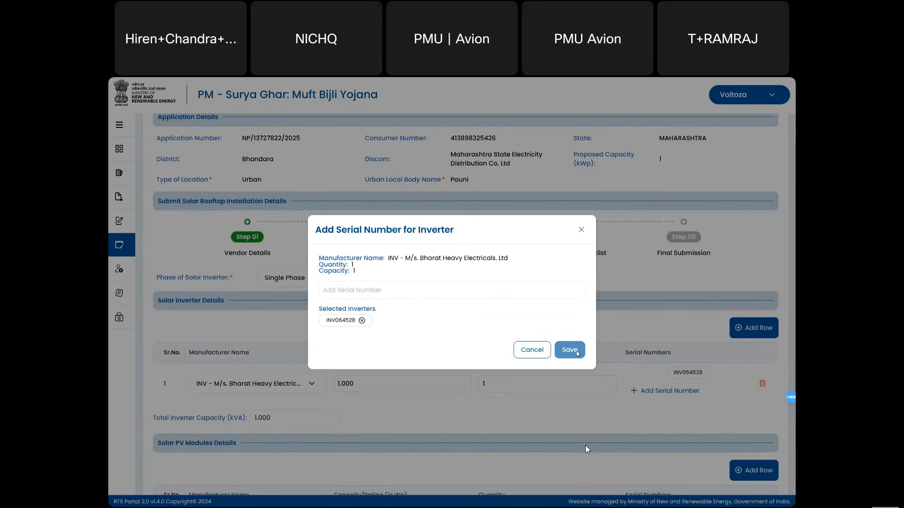
left_click(528, 350)
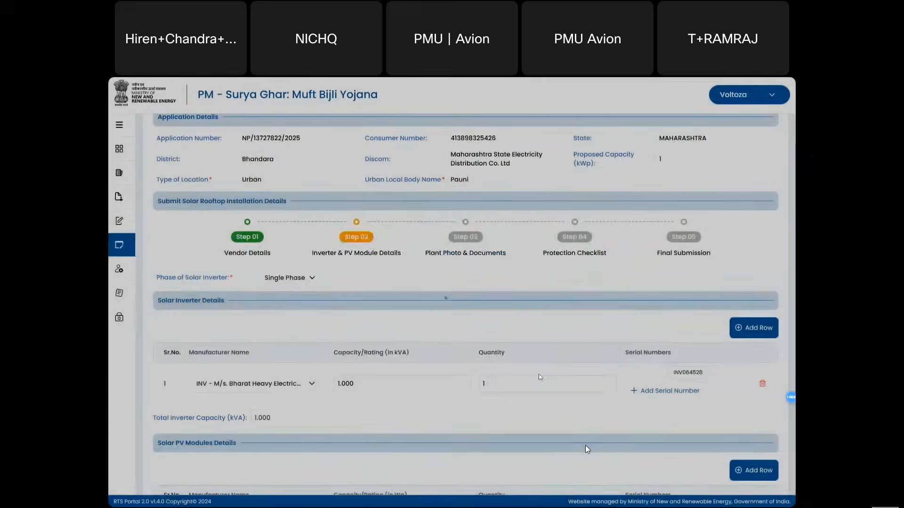
scroll(540, 377, "down", 2)
scroll(540, 377, "down", 1)
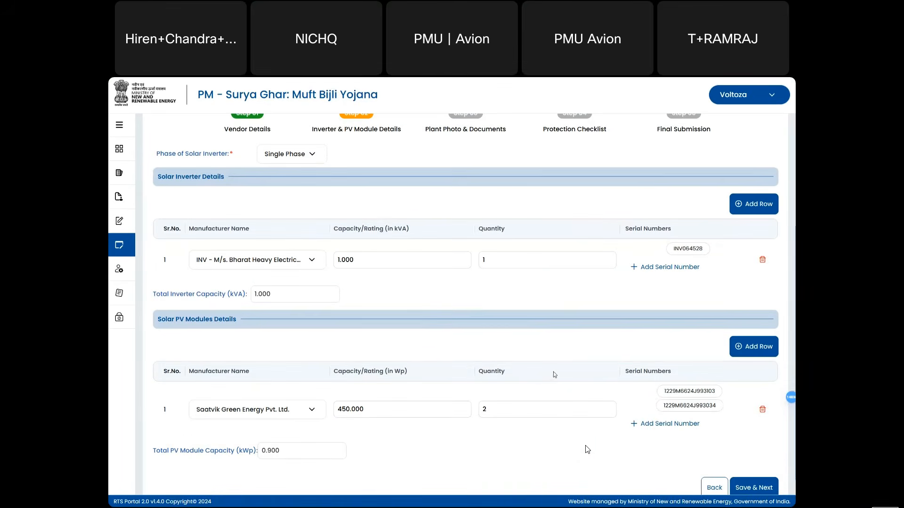
scroll(555, 374, "down", 1)
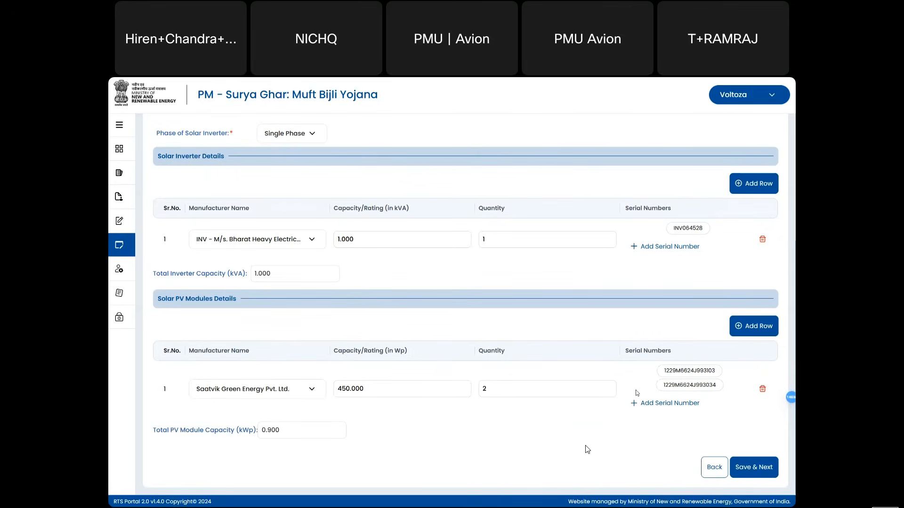
- Continue to Plant Photo & Documents and upload Sample doc.pdf as the DCR Declaration
left_click(756, 468)
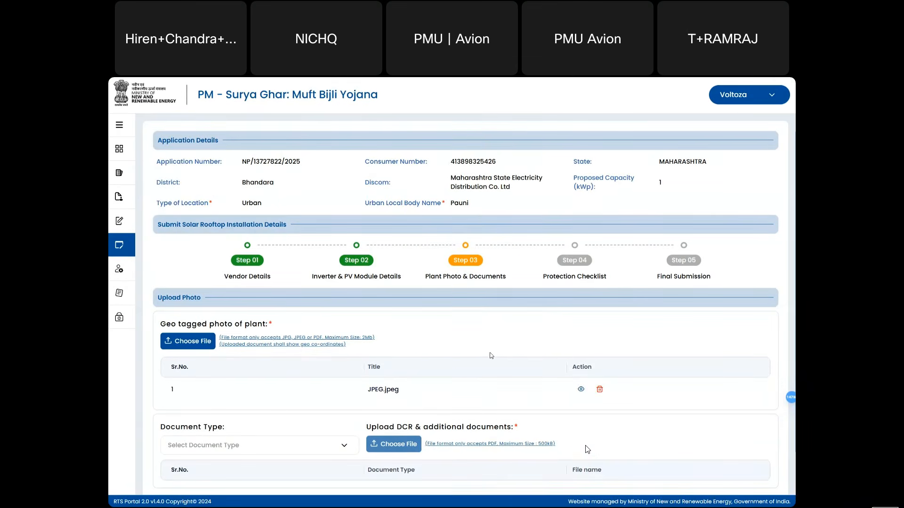
scroll(587, 450, "down", 1)
scroll(462, 372, "up", 1)
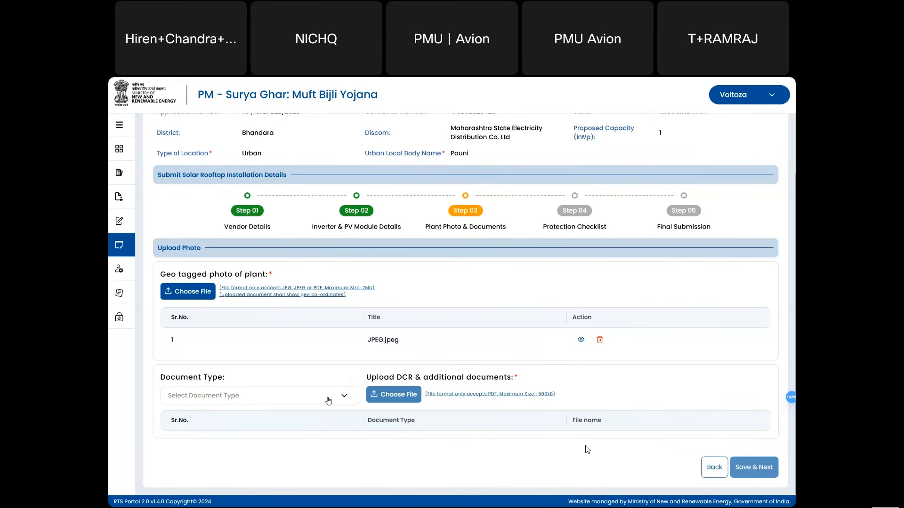
left_click(328, 401)
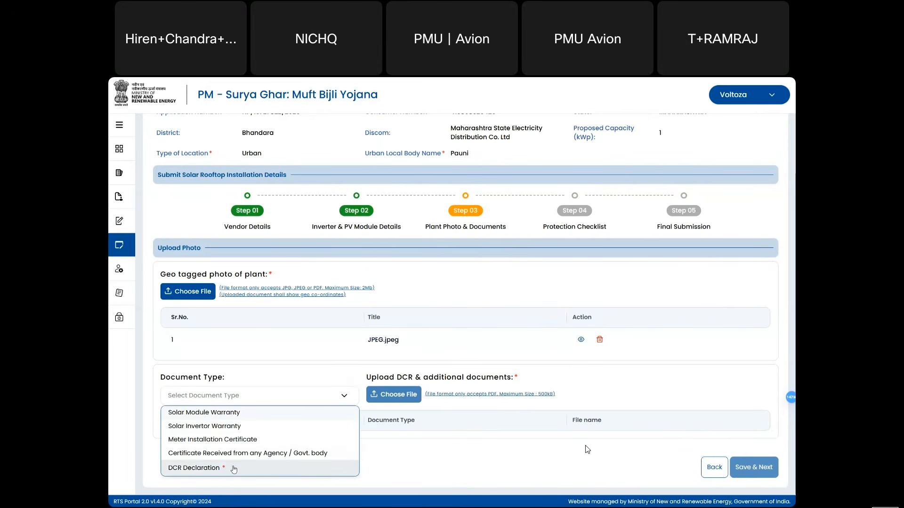
left_click(210, 470)
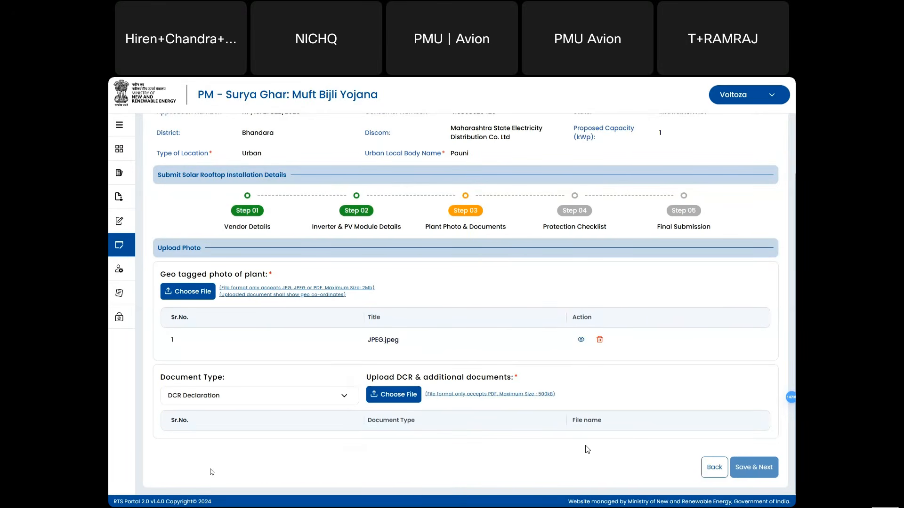
left_click(400, 396)
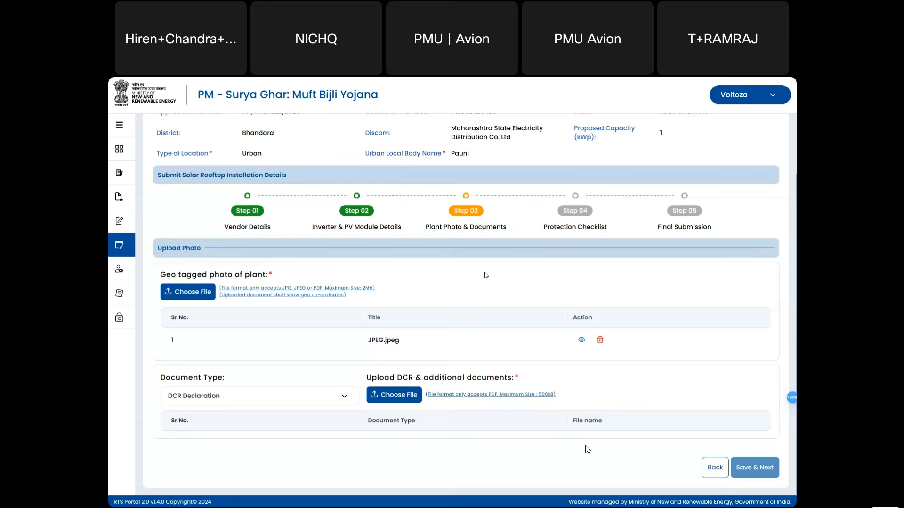
scroll(633, 372, "down", 1)
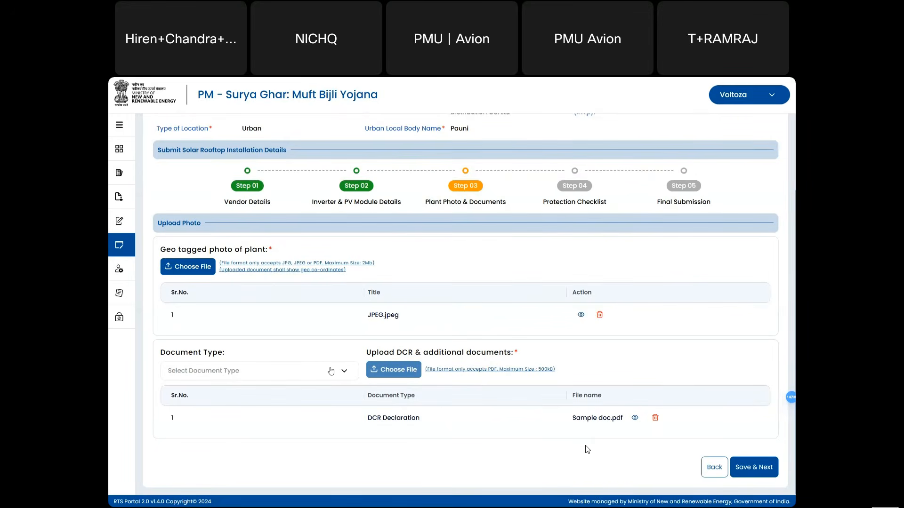
left_click(331, 371)
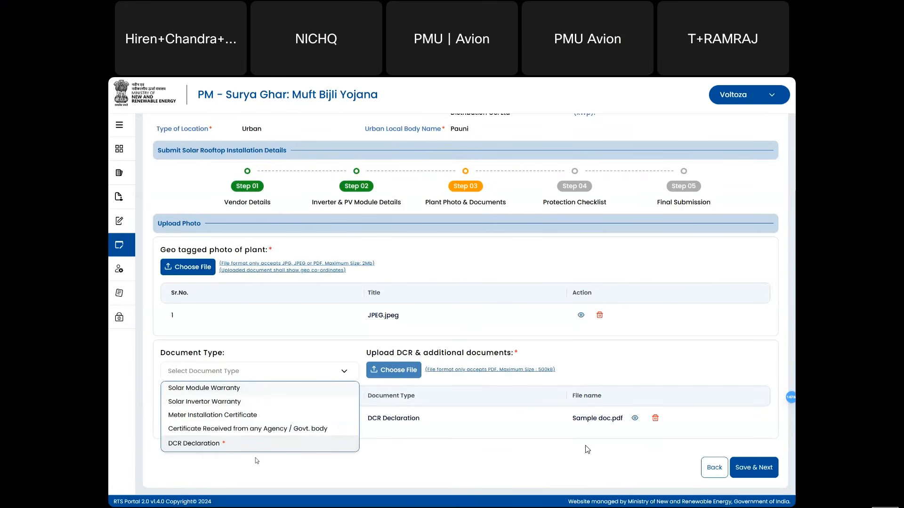
left_click(272, 465)
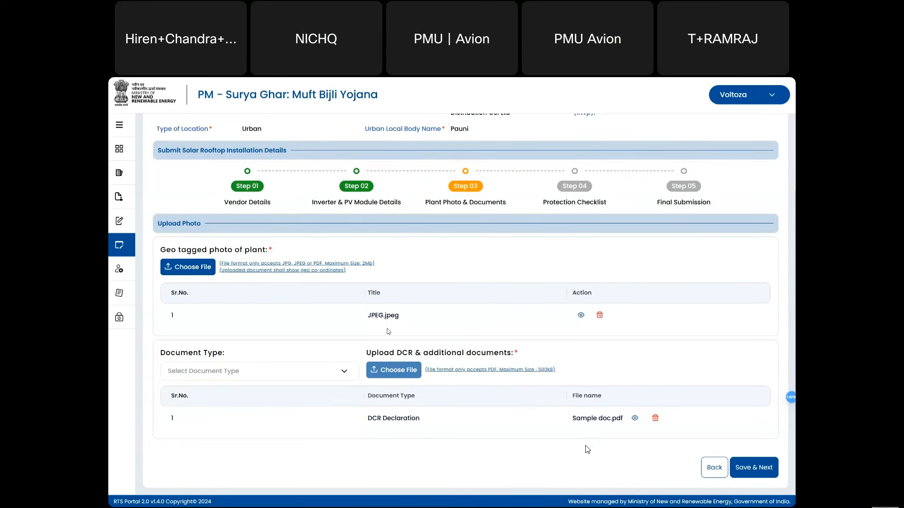
scroll(388, 332, "up", 1)
scroll(388, 332, "up", 1)
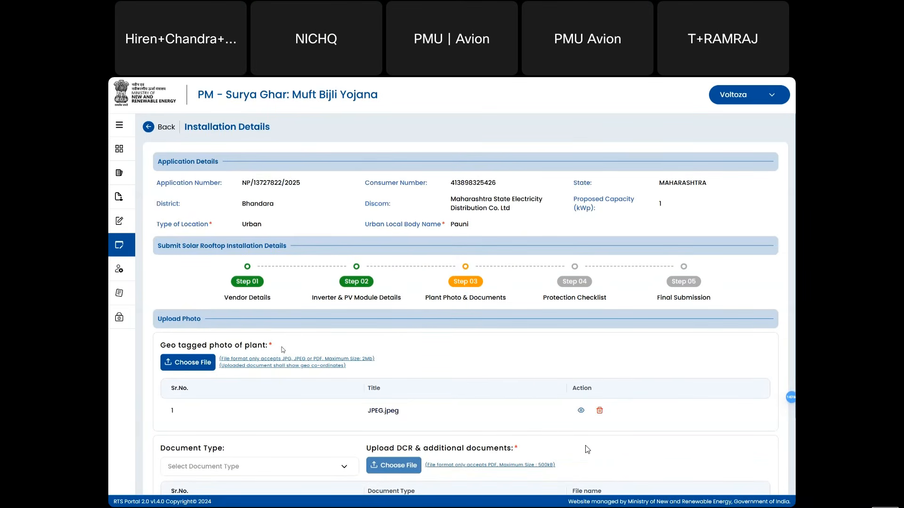
scroll(392, 342, "down", 1)
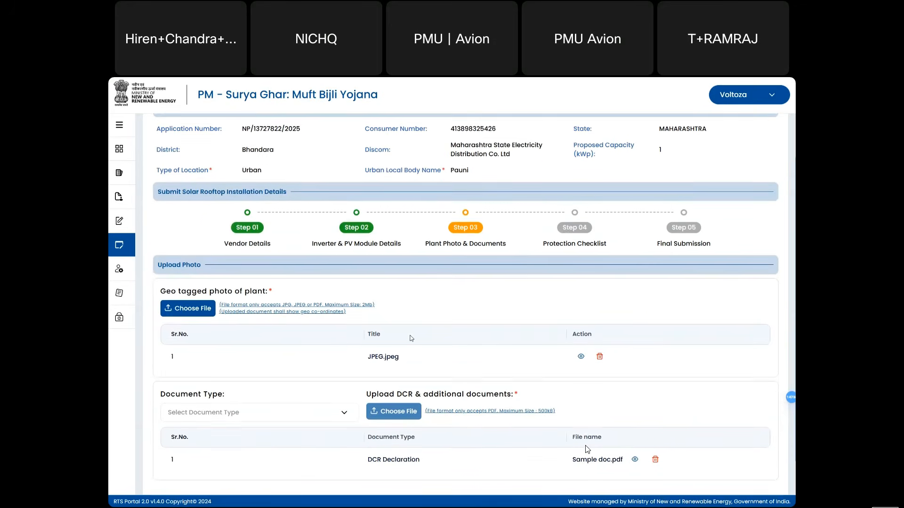
scroll(411, 338, "down", 1)
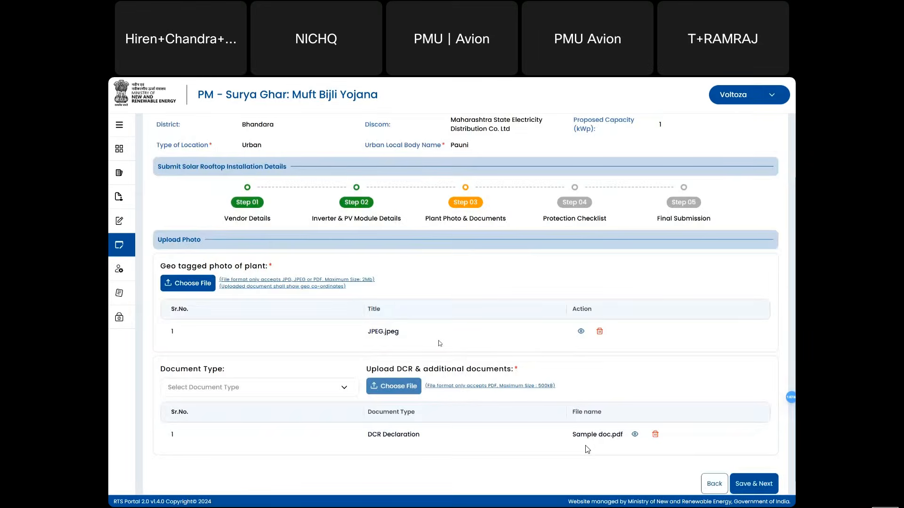
scroll(439, 343, "down", 1)
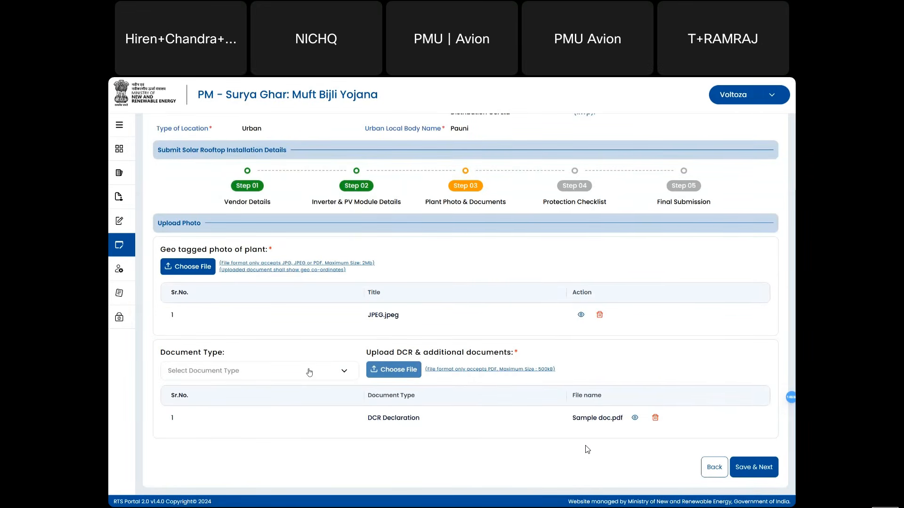
left_click(310, 373)
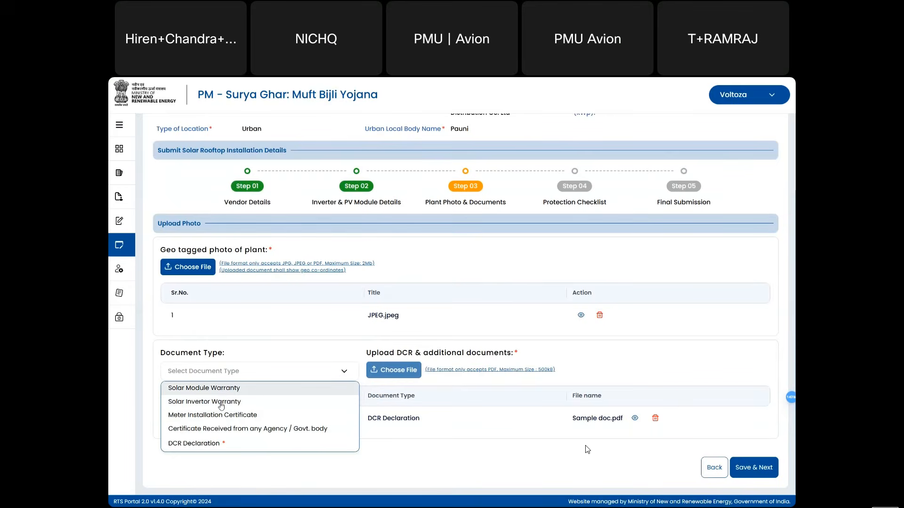
left_click(258, 352)
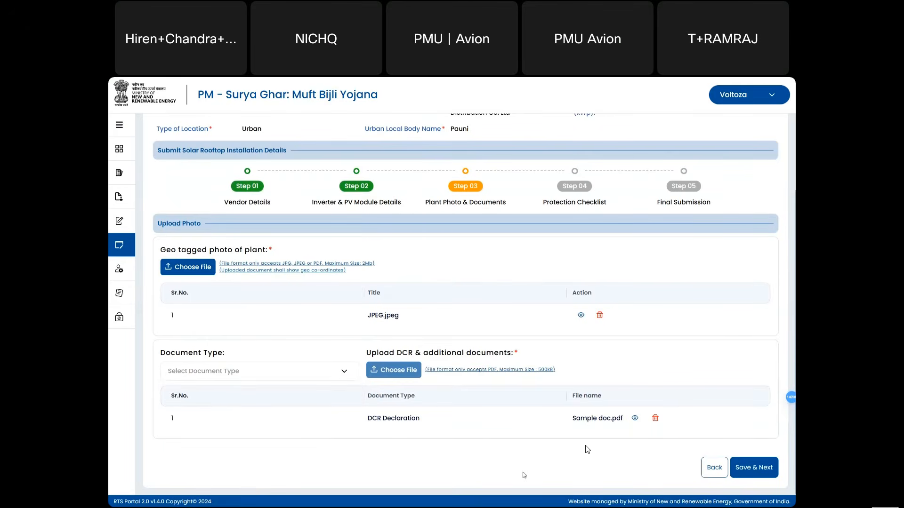
- Continue to Step 04 and mark Surge Protection Device, MCB, Earthing and Lightening Arrestor Yes
left_click(766, 473)
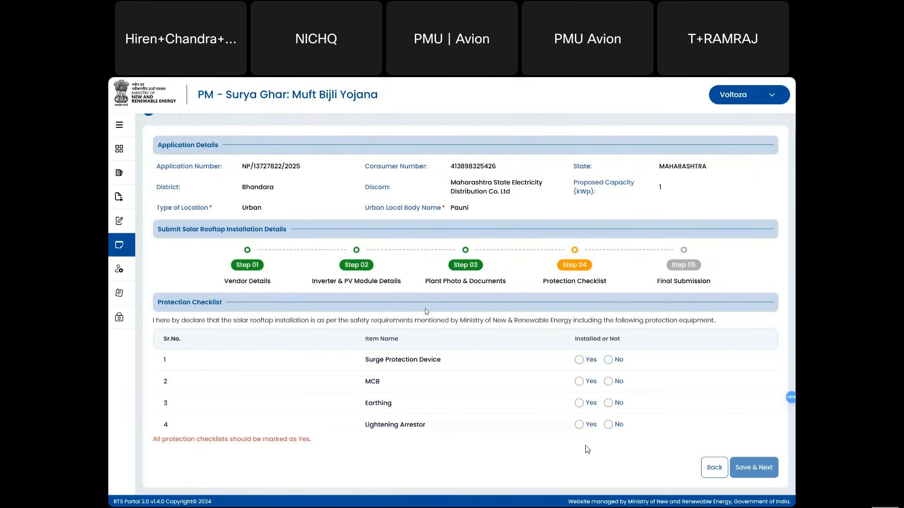
scroll(426, 311, "up", 1)
scroll(340, 348, "up", 1)
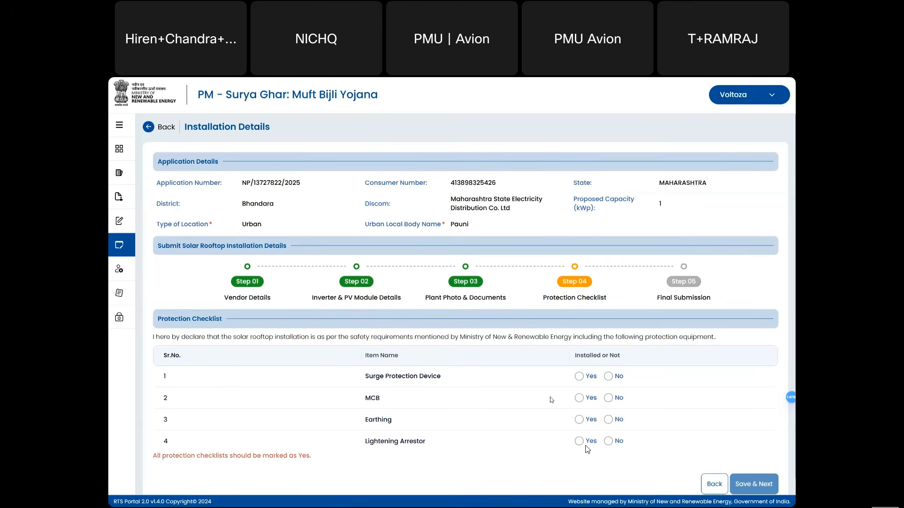
left_click(579, 377)
left_click(580, 398)
left_click(580, 419)
left_click(580, 441)
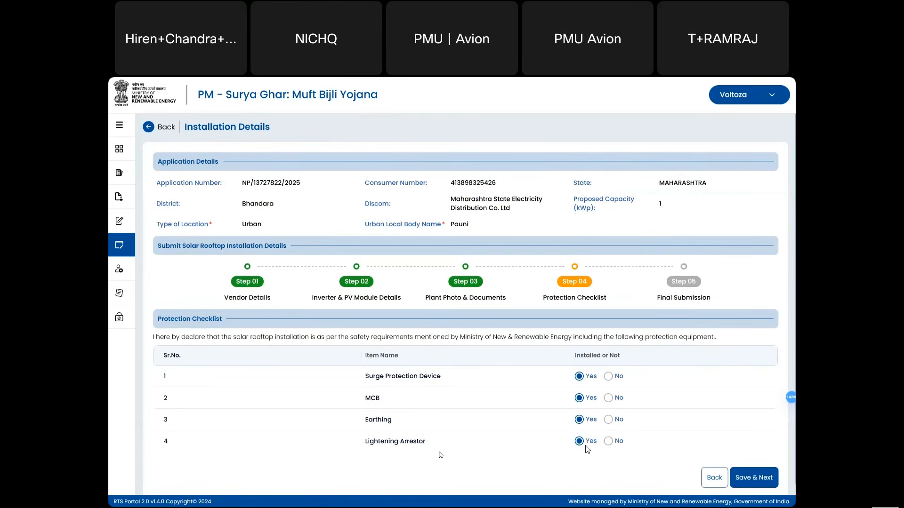
left_click(610, 442)
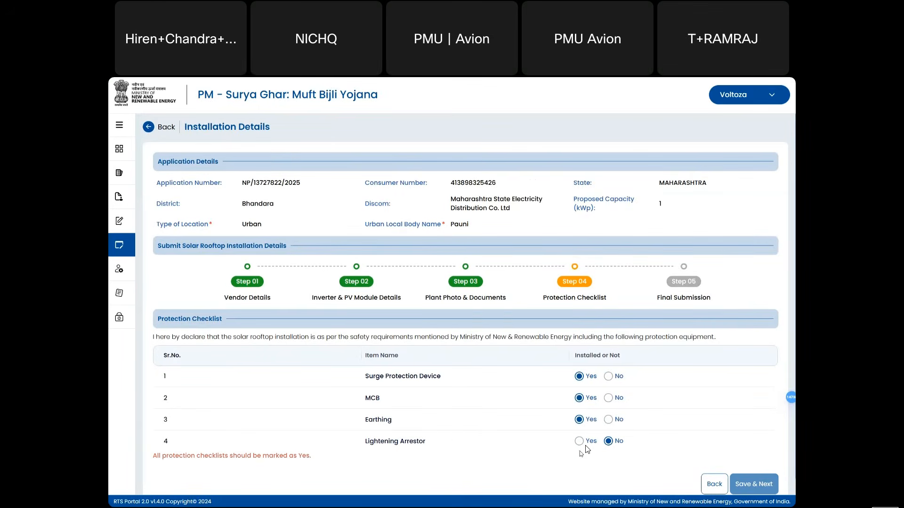
left_click(579, 441)
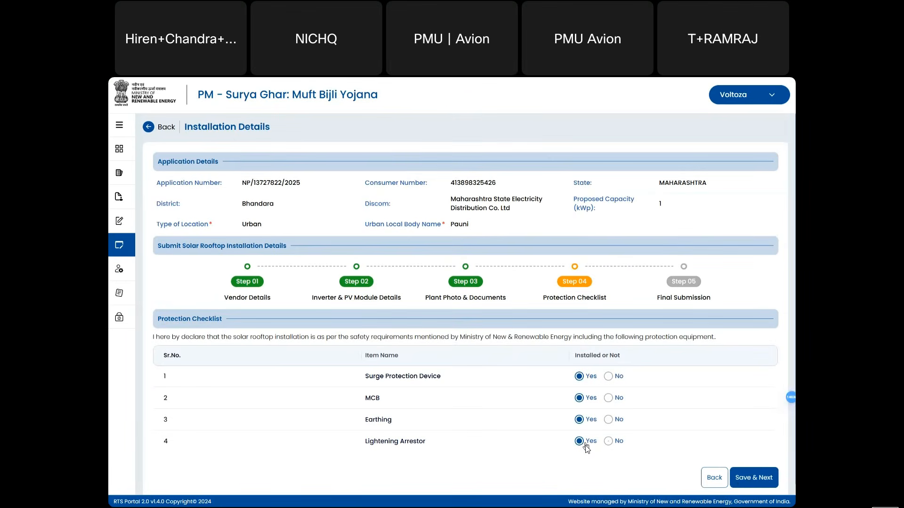
- Continue to Step 05 and scroll through the photo, DCR document and all-YES checklist summary
left_click(742, 478)
scroll(434, 434, "down", 3)
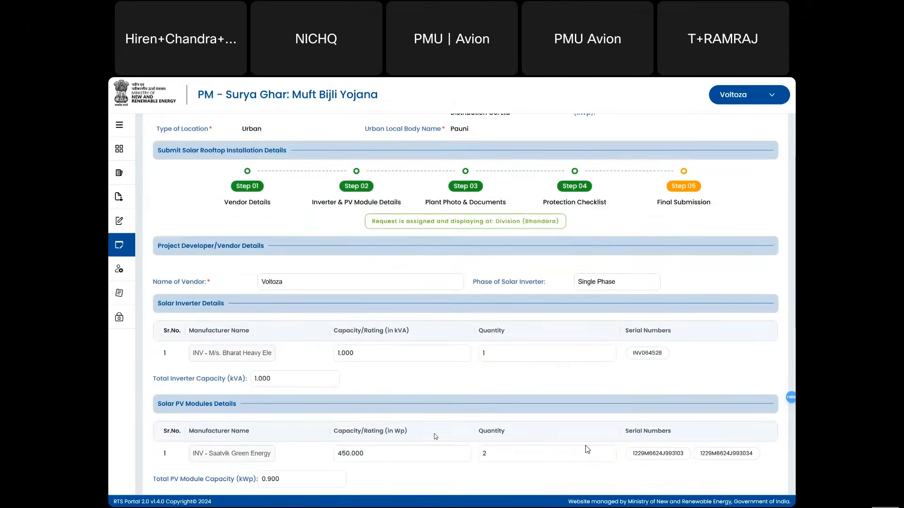
scroll(436, 437, "up", 2)
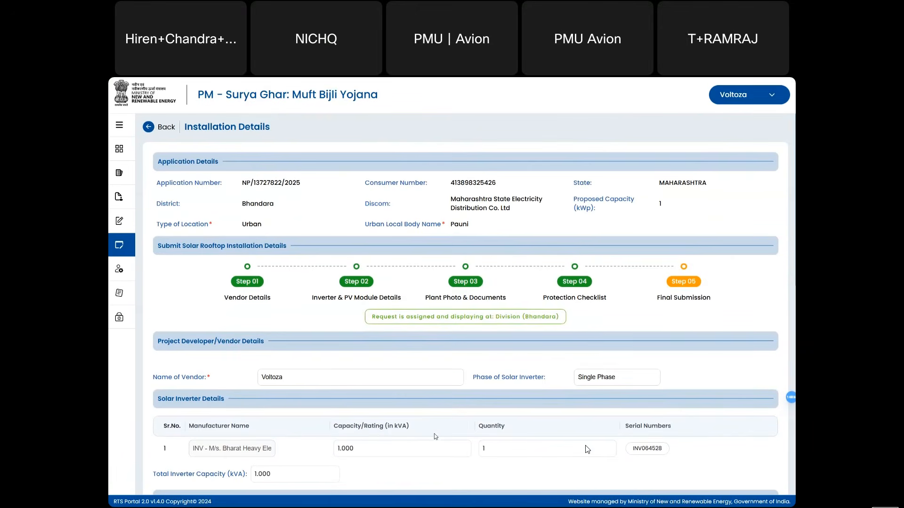
scroll(587, 449, "down", 6)
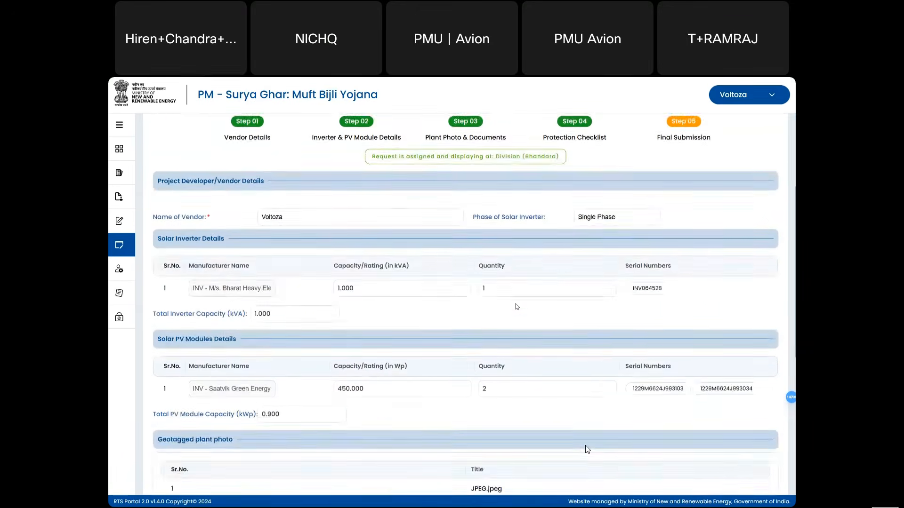
scroll(587, 449, "up", 5)
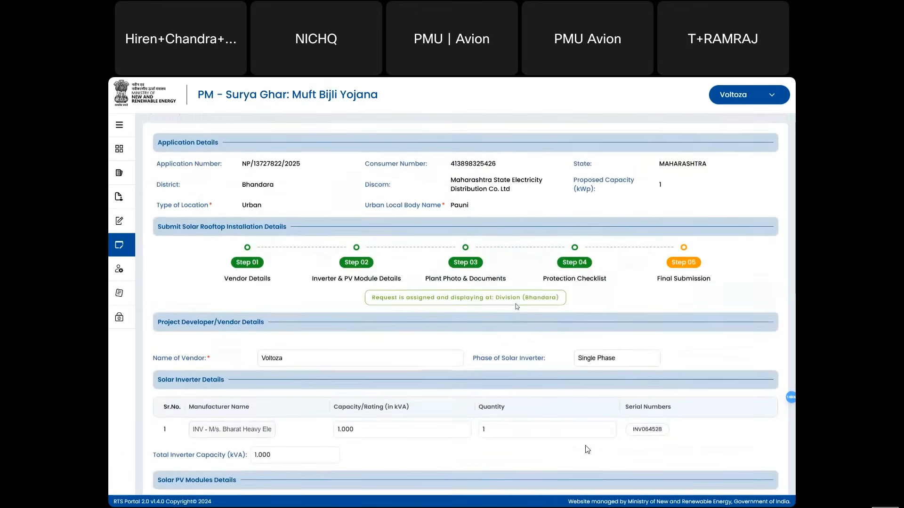
scroll(587, 449, "down", 3)
scroll(587, 449, "down", 2)
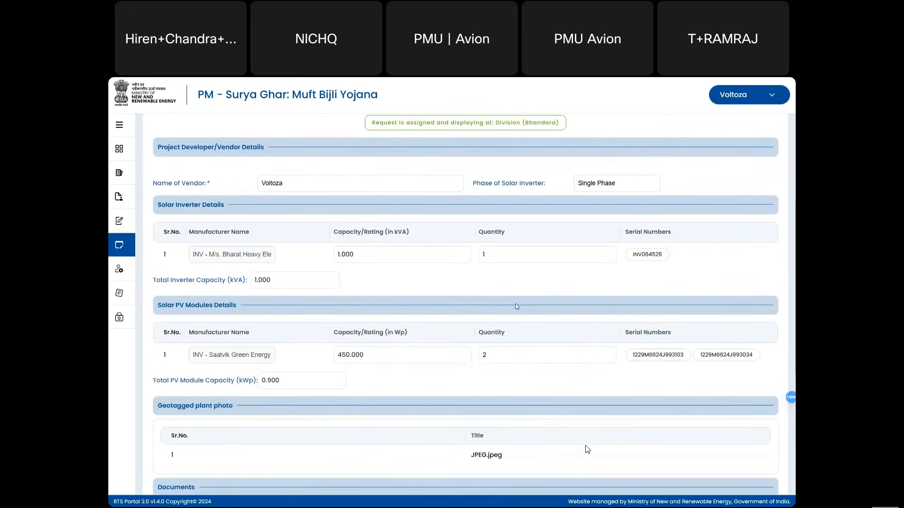
scroll(587, 449, "down", 5)
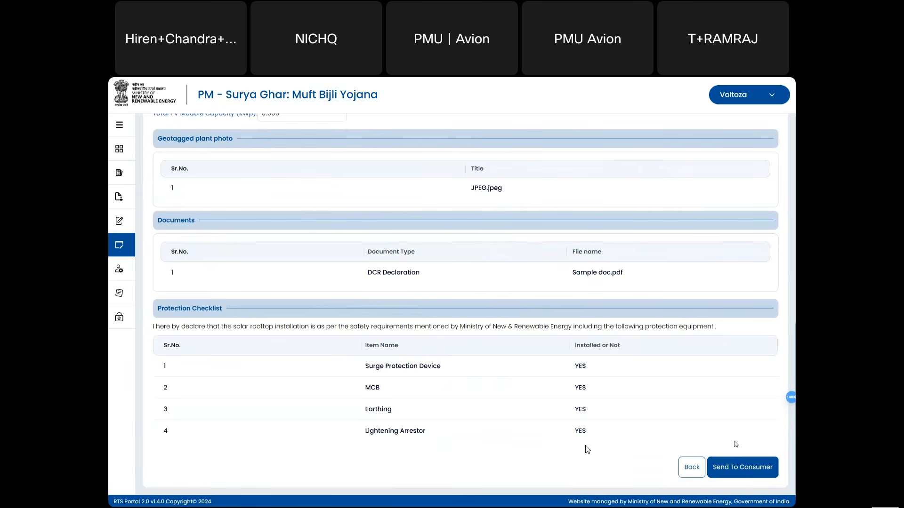
scroll(587, 449, "up", 1)
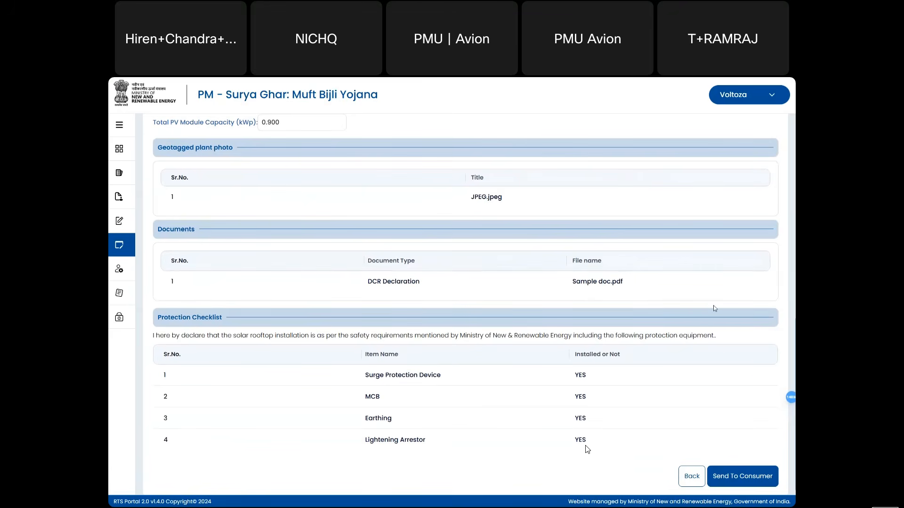
scroll(587, 450, "up", 8)
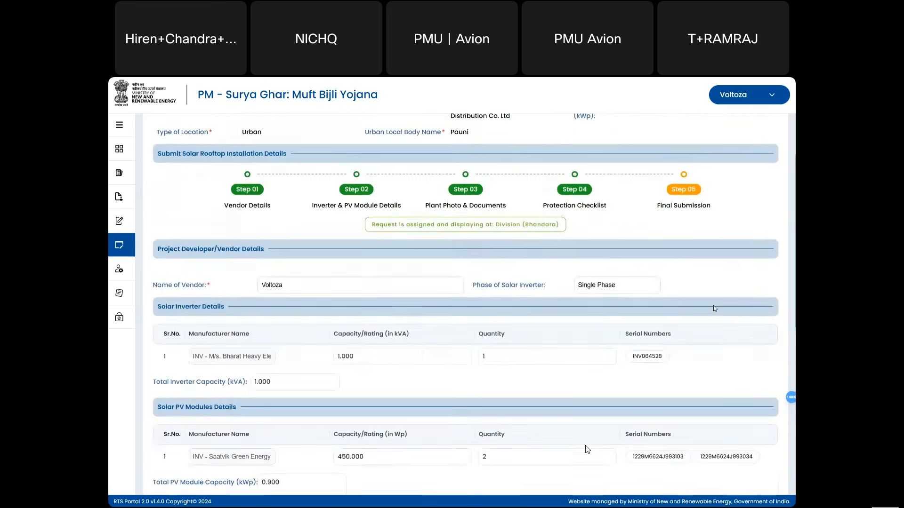
scroll(587, 450, "up", 4)
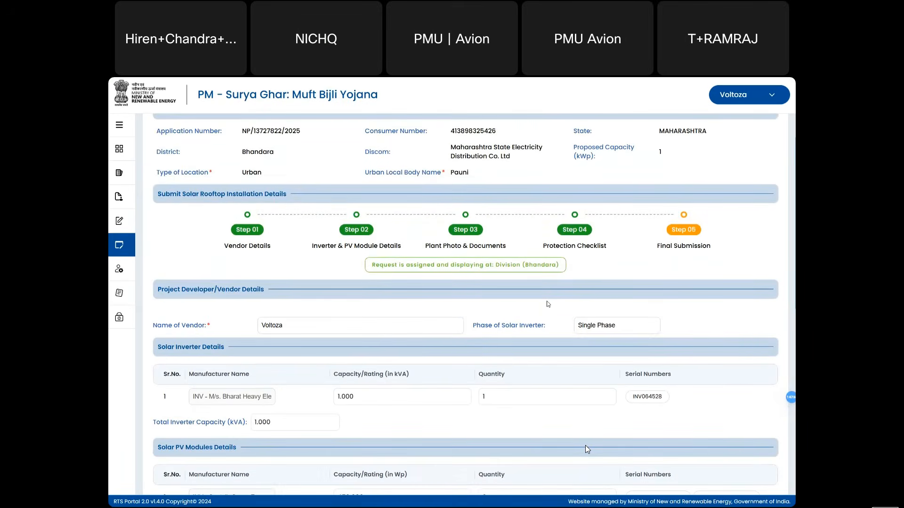
scroll(587, 449, "up", 5)
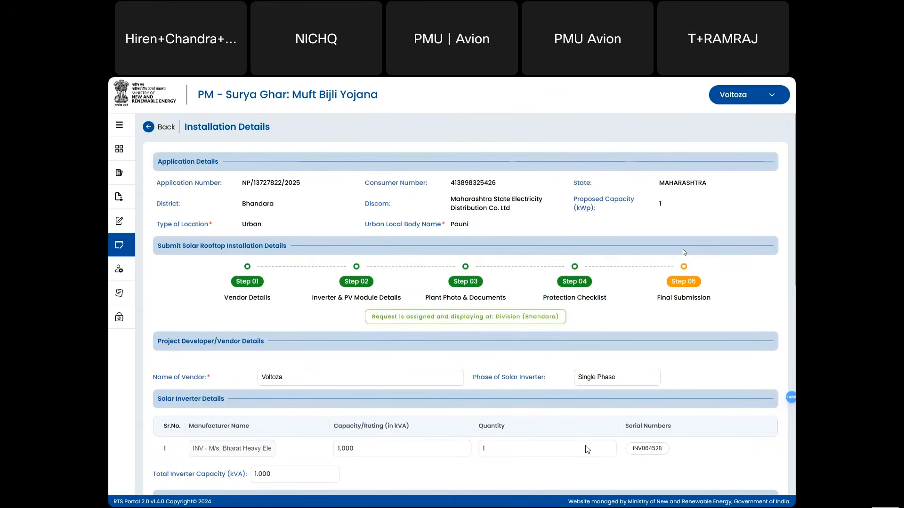
scroll(587, 449, "down", 15)
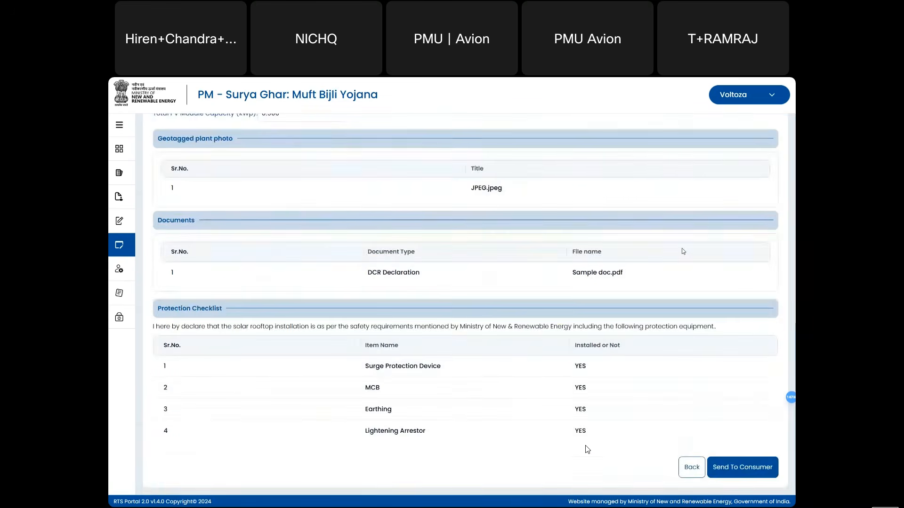
scroll(587, 449, "up", 17)
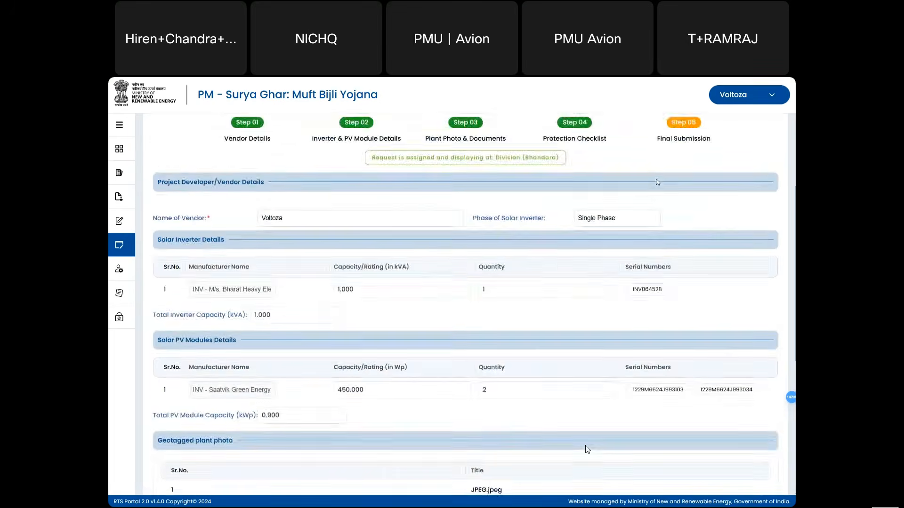
scroll(587, 450, "down", 3)
scroll(587, 450, "down", 5)
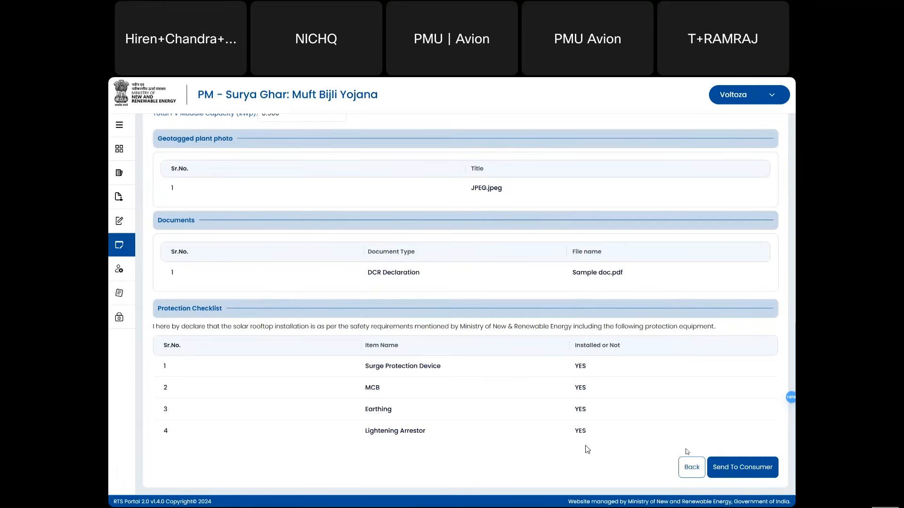
- Send the installation to the consumer and filter applications to Installation Acknowledgement Pending
left_click(725, 468)
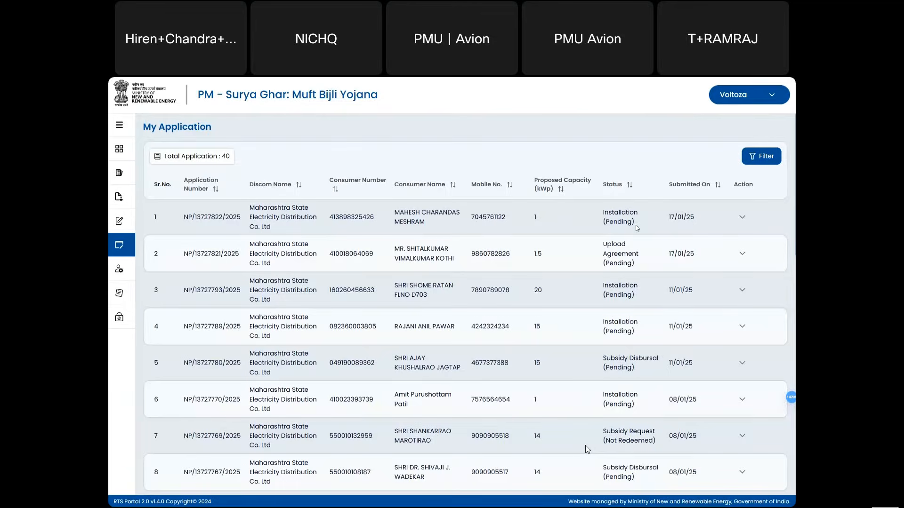
left_click(767, 158)
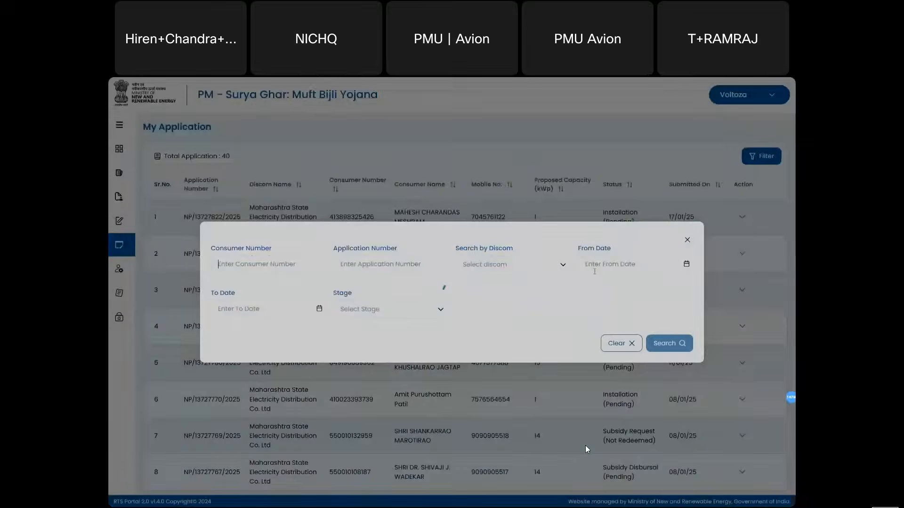
left_click(411, 311)
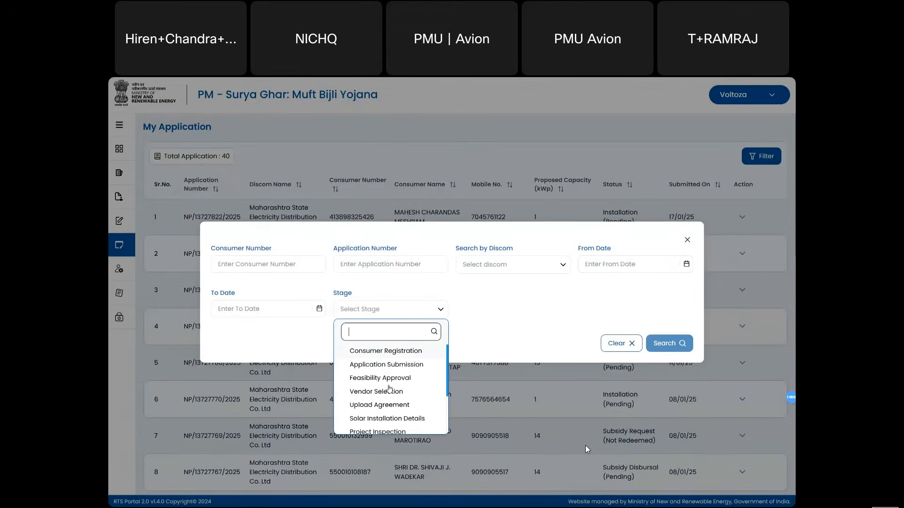
scroll(387, 398, "down", 4)
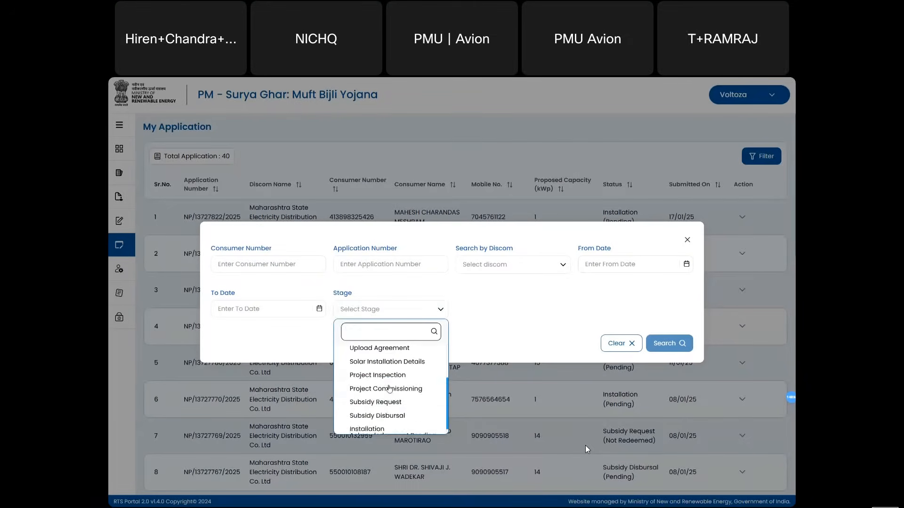
left_click(376, 427)
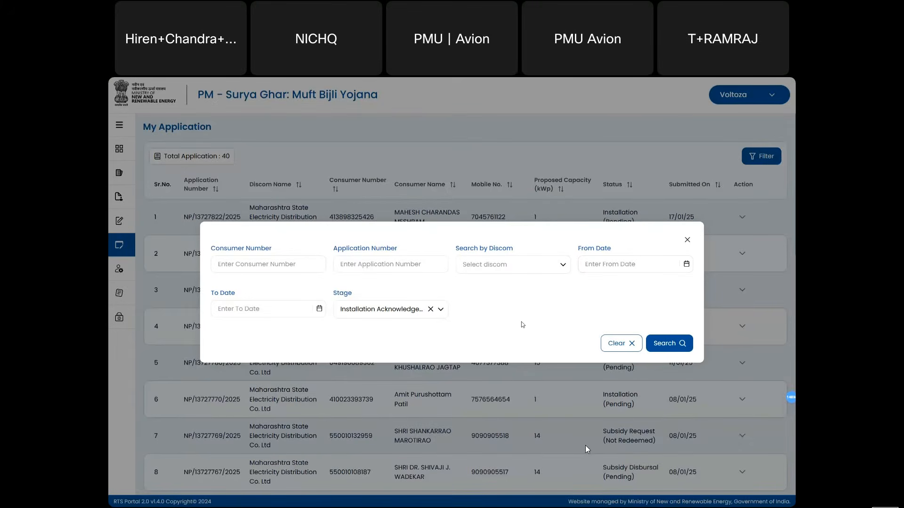
left_click(673, 342)
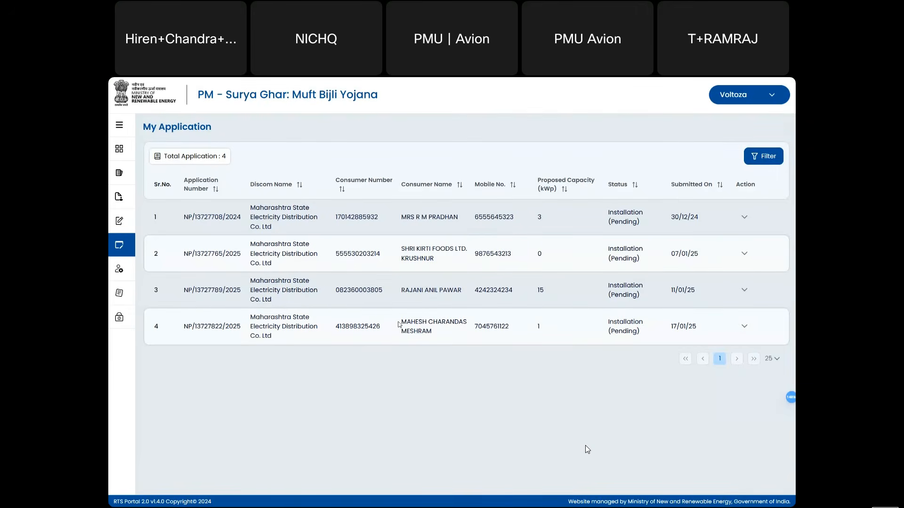
left_click_drag(399, 324, 436, 332)
- Switch to the consumer portal tab and scroll the application overview to Actions on Application
left_click(528, 343)
key("ctrl+shift+Tab")
key("ctrl+shift+Tab")
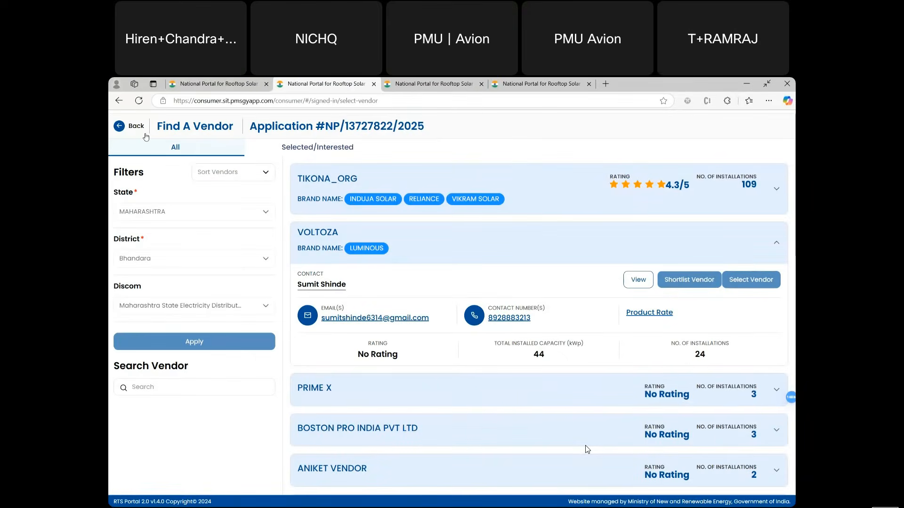
left_click(145, 135)
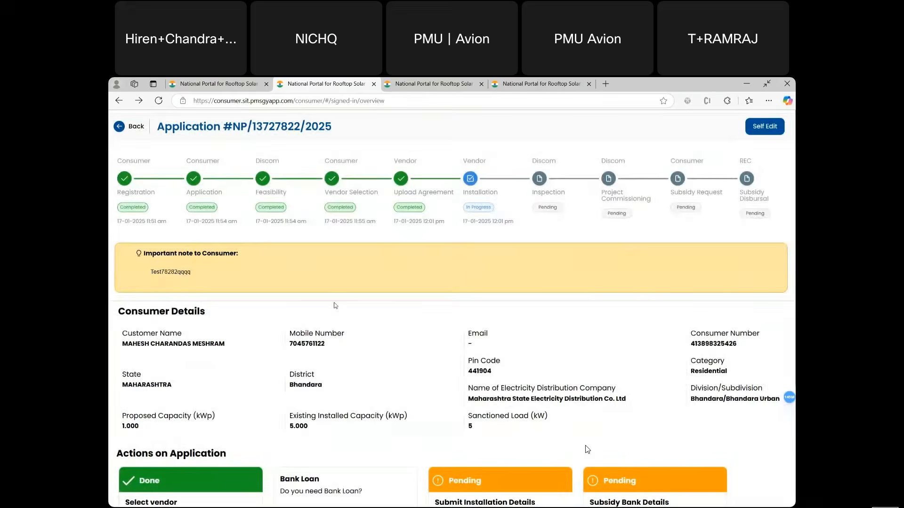
scroll(334, 305, "down", 2)
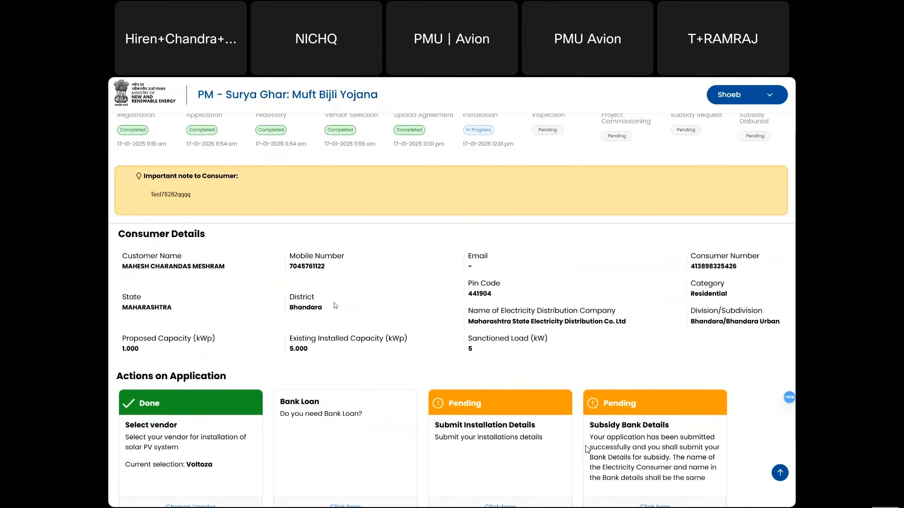
scroll(335, 305, "down", 2)
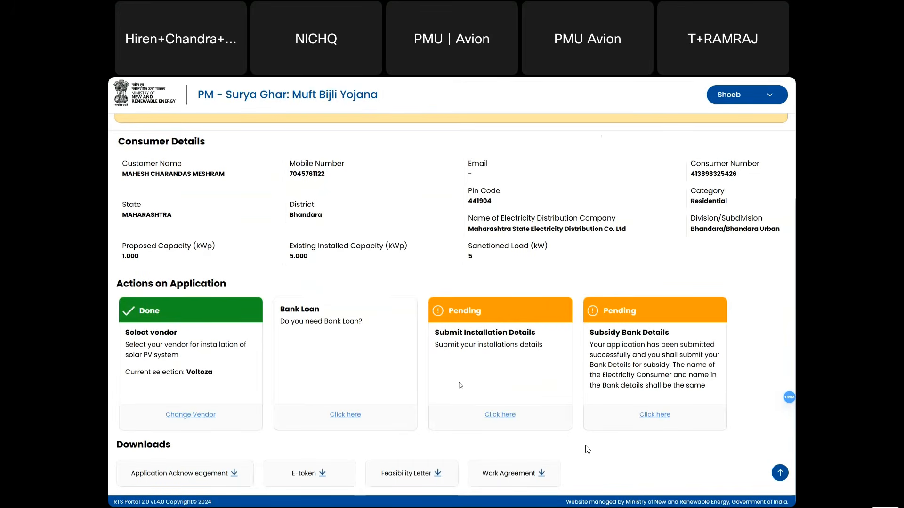
- Open Submit Installation Details, scroll through it and tick the installation-details confirmation box
left_click(493, 417)
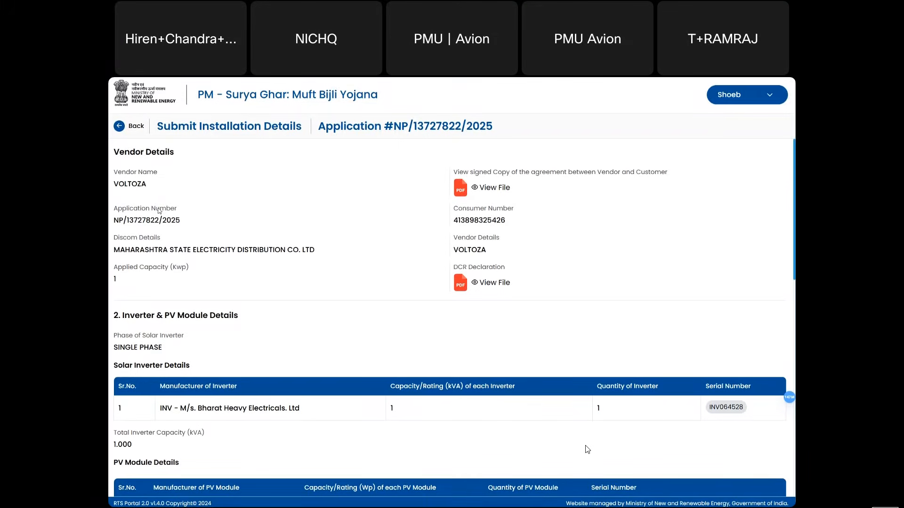
double_click(121, 182)
scroll(578, 308, "down", 2)
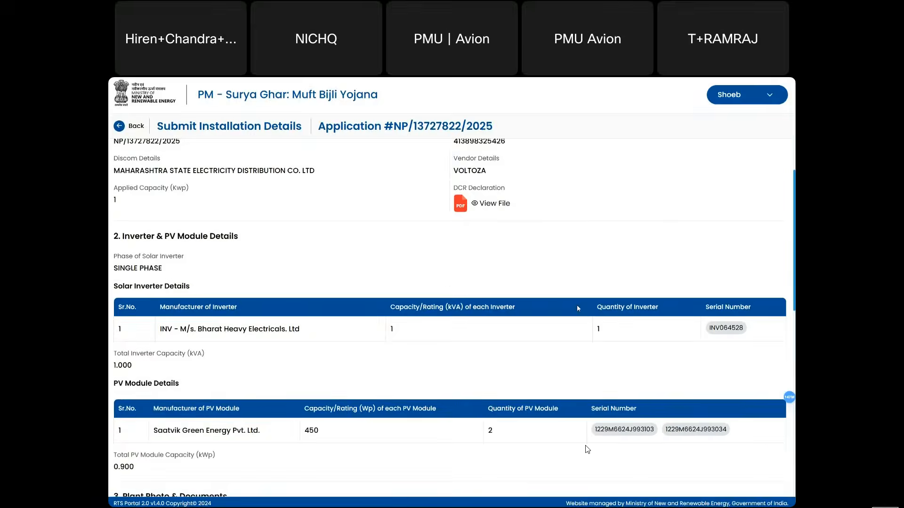
scroll(578, 305, "down", 1)
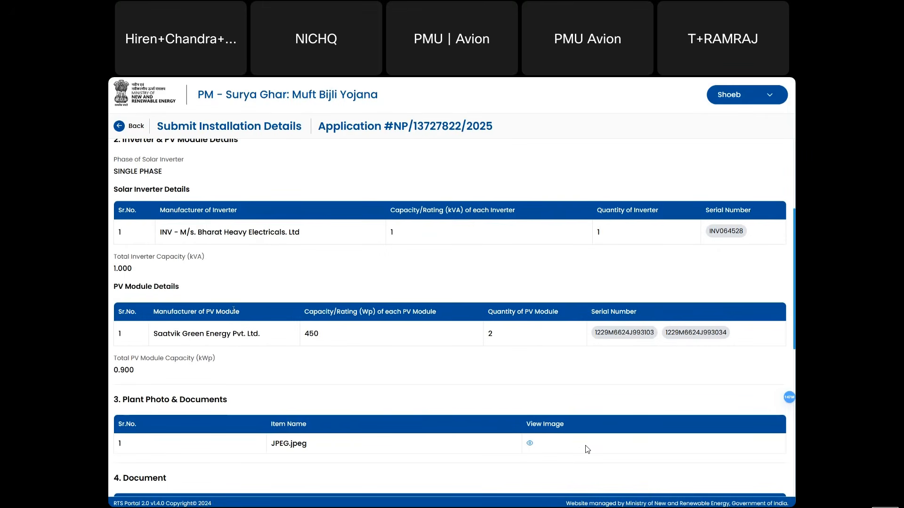
scroll(234, 310, "down", 3)
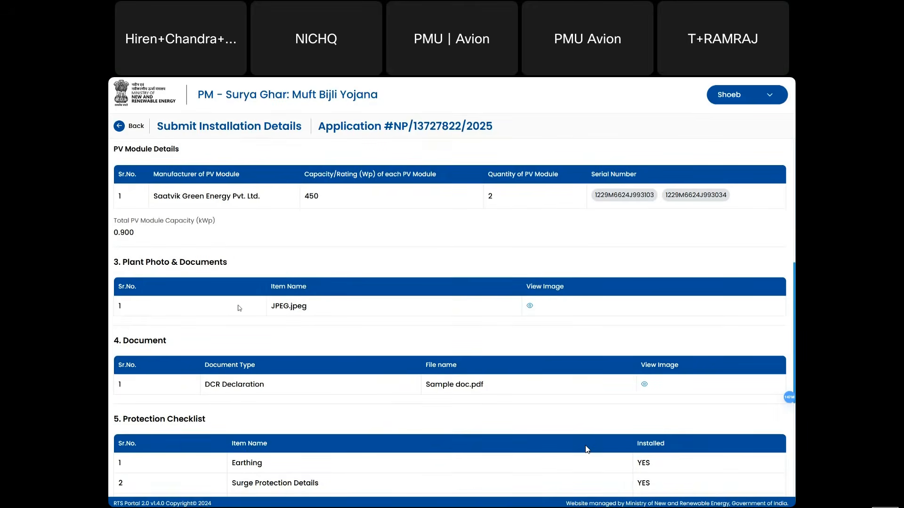
scroll(254, 282, "down", 1)
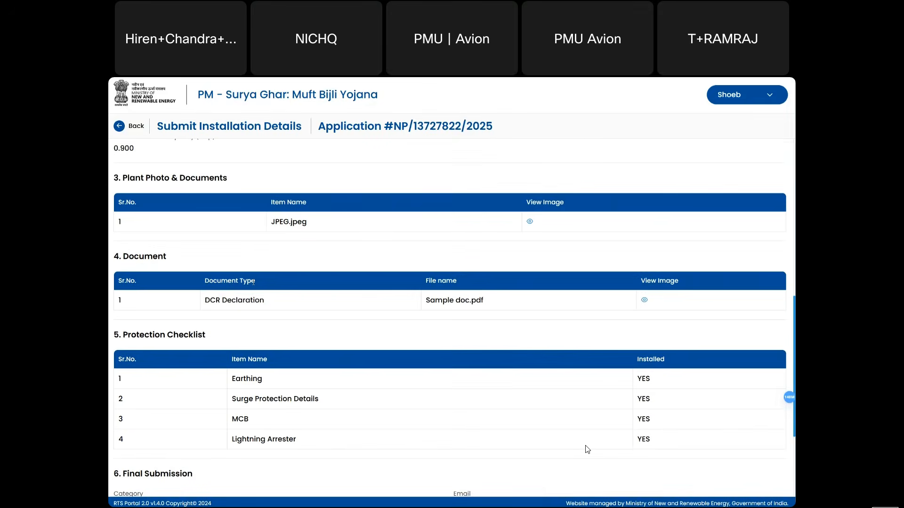
scroll(253, 281, "down", 1)
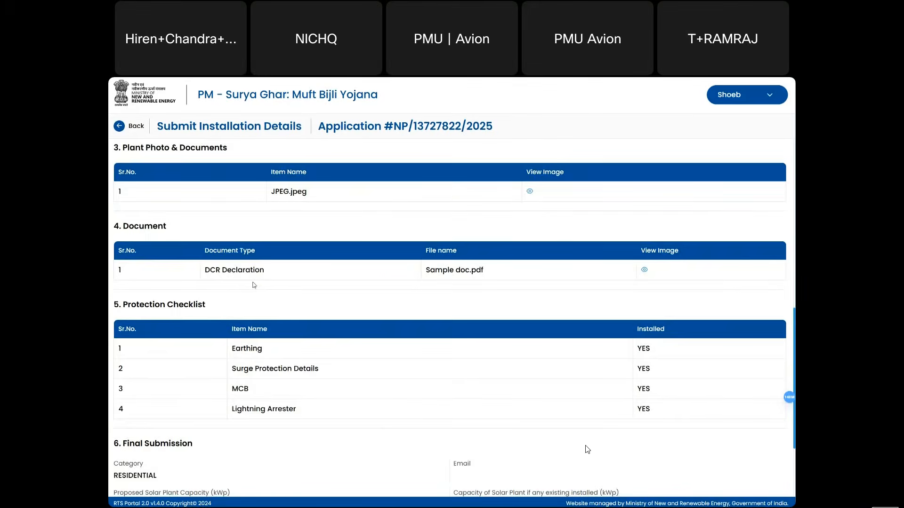
scroll(253, 284, "down", 3)
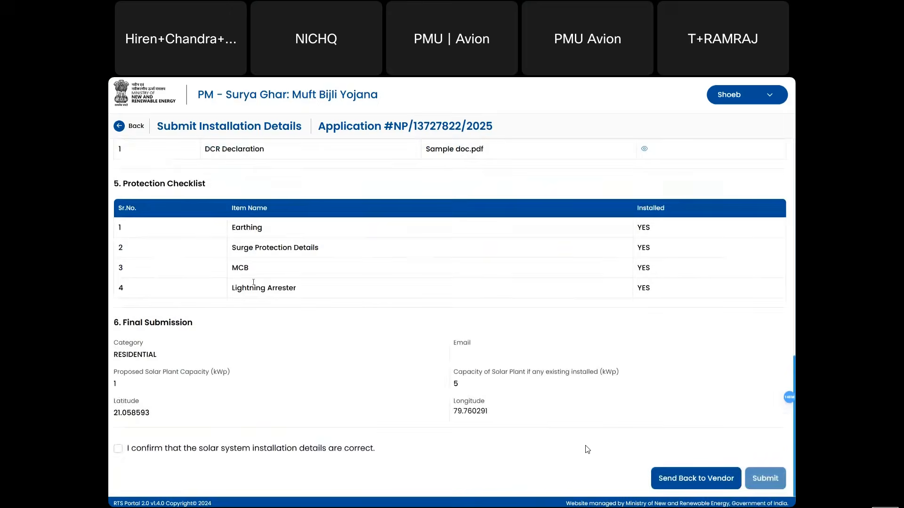
left_click(118, 448)
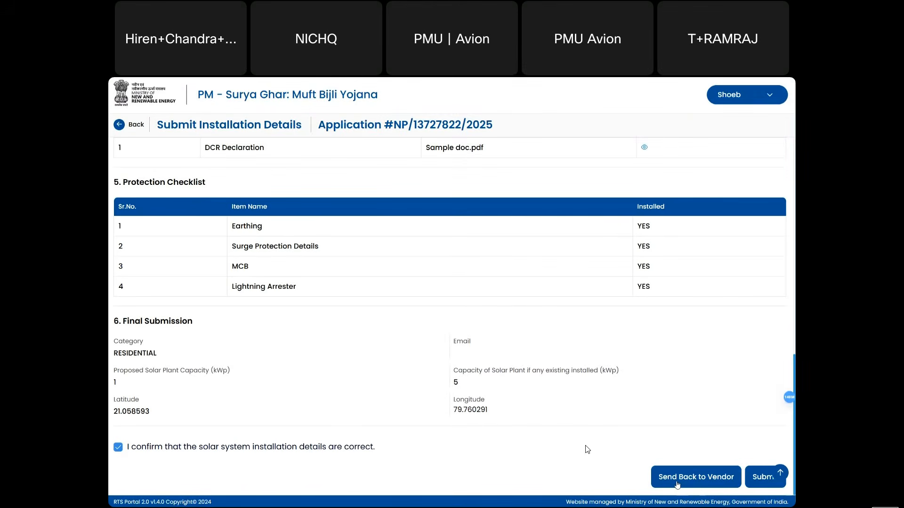
- Scroll back over the submitted installation details to re-check them
scroll(559, 345, "up", 15)
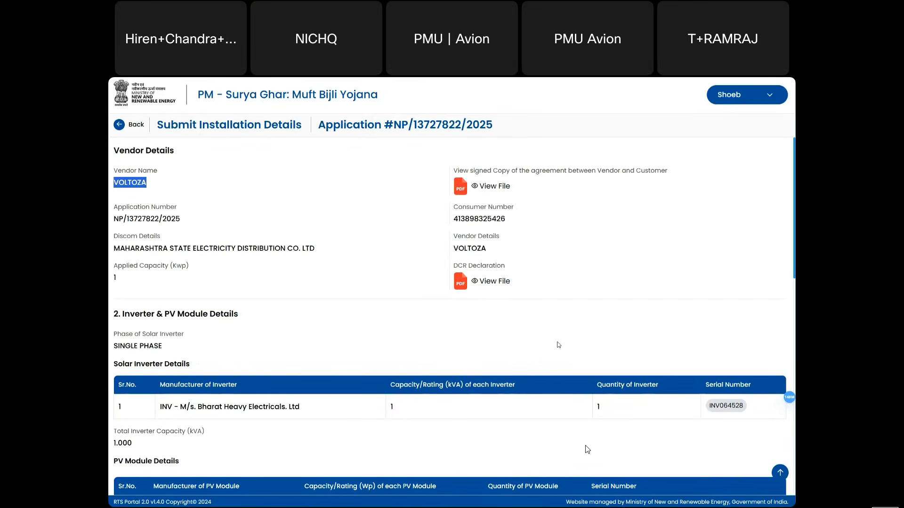
left_click(550, 333)
scroll(550, 332, "down", 3)
scroll(550, 332, "up", 2)
scroll(550, 333, "up", 1)
scroll(343, 254, "down", 2)
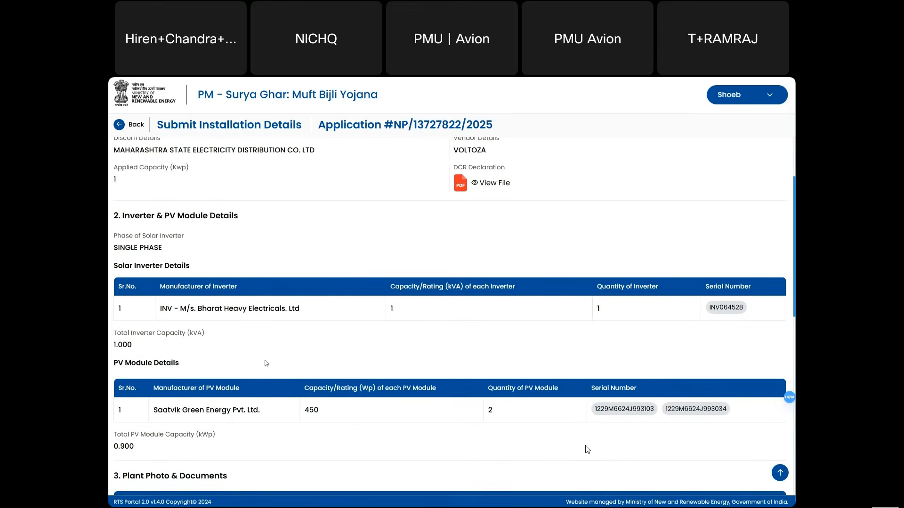
scroll(248, 377, "down", 7)
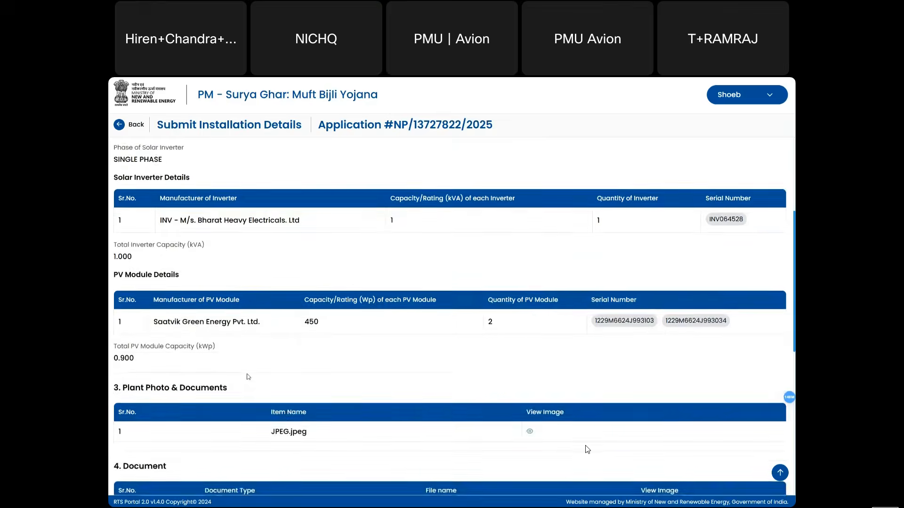
scroll(259, 316, "down", 2)
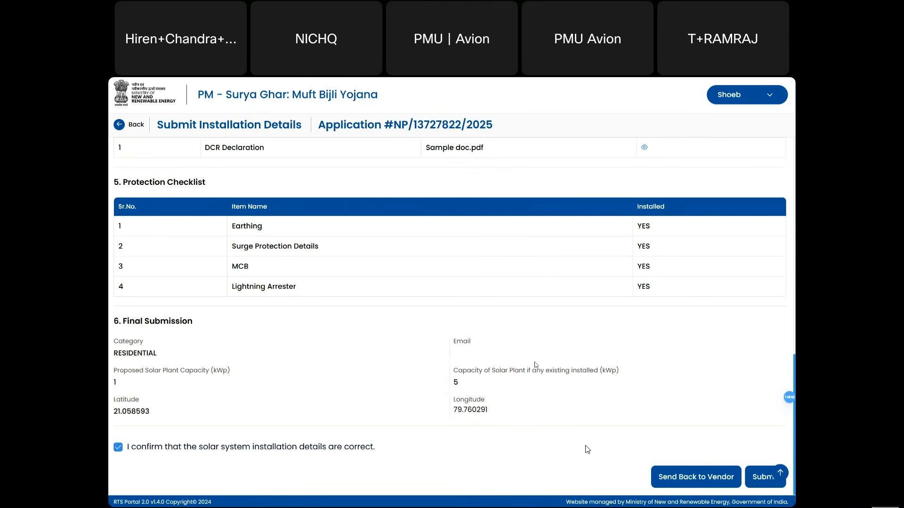
- Dismiss the send-back remarks, re-confirm the installation details are correct and submit them
left_click(678, 475)
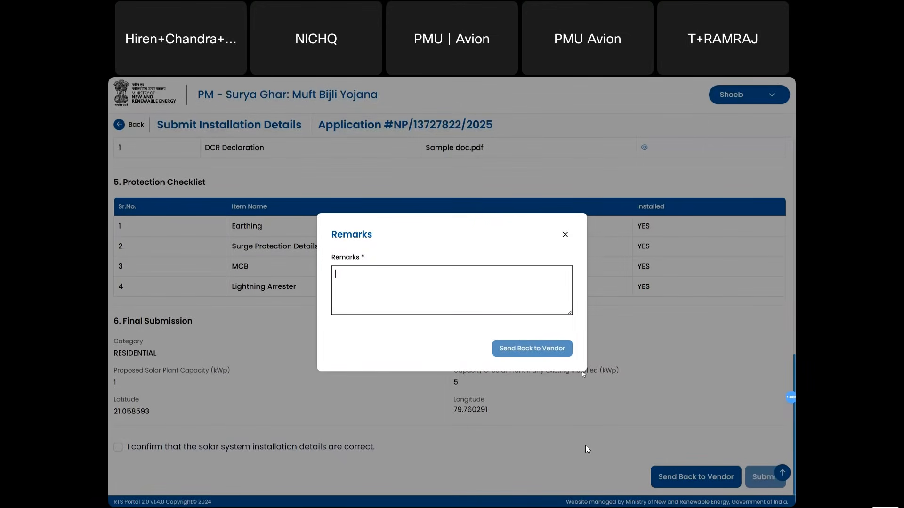
left_click(566, 236)
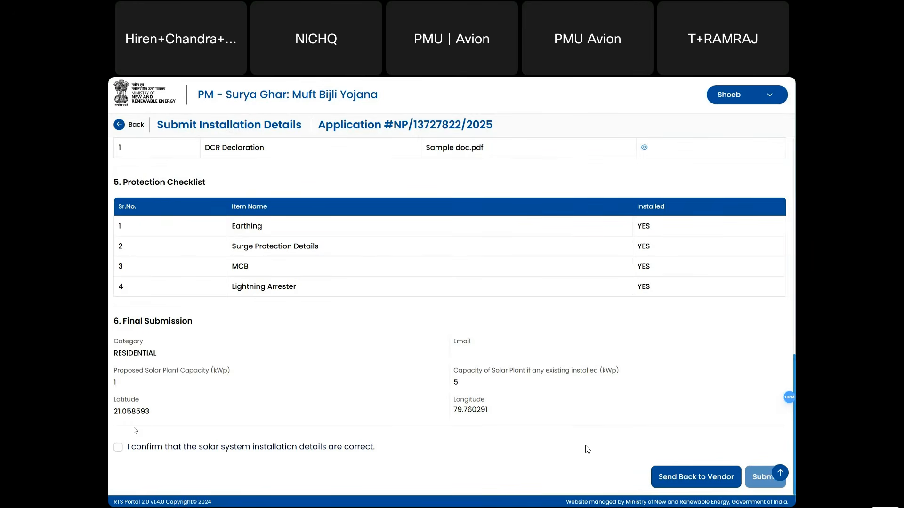
left_click(118, 447)
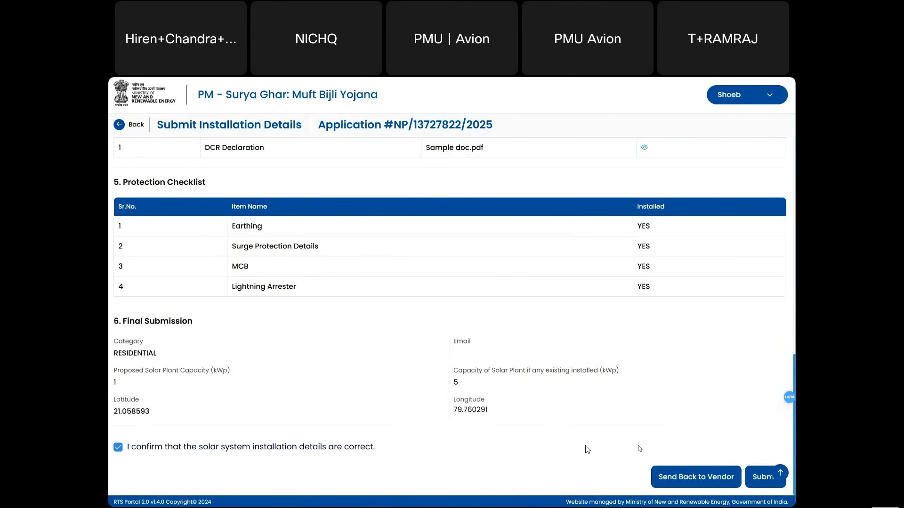
left_click(761, 485)
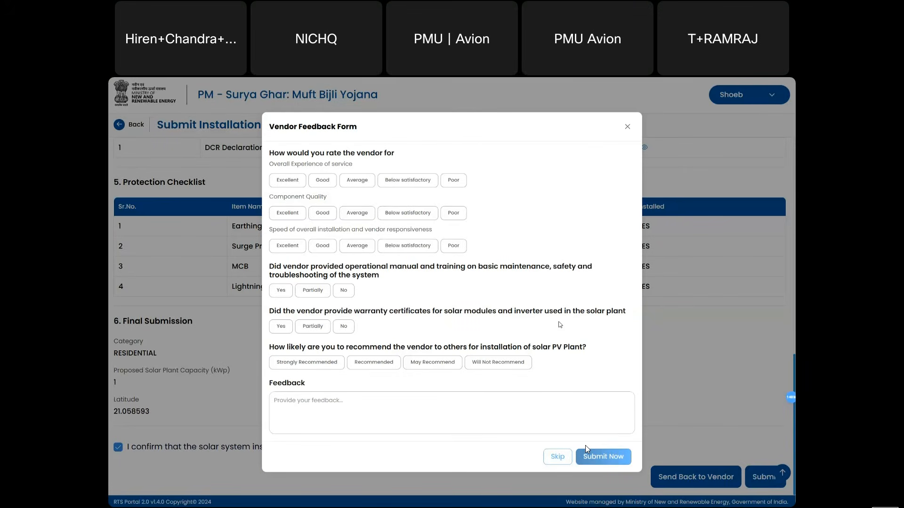
- Give feedback: Excellent service, Good quality, Excellent speed, Yes to manual and warranty, Strongly Recommended
left_click(288, 182)
left_click(321, 214)
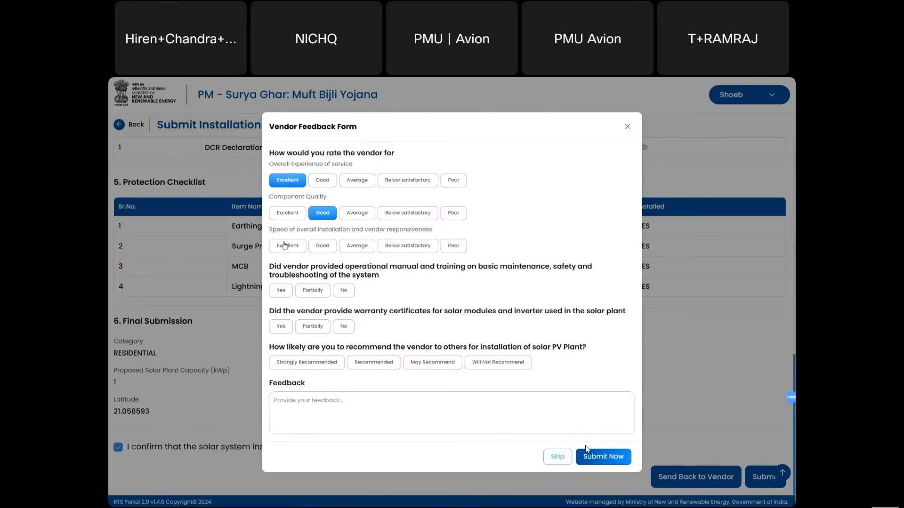
left_click(285, 245)
left_click(282, 291)
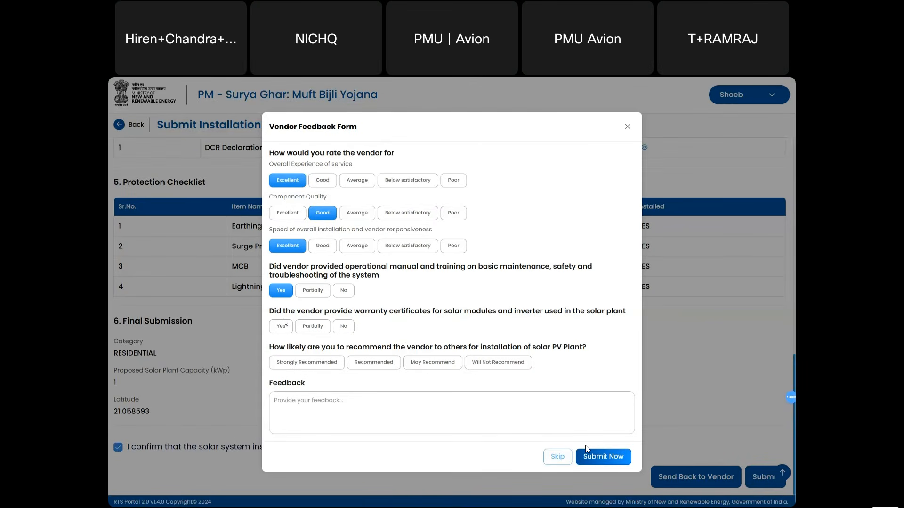
left_click(284, 325)
left_click(324, 365)
left_click(603, 460)
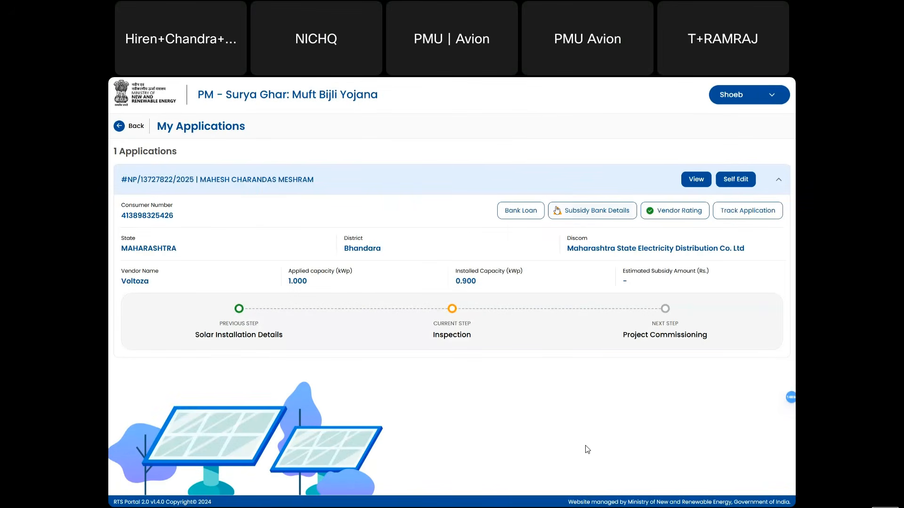
- In the vendor portal window, open My Profile > My Review & Ratings (19 reviews, 4.5 average)
key("alt+Tab")
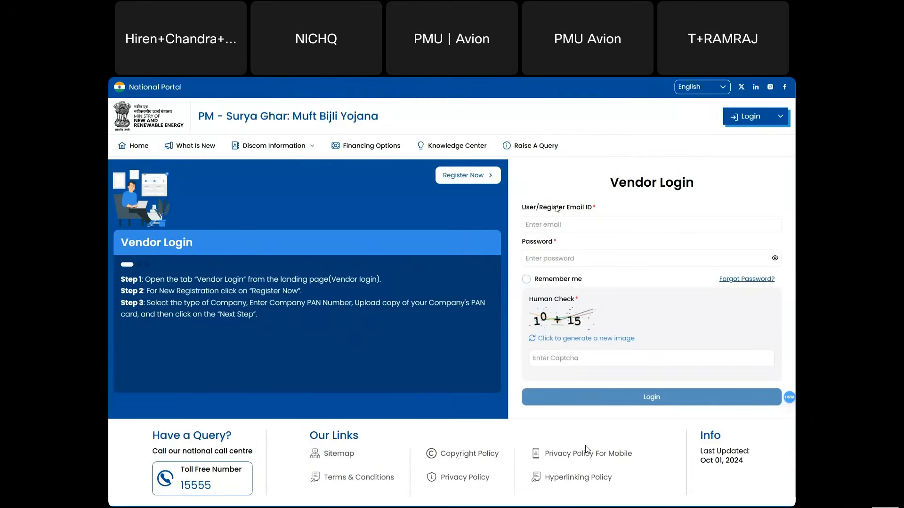
key("alt+Tab")
key("alt+Tab")
key("ctrl+Tab")
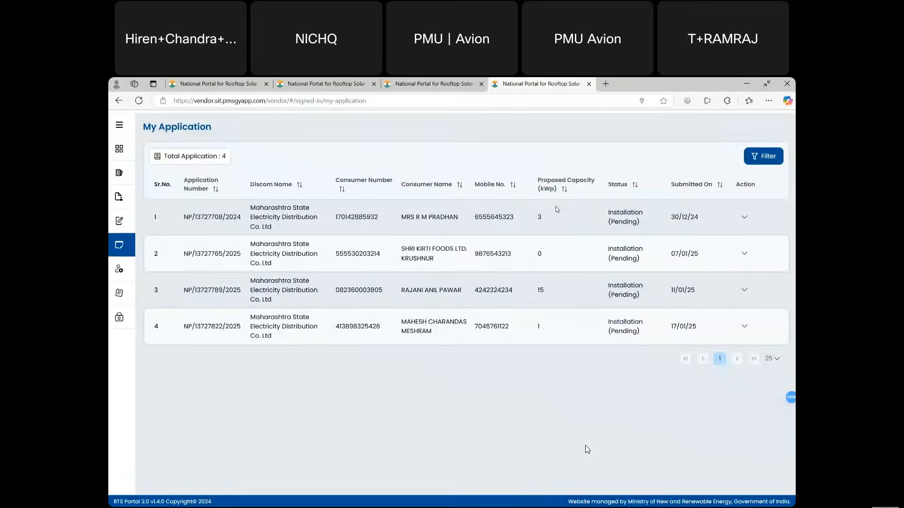
left_click(129, 128)
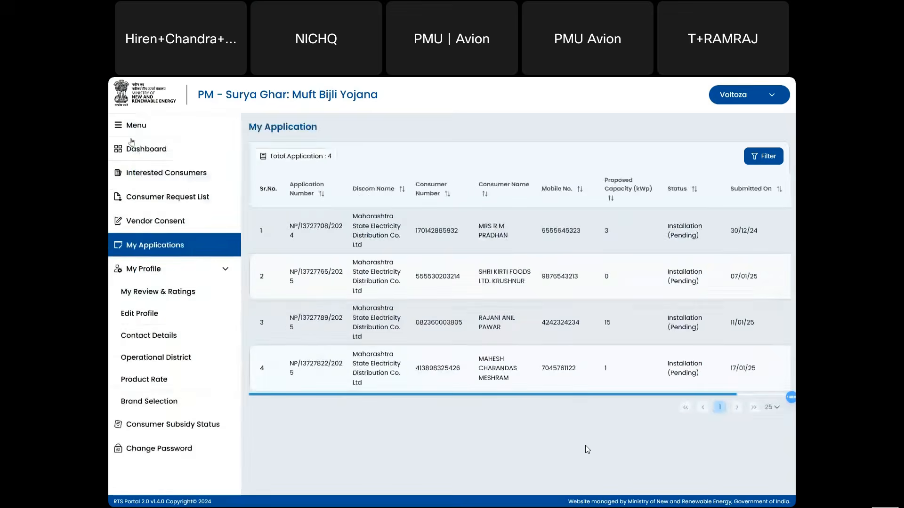
left_click(172, 291)
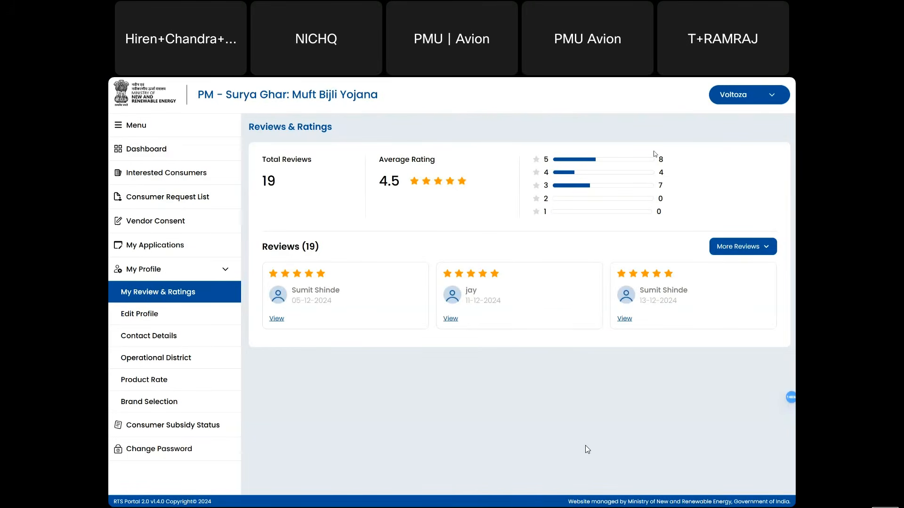
- Highlight the 5-, 4- and 3-star review counts, then show reviews as full cards and skim them
double_click(663, 159)
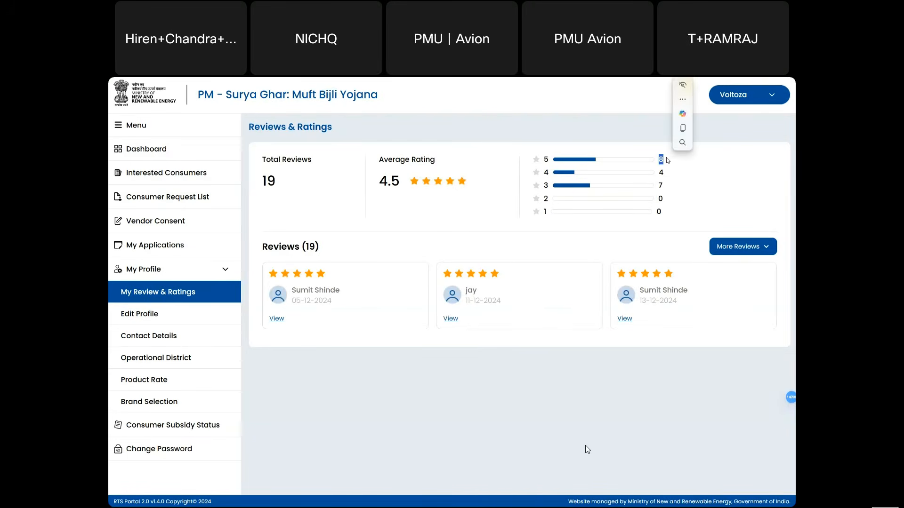
double_click(661, 172)
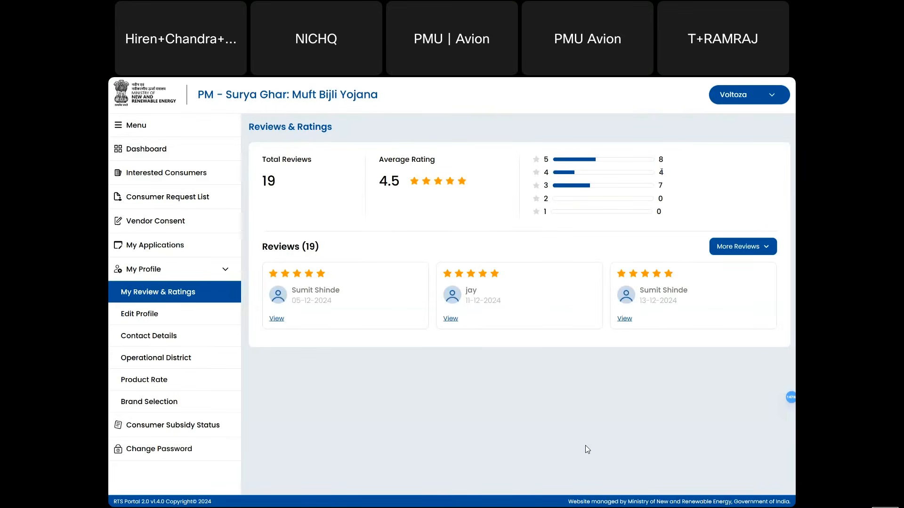
double_click(660, 185)
left_click(746, 249)
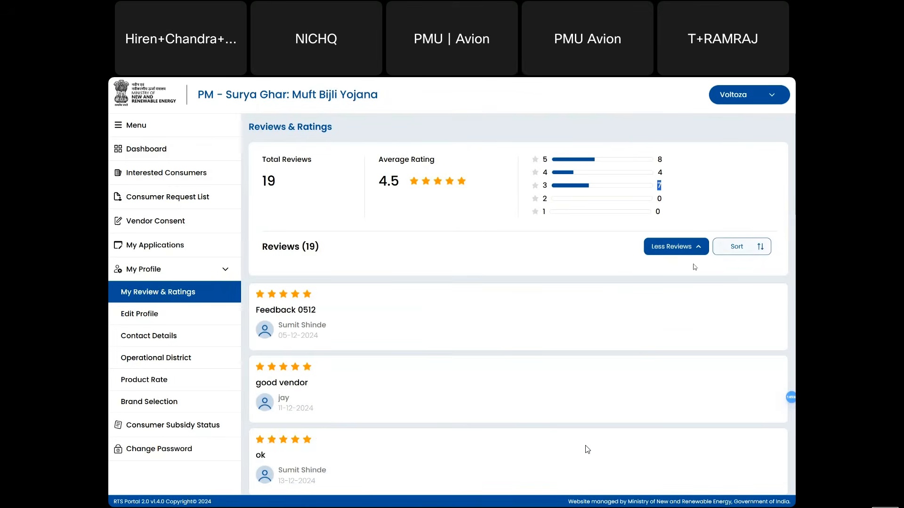
scroll(507, 332, "down", 2)
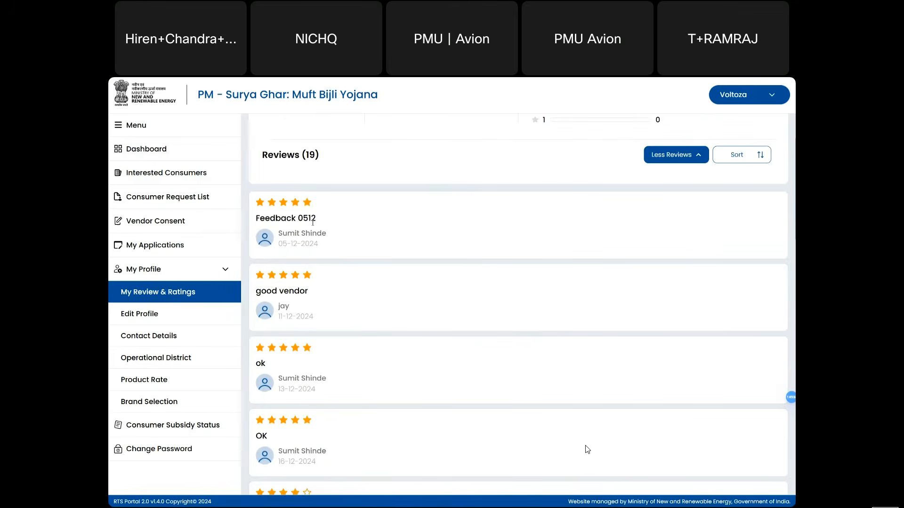
scroll(314, 222, "up", 1)
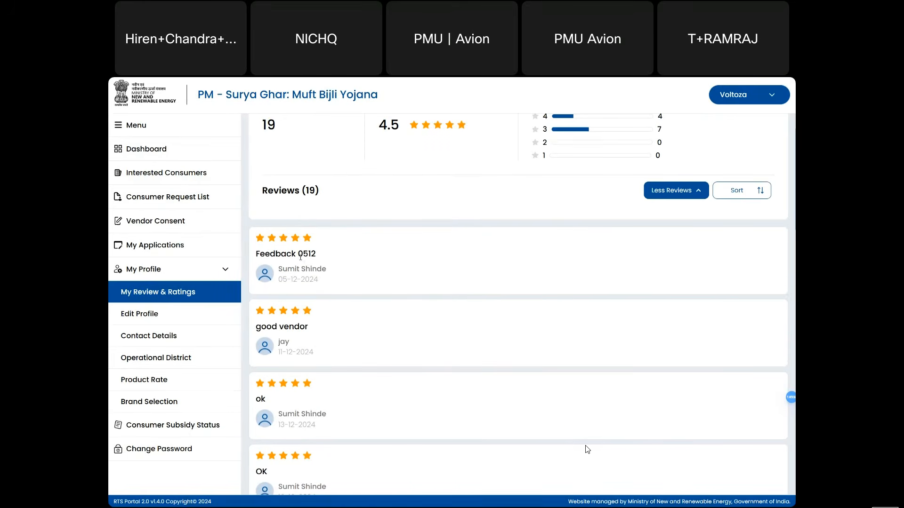
left_click_drag(317, 268, 276, 254)
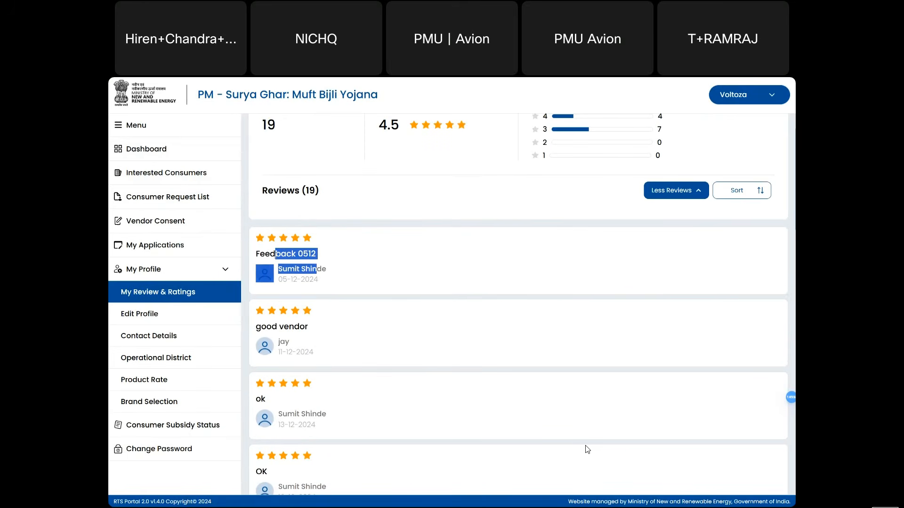
left_click(334, 339)
scroll(325, 336, "down", 8)
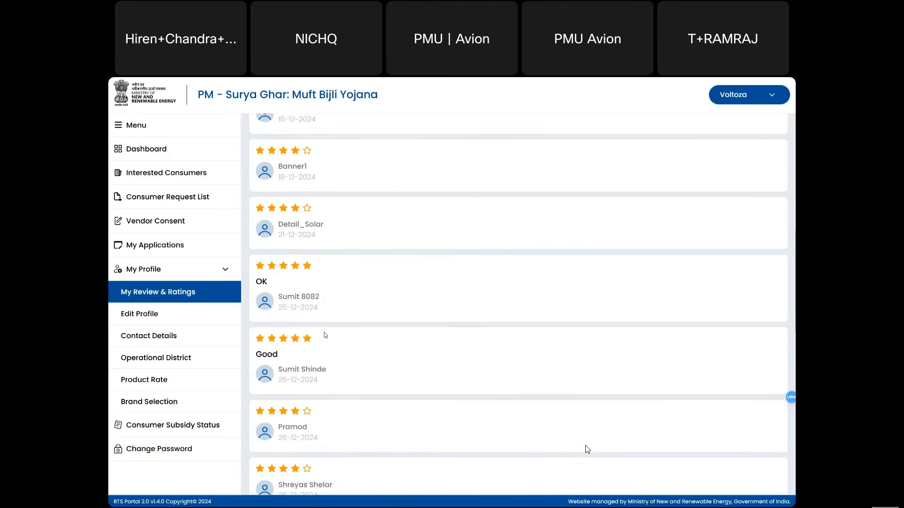
scroll(325, 335, "down", 10)
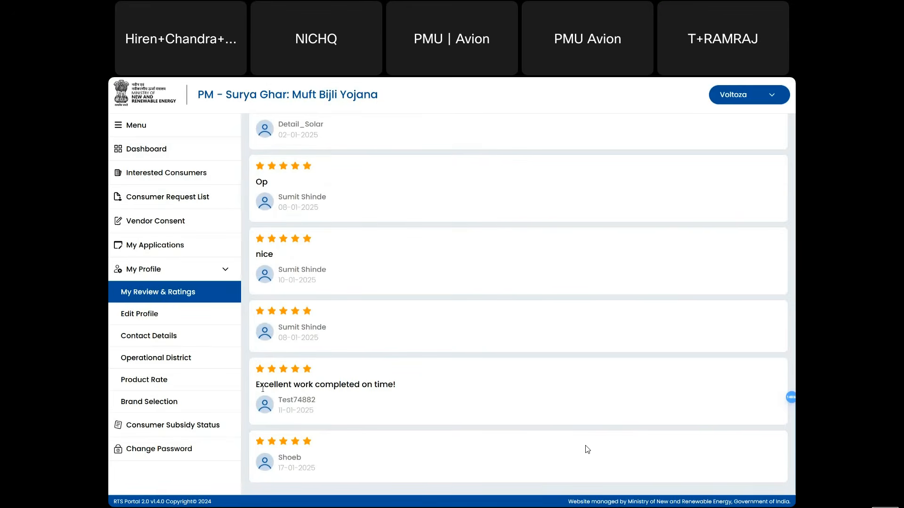
left_click_drag(260, 384, 387, 384)
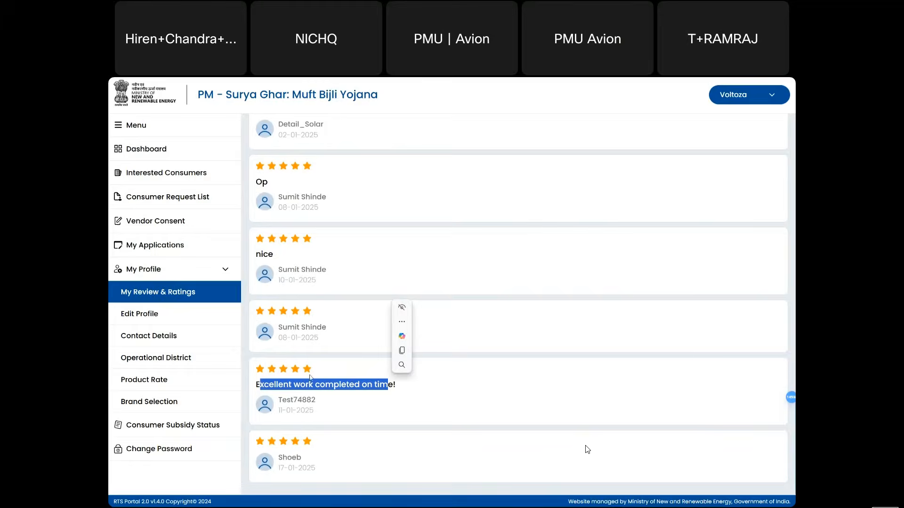
- Return to the ratings summary, highlight the 19 total reviews and expand the complete review list
left_click(142, 316)
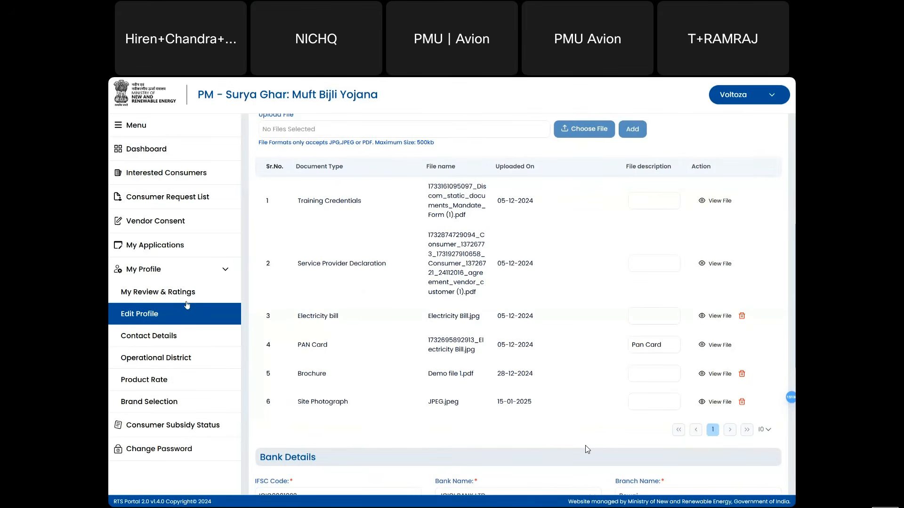
left_click(181, 296)
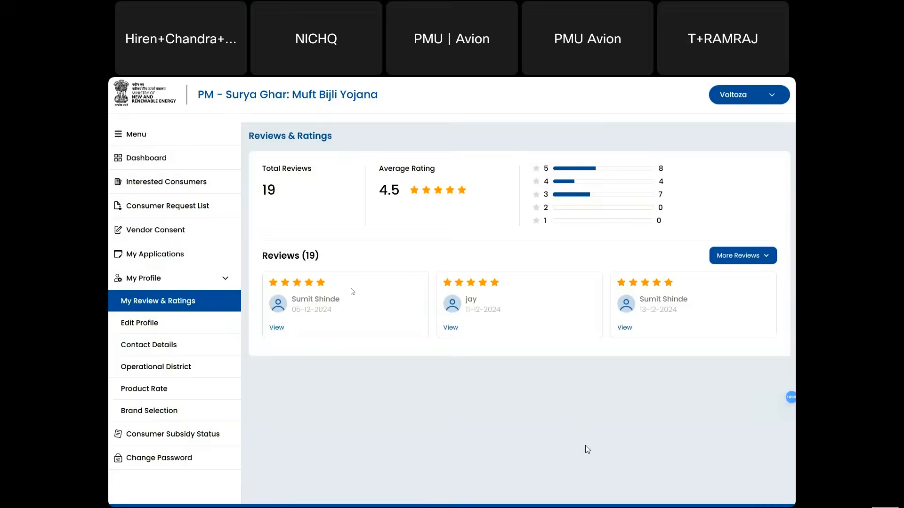
scroll(353, 292, "down", 1)
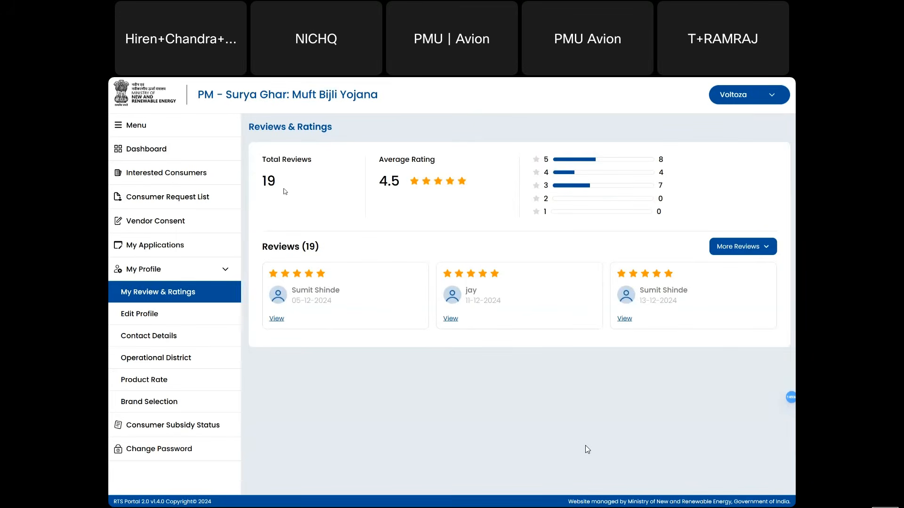
left_click_drag(280, 181, 263, 163)
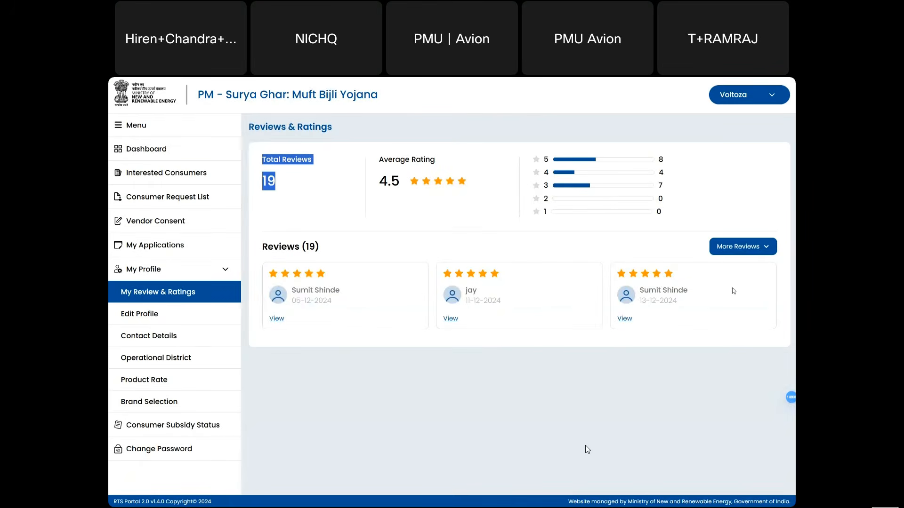
left_click(760, 247)
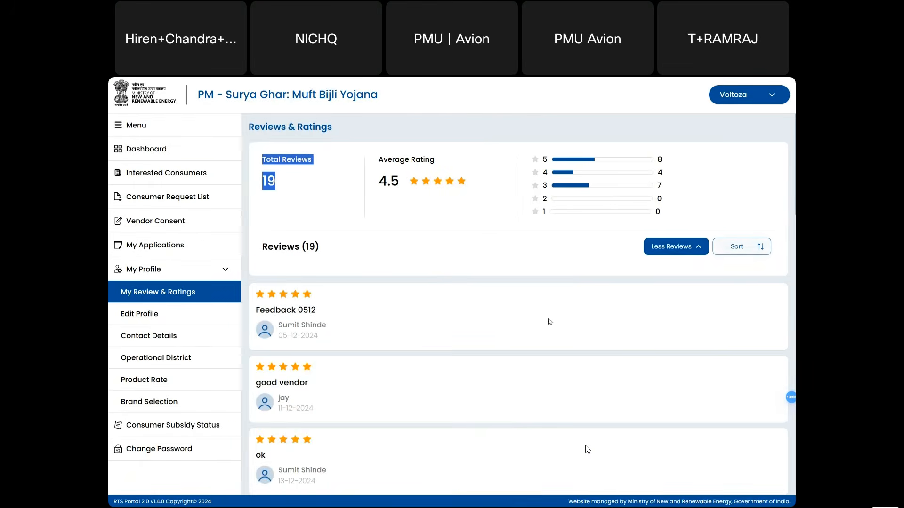
scroll(504, 339, "down", 9)
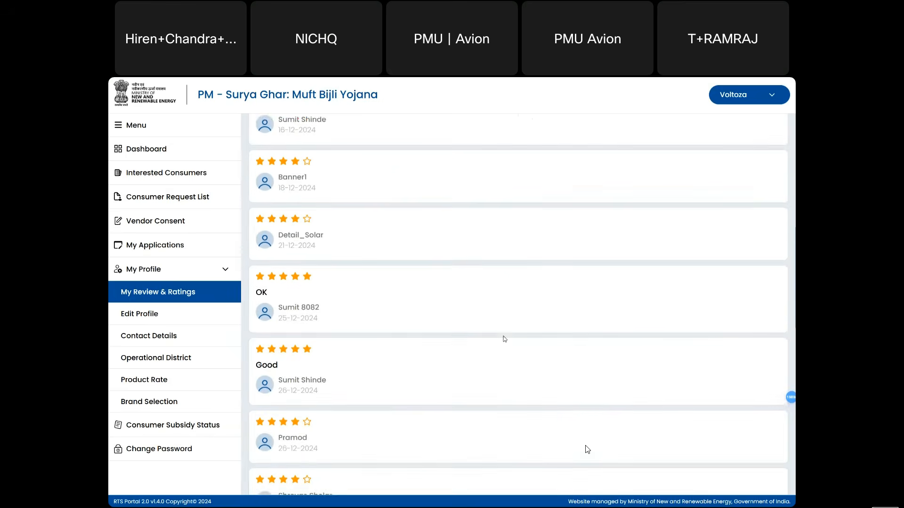
scroll(504, 339, "down", 12)
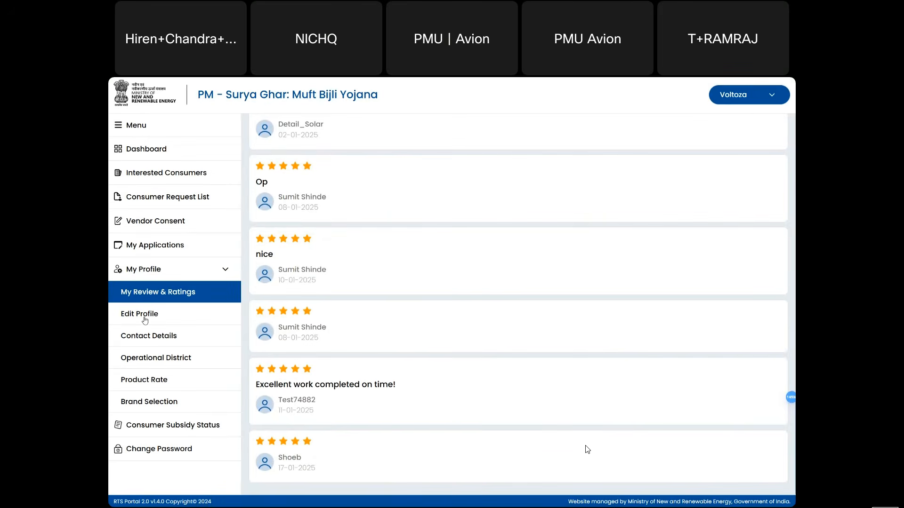
- Open Edit Profile and launch the Apply for Additional State form, with 7 states selected
left_click(144, 319)
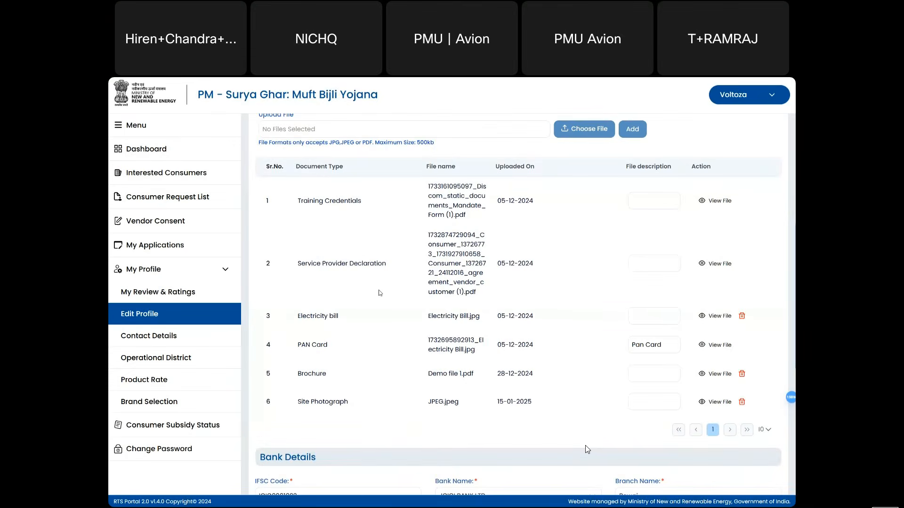
scroll(381, 293, "up", 6)
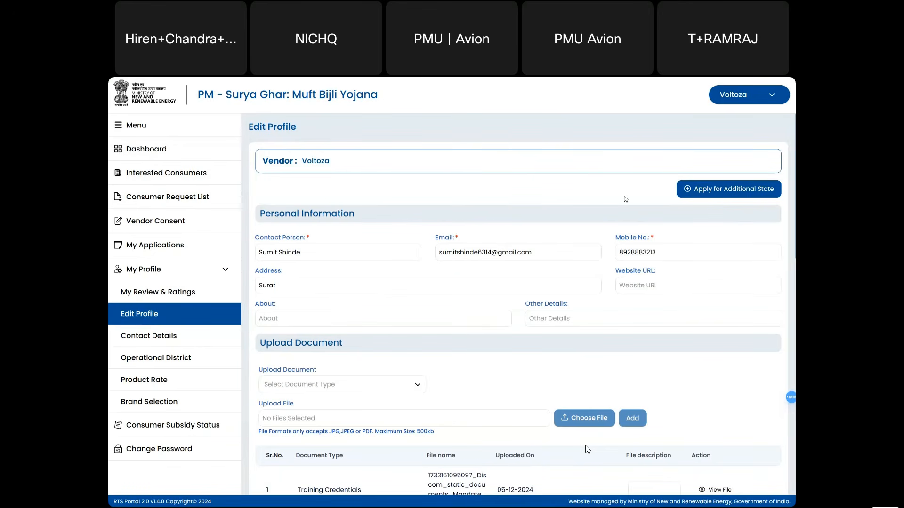
left_click(715, 194)
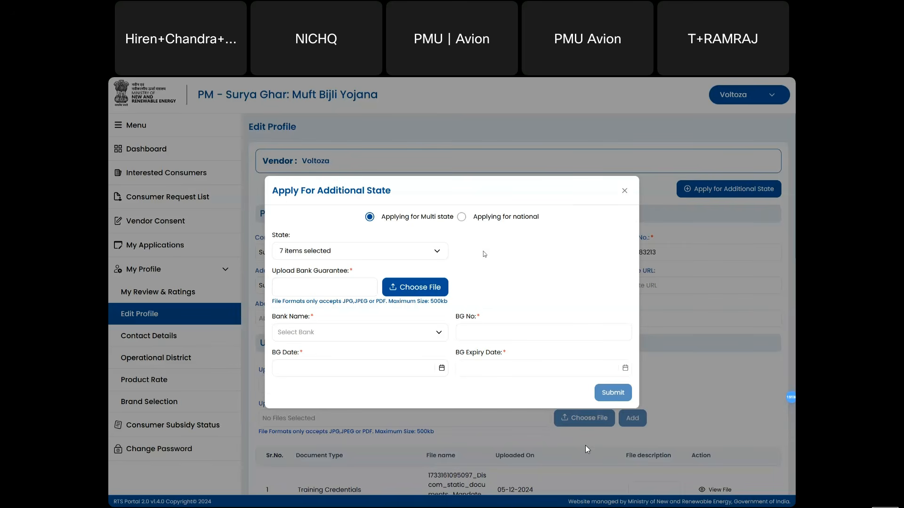
- Add ASSAM to the selected states (8 total), then close the form without submitting
left_click(420, 252)
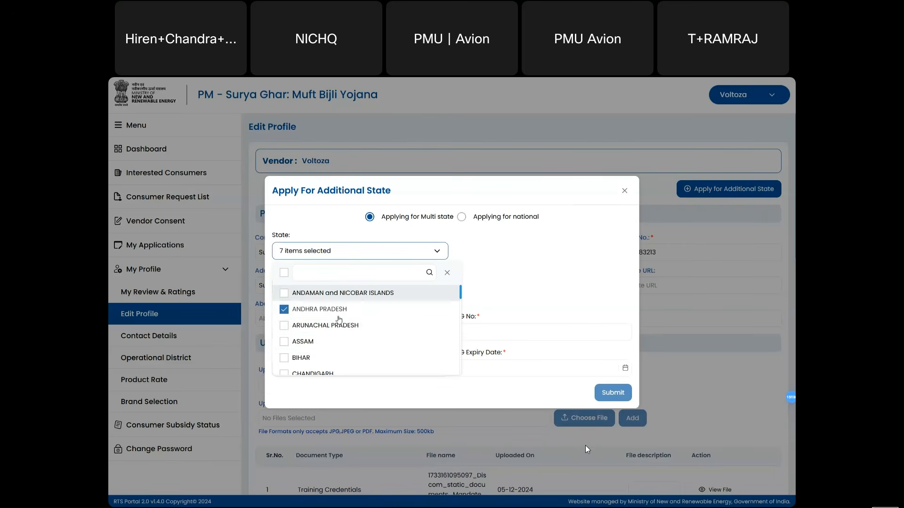
left_click(284, 342)
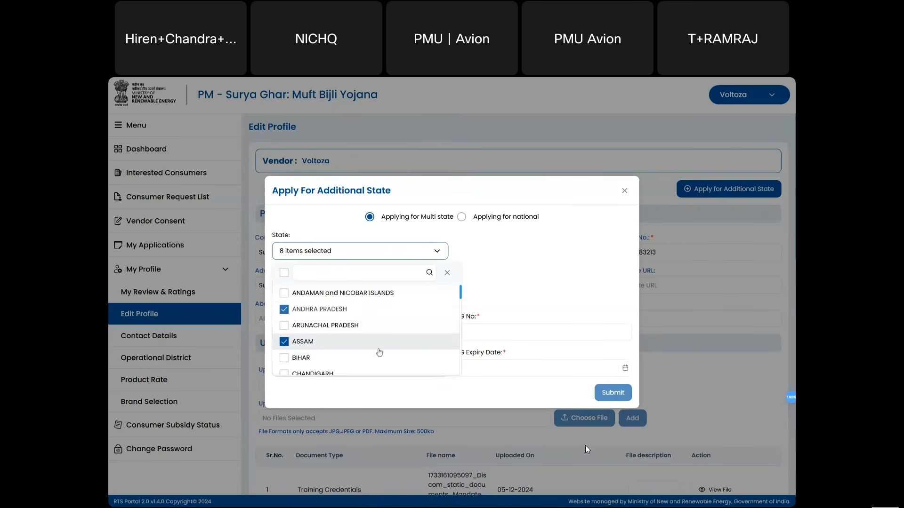
left_click(526, 378)
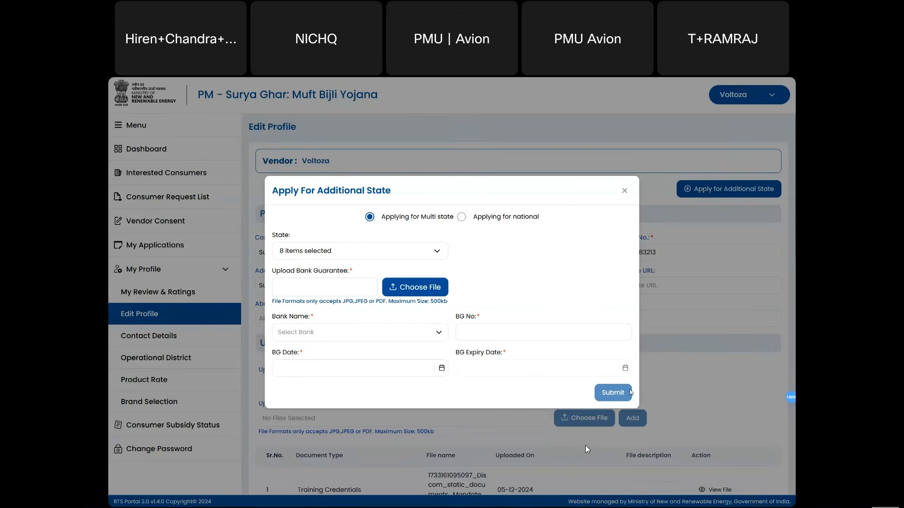
left_click(625, 190)
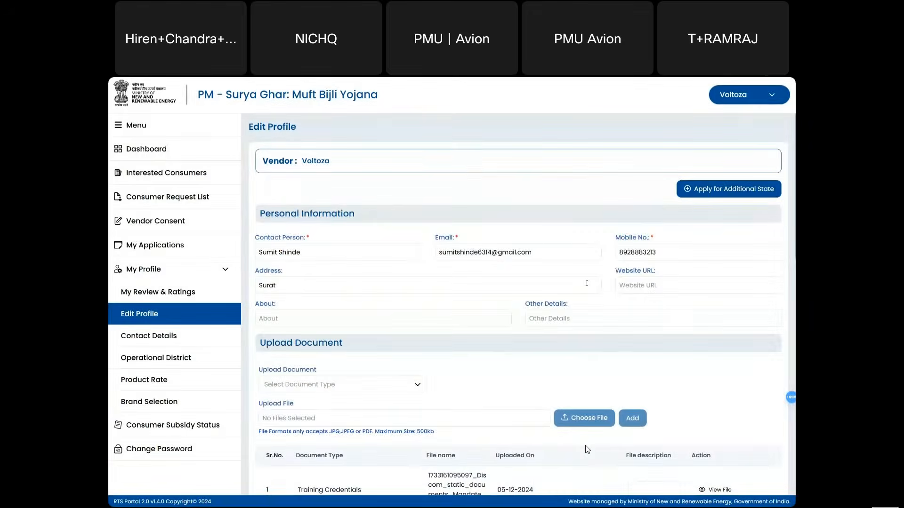
scroll(587, 286, "down", 3)
scroll(587, 286, "up", 1)
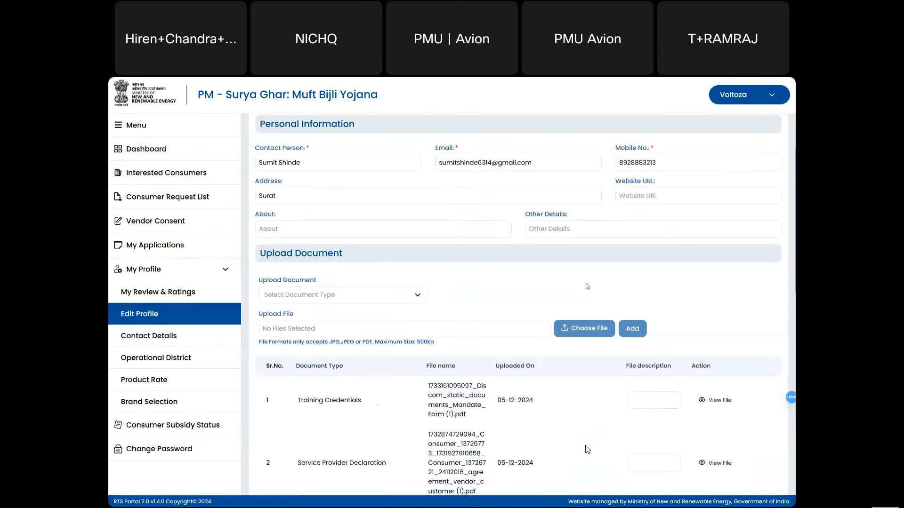
scroll(587, 287, "up", 2)
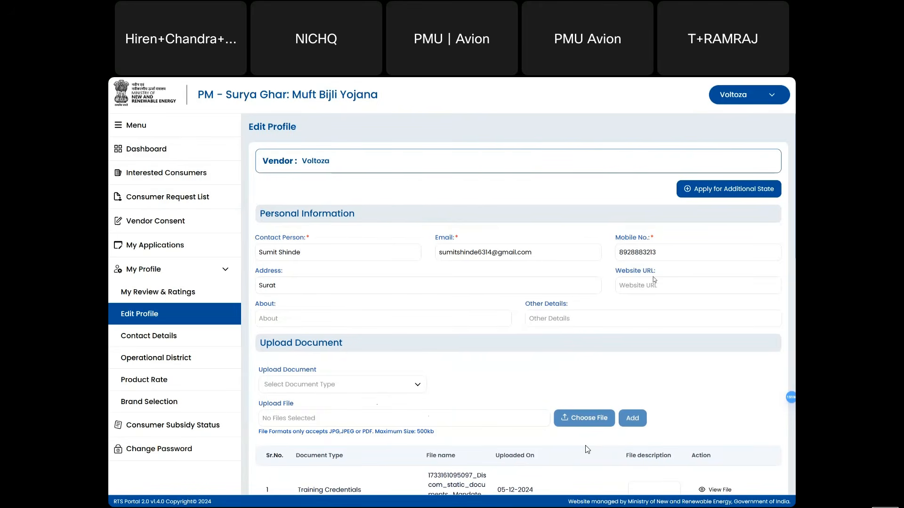
scroll(569, 321, "down", 4)
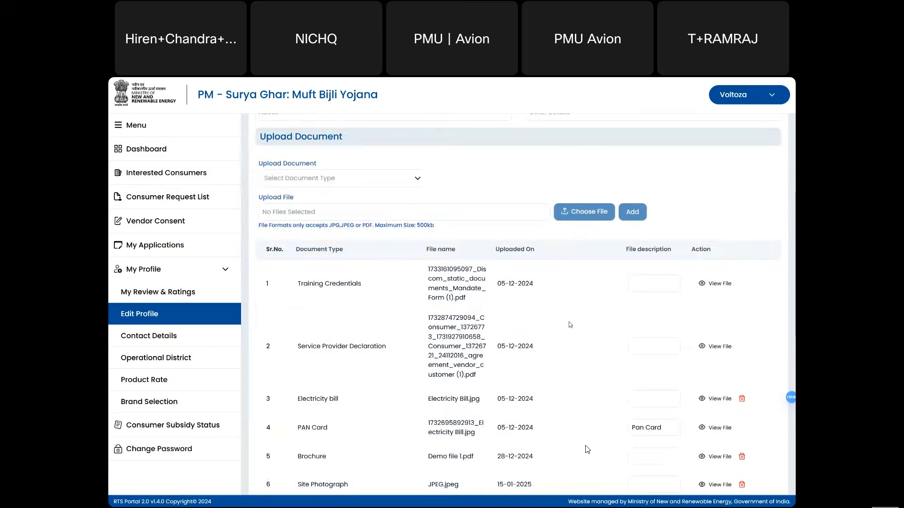
scroll(570, 324, "down", 3)
scroll(570, 324, "up", 5)
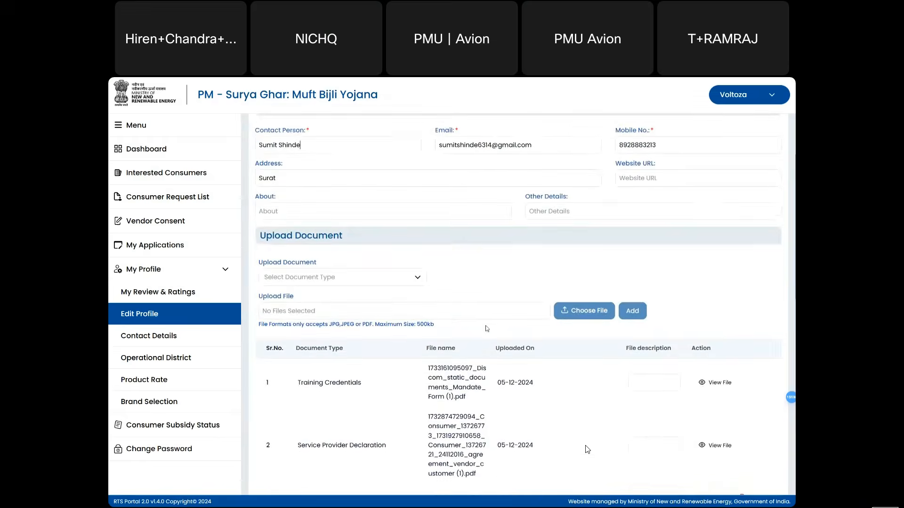
left_click(414, 281)
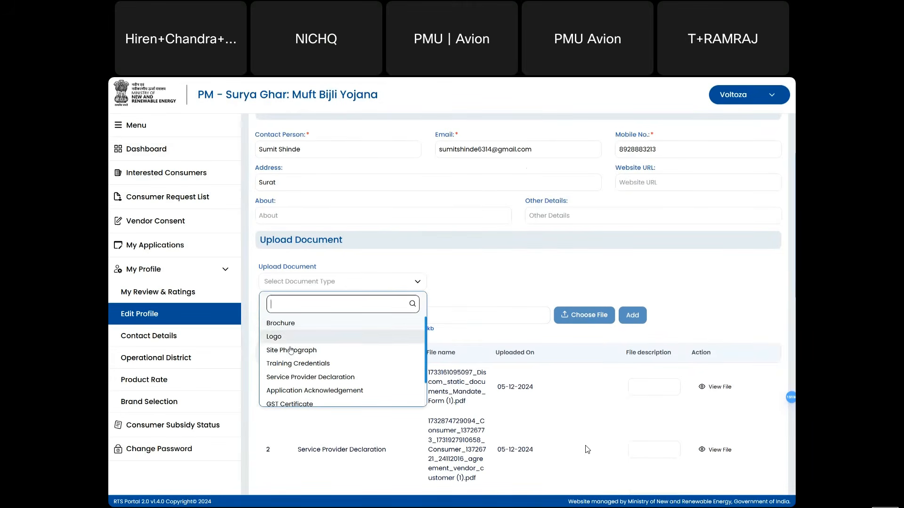
scroll(295, 368, "down", 2)
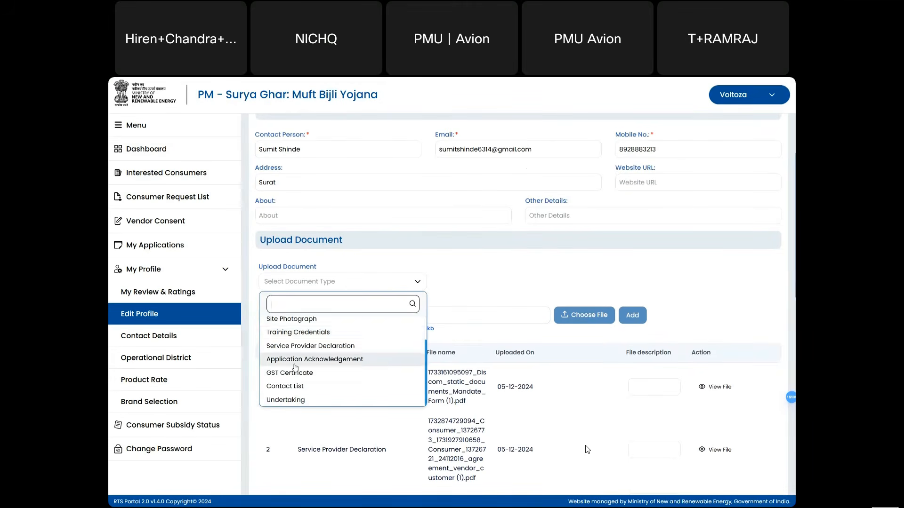
left_click(552, 282)
scroll(668, 300, "down", 8)
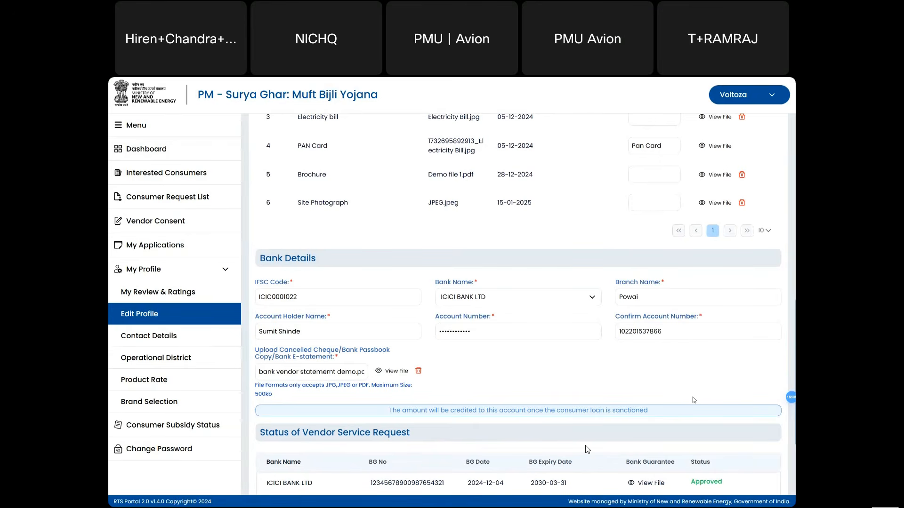
scroll(693, 399, "down", 3)
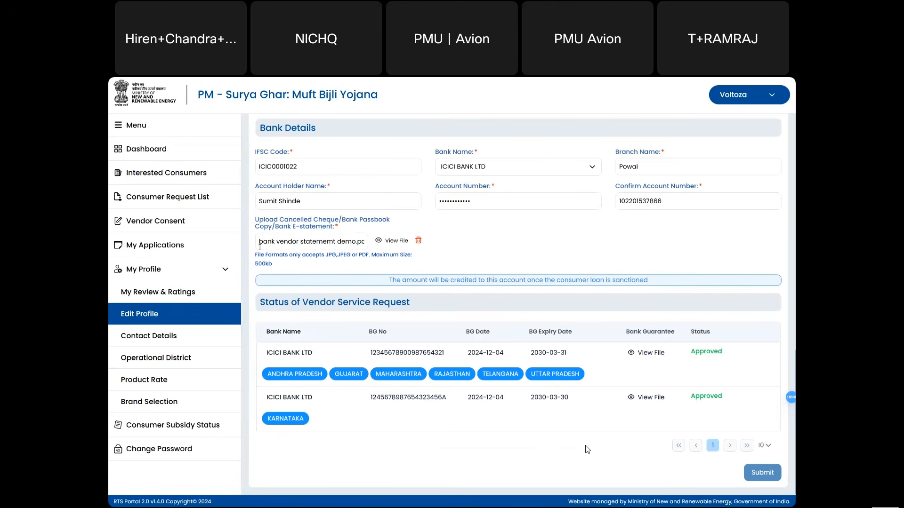
scroll(260, 247, "up", 15)
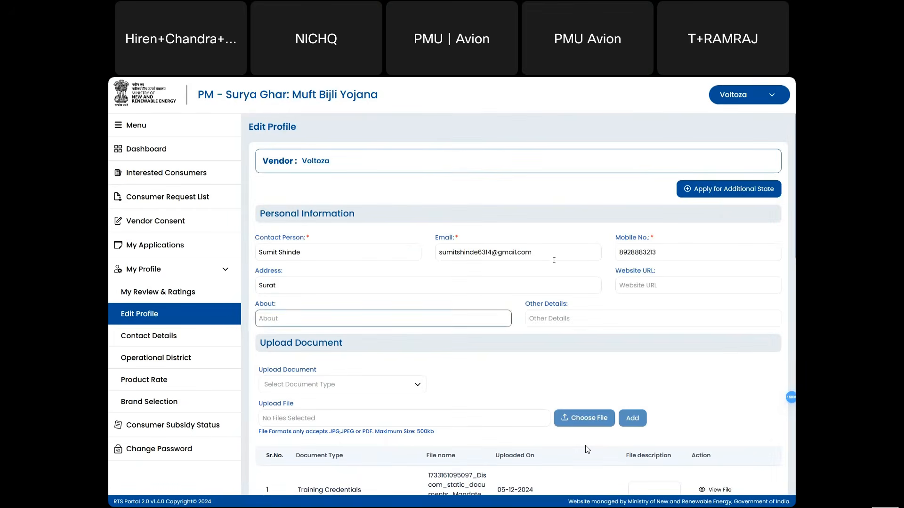
left_click(712, 193)
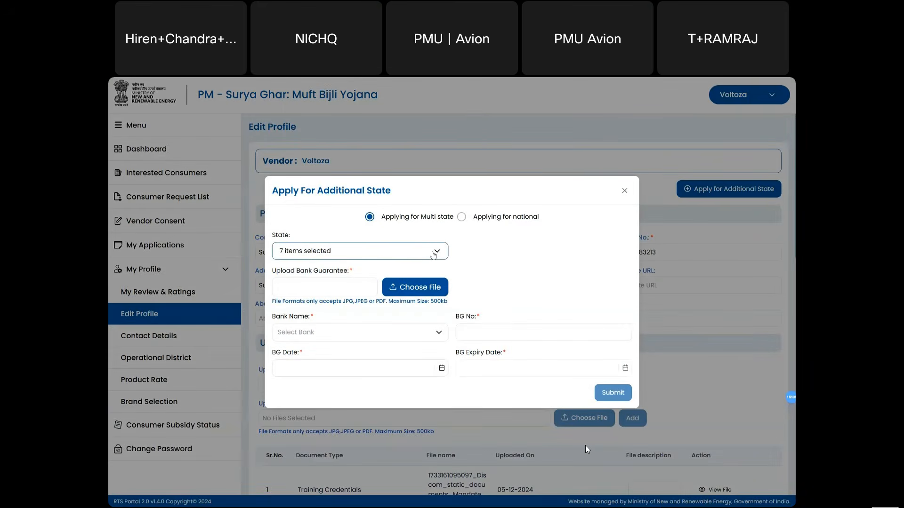
left_click(434, 255)
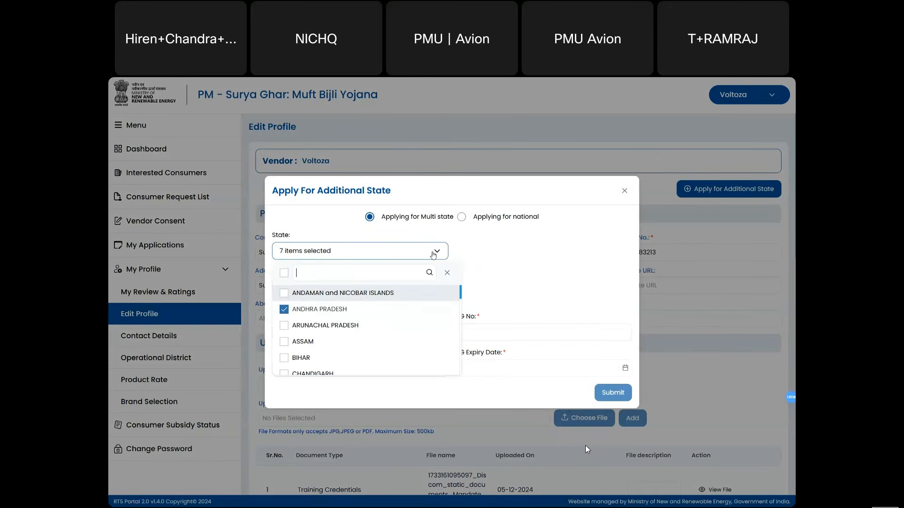
left_click(285, 343)
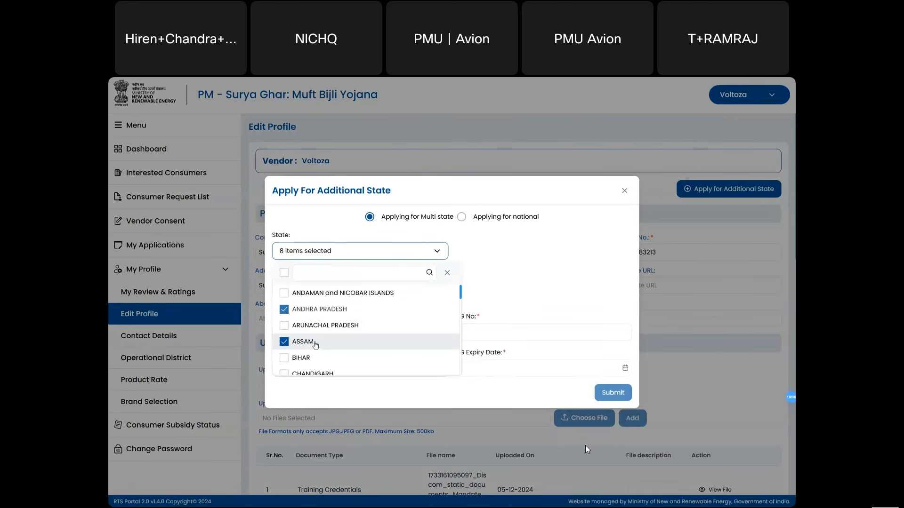
left_click(532, 278)
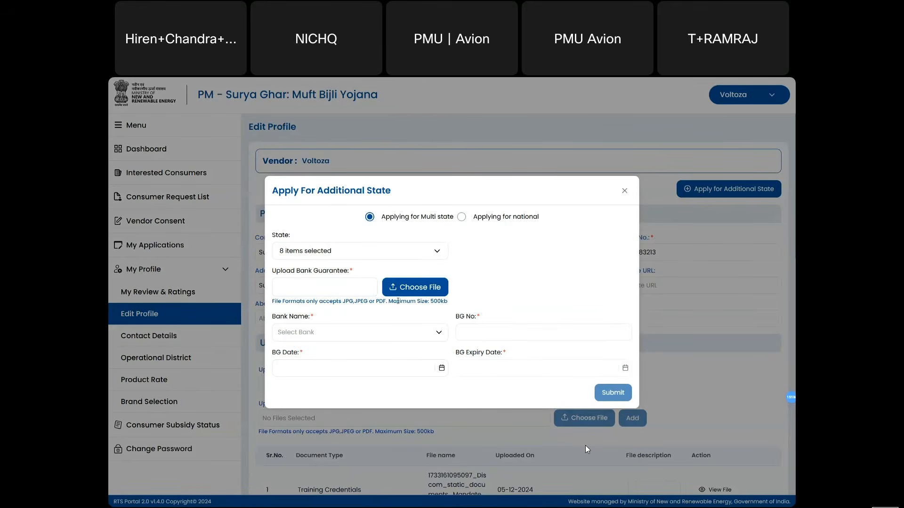
left_click(624, 191)
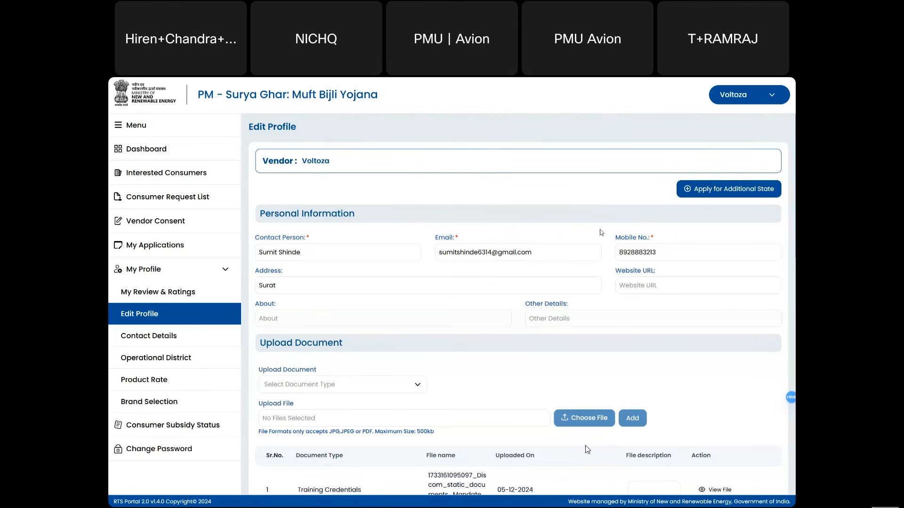
- Skip choosing a document type and view Bank Details and the two approved ICICI Bank service requests
scroll(587, 450, "down", 1)
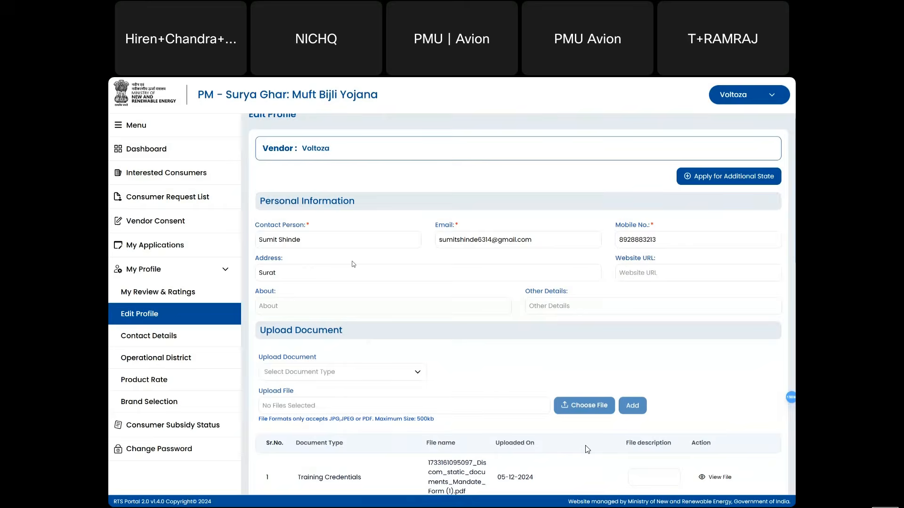
scroll(354, 264, "down", 4)
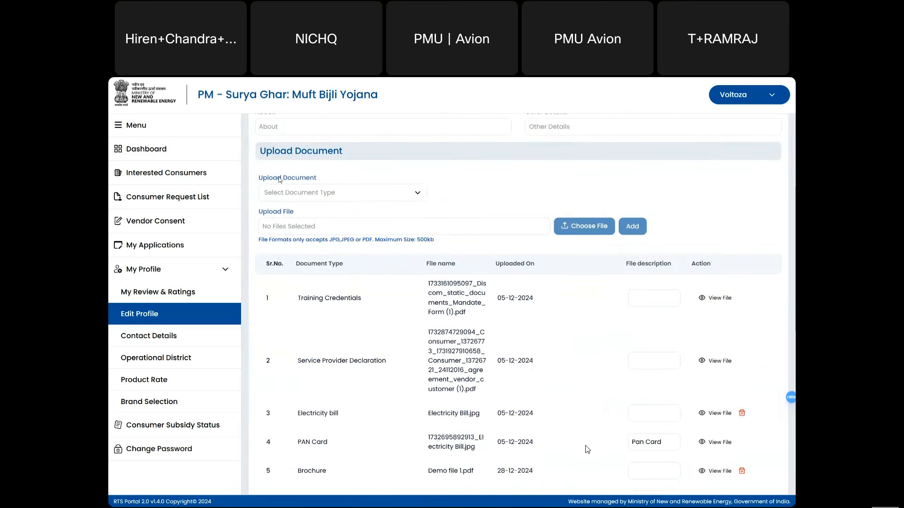
left_click(289, 191)
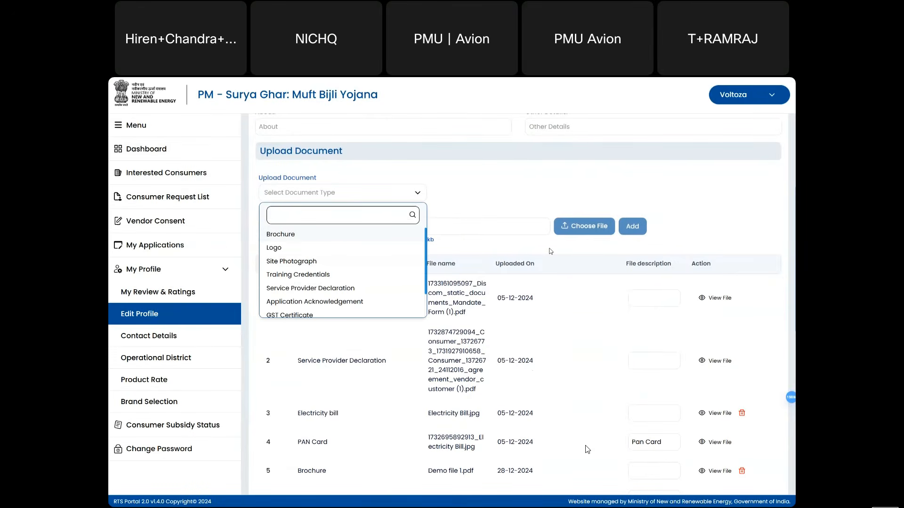
left_click(514, 251)
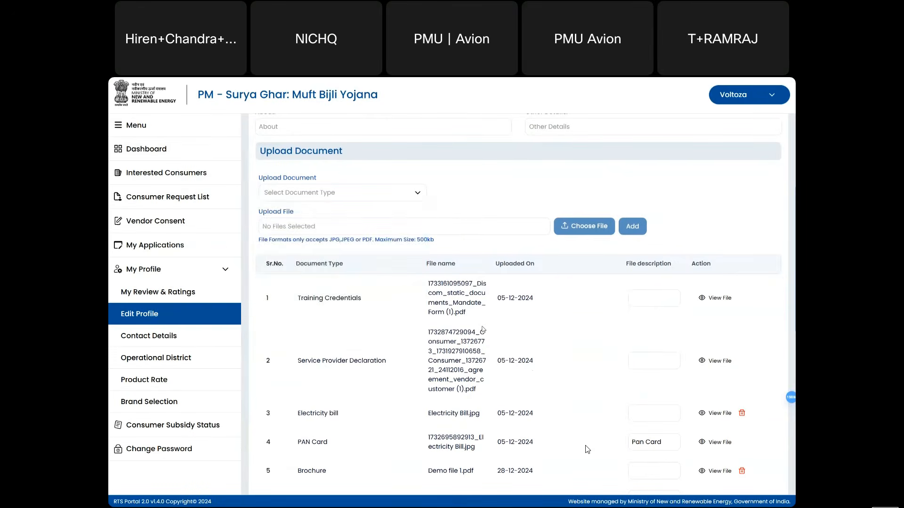
scroll(483, 329, "down", 6)
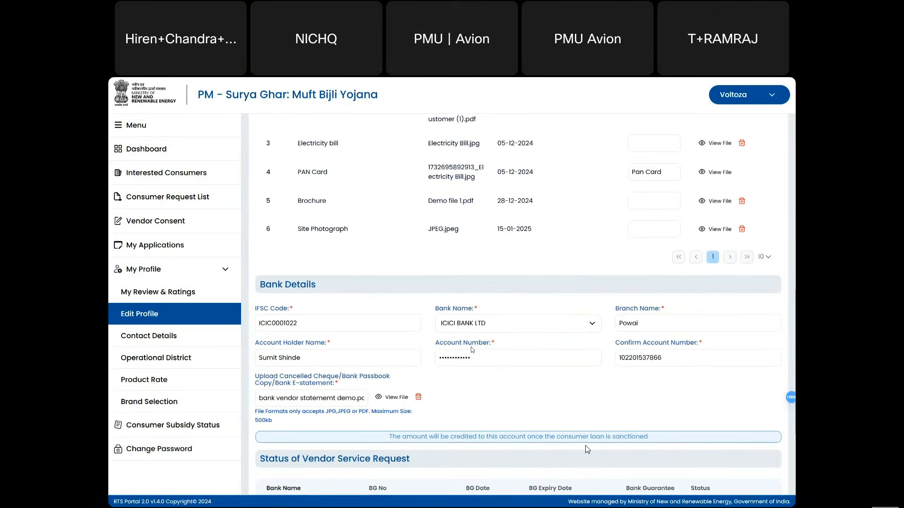
scroll(470, 350, "down", 3)
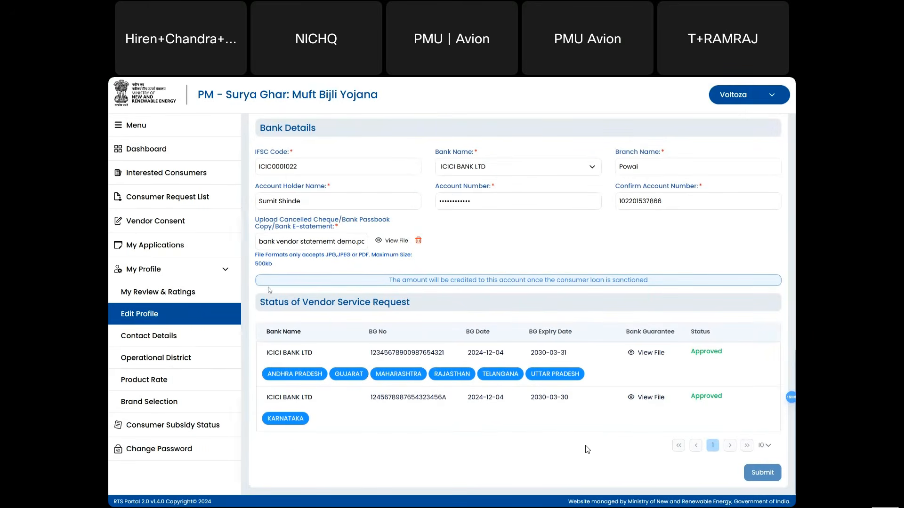
- Open Contact Details and edit row 1, Eastern Power Distribution Company of A P Ltd
left_click(172, 338)
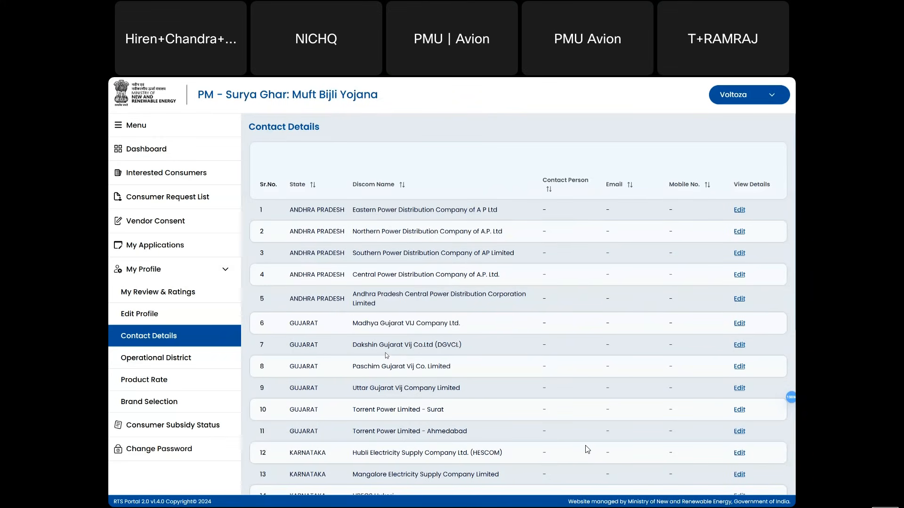
left_click(739, 210)
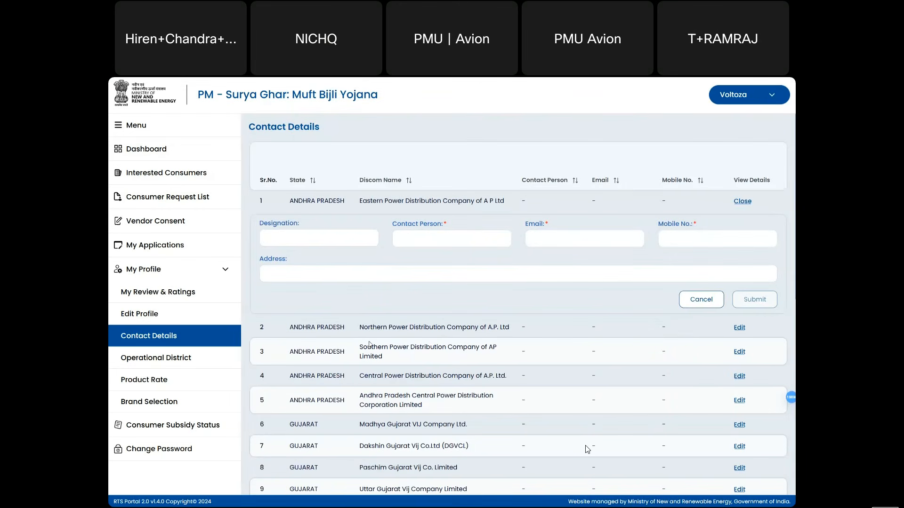
- Leave the contact e-mail blank and go to Operational District, showing Andhra Pradesh's districts
left_click(529, 240)
left_click(179, 359)
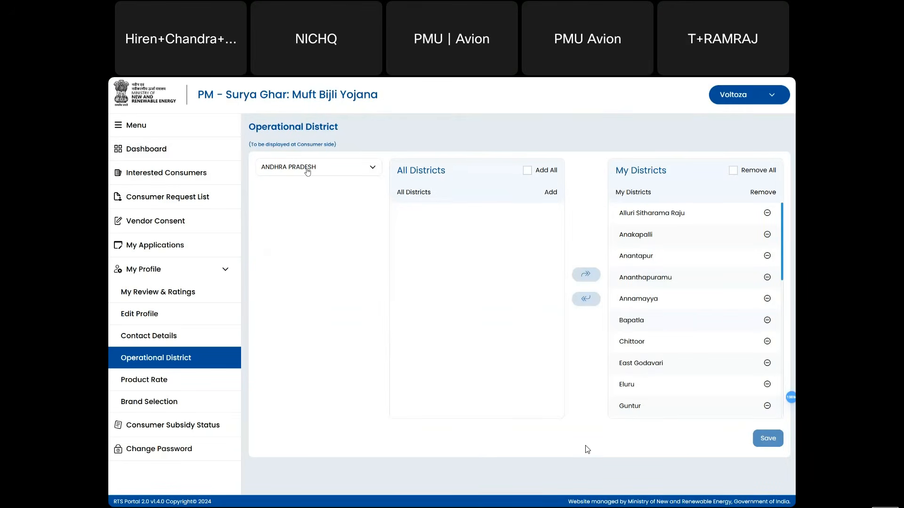
- View MAHARASHTRA's operational districts, then go to Product Rate Master – Discom Wise
left_click(307, 169)
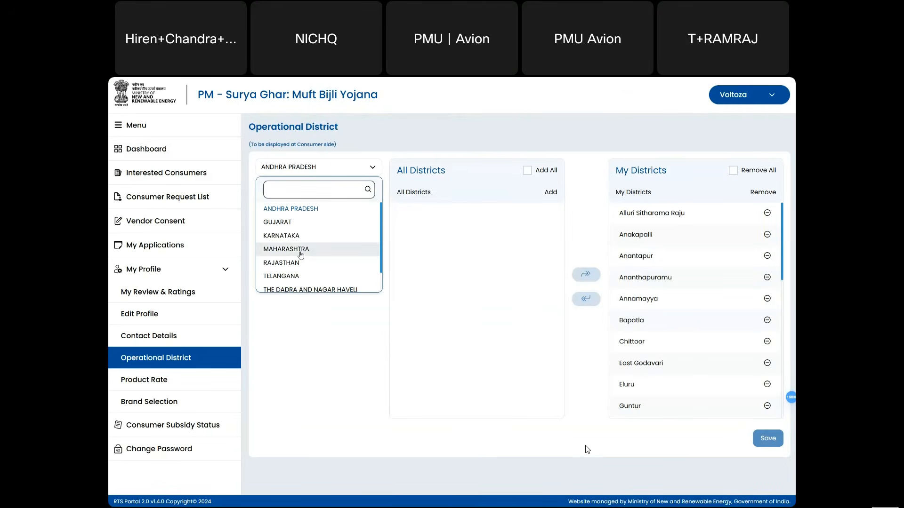
left_click(300, 252)
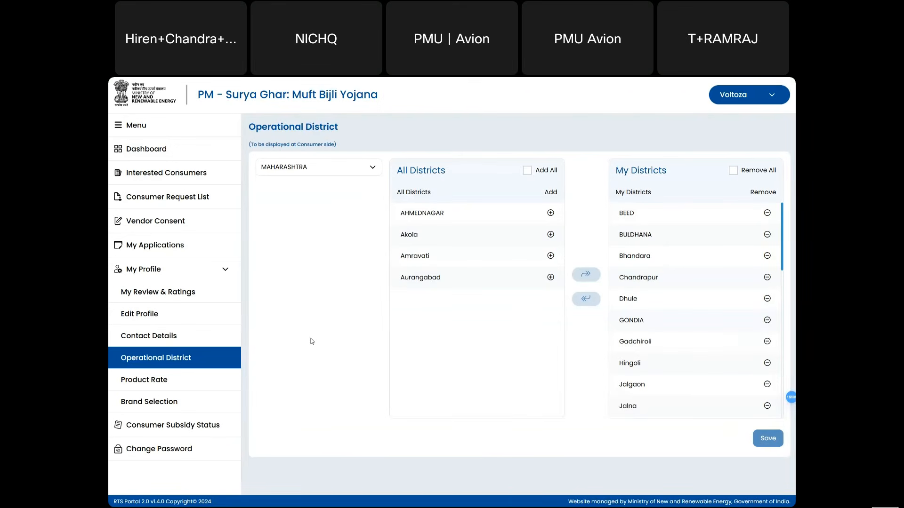
left_click(153, 387)
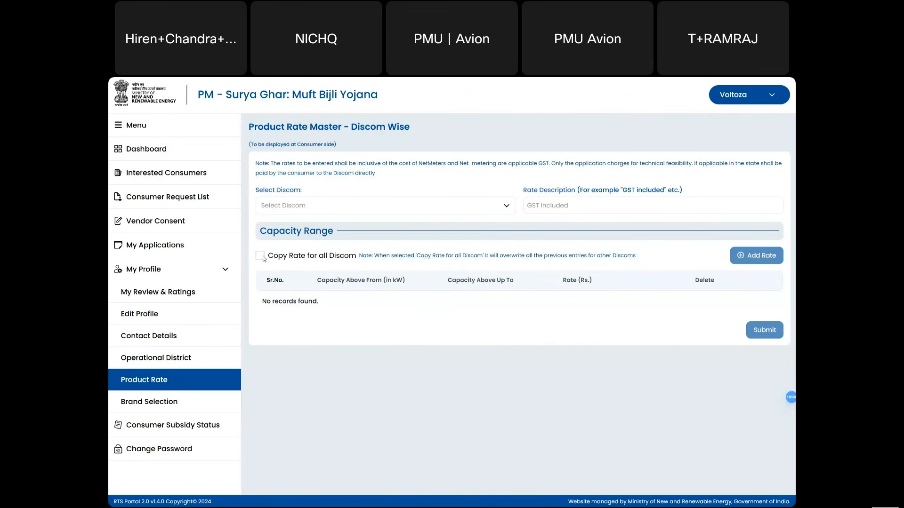
- Select Ajmer Vidyut Vitran Nigam Ltd. as the discom and add a new capacity rate row
left_click(312, 205)
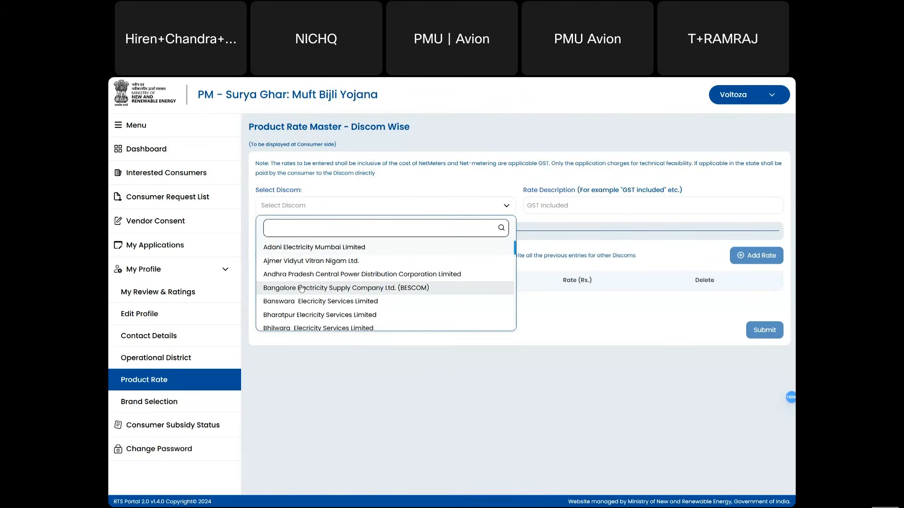
left_click(316, 261)
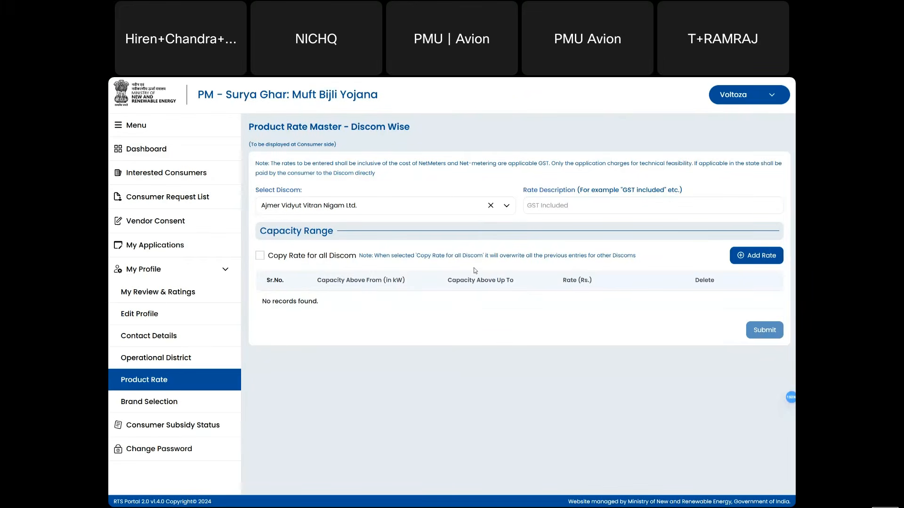
left_click(764, 256)
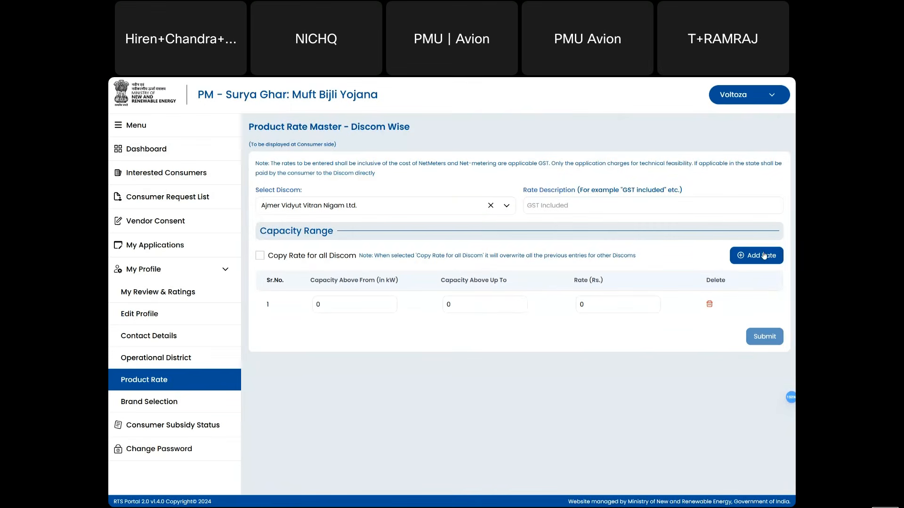
- Fill the rate row with capacity above 1 kW up to 2 kW at Rs 80000
left_click_drag(318, 305, 307, 310)
type("1")
key("BackSpace")
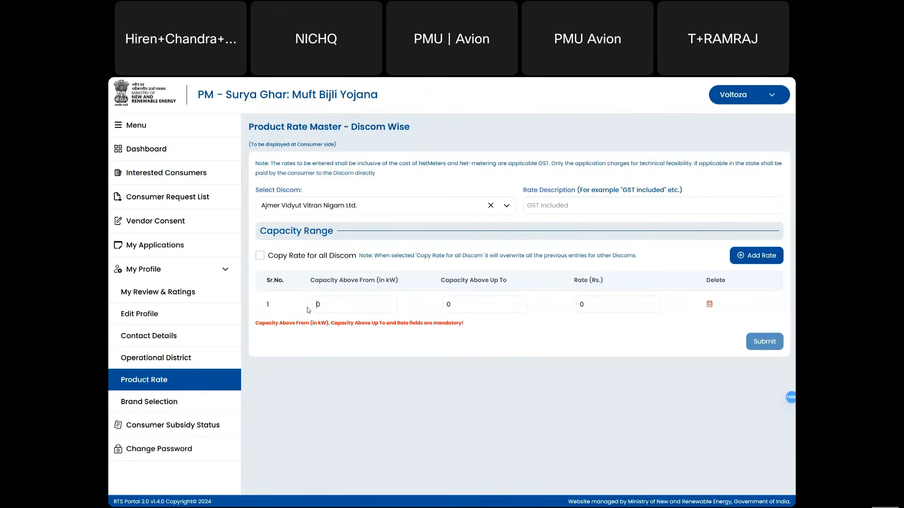
left_click_drag(451, 306, 440, 310)
type("1")
left_click_drag(587, 306, 571, 311)
type("80000")
left_click(341, 306)
key("BackSpace")
type("1")
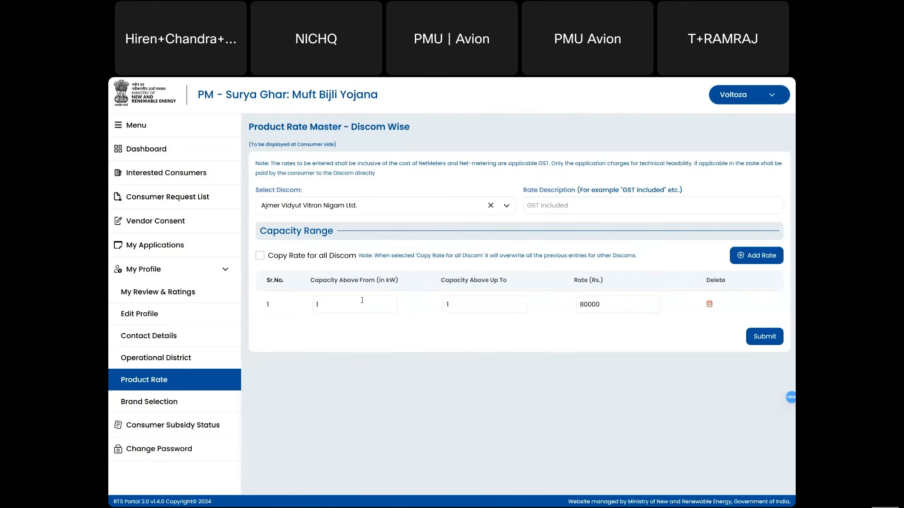
left_click(448, 305)
key("BackSpace")
type("2")
- Apply Copy Rate to all Discoms, then go to the Brand Detail List
left_click(262, 256)
left_click(273, 212)
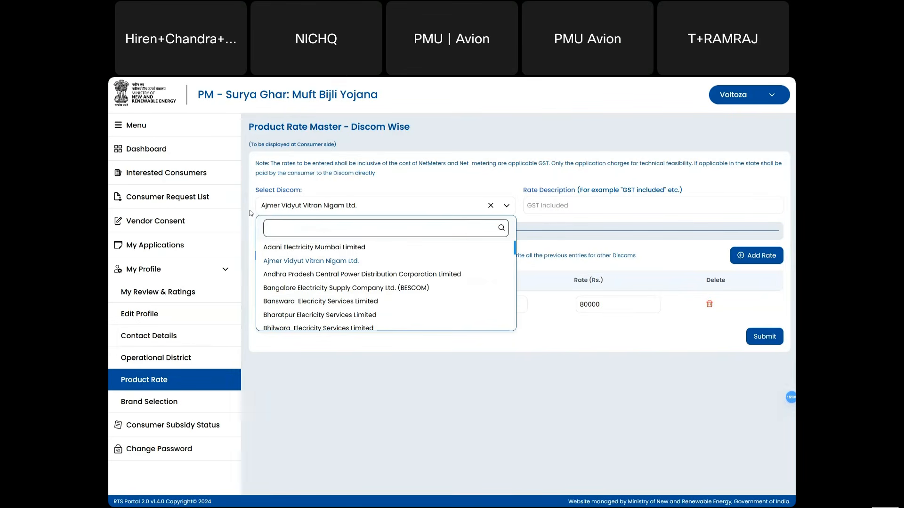
left_click(251, 213)
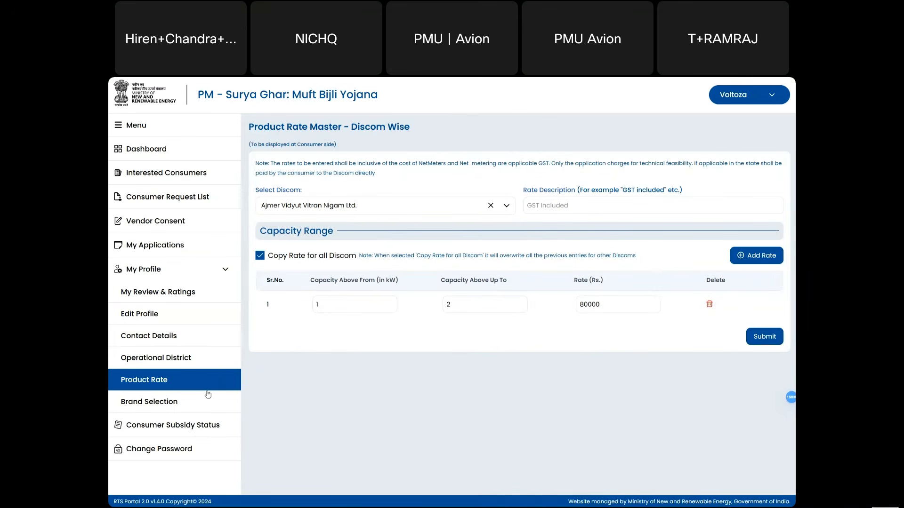
left_click(177, 401)
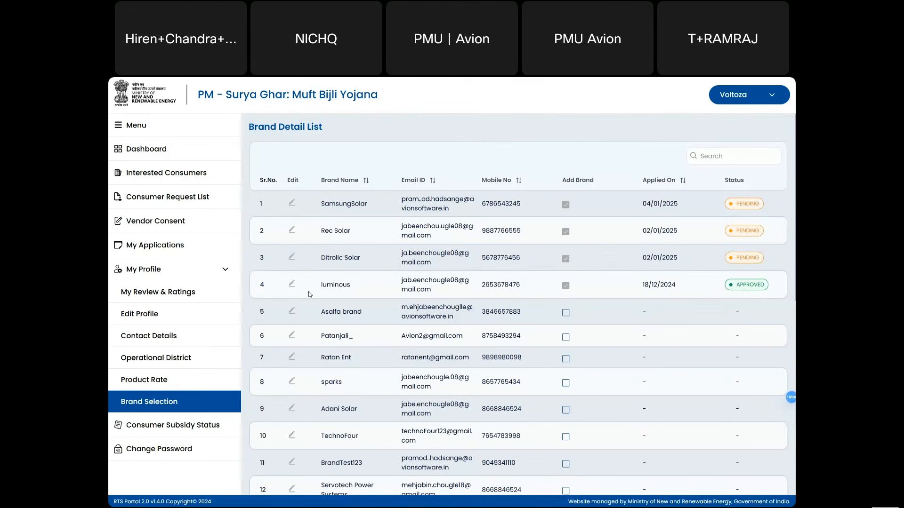
- Tick Add Brand for Adani Solar and submit the request, which lists as pending dated 17/01/2025
scroll(309, 292, "down", 3)
scroll(308, 292, "up", 3)
scroll(273, 318, "down", 3)
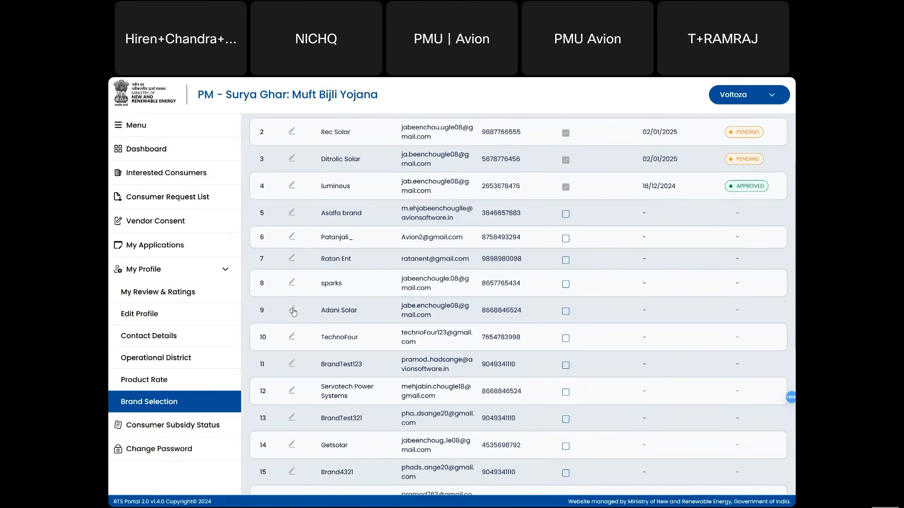
left_click(292, 310)
left_click(565, 312)
scroll(607, 301, "up", 2)
scroll(606, 301, "down", 7)
scroll(606, 301, "down", 2)
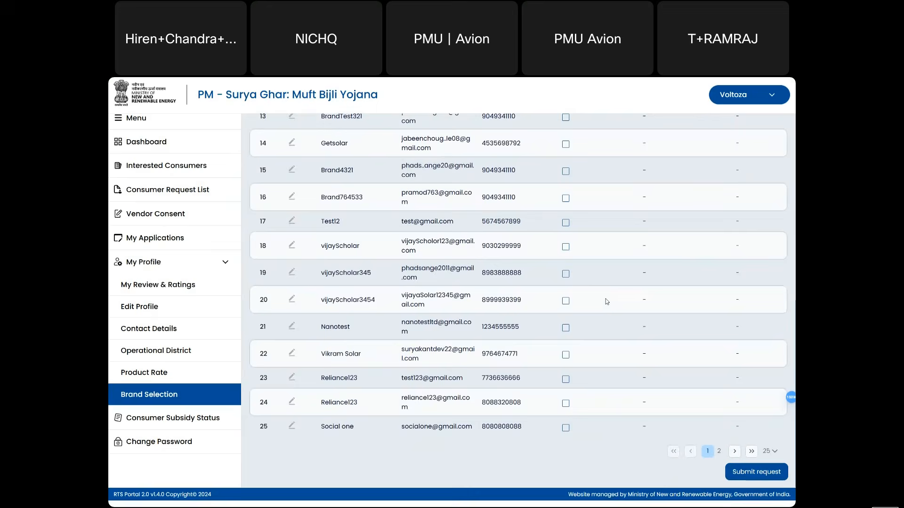
left_click(742, 479)
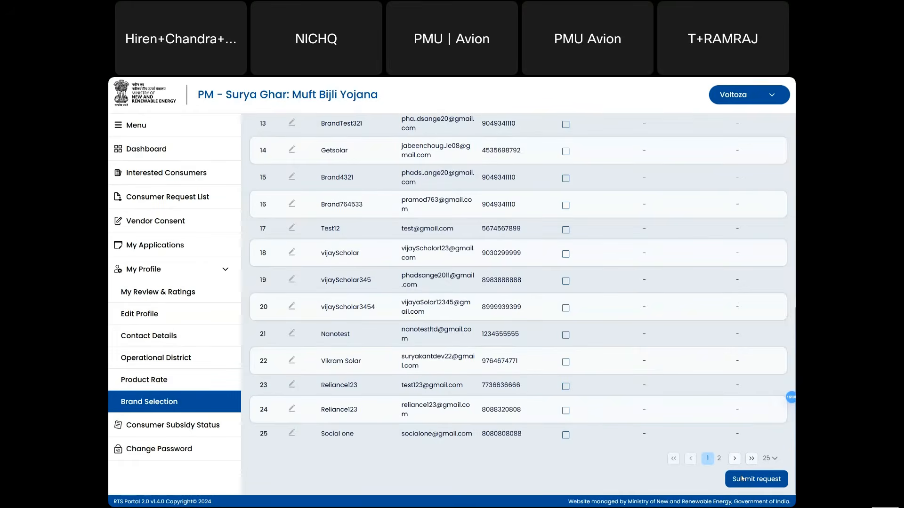
scroll(575, 318, "up", 2)
scroll(575, 317, "up", 5)
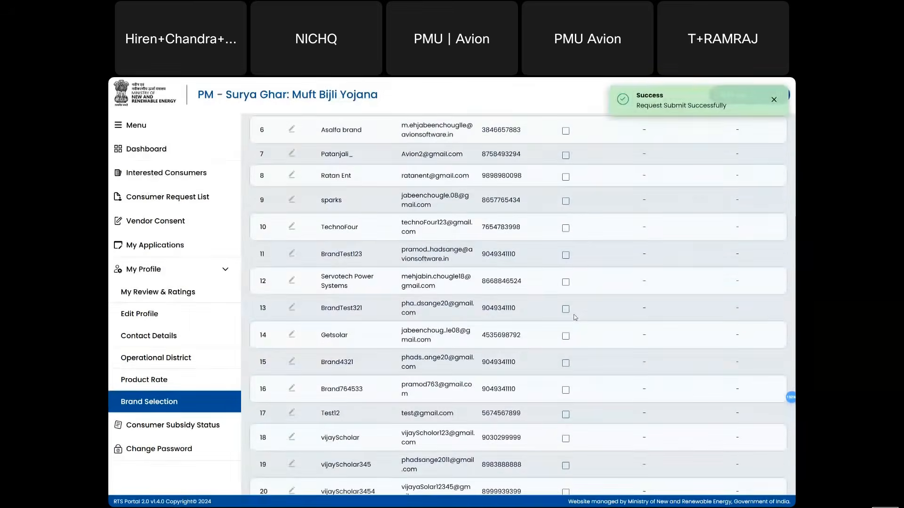
scroll(574, 317, "up", 1)
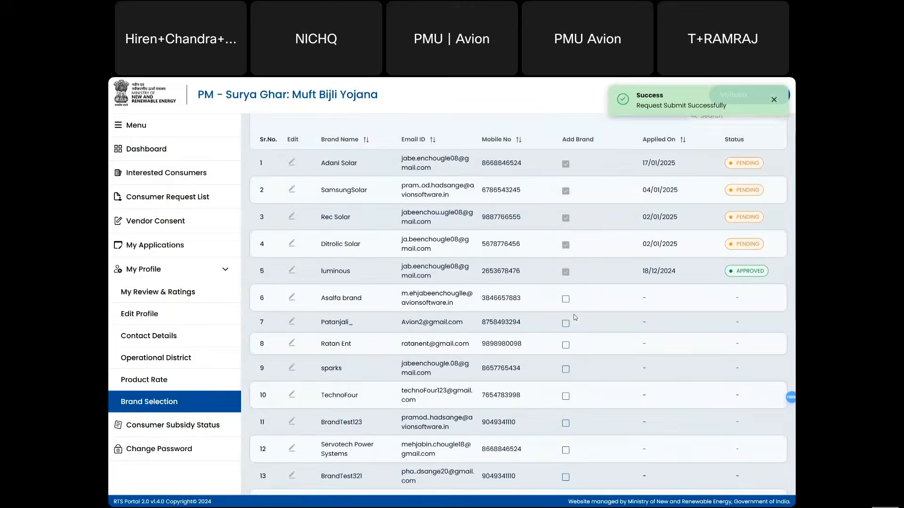
scroll(574, 317, "down", 1)
scroll(575, 317, "up", 1)
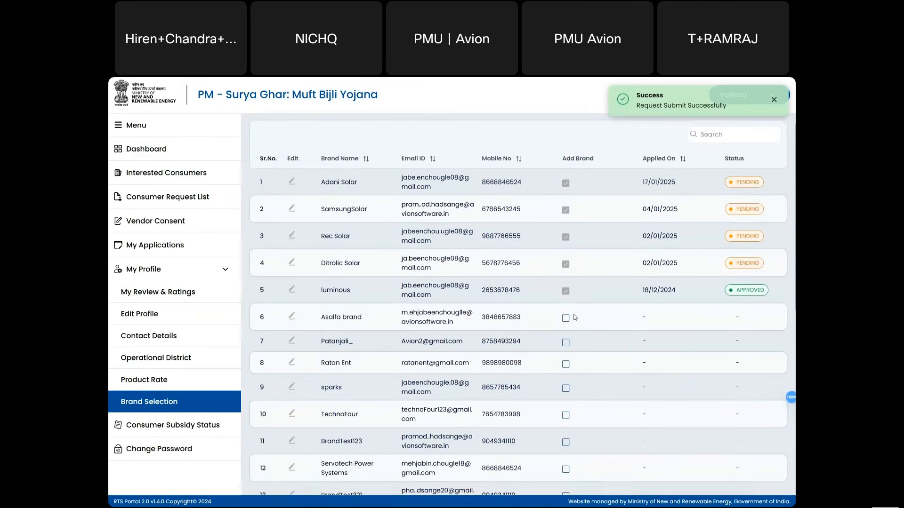
scroll(575, 317, "up", 1)
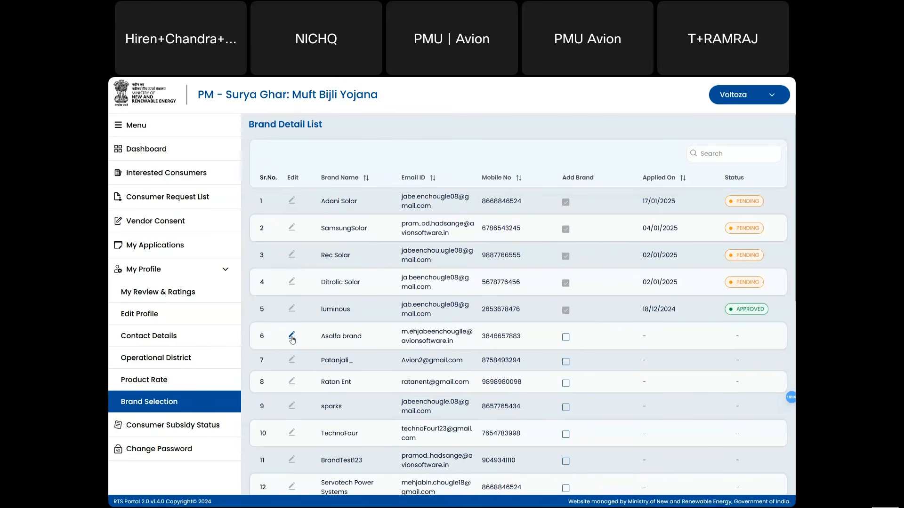
- Tick Add Brand for Asalfa brand and submit the request
left_click(566, 338)
scroll(566, 339, "down", 8)
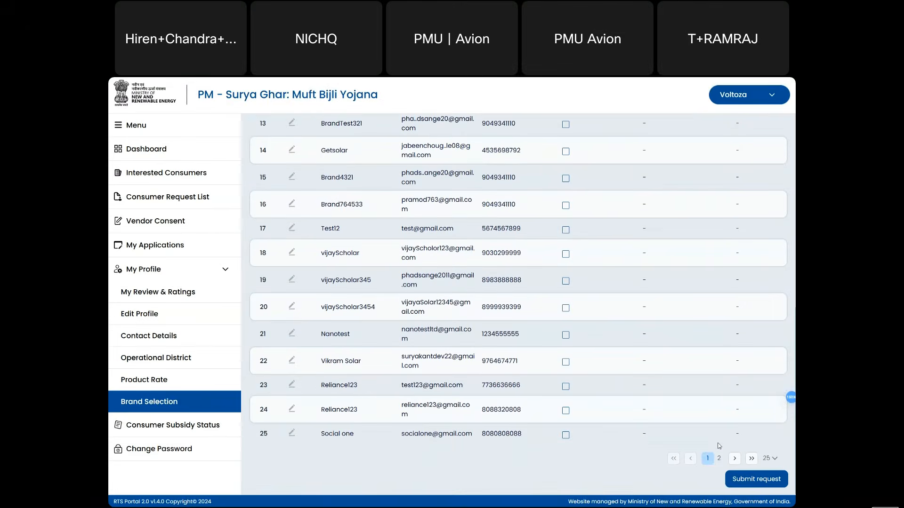
left_click(744, 481)
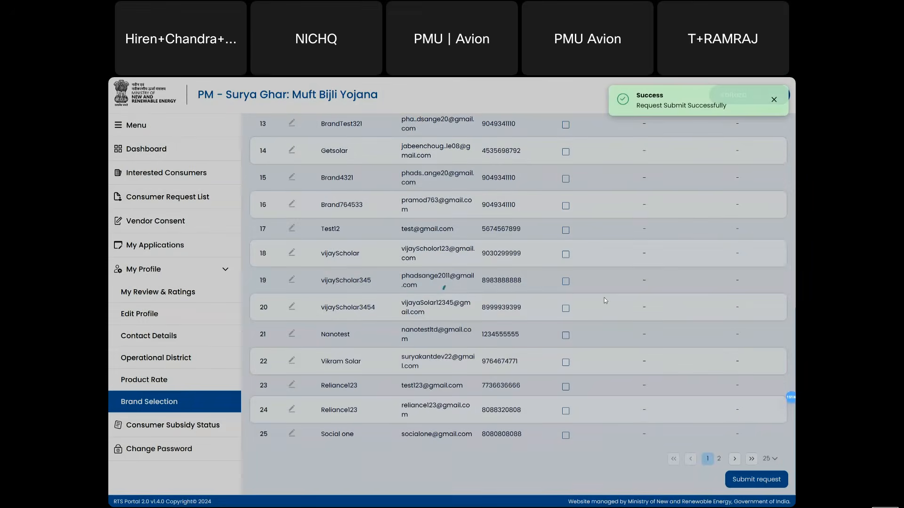
scroll(604, 298, "up", 5)
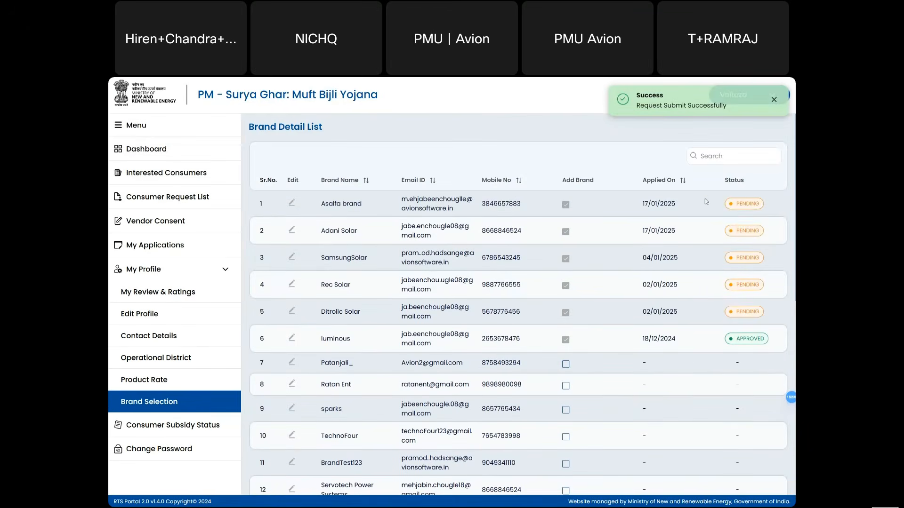
- Sort the brand list by Applied On, oldest first, and go to Consumer Subsidy Status
double_click(744, 206)
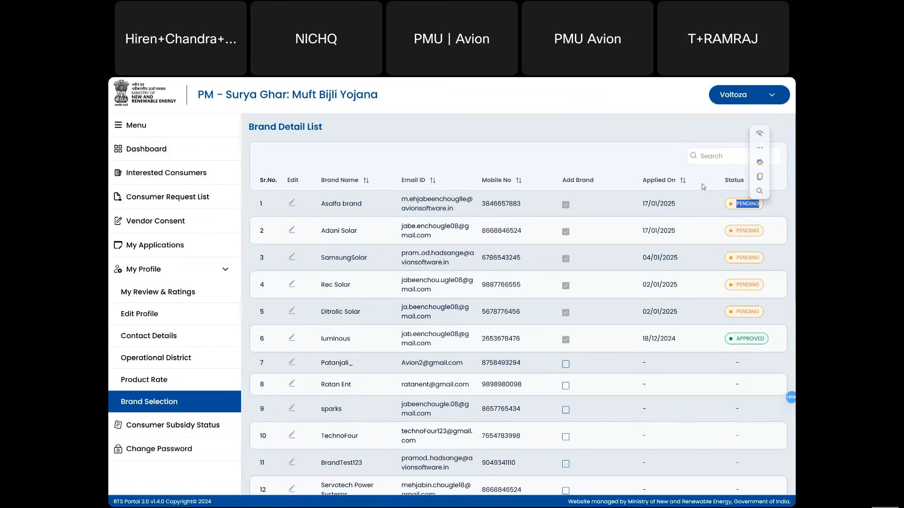
left_click(682, 181)
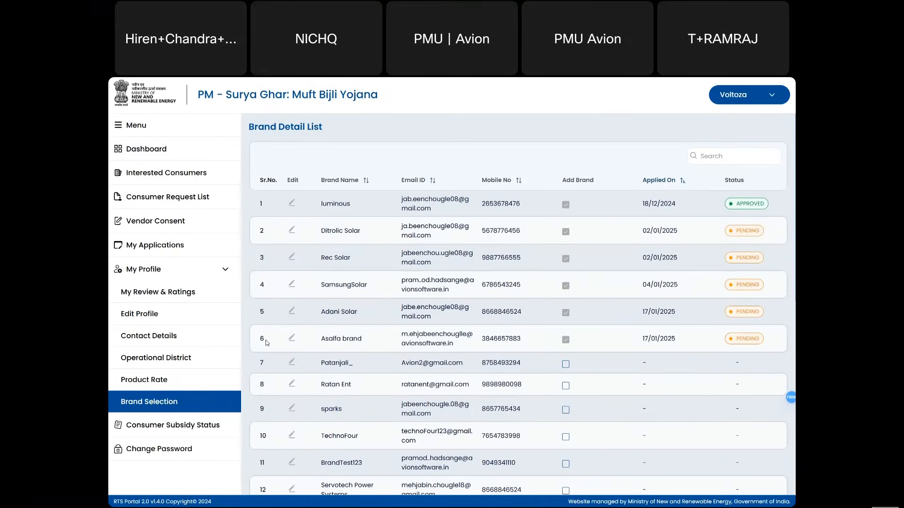
left_click(175, 424)
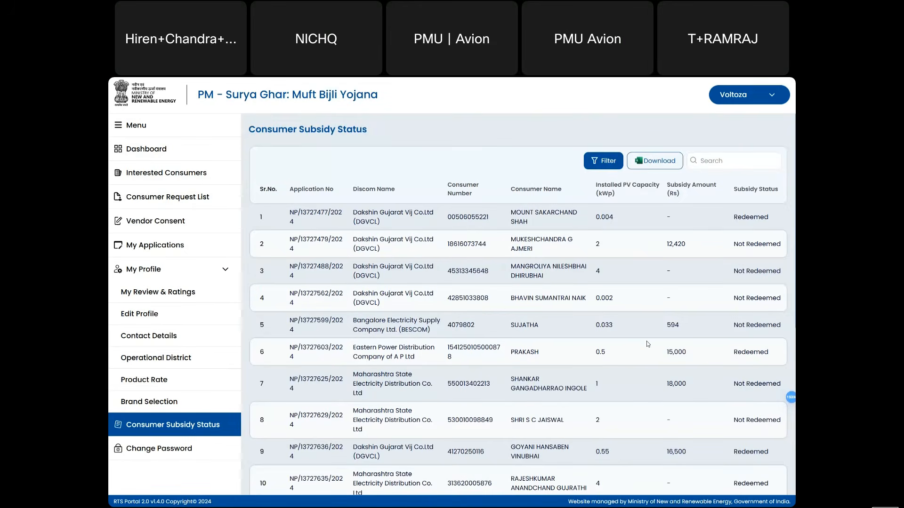
- Review subsidy rows like Rs 12,420 Not Redeemed with the sidebar collapsed, then open Change Password
scroll(647, 344, "down", 5)
scroll(647, 344, "up", 5)
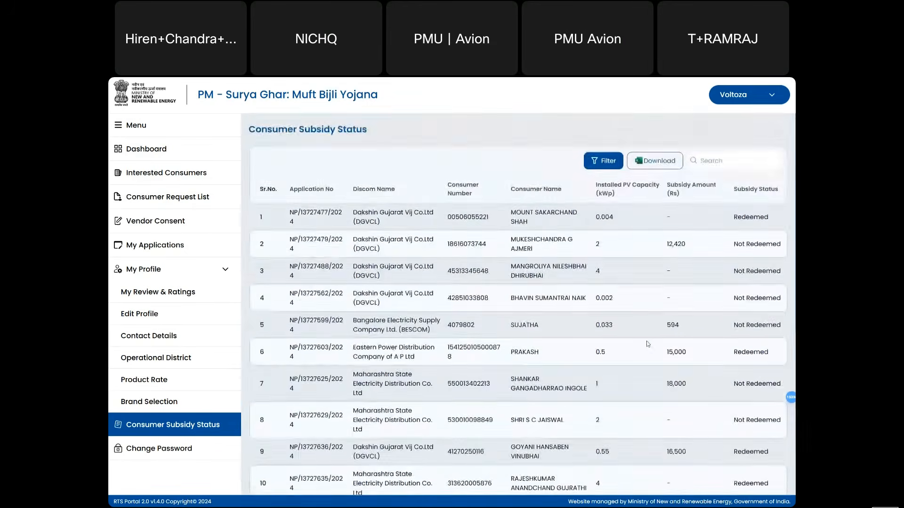
left_click(122, 133)
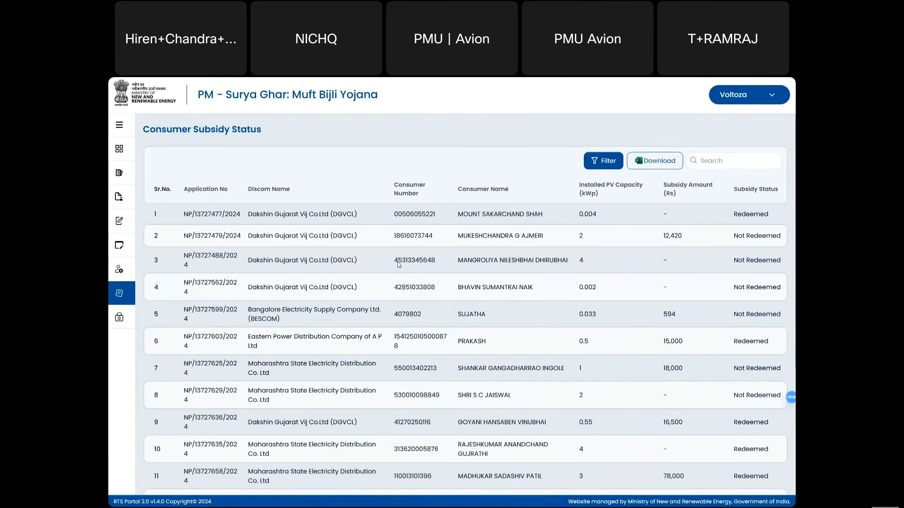
left_click_drag(467, 260, 596, 259)
left_click_drag(663, 236, 683, 237)
scroll(755, 324, "down", 4)
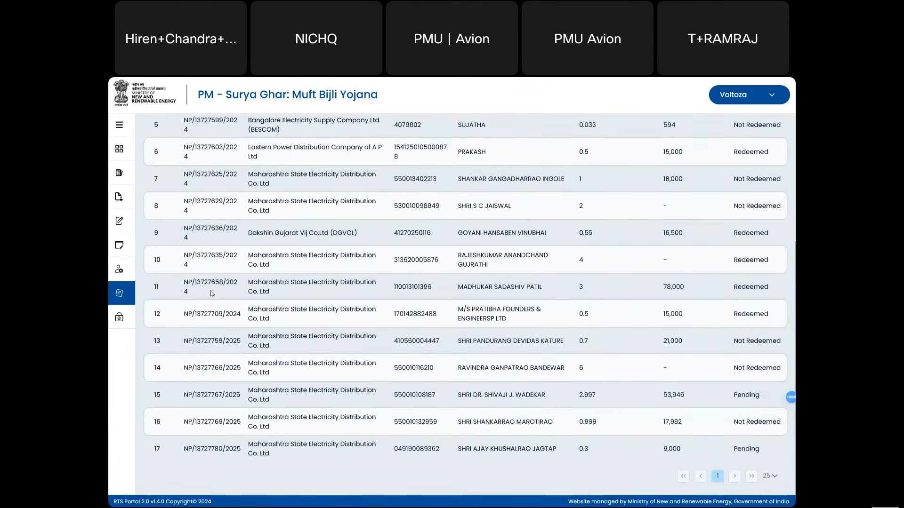
scroll(212, 294, "up", 4)
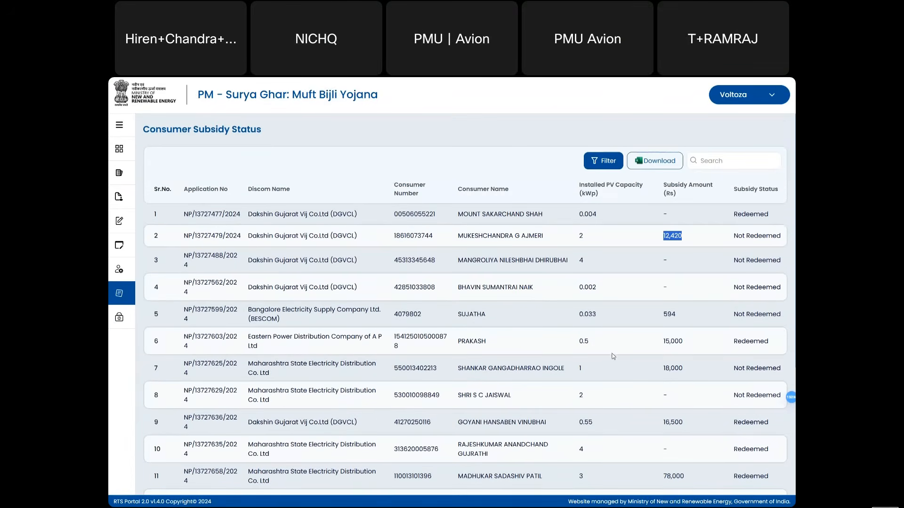
left_click(120, 316)
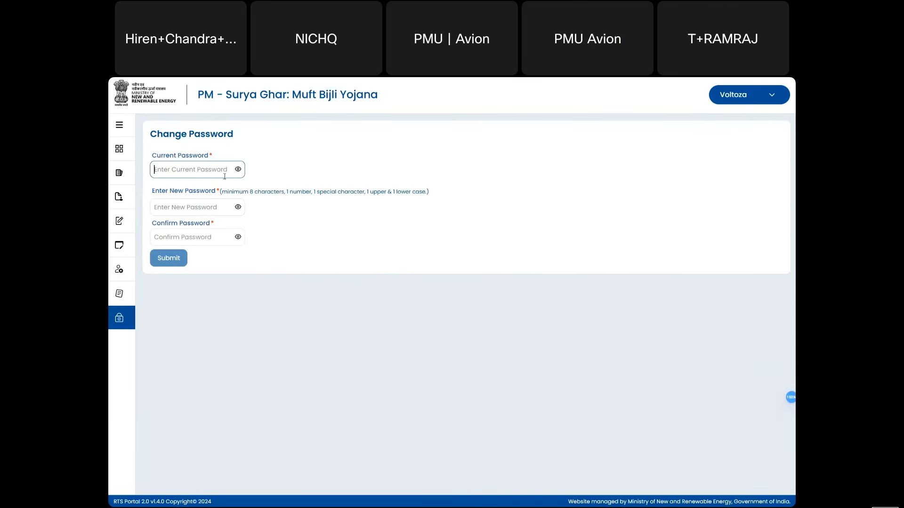
- Enter the current password, a new password and a corrected matching confirmation, then submit the change
type("••••••••")
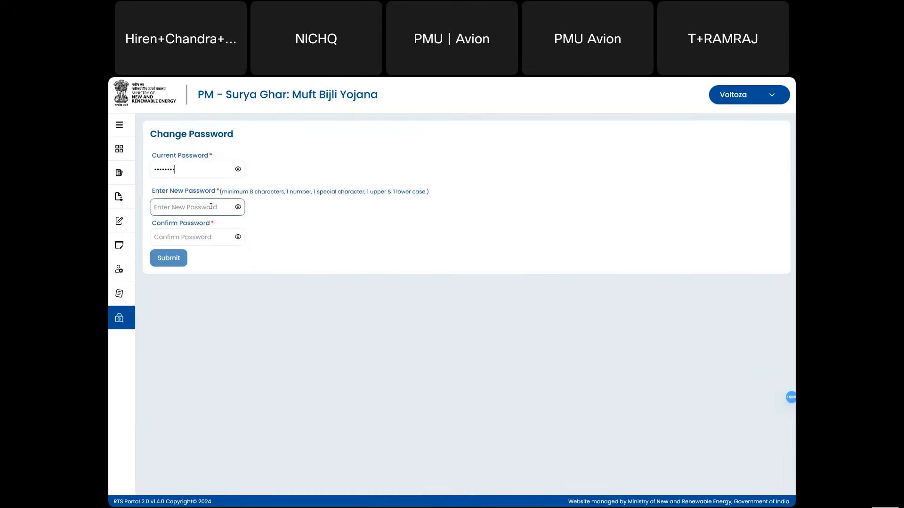
type("•••••••")
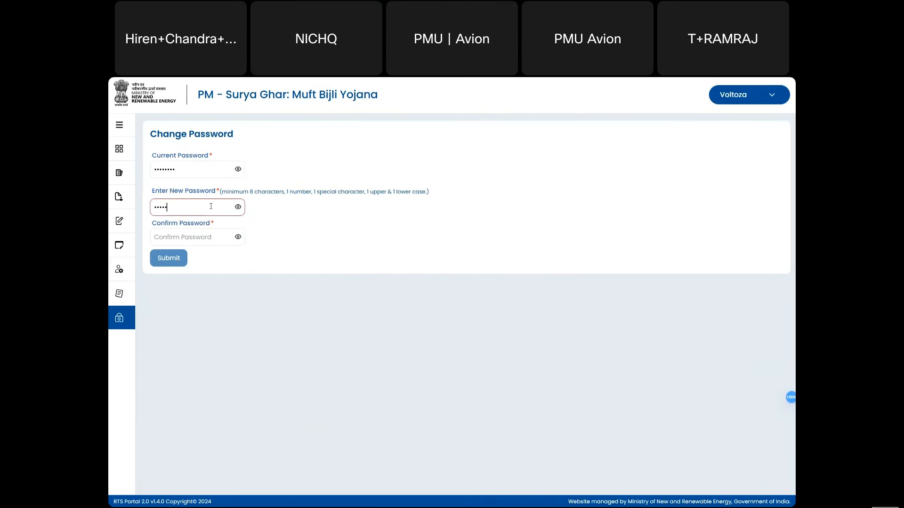
type("••")
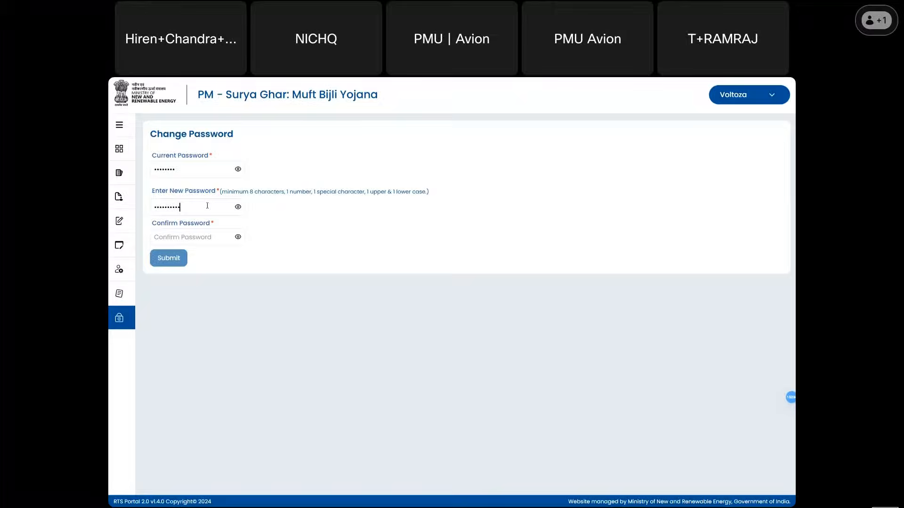
left_click(198, 234)
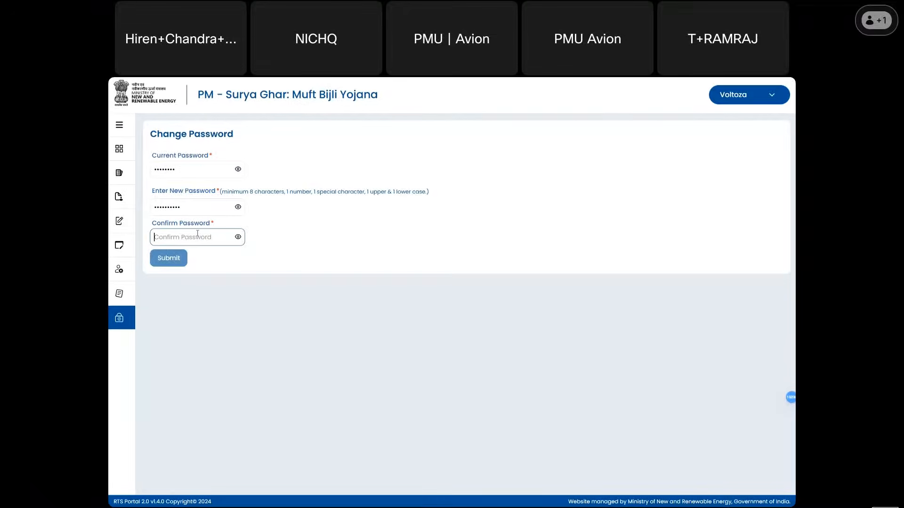
type("•••••")
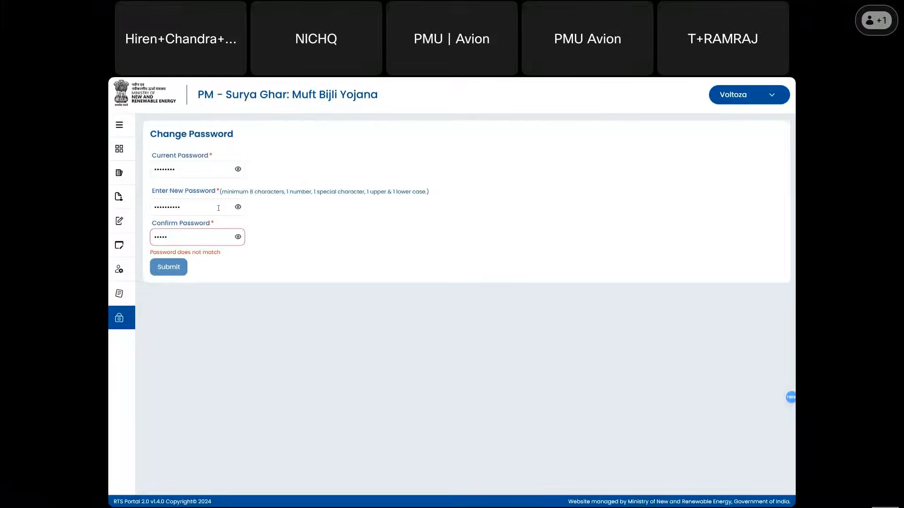
type("••••")
key("ctrl+a")
type("••••••••••")
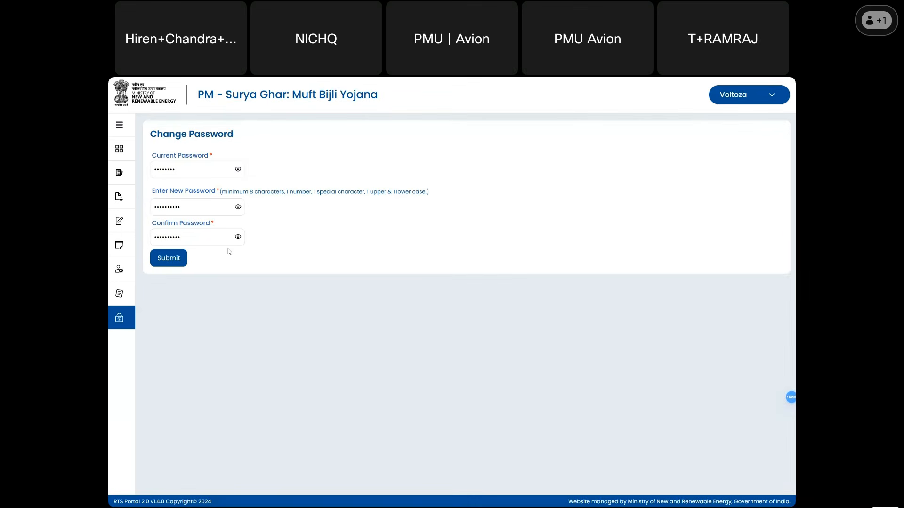
left_click(167, 258)
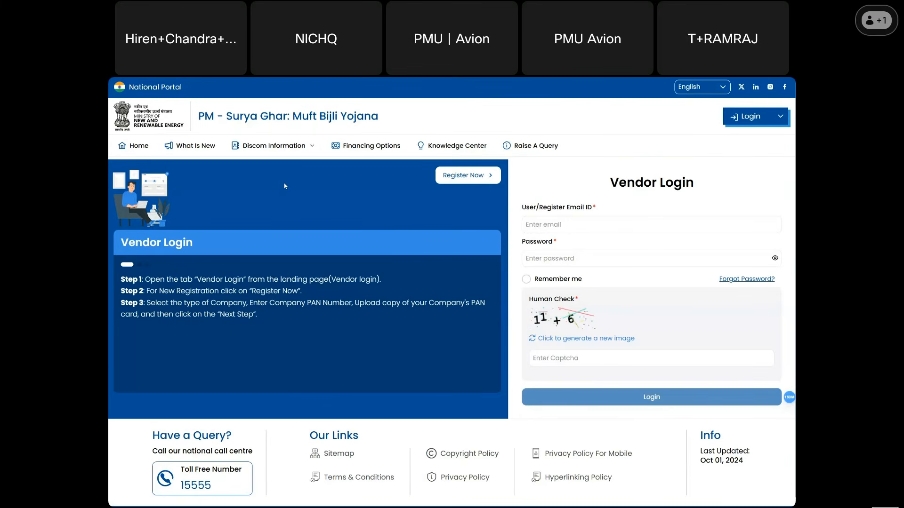
- Go to the public home page and open the Registered Vendors listing from Quick Links
left_click(139, 146)
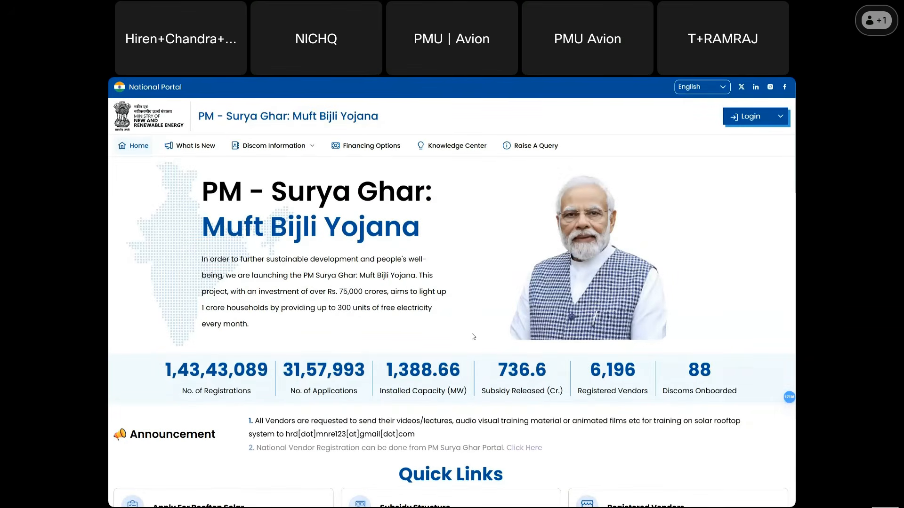
scroll(473, 337, "down", 8)
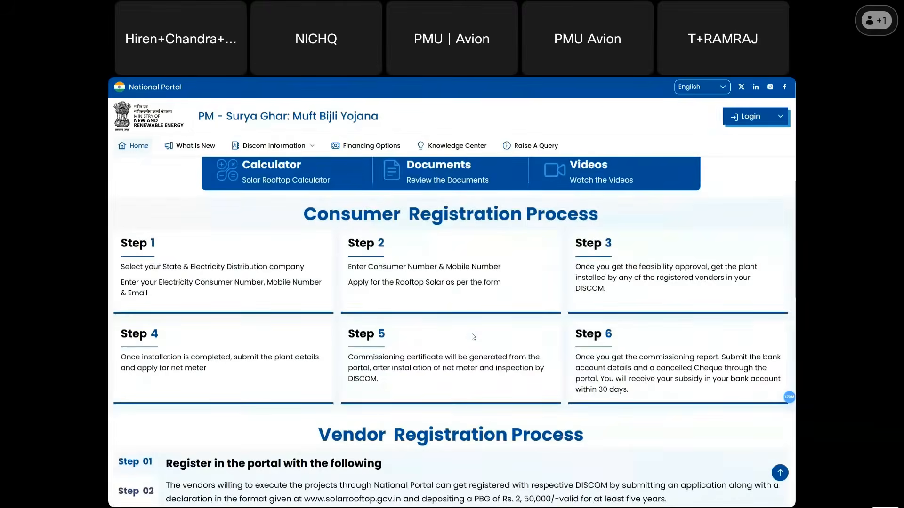
scroll(473, 336, "down", 6)
scroll(474, 336, "up", 6)
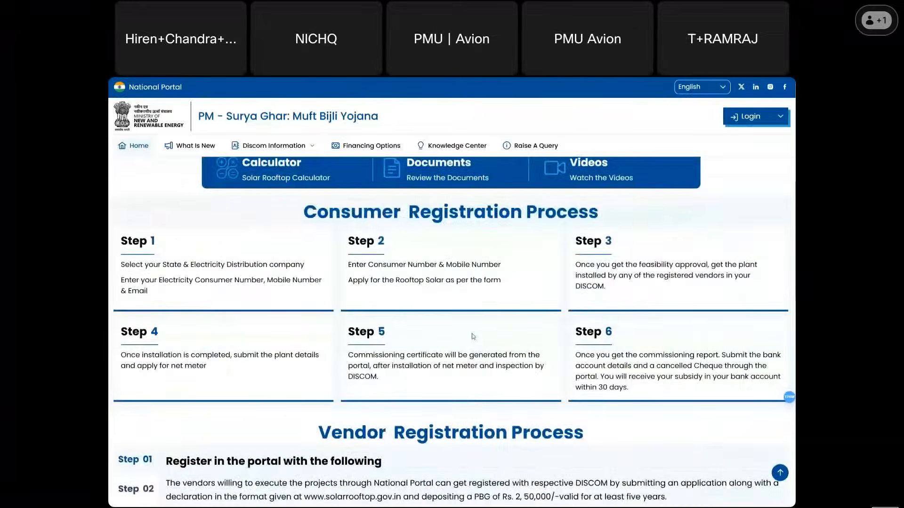
scroll(473, 337, "up", 7)
scroll(473, 336, "down", 4)
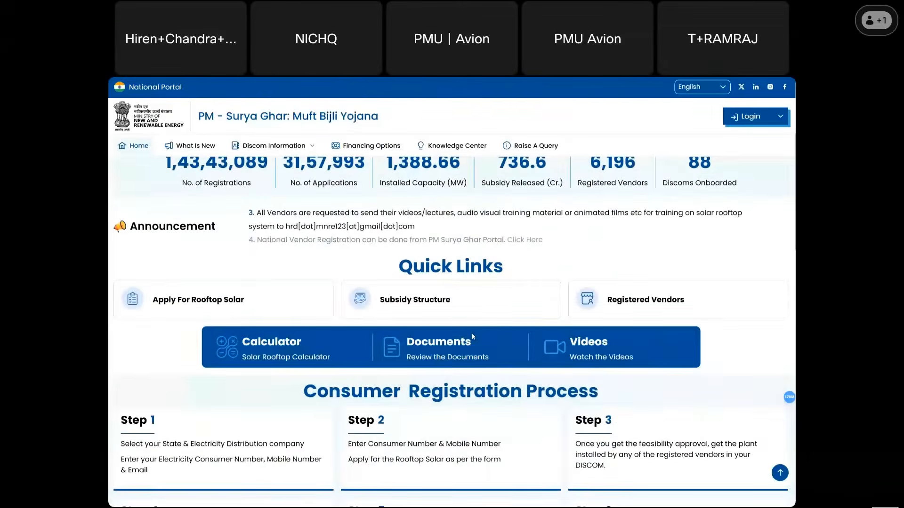
scroll(474, 337, "down", 2)
scroll(473, 336, "up", 2)
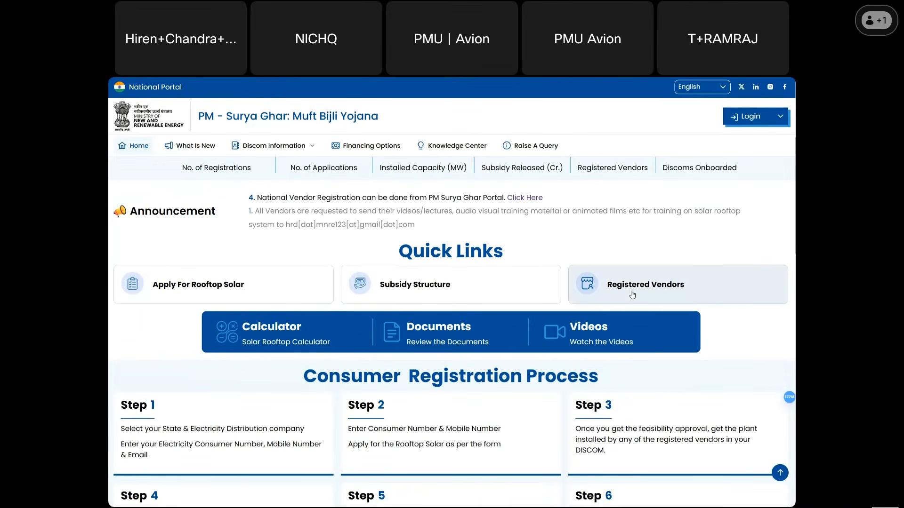
left_click(632, 295)
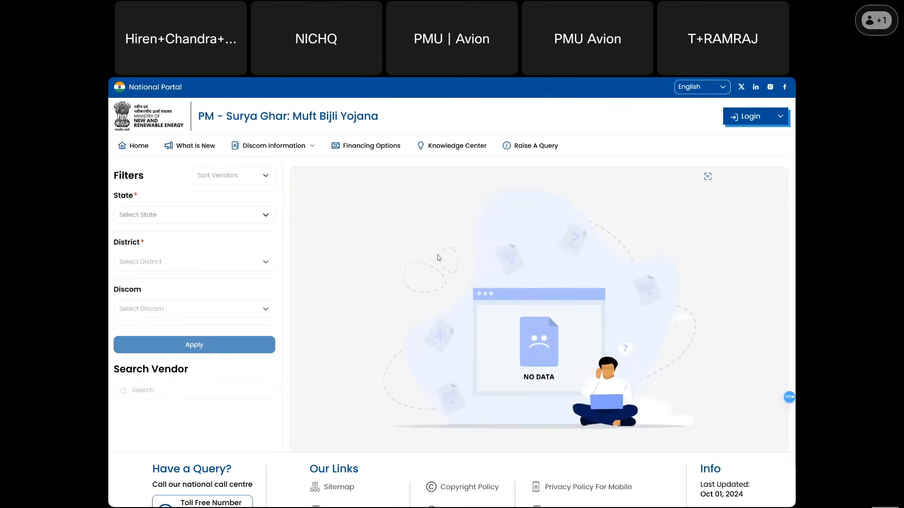
left_click(242, 216)
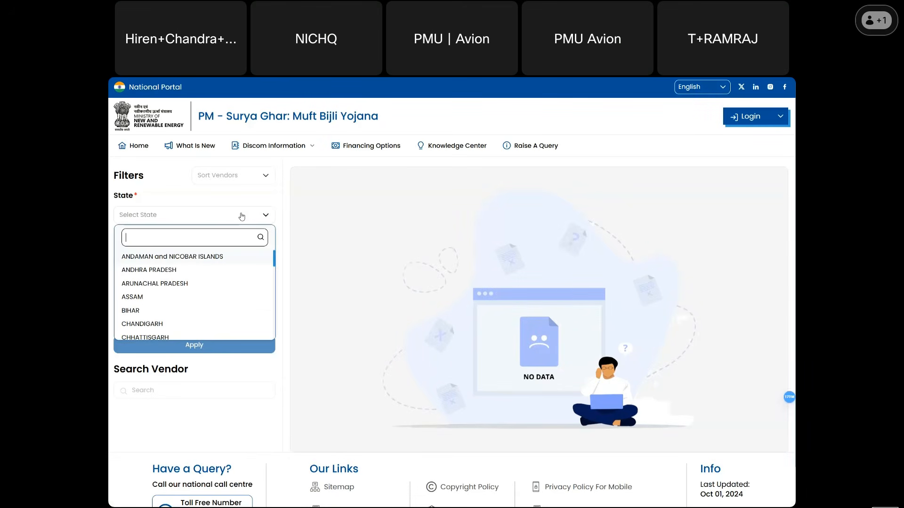
type("maha")
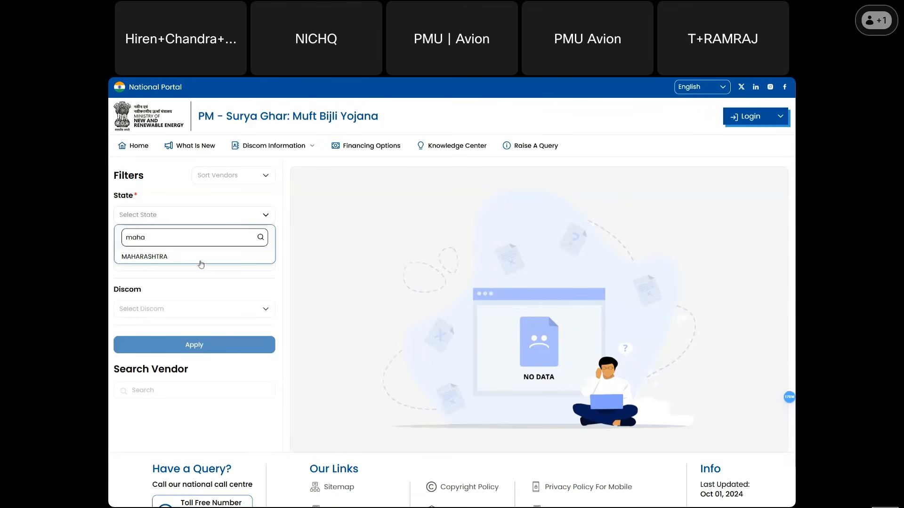
left_click(195, 259)
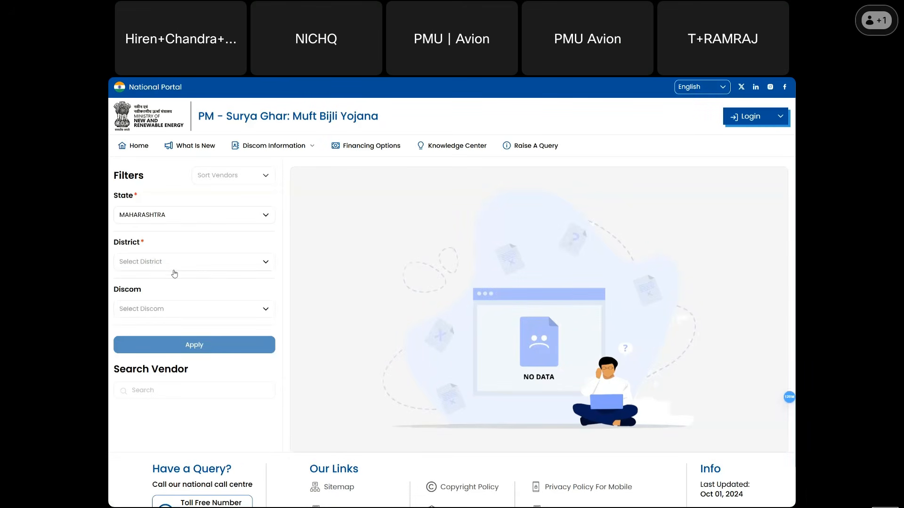
left_click(174, 273)
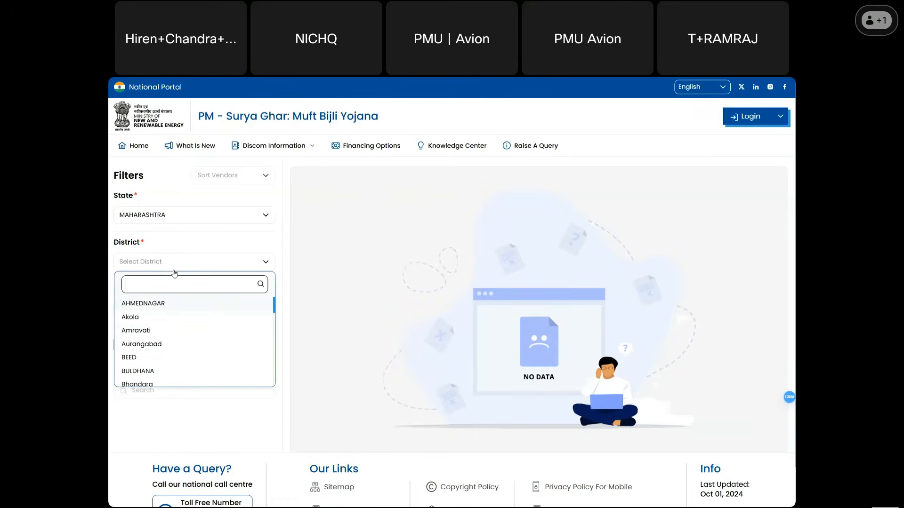
left_click(165, 346)
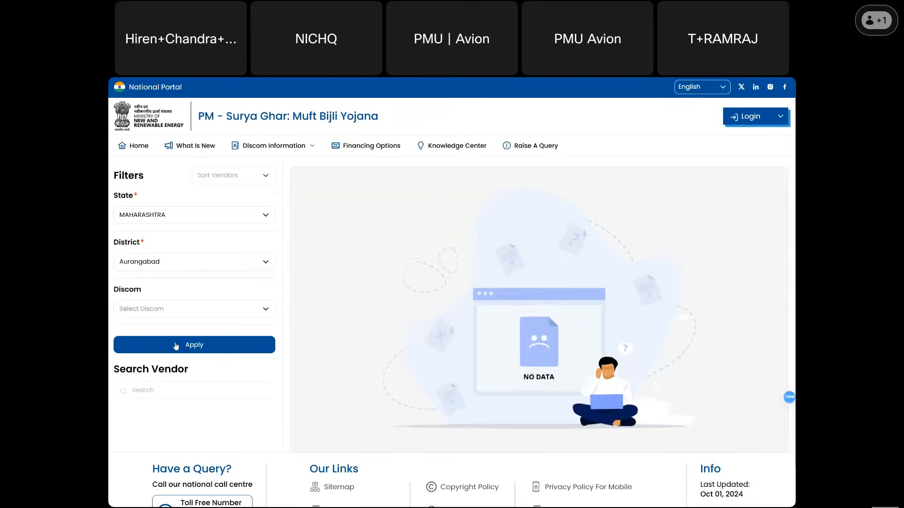
left_click(174, 345)
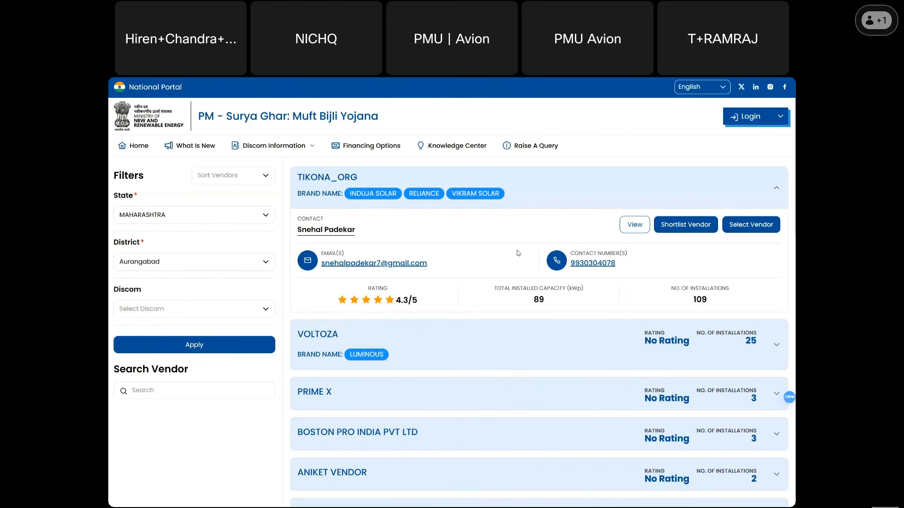
left_click(633, 228)
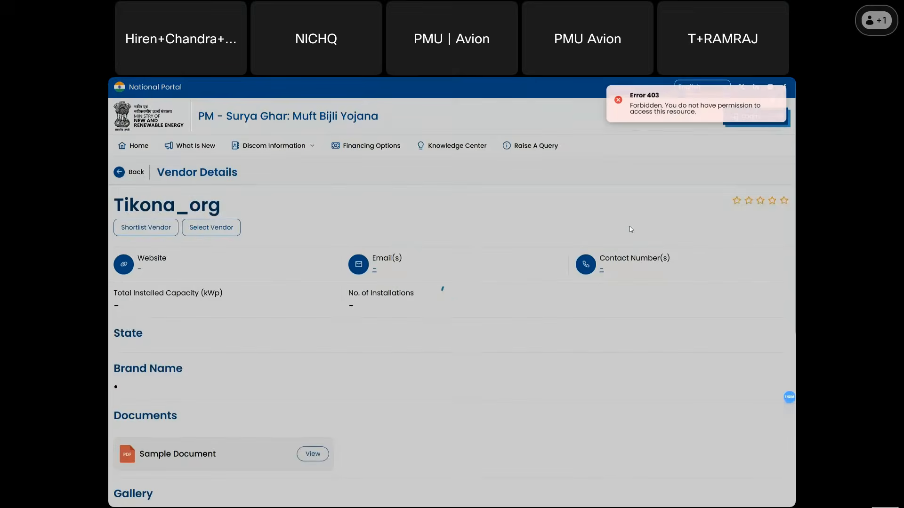
scroll(237, 339, "down", 3)
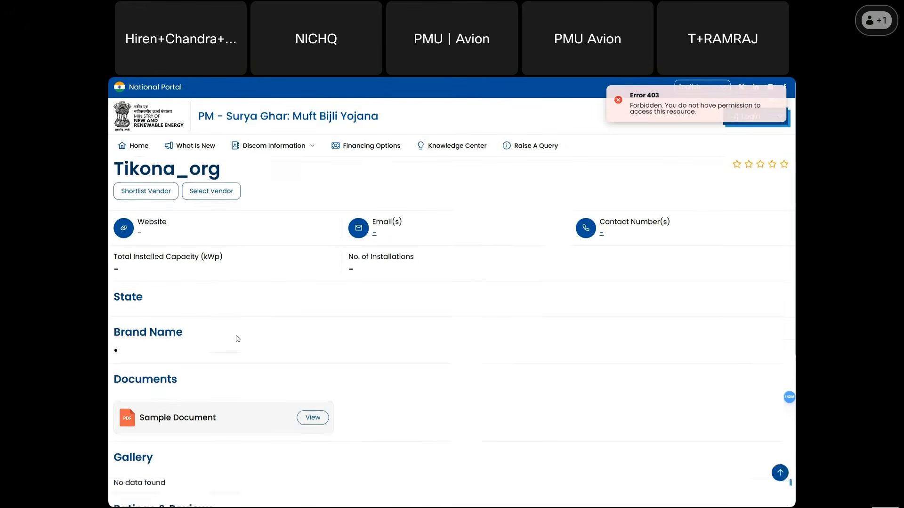
scroll(237, 339, "up", 3)
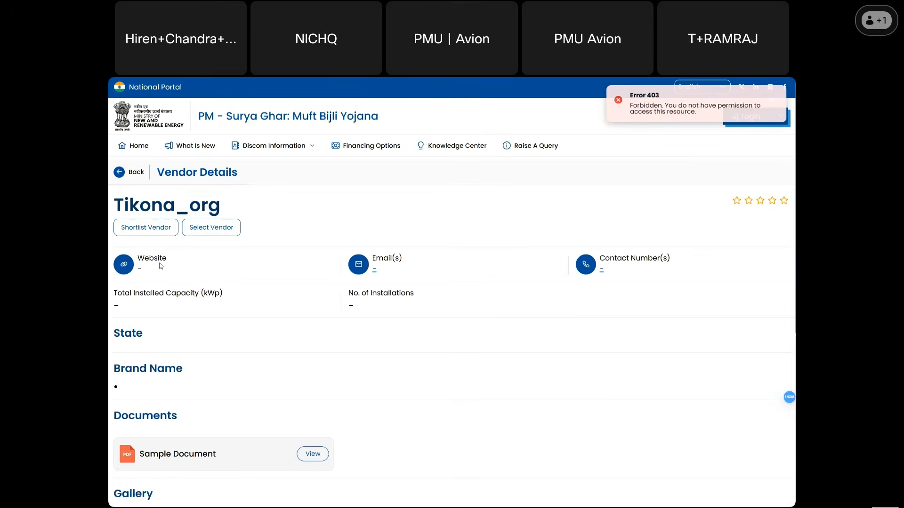
left_click(121, 173)
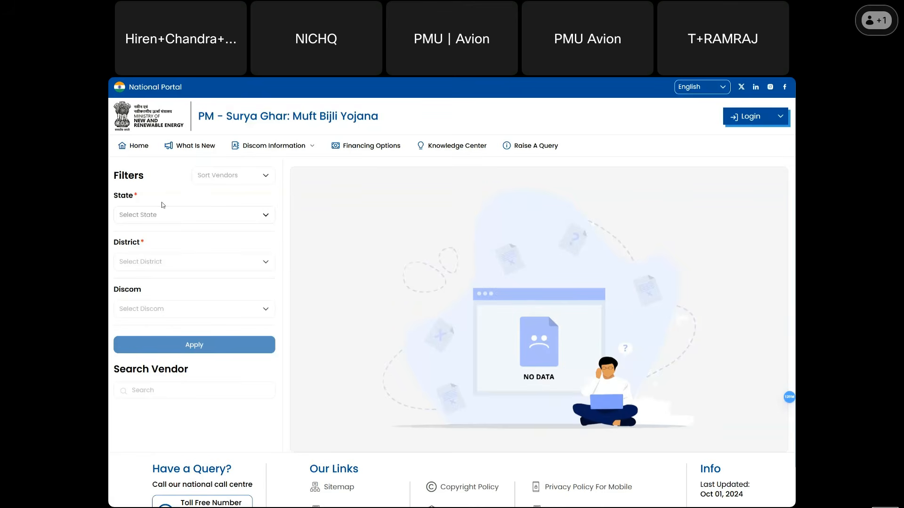